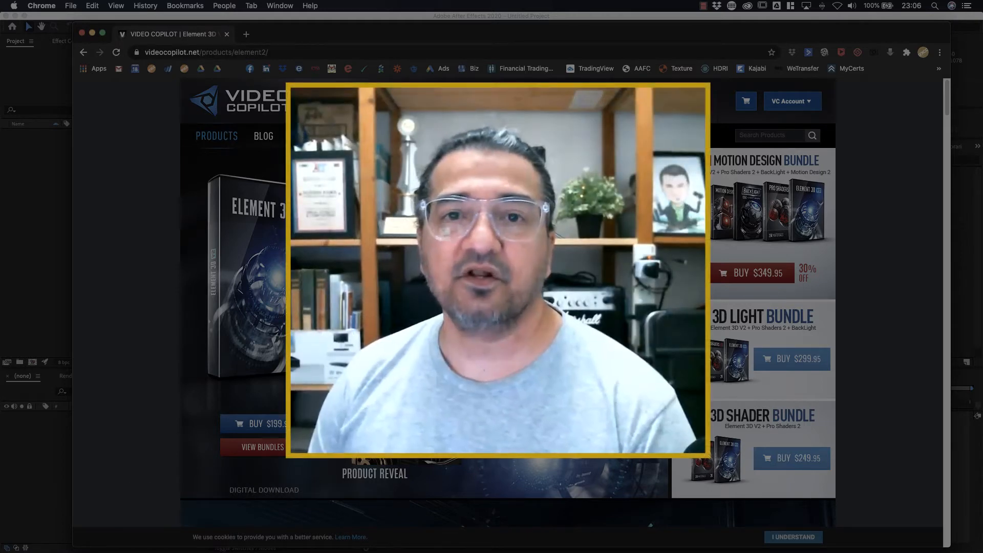
# - Switch to After Effects and check the version details in its About window
pyautogui.doubleClick(481, 33)
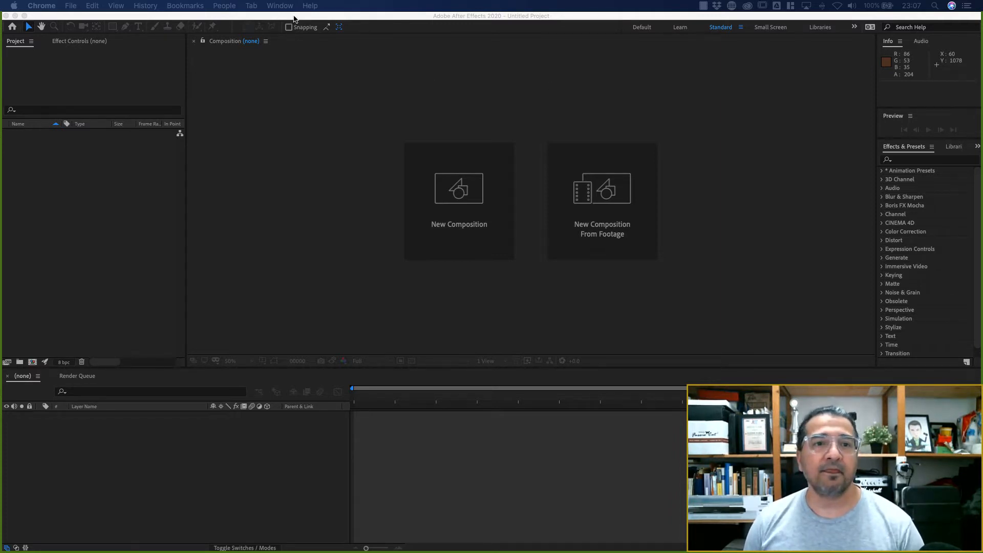
pyautogui.click(310, 6)
pyautogui.click(309, 67)
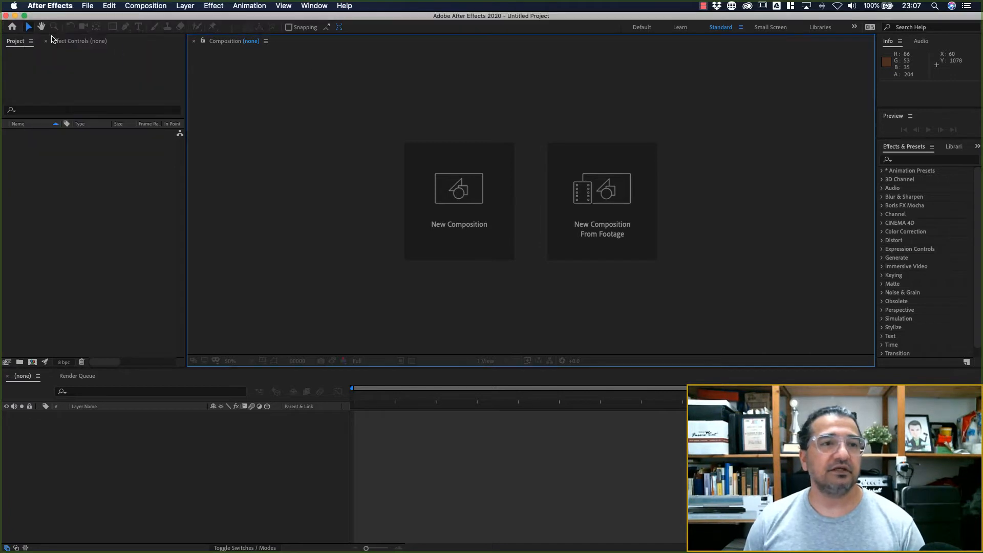
pyautogui.click(50, 5)
pyautogui.moveTo(51, 36)
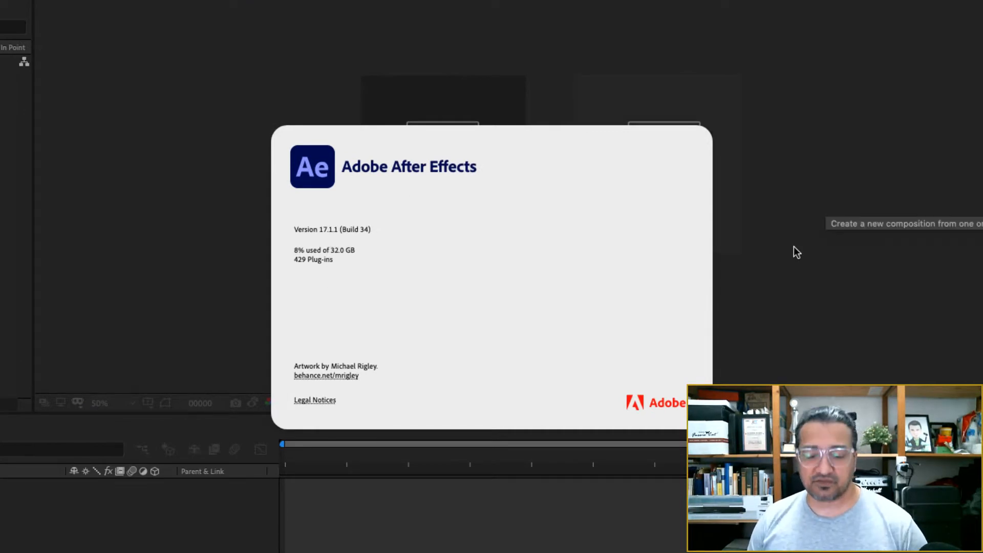
pyautogui.press('Escape')
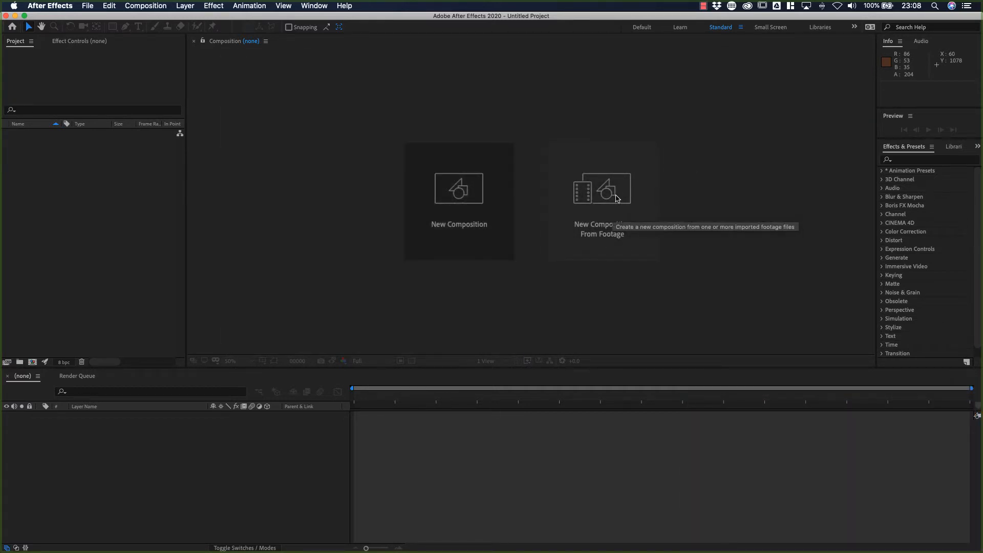
# - Create a new composition from the footage TABLE-TRACK.mov in the Desktop folder for the AE C4D round-trip 3D pipeline
pyautogui.click(609, 198)
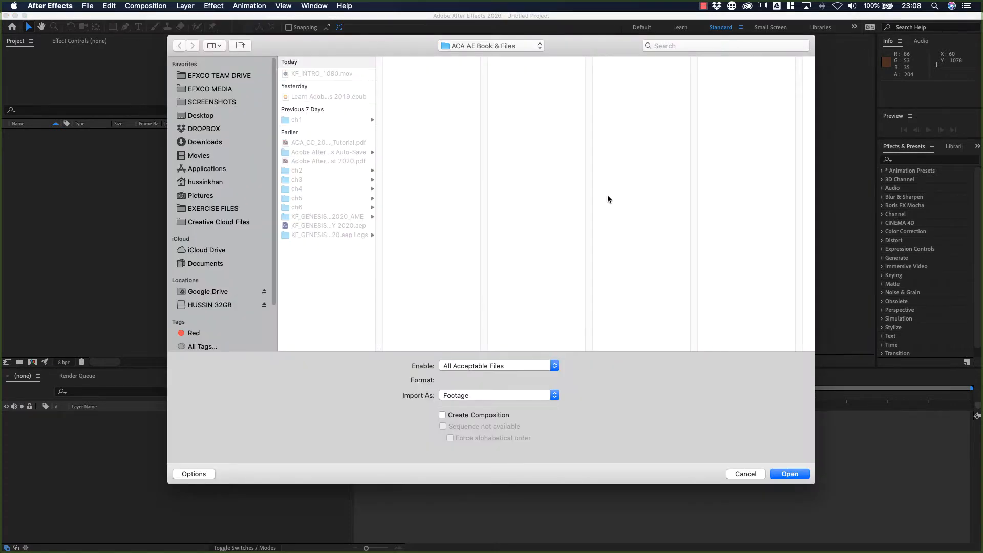
pyautogui.click(216, 118)
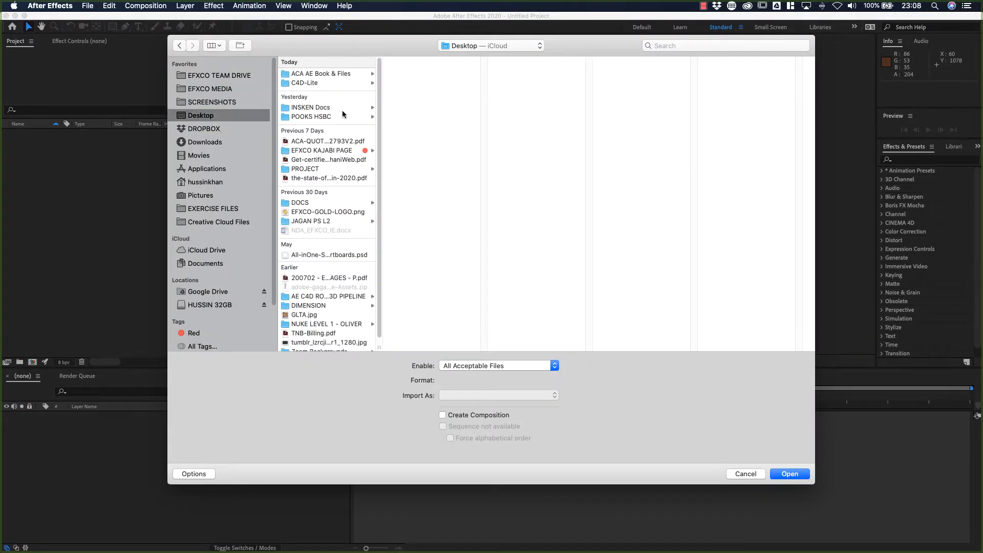
pyautogui.click(337, 75)
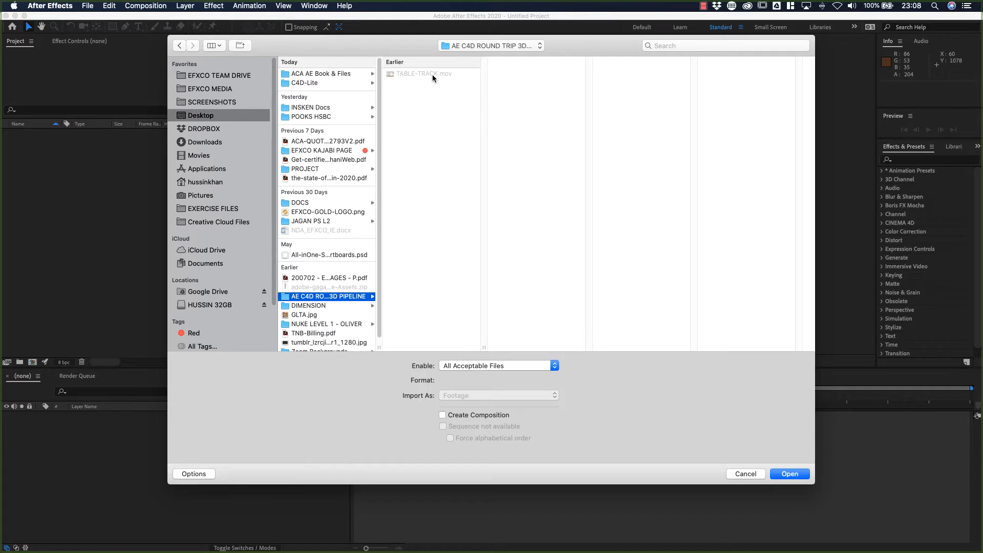
pyautogui.click(433, 75)
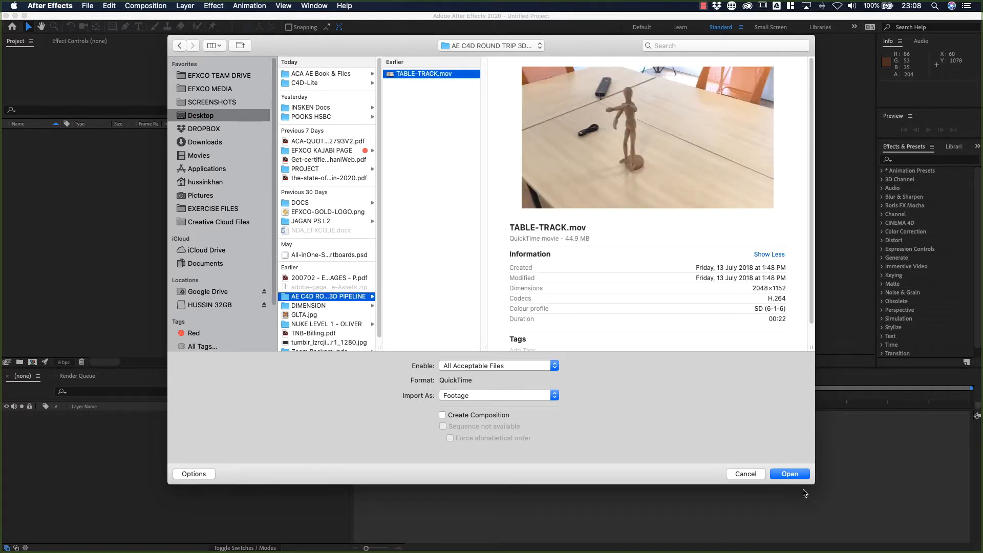
pyautogui.click(789, 473)
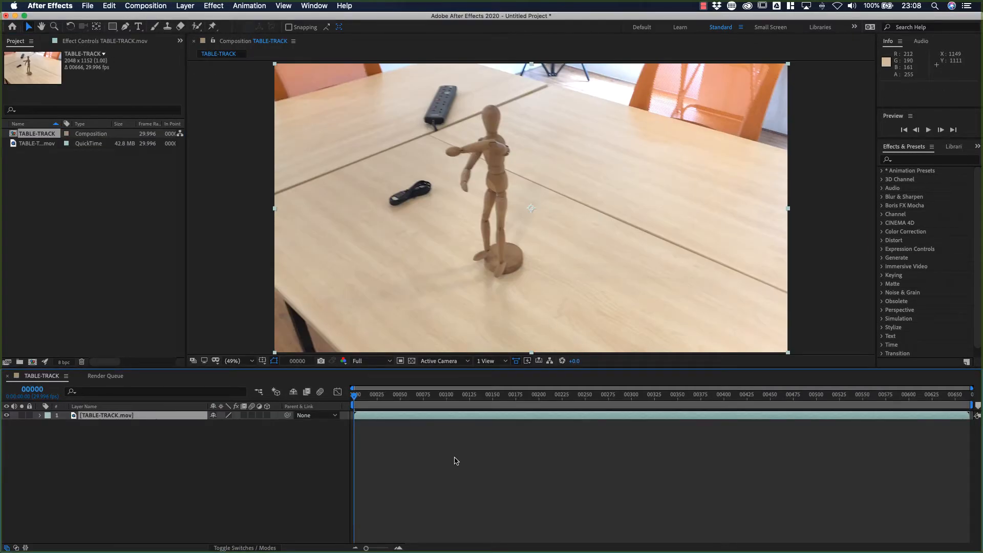
# - Play through the TABLE-TRACK composition to review the camera movement in the footage
pyautogui.press('space')
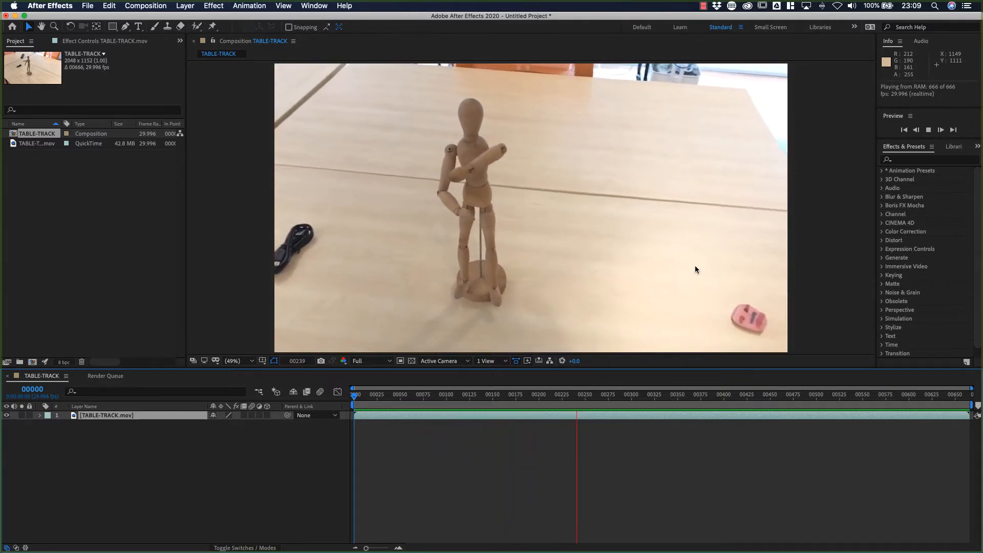
pyautogui.press('space')
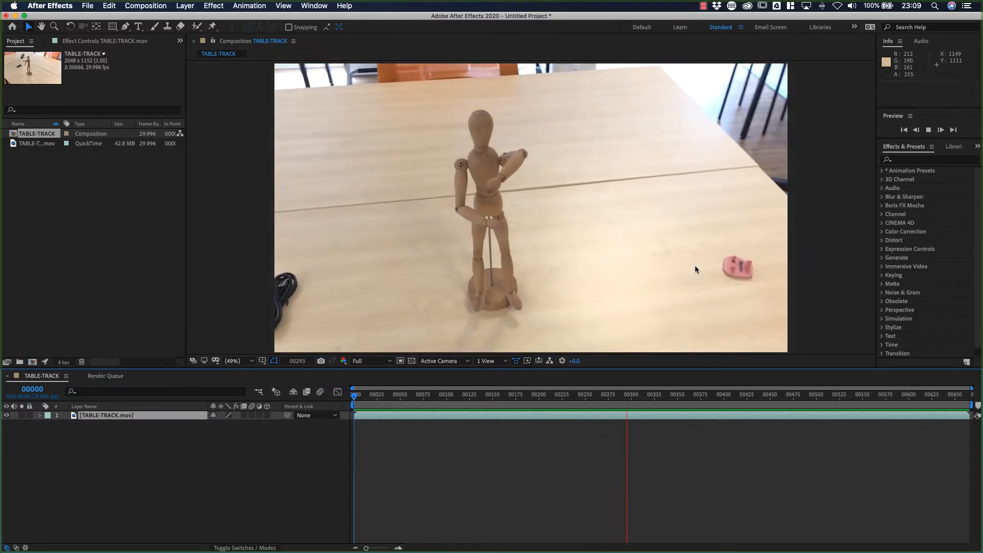
pyautogui.moveTo(625, 396)
pyautogui.mouseDown()
pyautogui.moveTo(516, 410)
pyautogui.moveTo(776, 388)
pyautogui.moveTo(628, 412)
pyautogui.mouseUp()
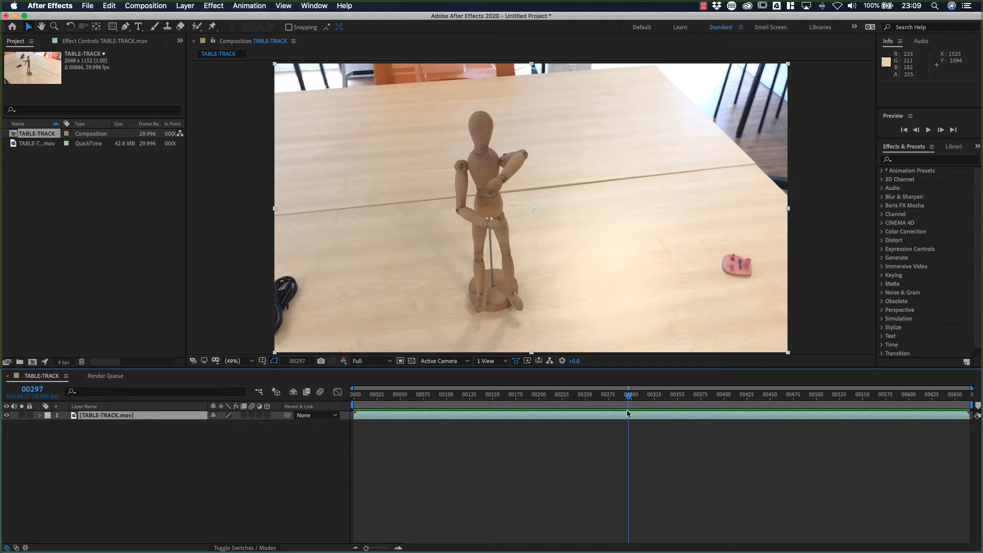
# - Move to frame 350 and set it as the beginning of the work area
pyautogui.moveTo(629, 396); pyautogui.dragTo(651, 398)
pyautogui.click(33, 390)
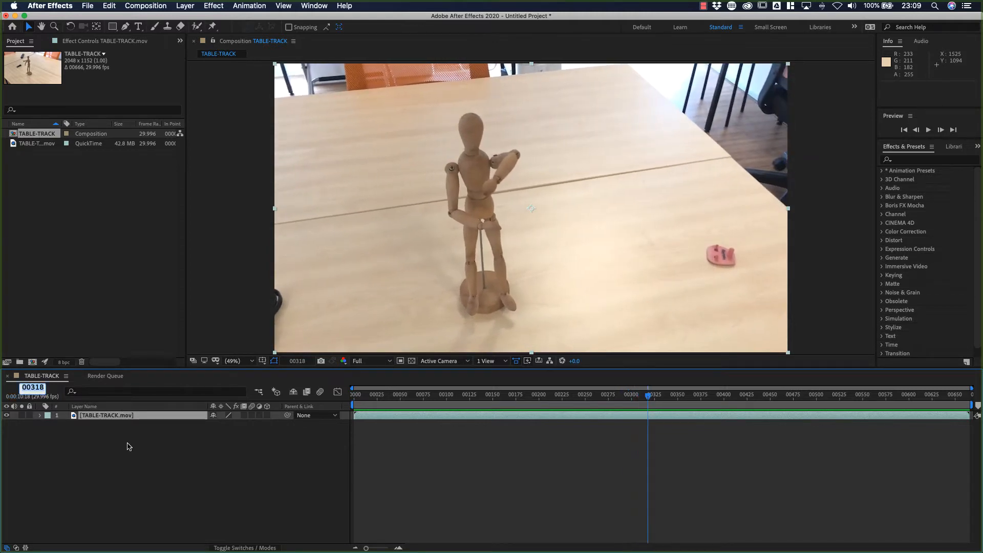
pyautogui.write('350')
pyautogui.press('Return')
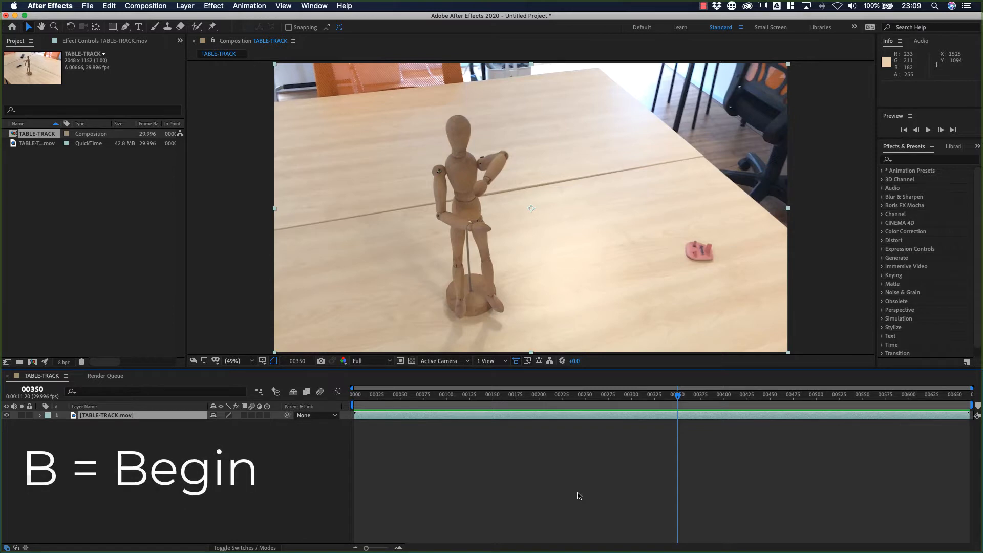
pyautogui.press('b')
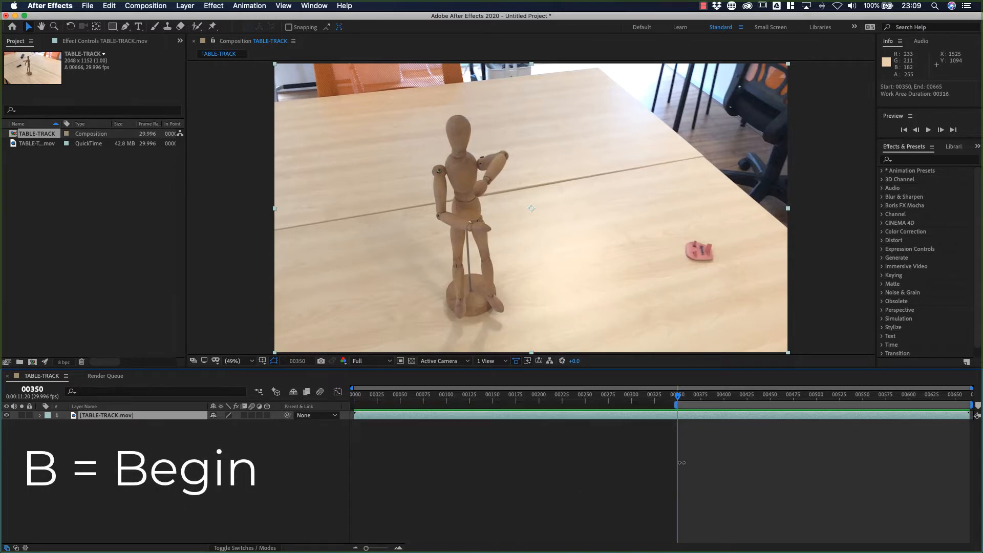
# - Move to frame 450 and set it as the end of the work area
pyautogui.moveTo(678, 397); pyautogui.dragTo(793, 399)
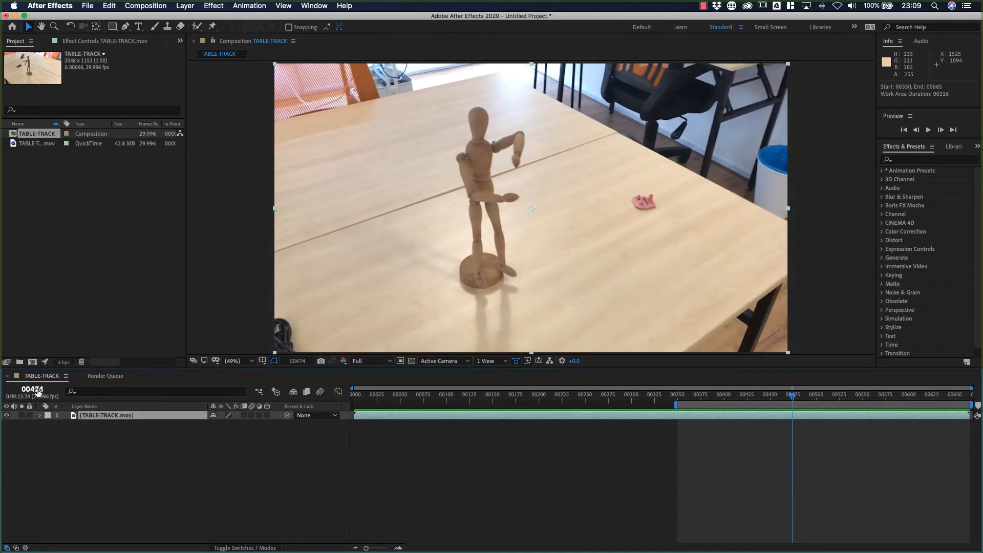
pyautogui.hotkey('alt', 'shift', 'j')
pyautogui.write('450')
pyautogui.press('Return')
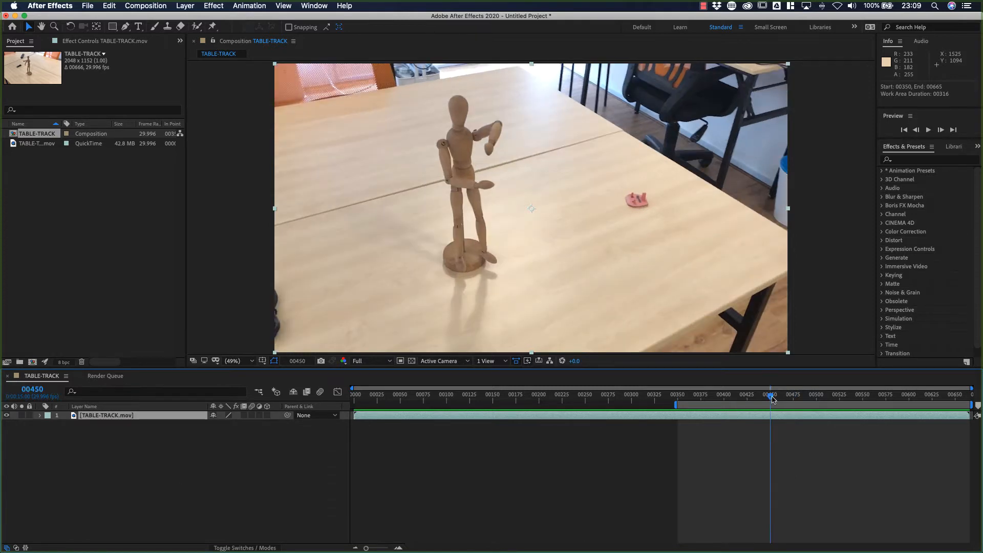
pyautogui.moveTo(772, 397); pyautogui.dragTo(727, 416)
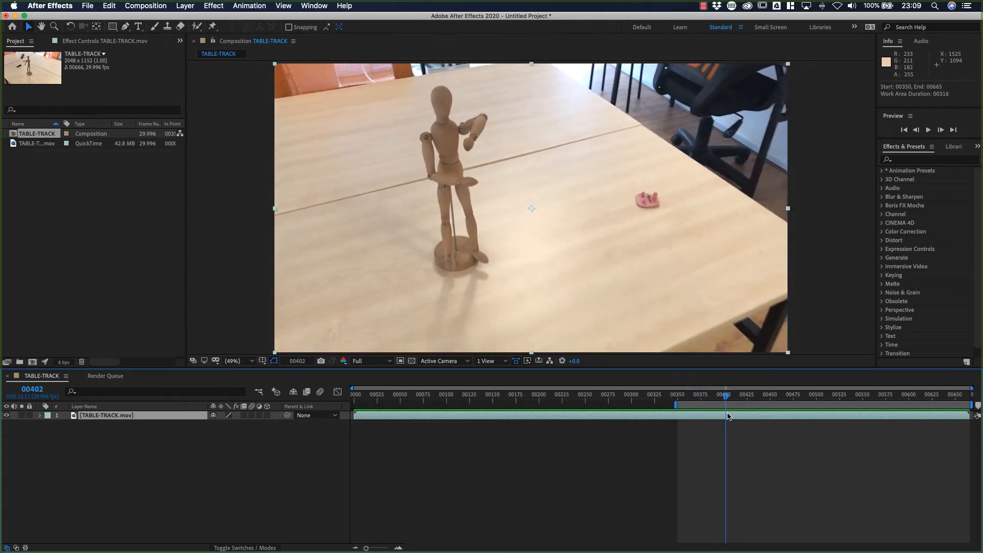
pyautogui.click(32, 390)
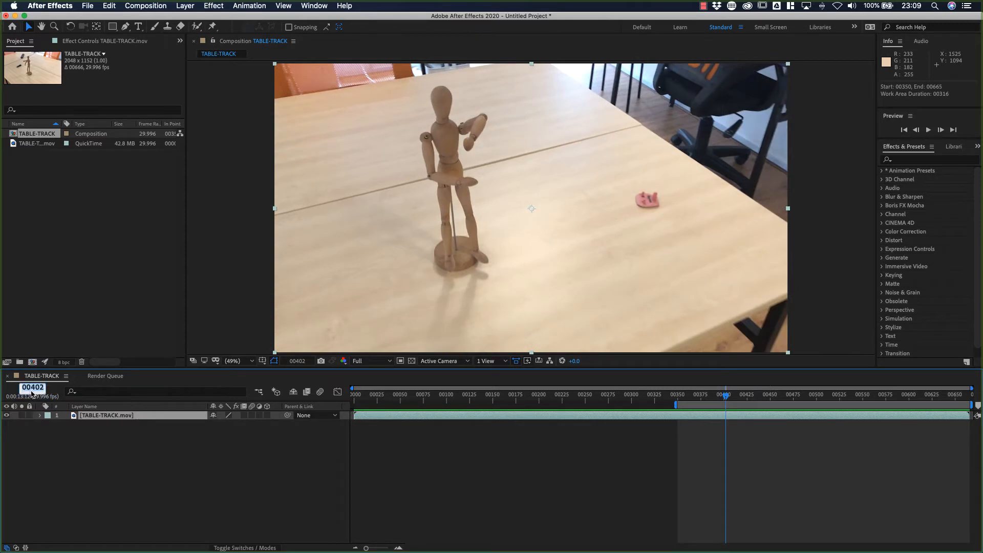
pyautogui.write('450')
pyautogui.press('Return')
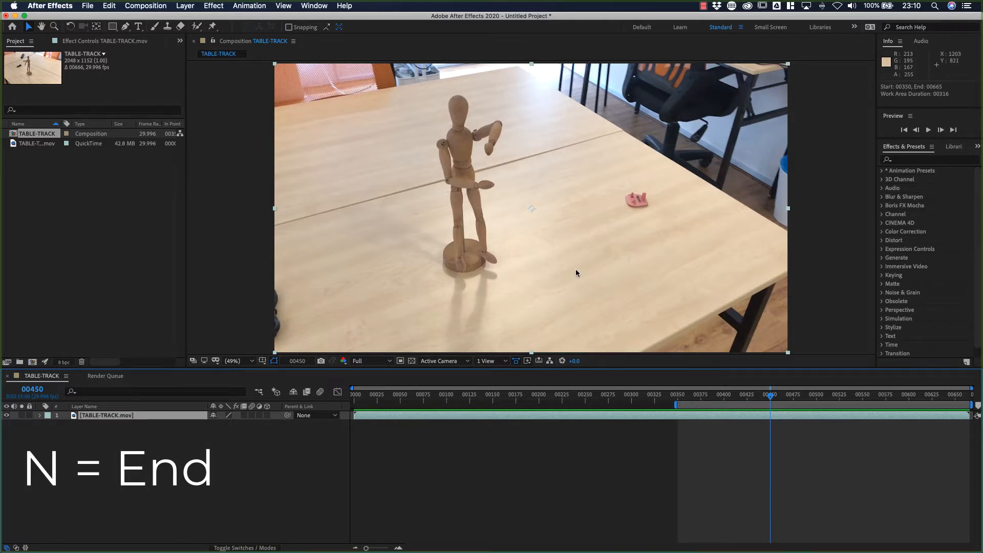
pyautogui.press('n')
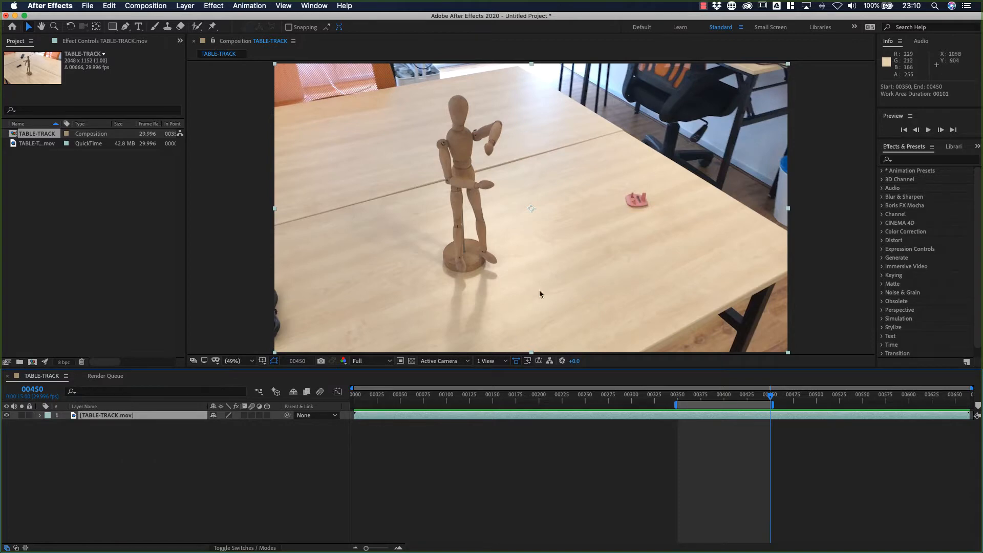
# - Trim the composition to the work area, then play and scrub through the shortened clip
pyautogui.rightClick(705, 405)
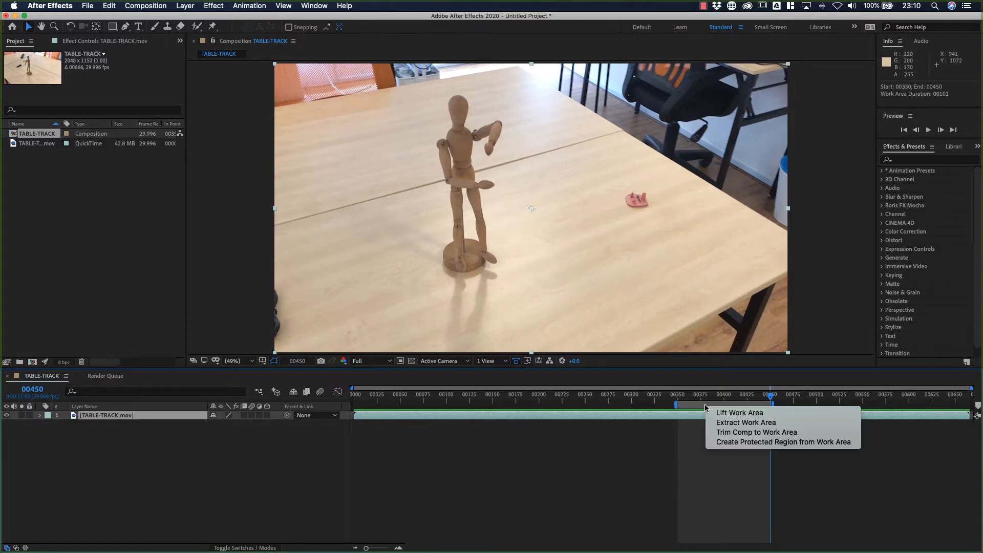
pyautogui.click(732, 436)
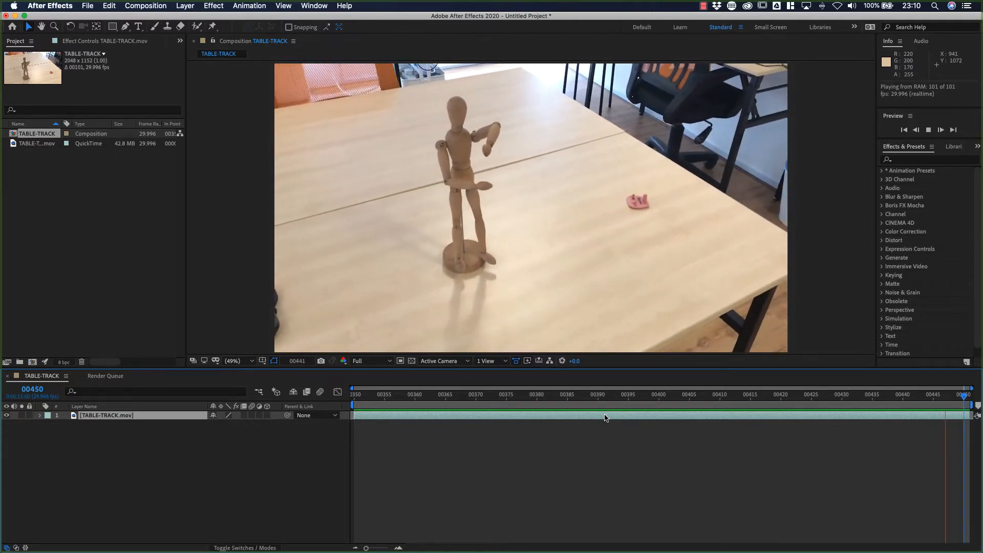
pyautogui.press('space')
pyautogui.moveTo(474, 397); pyautogui.dragTo(592, 395)
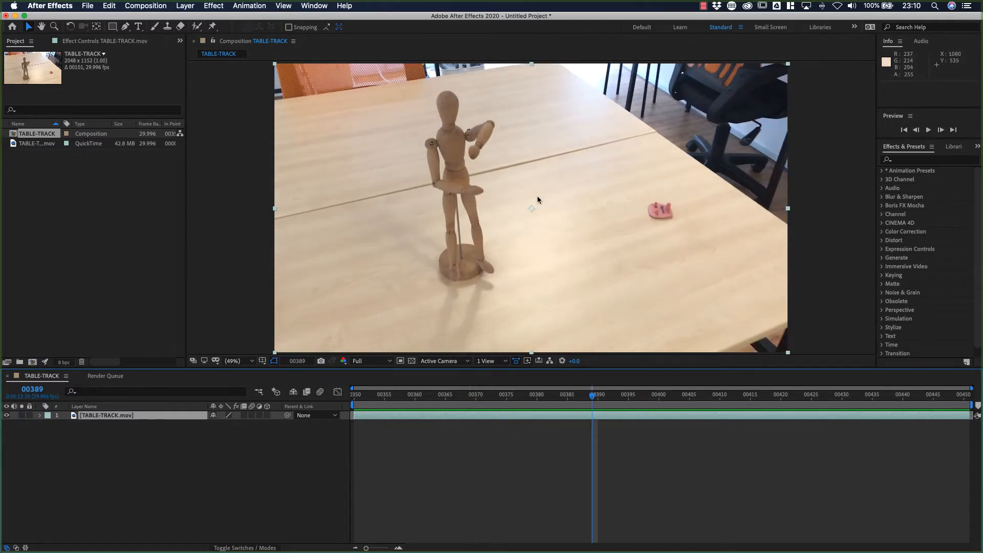
pyautogui.moveTo(598, 398); pyautogui.dragTo(629, 416)
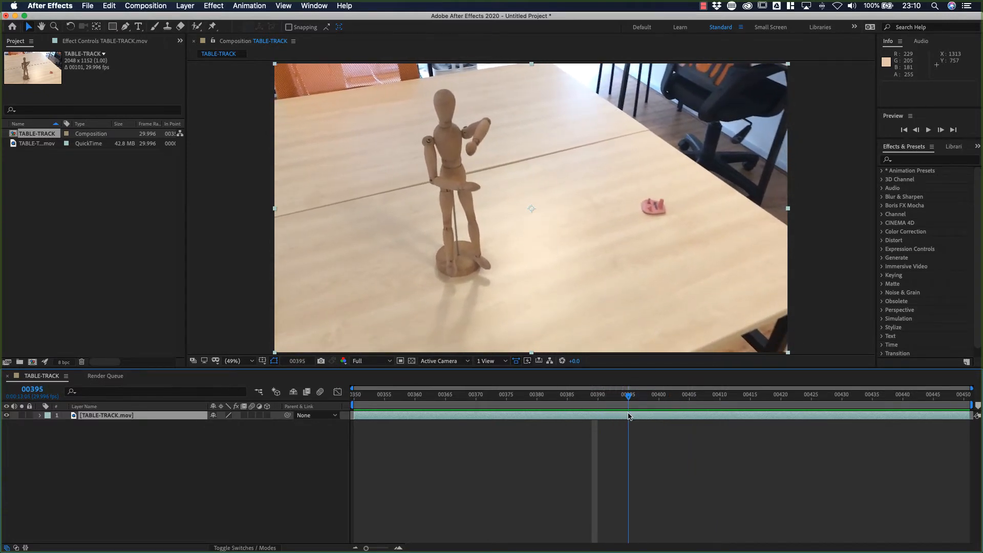
pyautogui.click(125, 463)
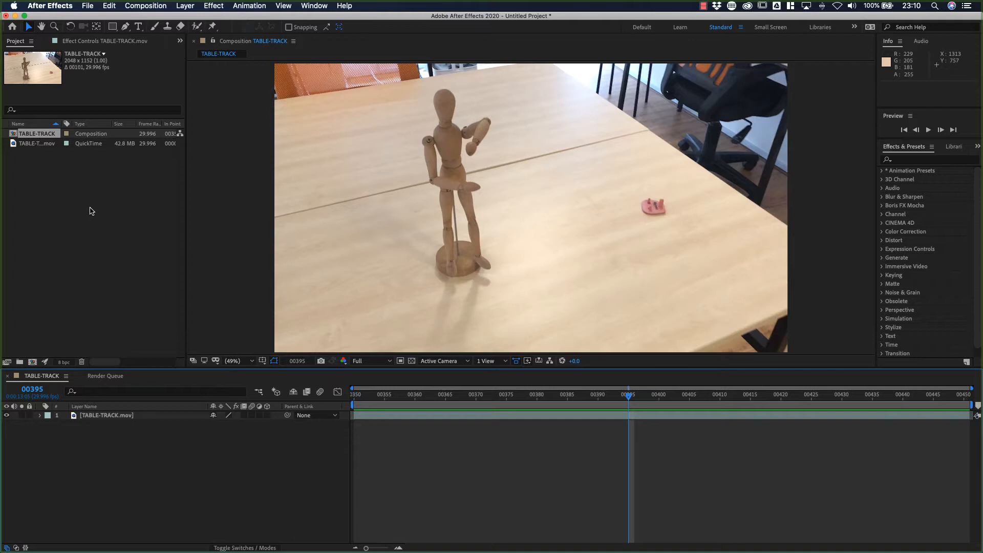
# - Put the TABLE-TRACK.mov footage into a new project folder named FOOTAGE
pyautogui.click(29, 144)
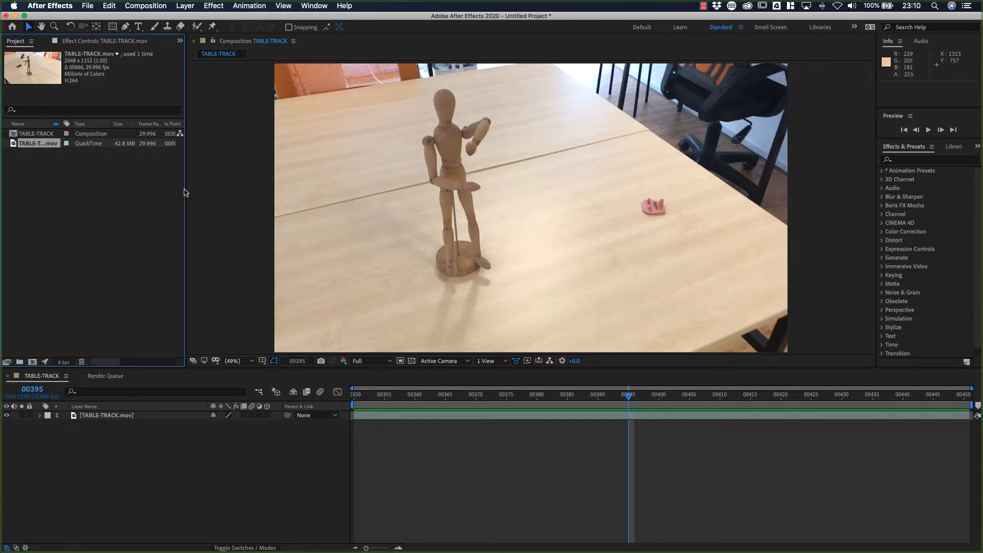
pyautogui.moveTo(13, 144); pyautogui.dragTo(20, 362)
pyautogui.press('BackSpace')
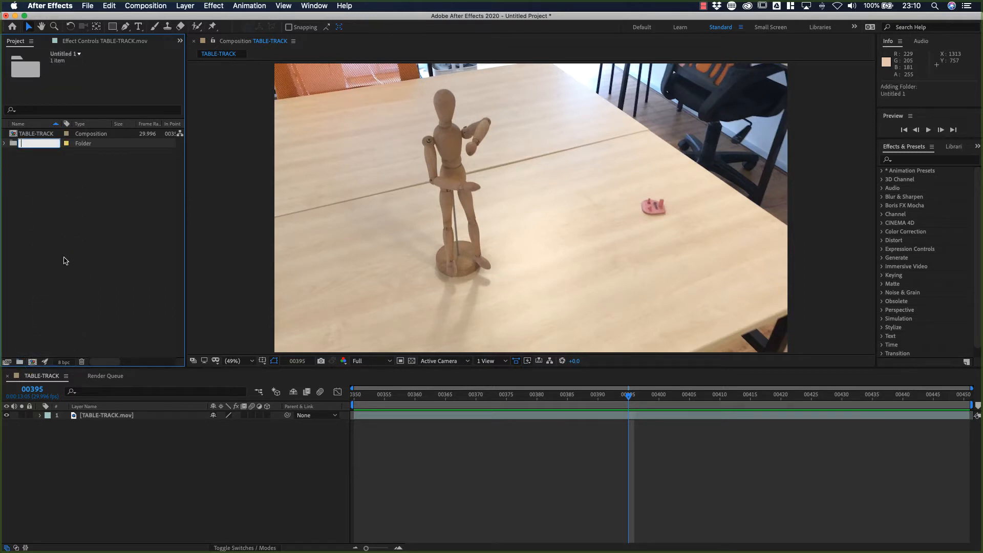
pyautogui.write('FOOTAGE')
pyautogui.press('Return')
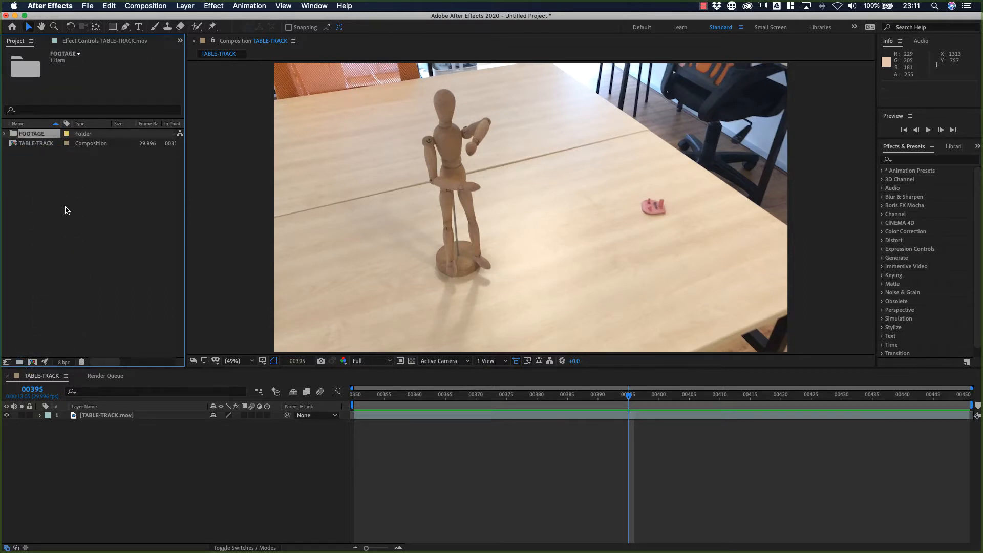
# - Set the TABLE-TRACK composition's frame rate to 29.97 frames per second
pyautogui.click(36, 144)
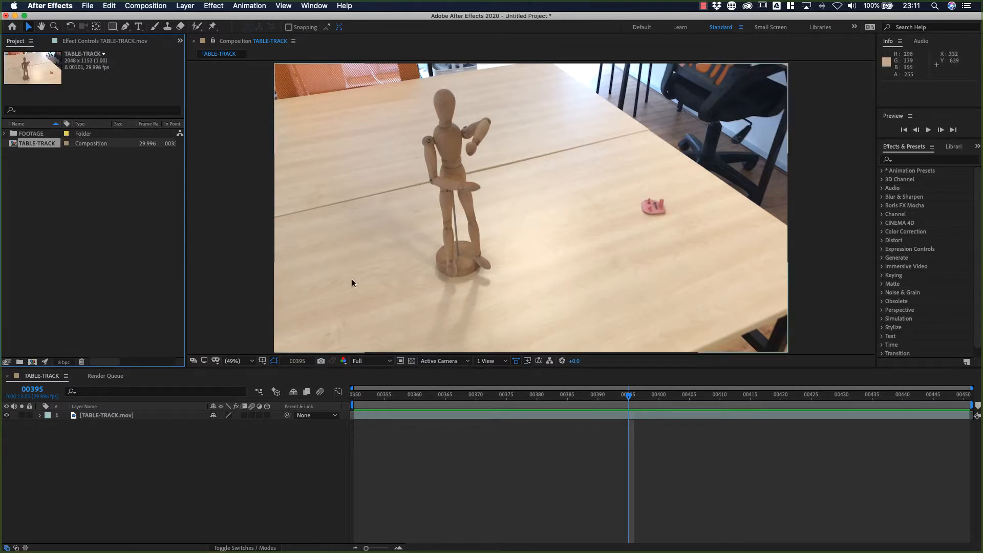
pyautogui.click(147, 6)
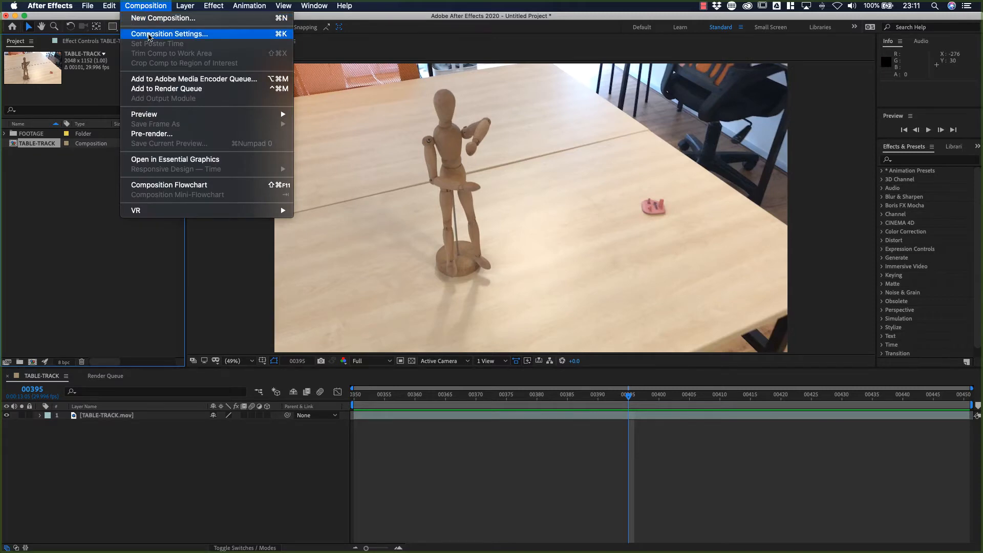
pyautogui.click(169, 34)
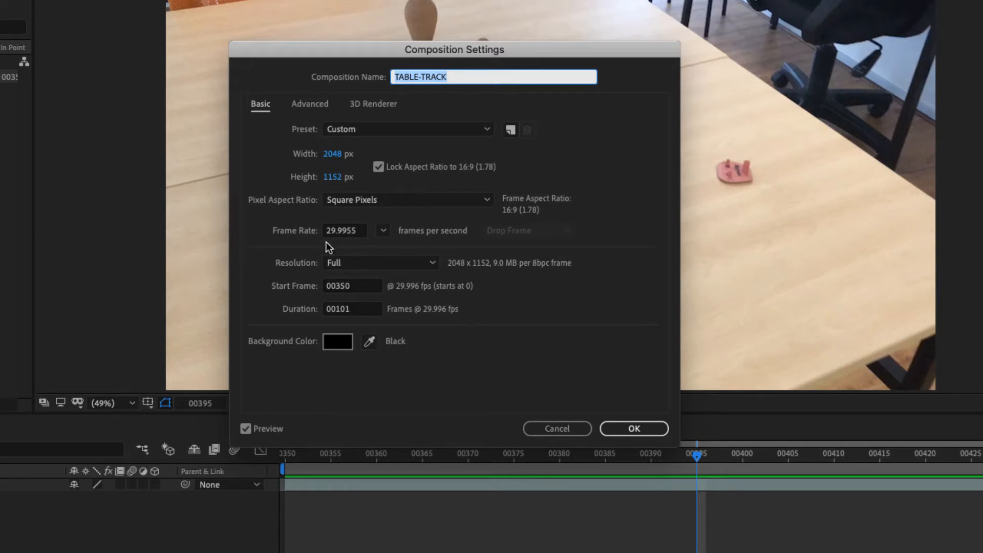
pyautogui.click(358, 235)
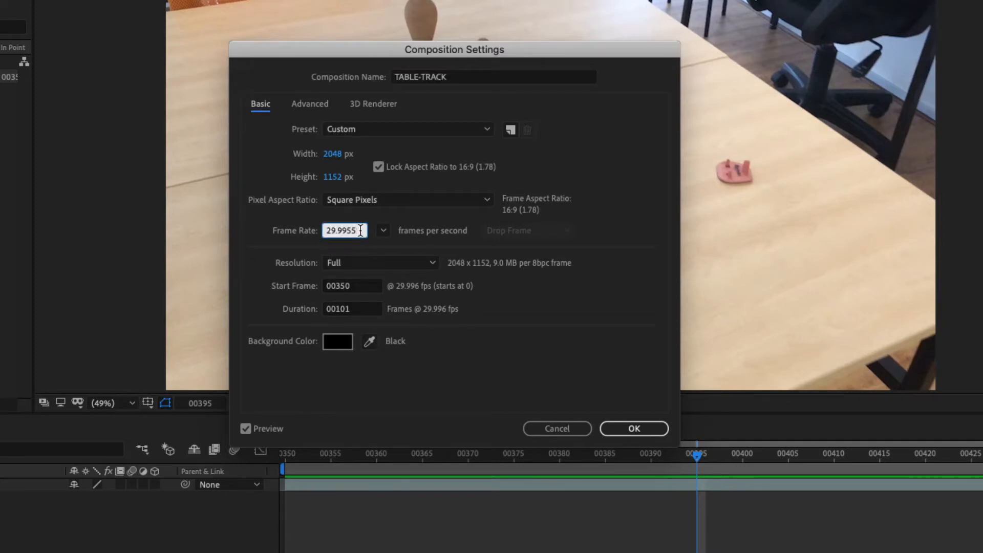
pyautogui.moveTo(358, 234); pyautogui.dragTo(269, 237)
pyautogui.write('29.978')
pyautogui.press('BackSpace')
pyautogui.press('Return')
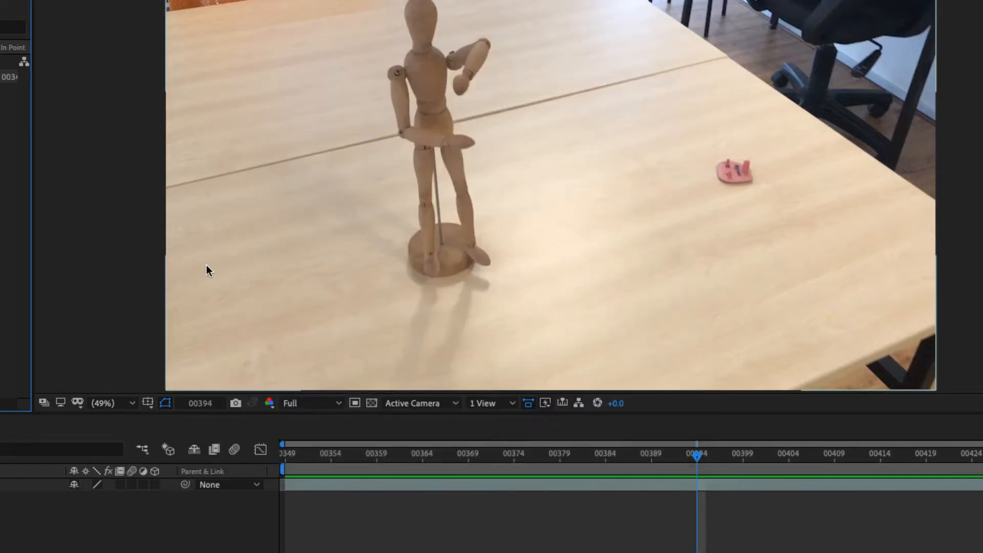
# - Set the TABLE-TRACK composition's start frame to 0 and return the current time to the first frame
pyautogui.click(1, 1)
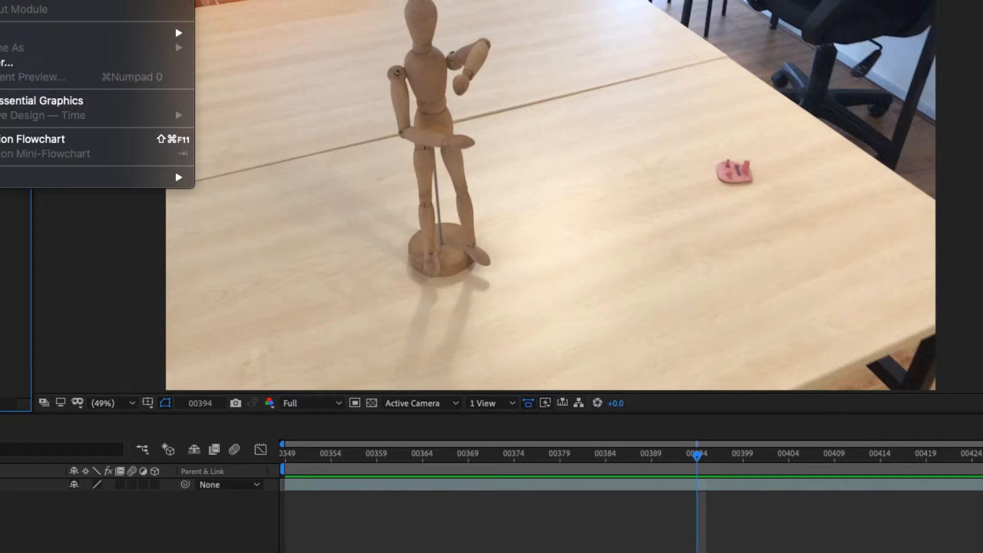
pyautogui.click(31, 1)
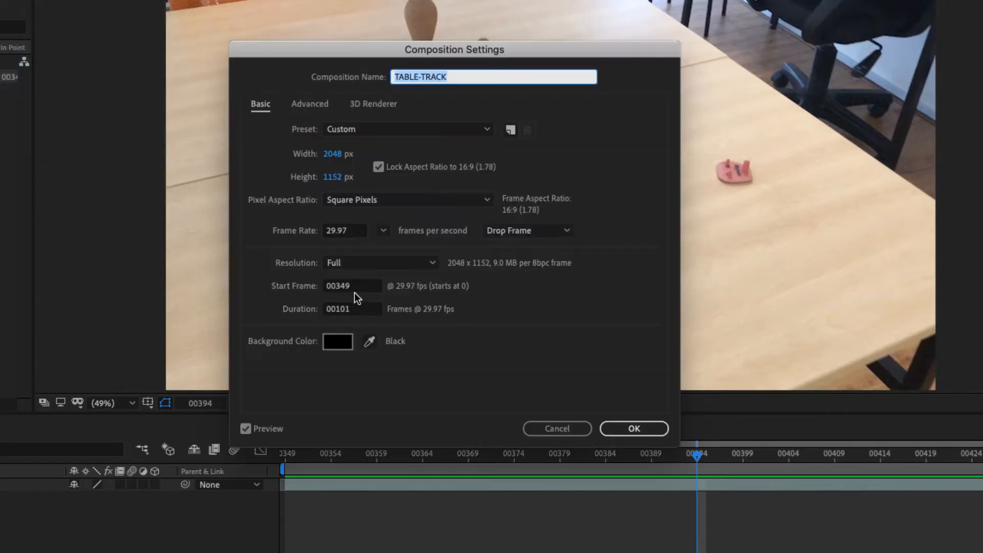
pyautogui.moveTo(475, 54); pyautogui.dragTo(597, 47)
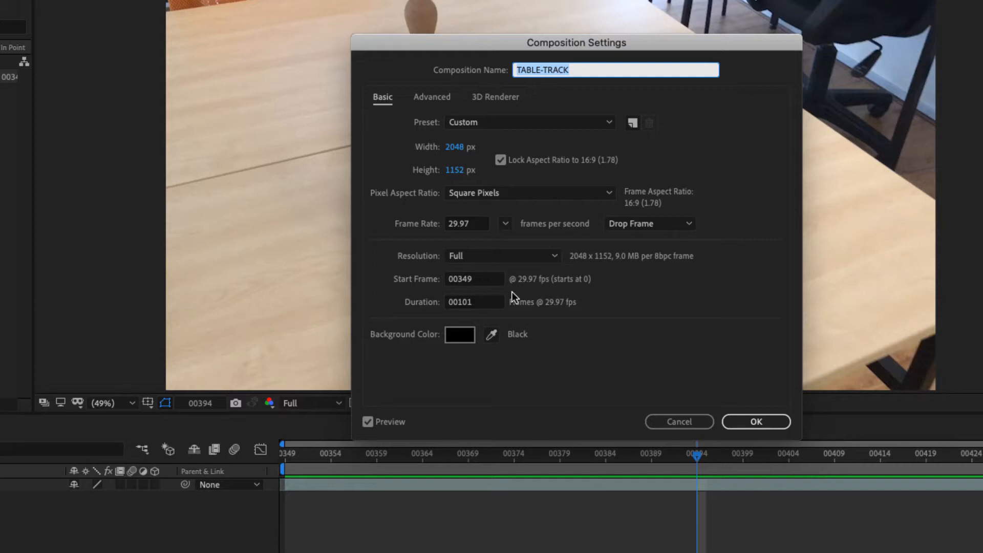
pyautogui.click(477, 280)
pyautogui.press('BackSpace')
pyautogui.press('BackSpace')
pyautogui.press('BackSpace')
pyautogui.press('BackSpace')
pyautogui.press('BackSpace')
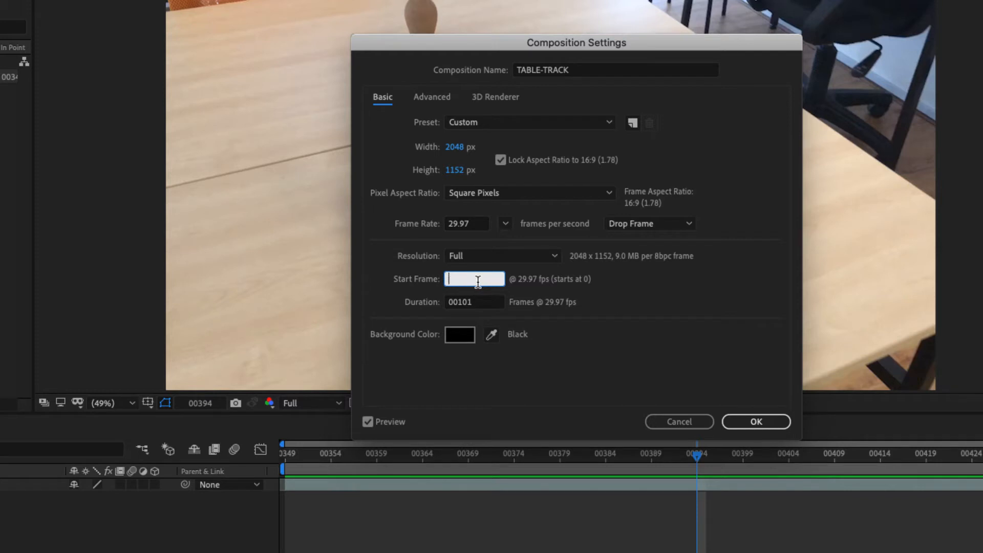
pyautogui.write('0')
pyautogui.press('Tab')
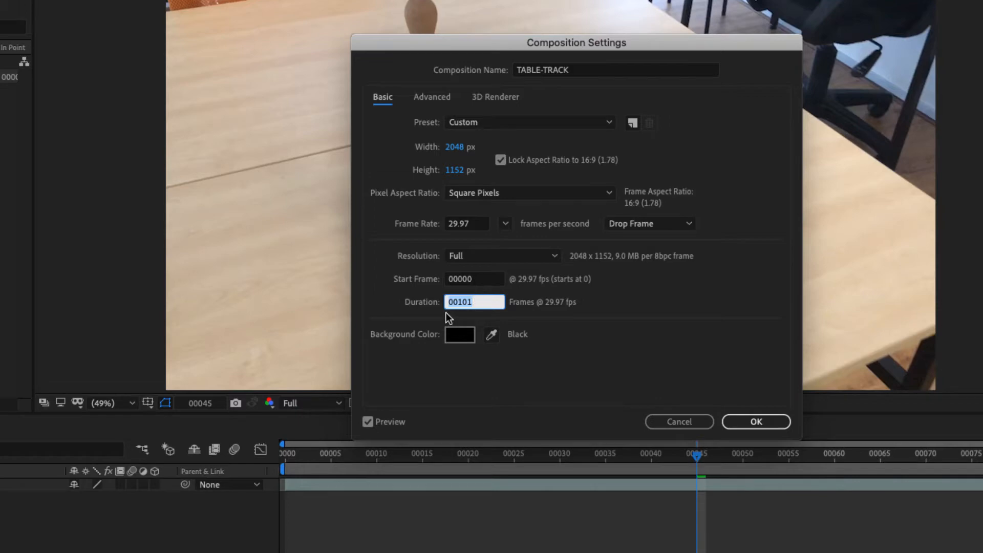
pyautogui.click(758, 419)
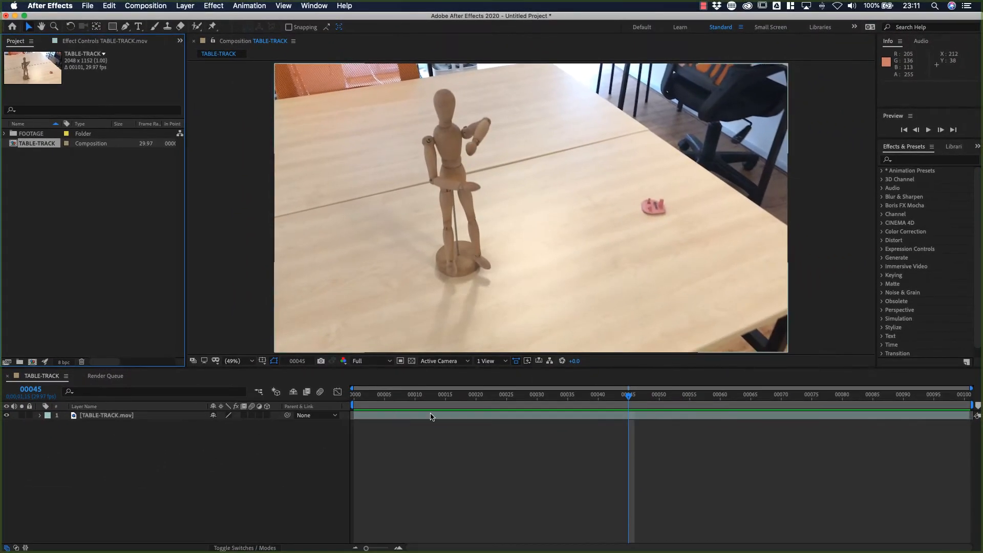
pyautogui.moveTo(394, 397); pyautogui.dragTo(270, 478)
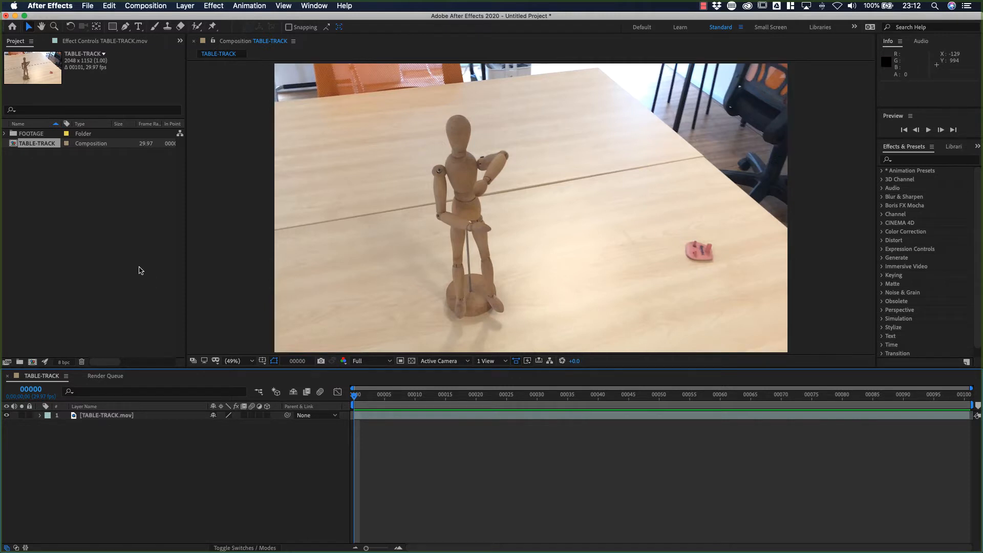
# - Save the project as 3D TRACKER in the AE C4D ROUND TRIP 3D PIPELINE folder on the Desktop
pyautogui.click(87, 5)
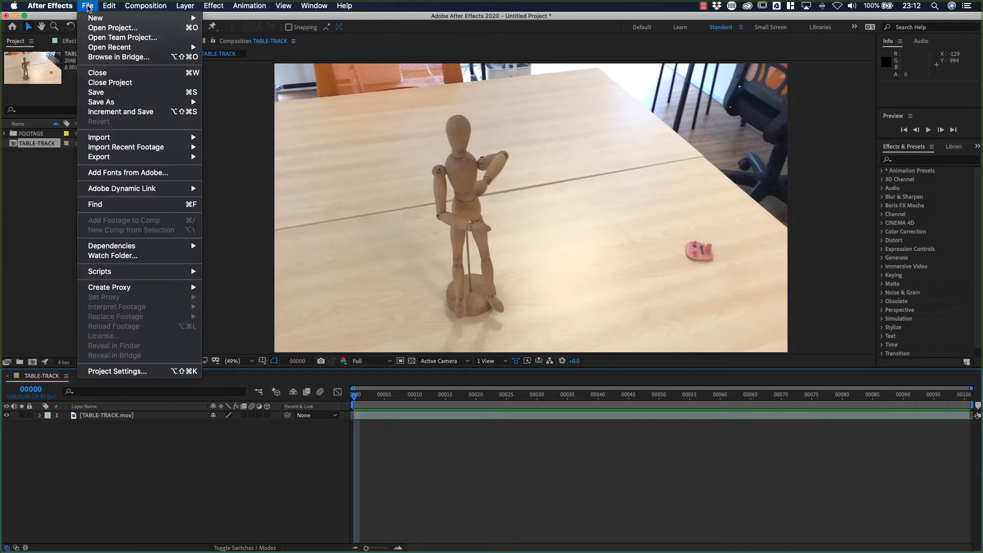
pyautogui.moveTo(108, 103)
pyautogui.click(245, 104)
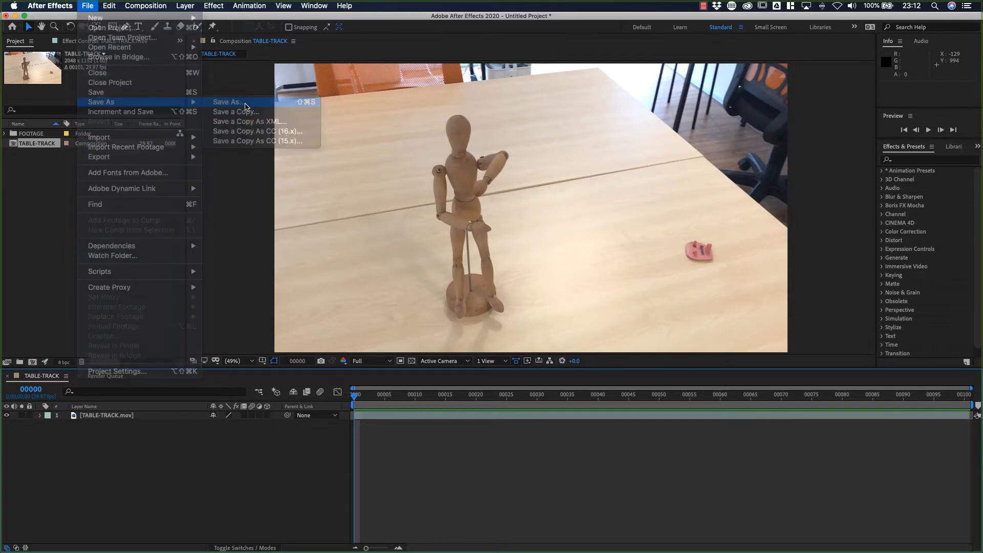
pyautogui.click(430, 231)
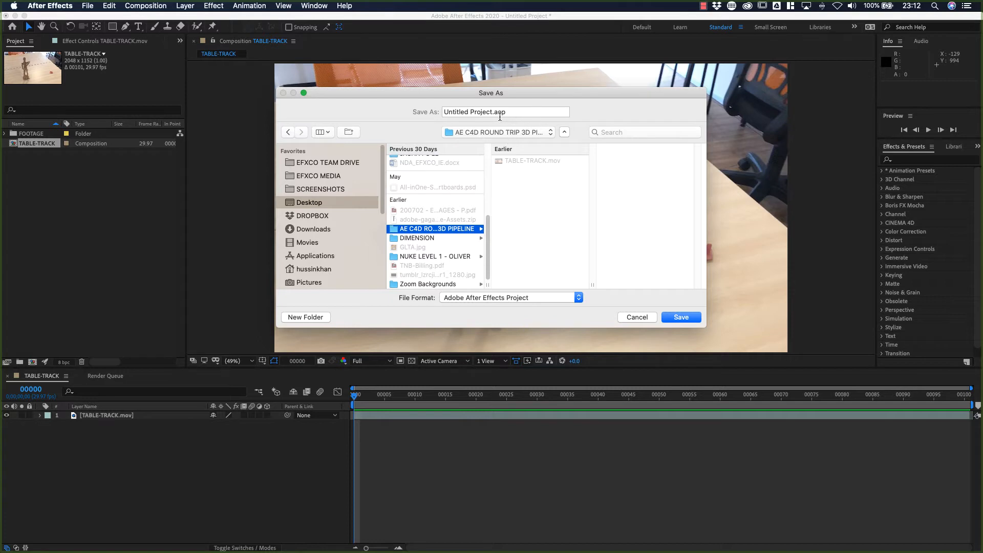
pyautogui.click(493, 113)
pyautogui.press('BackSpace')
pyautogui.press('BackSpace')
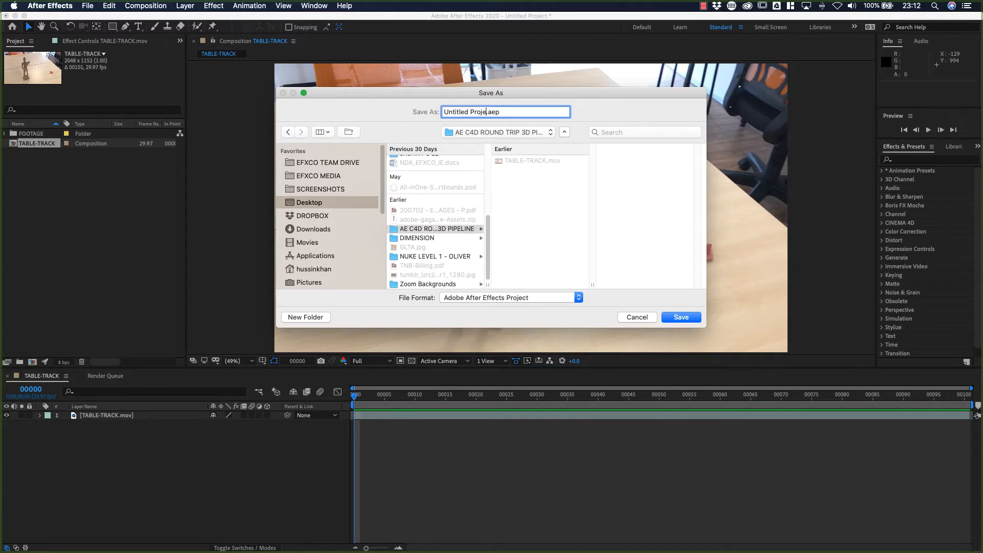
pyautogui.press('BackSpace')
pyautogui.press('BackSpace')
pyautogui.press('BackSpace')
pyautogui.press('BackSpace')
pyautogui.press('BackSpace')
pyautogui.press('BackSpace')
pyautogui.press('BackSpace')
pyautogui.press('BackSpace')
pyautogui.press('BackSpace')
pyautogui.press('BackSpace')
pyautogui.press('BackSpace')
pyautogui.press('BackSpace')
pyautogui.press('BackSpace')
pyautogui.press('BackSpace')
pyautogui.write('3D TRACKER')
pyautogui.click(677, 318)
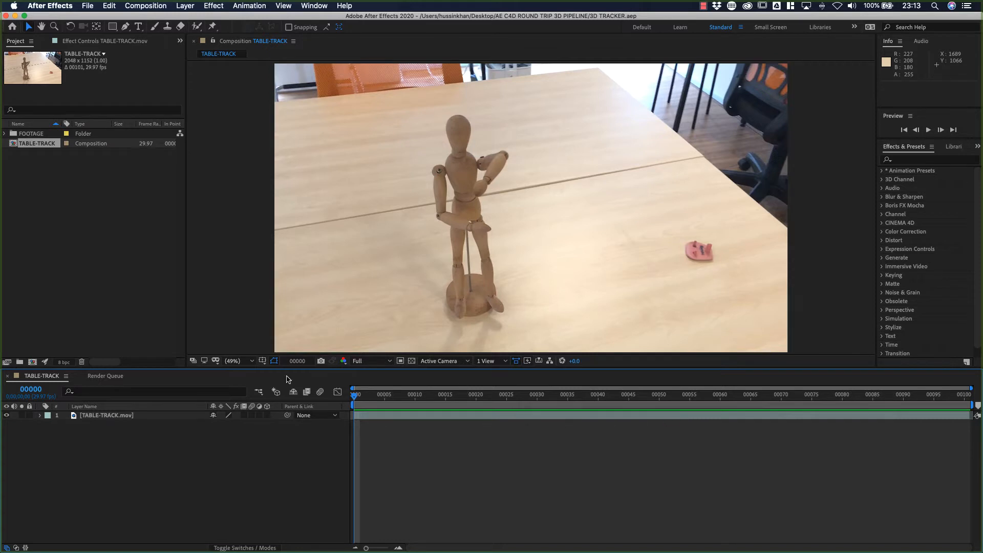
# - Apply Track Camera to the TABLE-TRACK.mov layer and cancel its automatic analysis
pyautogui.click(152, 416)
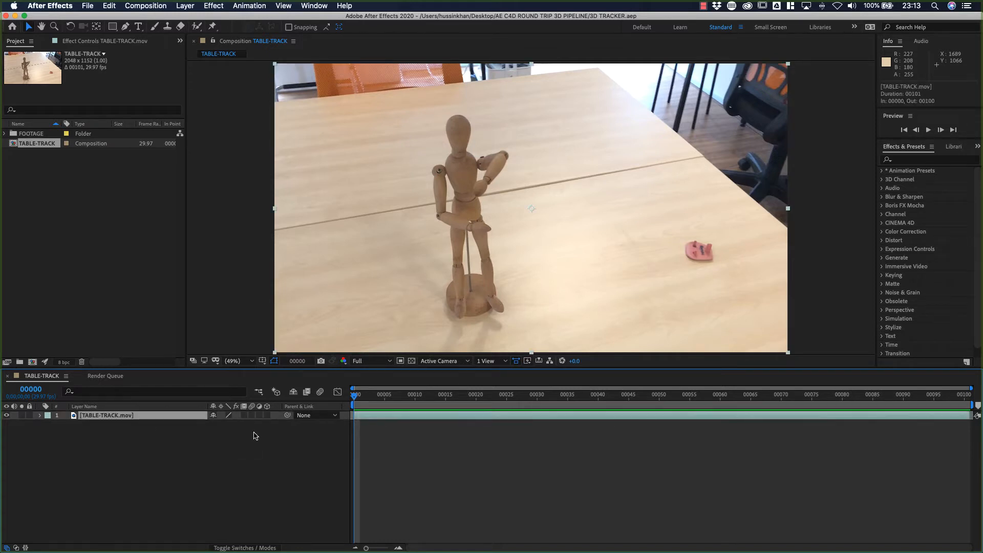
pyautogui.click(250, 6)
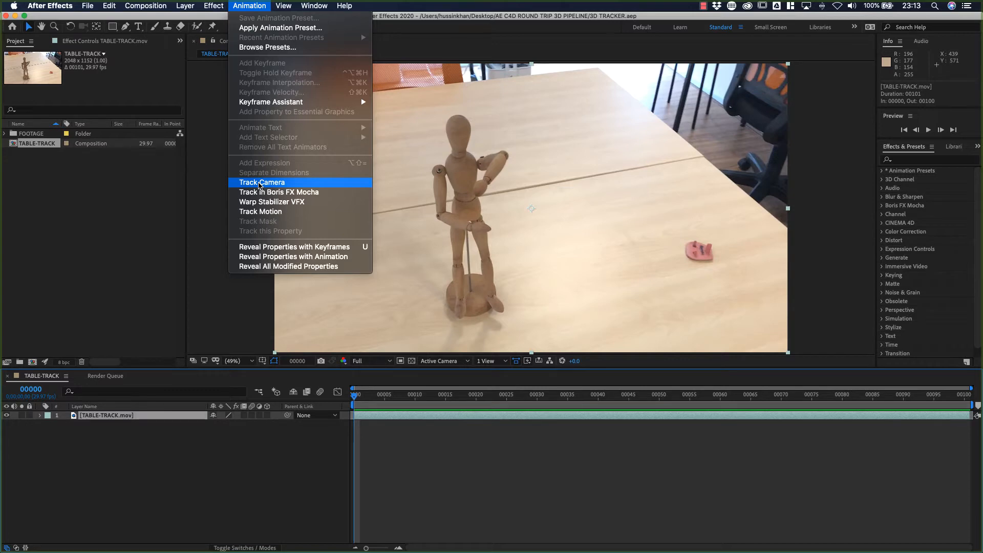
pyautogui.click(260, 183)
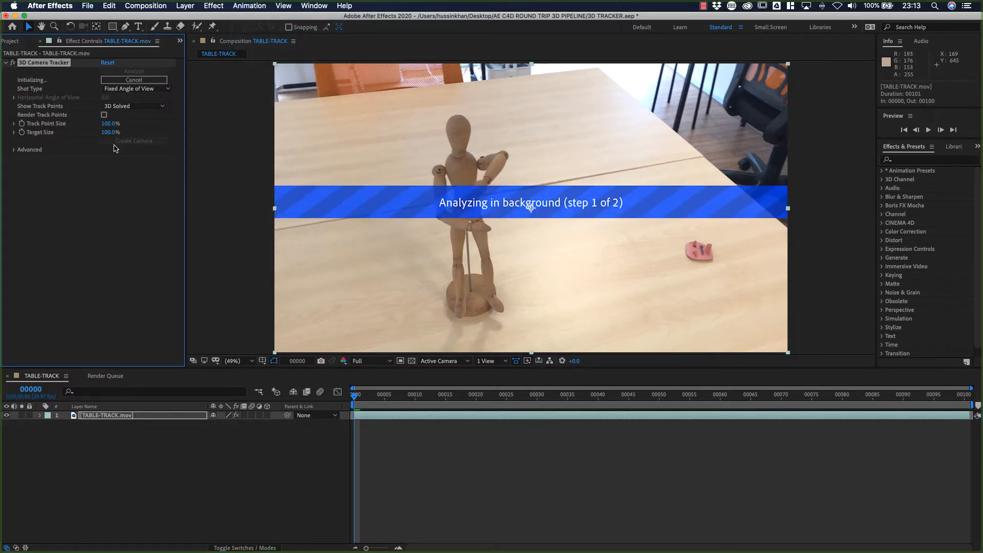
pyautogui.click(129, 80)
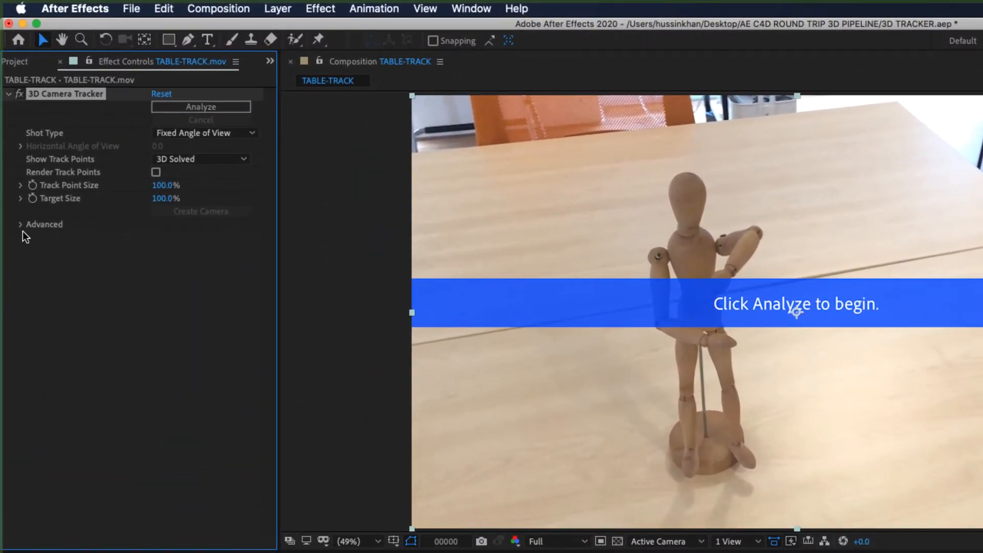
# - Keep the camera tracker's solve method on Auto Detect and enable Detailed Analysis to solve the footage
pyautogui.click(21, 225)
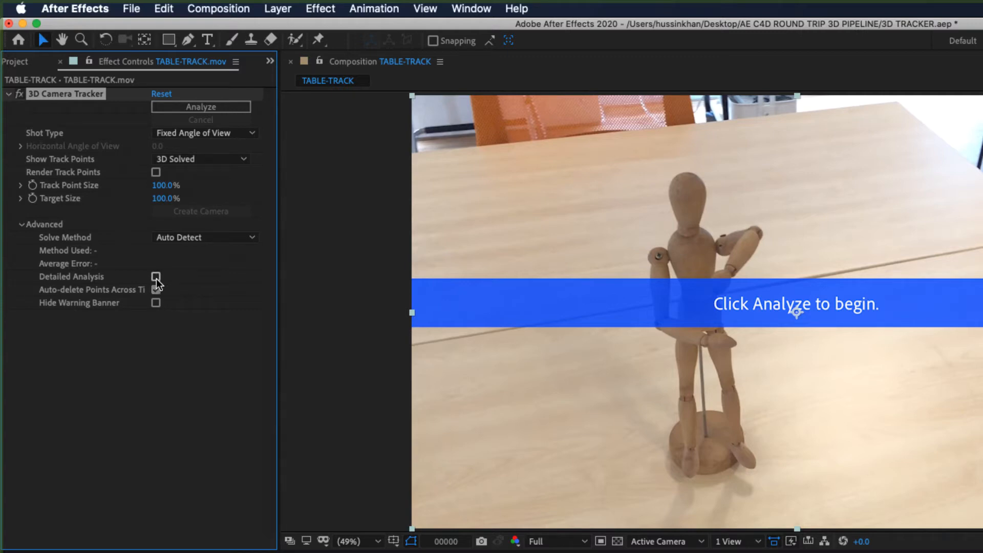
pyautogui.click(198, 238)
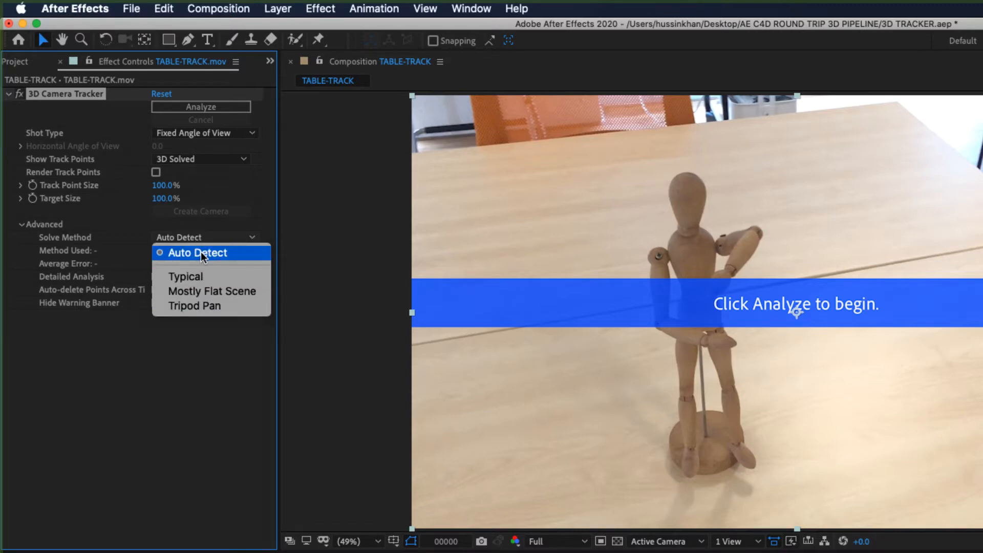
pyautogui.click(200, 252)
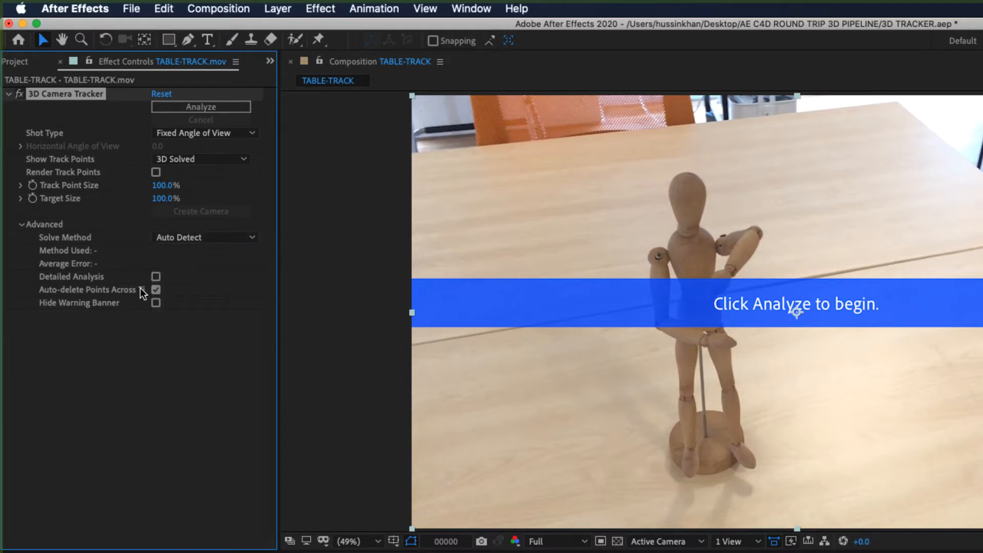
pyautogui.click(156, 276)
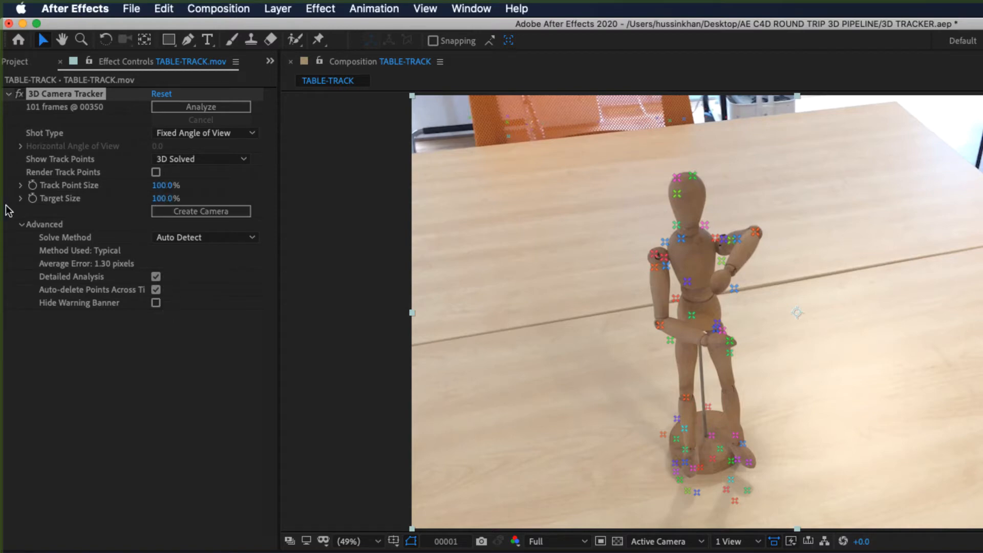
# - Enlarge the tracker's track point size to 172% and its target size to 171%
pyautogui.moveTo(160, 186); pyautogui.dragTo(223, 198)
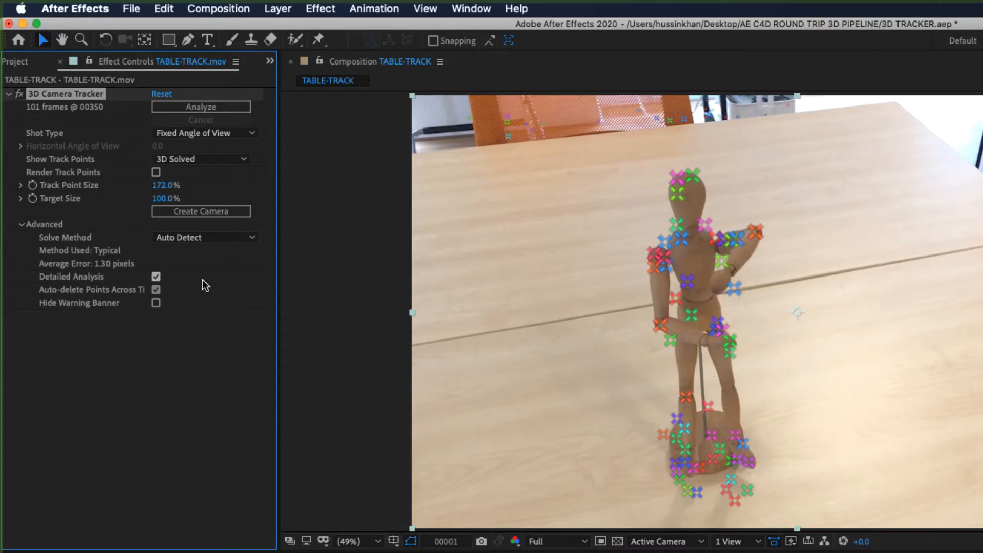
pyautogui.moveTo(167, 199); pyautogui.dragTo(188, 202)
pyautogui.click(731, 449)
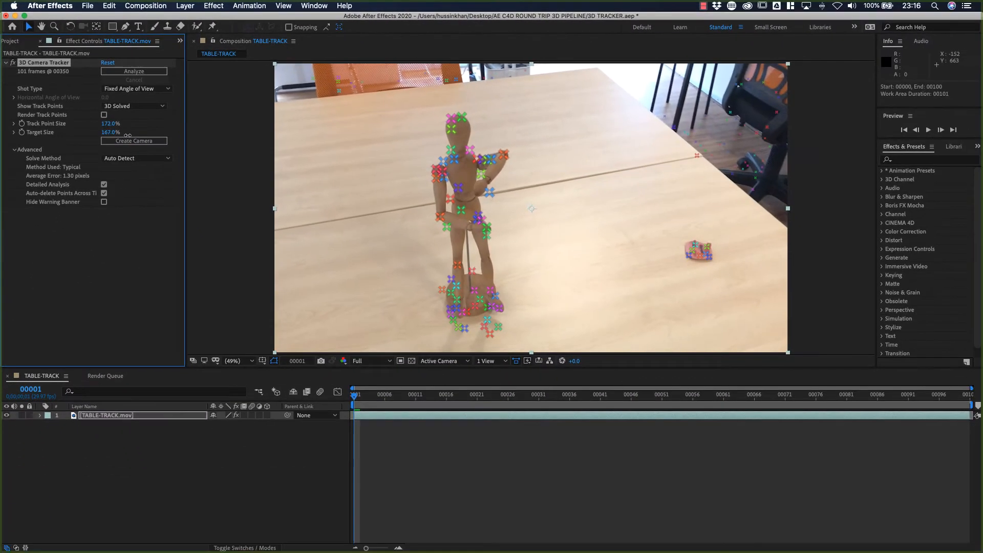
pyautogui.moveTo(125, 149); pyautogui.dragTo(144, 149)
# - Select three track points on the tabletop and move their target to the empty table area between the figure and the pink object
pyautogui.click(638, 278)
pyautogui.click(637, 278)
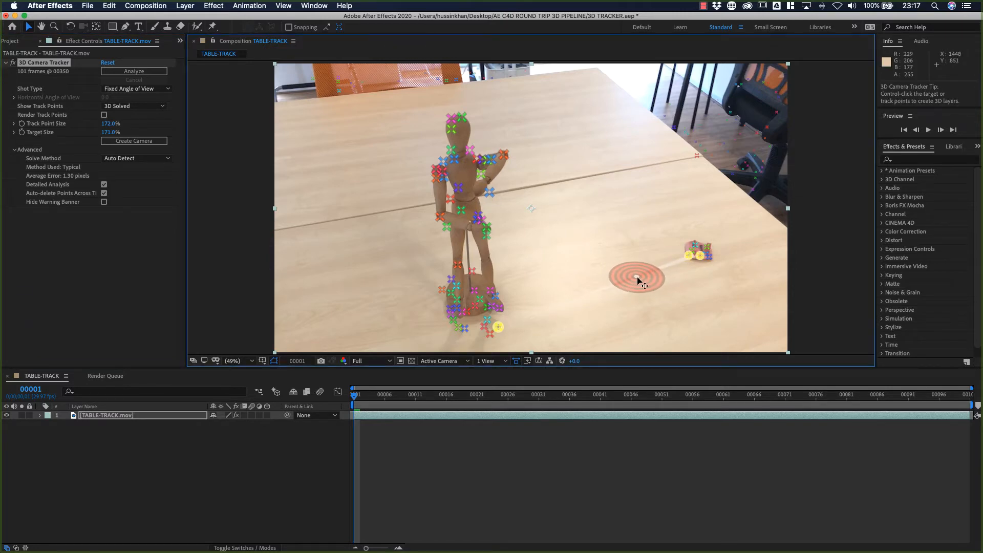
pyautogui.moveTo(638, 278); pyautogui.dragTo(572, 182)
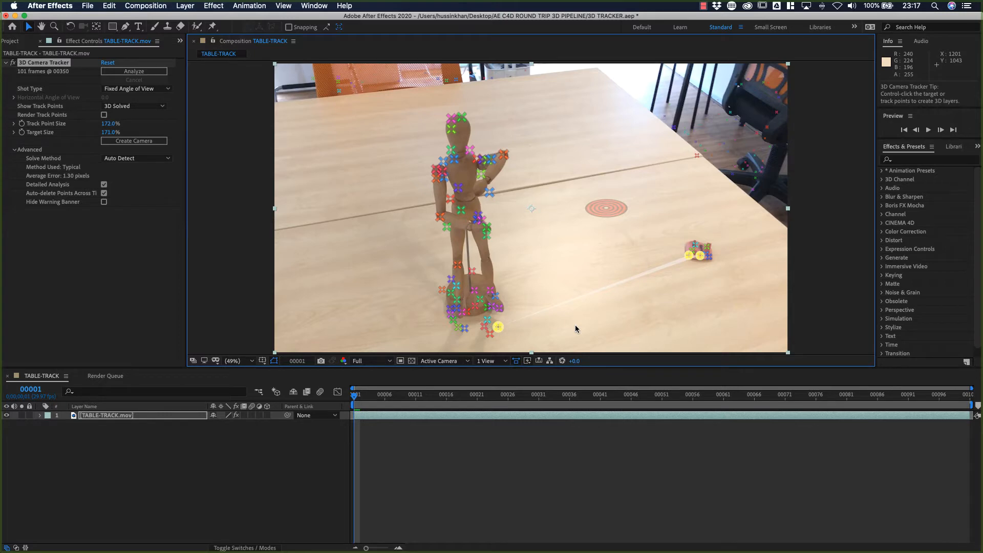
pyautogui.moveTo(606, 209)
pyautogui.mouseDown()
pyautogui.moveTo(616, 233)
pyautogui.moveTo(609, 215)
pyautogui.mouseUp()
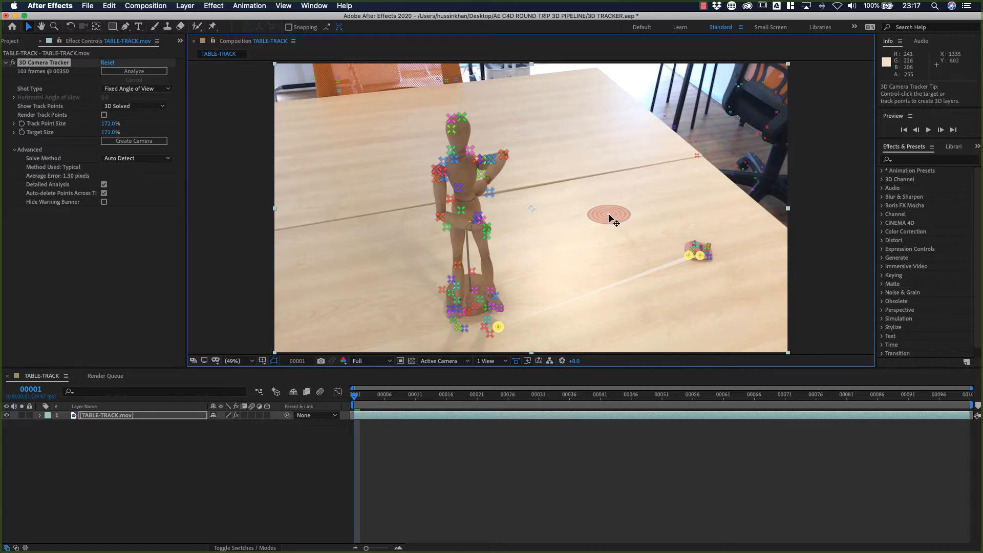
# - Set the ground plane and origin at the target, and create a solid and camera there
pyautogui.rightClick(609, 215)
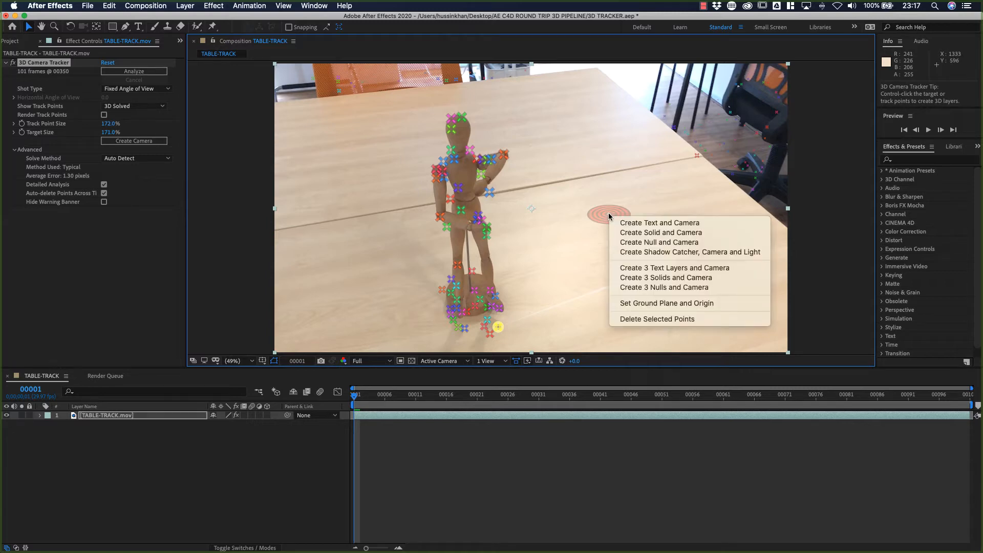
pyautogui.click(657, 303)
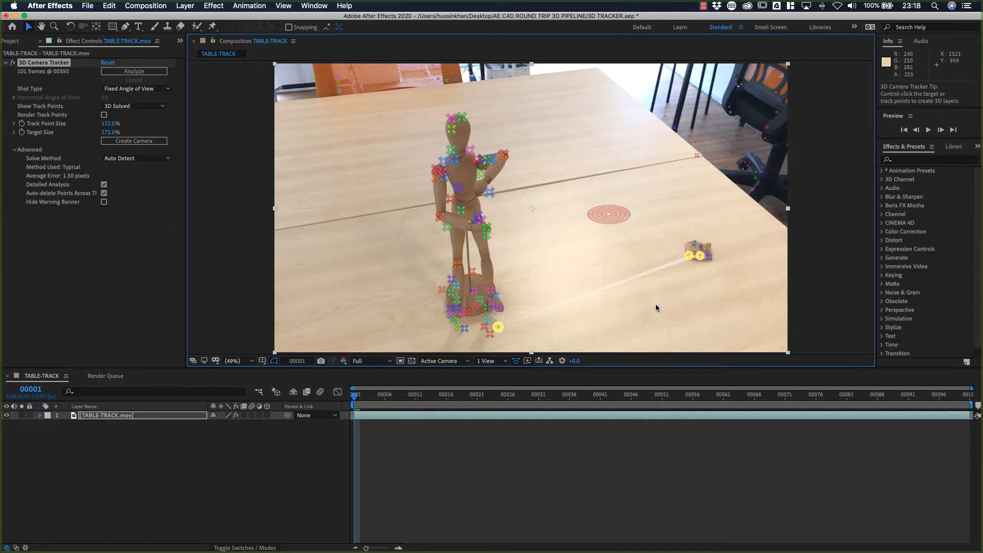
pyautogui.rightClick(609, 216)
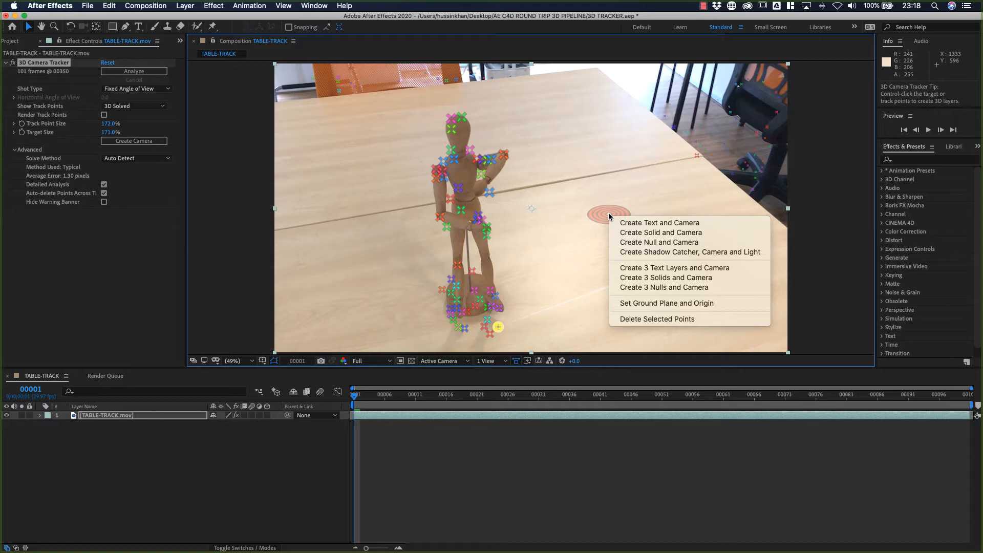
pyautogui.click(647, 233)
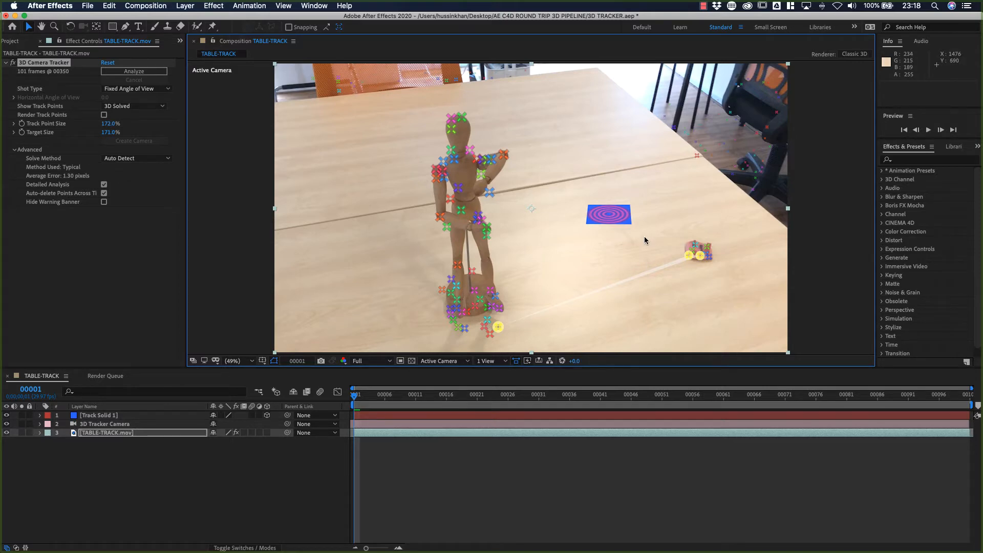
pyautogui.click(146, 510)
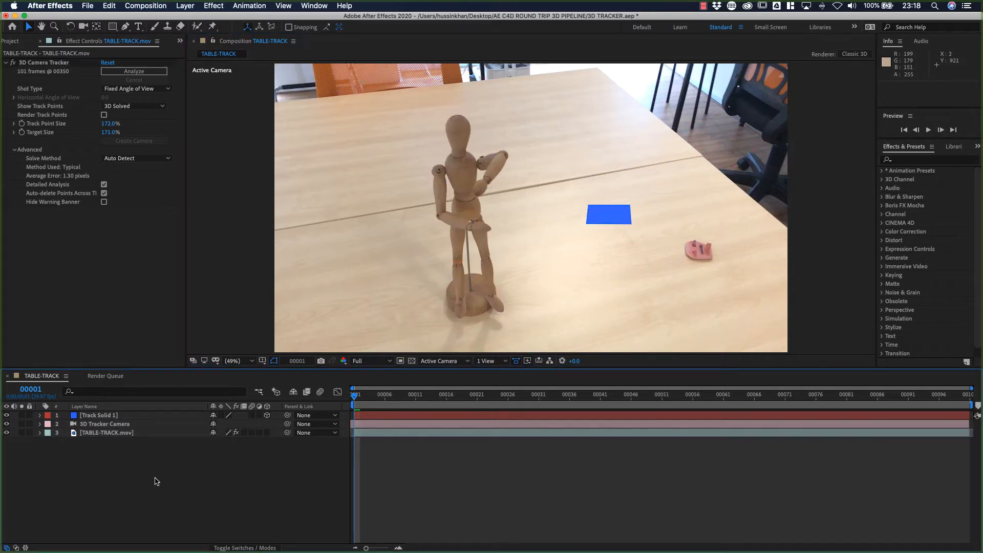
# - Examine the track solid, 3D tracker camera and TABLE-TRACK.mov layers by selecting each in turn
pyautogui.click(103, 418)
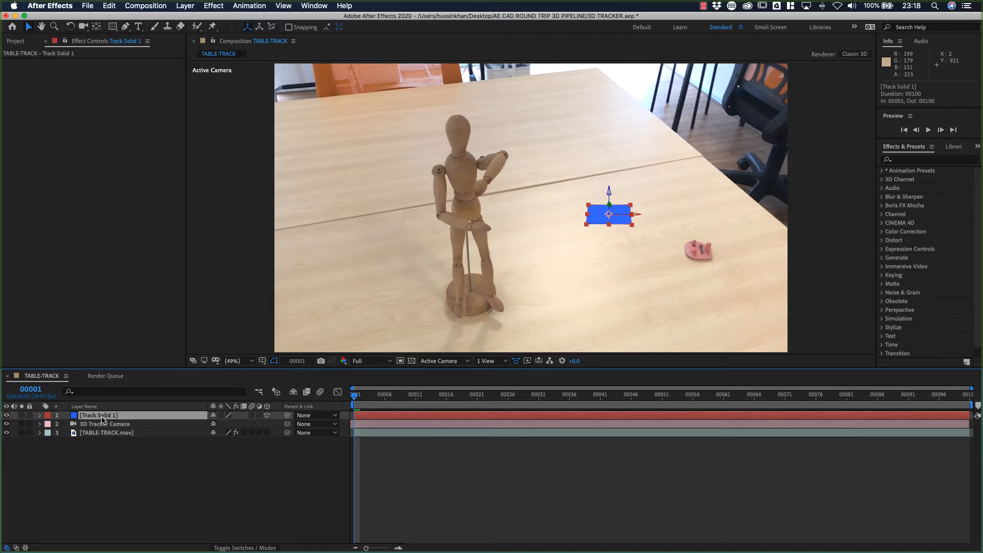
pyautogui.click(99, 427)
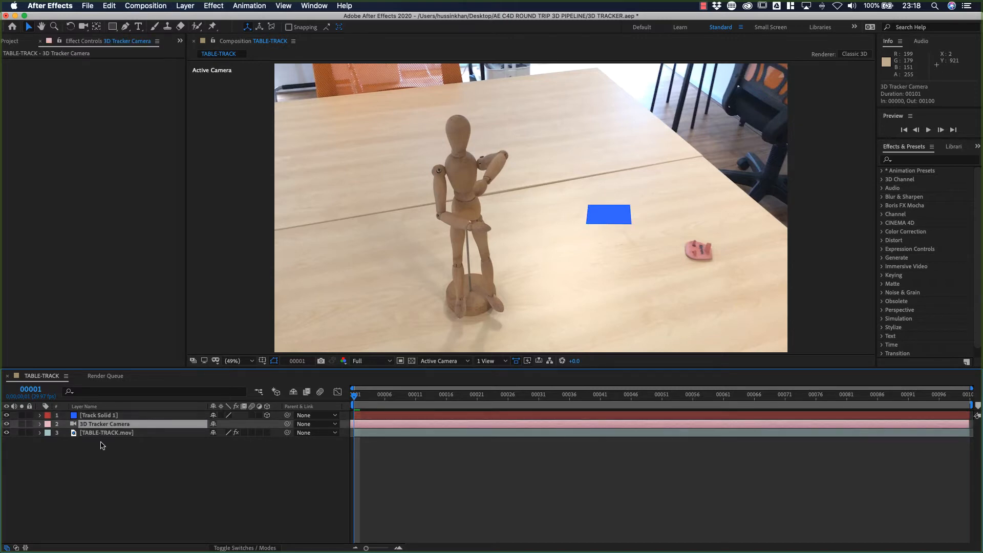
pyautogui.click(104, 434)
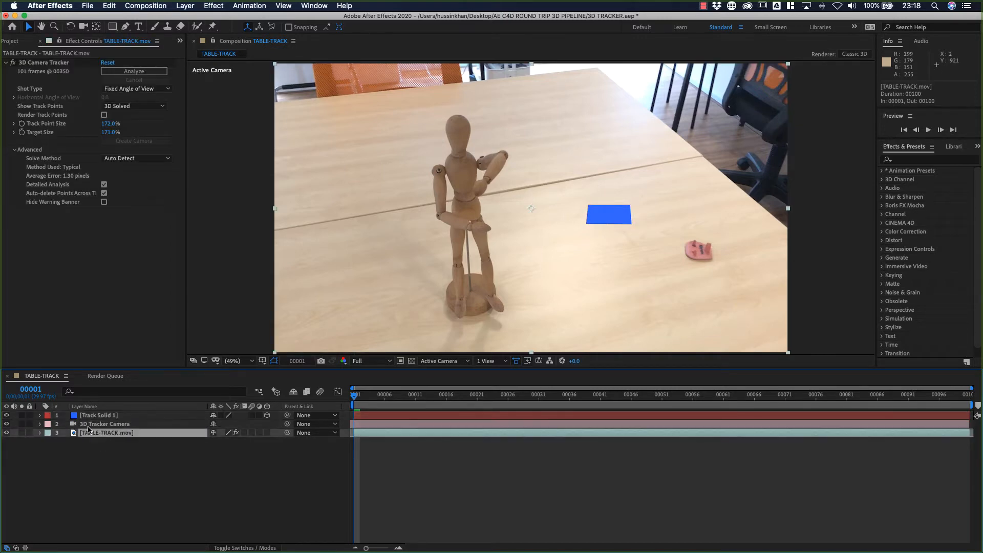
pyautogui.click(88, 426)
pyautogui.click(121, 465)
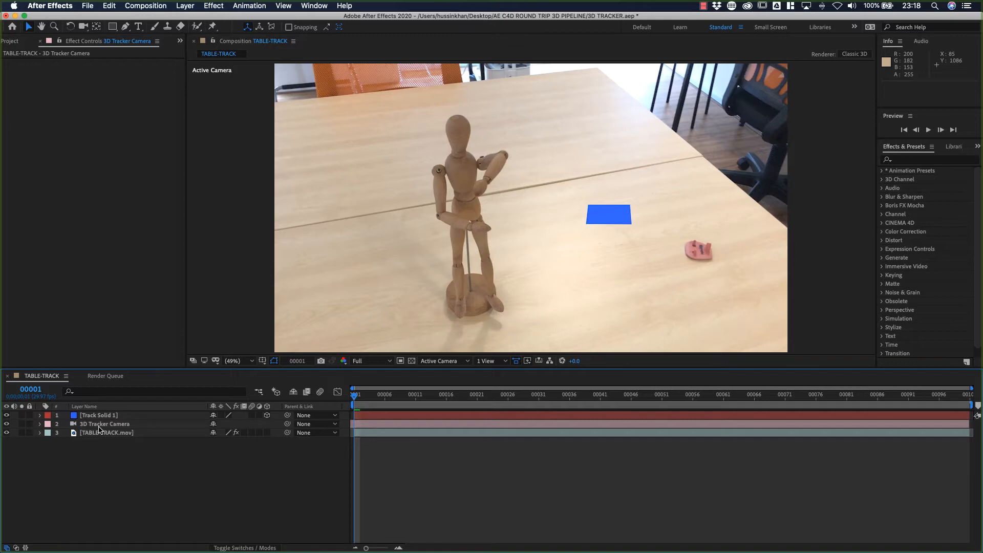
pyautogui.click(609, 220)
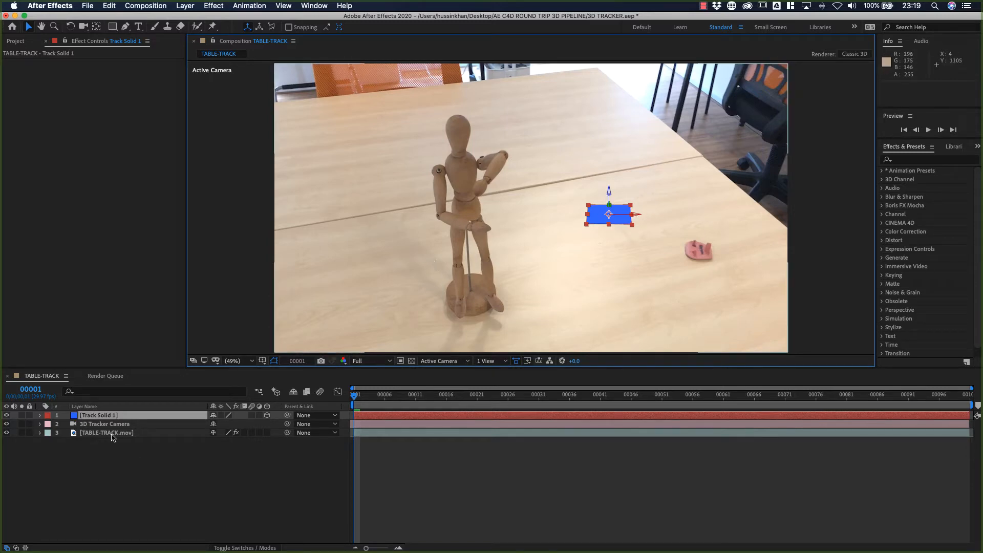
# - Rotate the track solid to a Z orientation of 337.5° and scale it uniformly to 229%
pyautogui.click(70, 28)
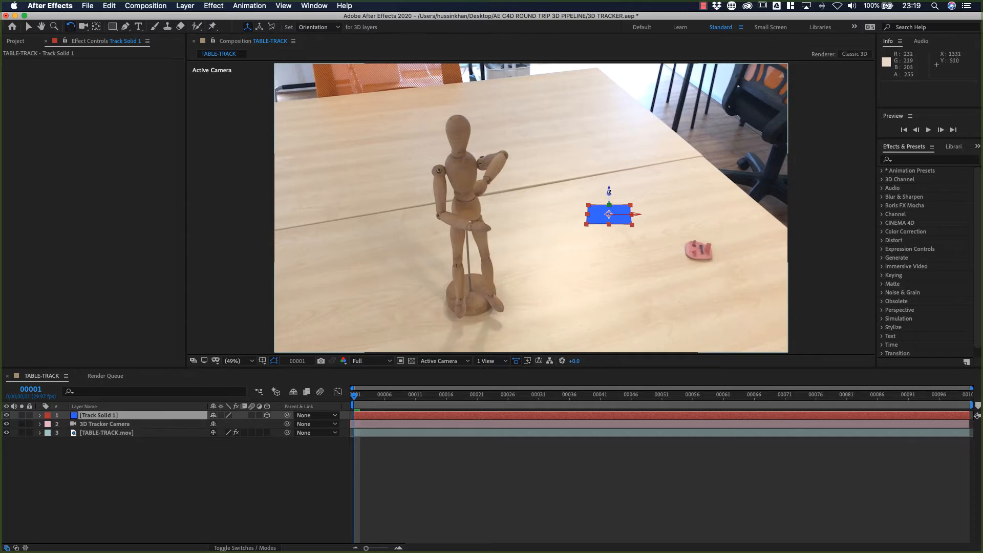
pyautogui.moveTo(609, 191); pyautogui.dragTo(615, 191)
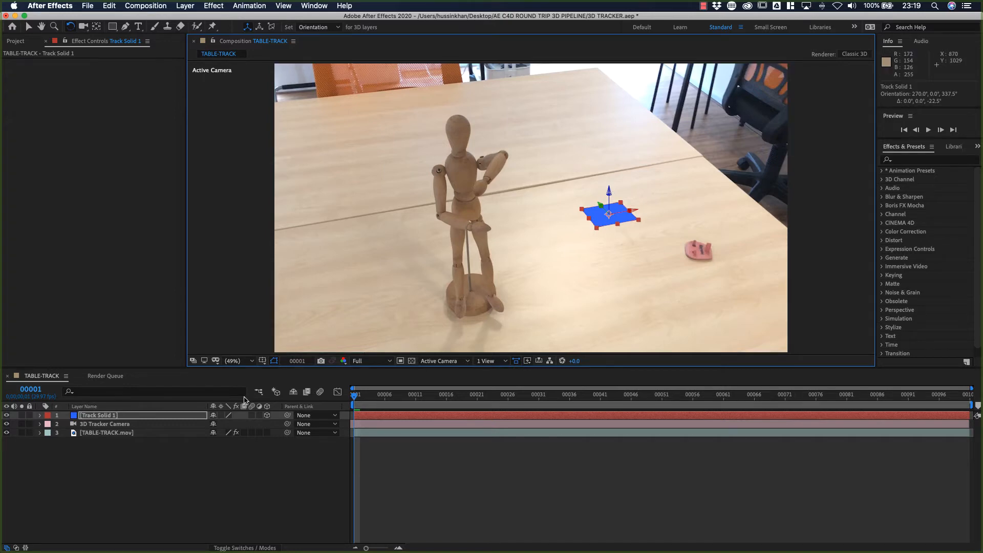
pyautogui.click(92, 455)
pyautogui.press('s')
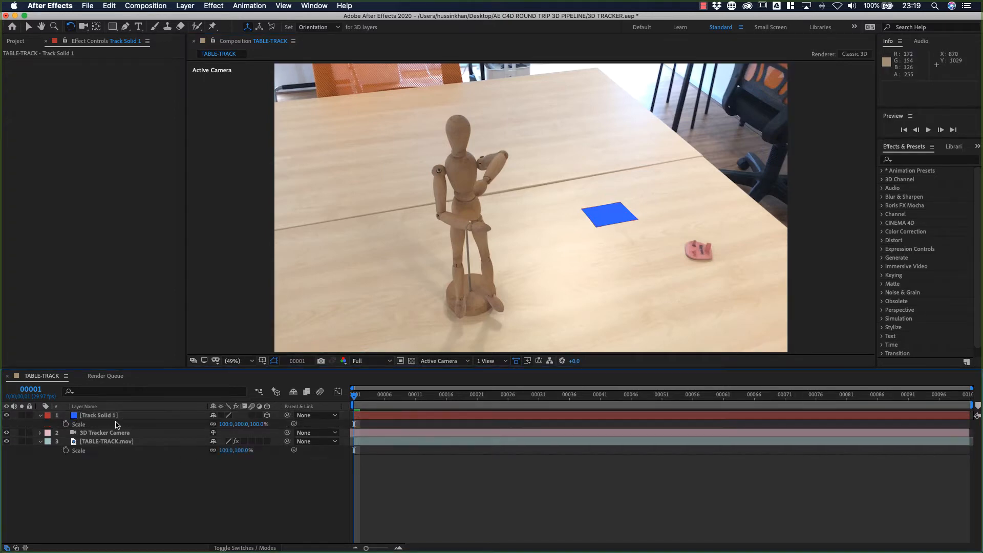
pyautogui.moveTo(225, 424); pyautogui.dragTo(284, 423)
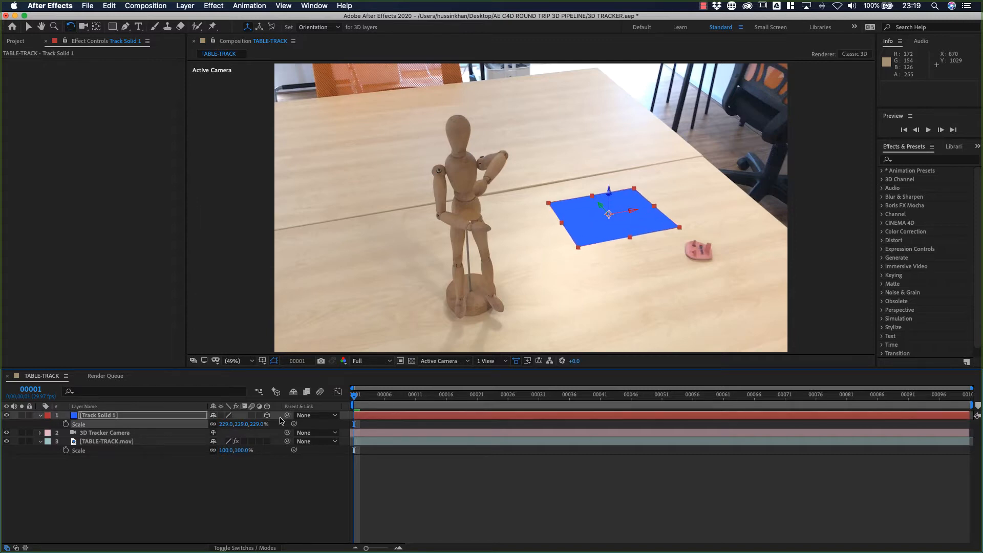
pyautogui.moveTo(610, 193); pyautogui.dragTo(609, 193)
pyautogui.click(370, 484)
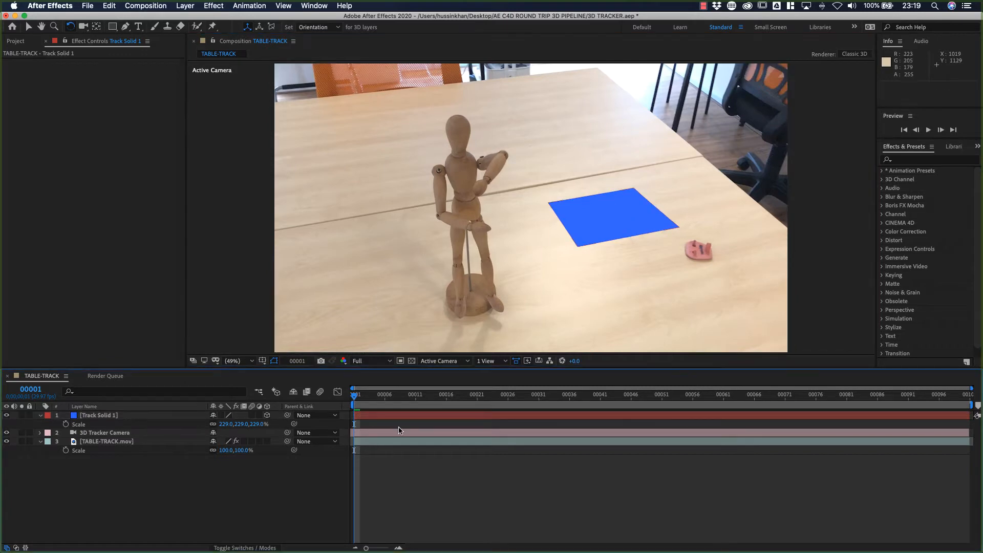
# - Play the composition from the first frame to check how the blue solid sticks to the tabletop
pyautogui.click(360, 403)
pyautogui.moveTo(360, 403); pyautogui.dragTo(354, 403)
pyautogui.press('space')
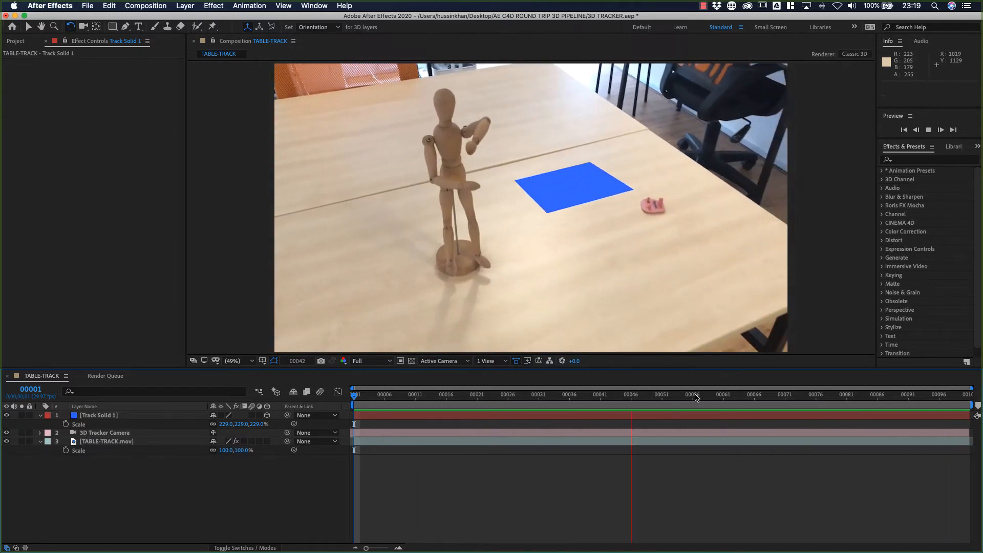
pyautogui.press('space')
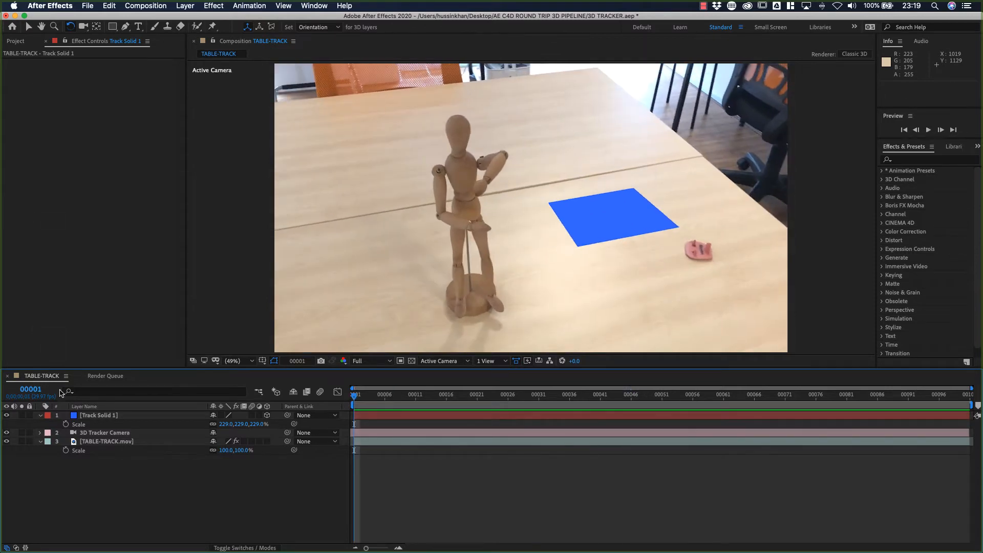
# - Return the playhead to the first frame and collapse the scale properties of the solid and footage layers
pyautogui.click(105, 444)
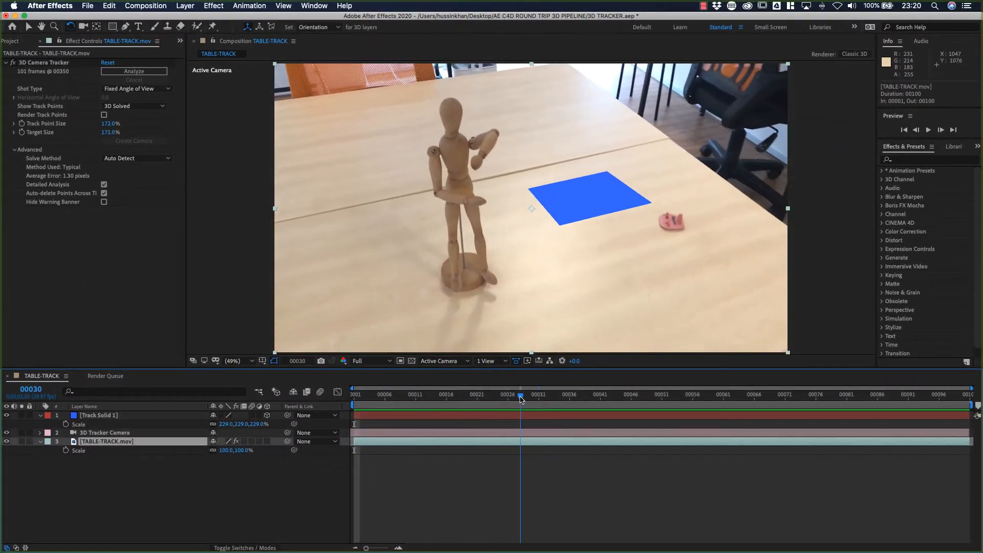
pyautogui.moveTo(520, 399); pyautogui.dragTo(354, 399)
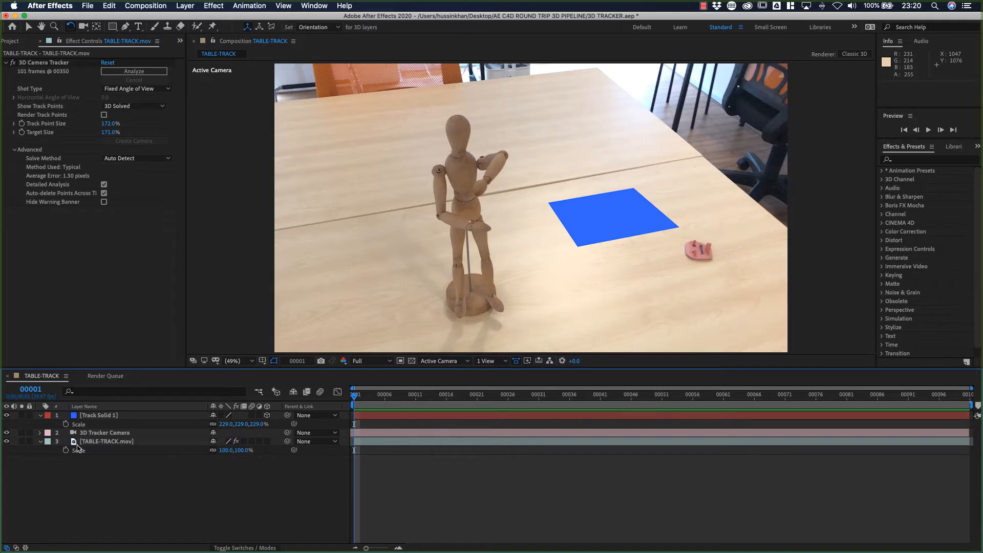
pyautogui.click(40, 415)
pyautogui.click(40, 433)
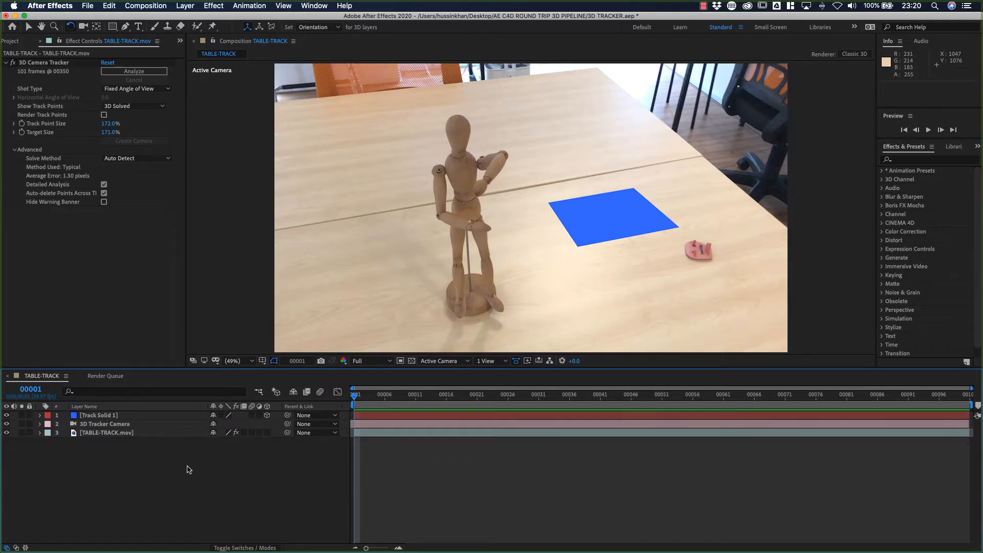
# - Export the composition with the Maxon Cinema 4D Exporter as TABLE-TRACK-EXPORT.c4d in the project folder, accepting the 2D layer notice
pyautogui.click(88, 7)
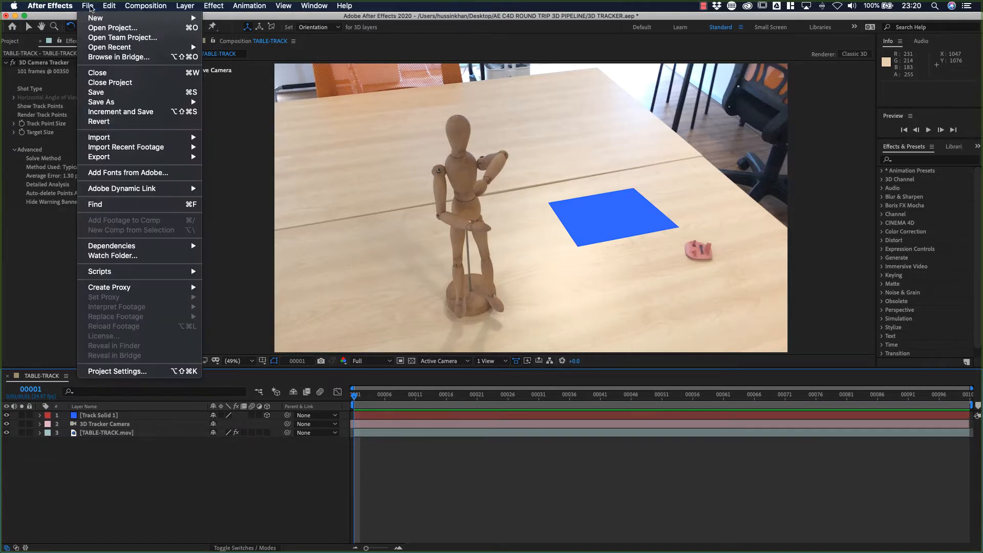
pyautogui.moveTo(111, 162)
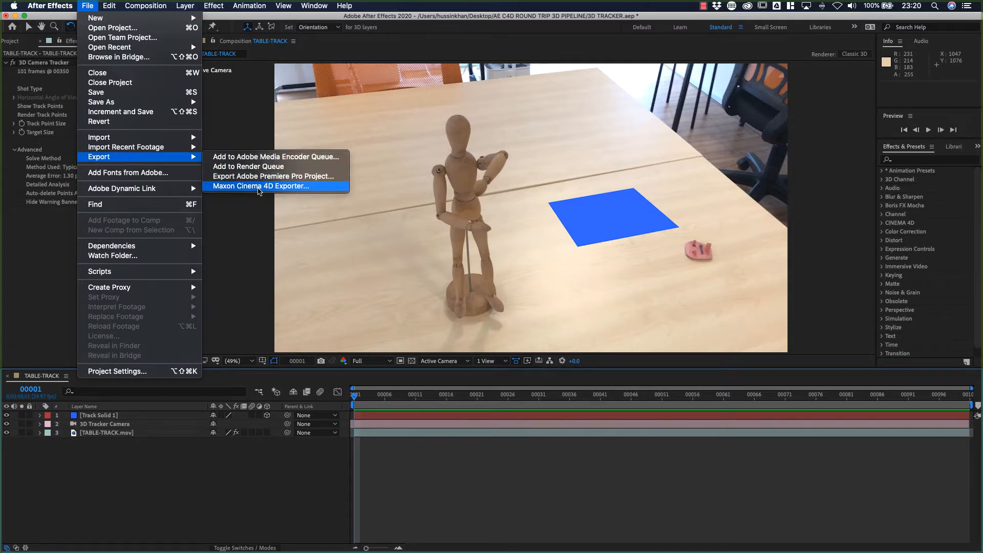
pyautogui.click(285, 188)
pyautogui.moveTo(532, 259); pyautogui.dragTo(531, 212)
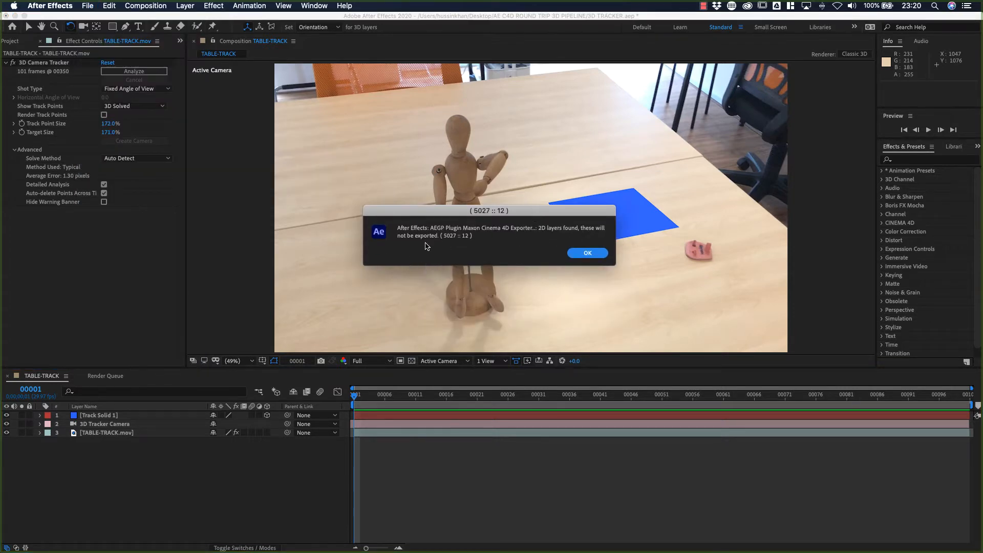
pyautogui.moveTo(498, 214); pyautogui.dragTo(499, 211)
pyautogui.click(590, 250)
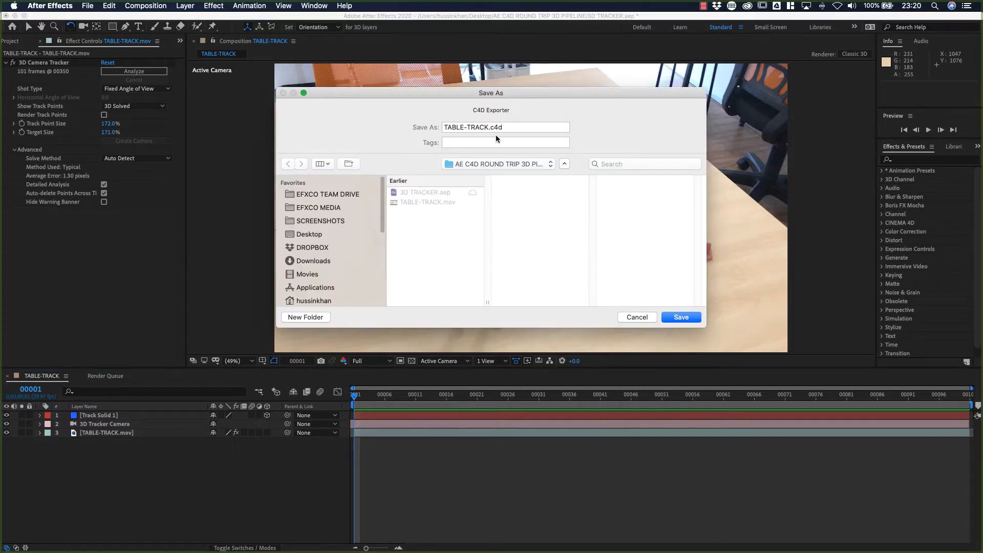
pyautogui.click(488, 128)
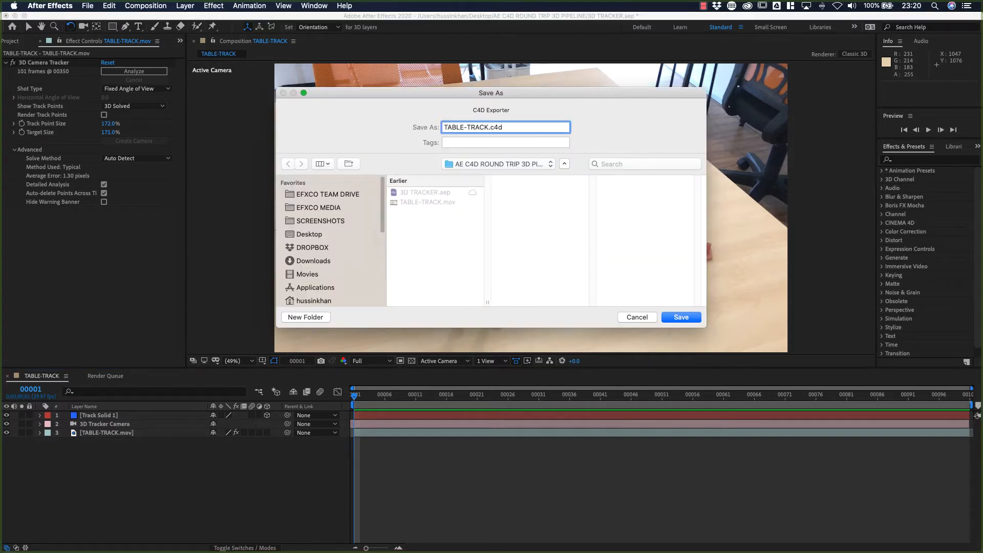
pyautogui.write('-EXPORT')
pyautogui.click(682, 318)
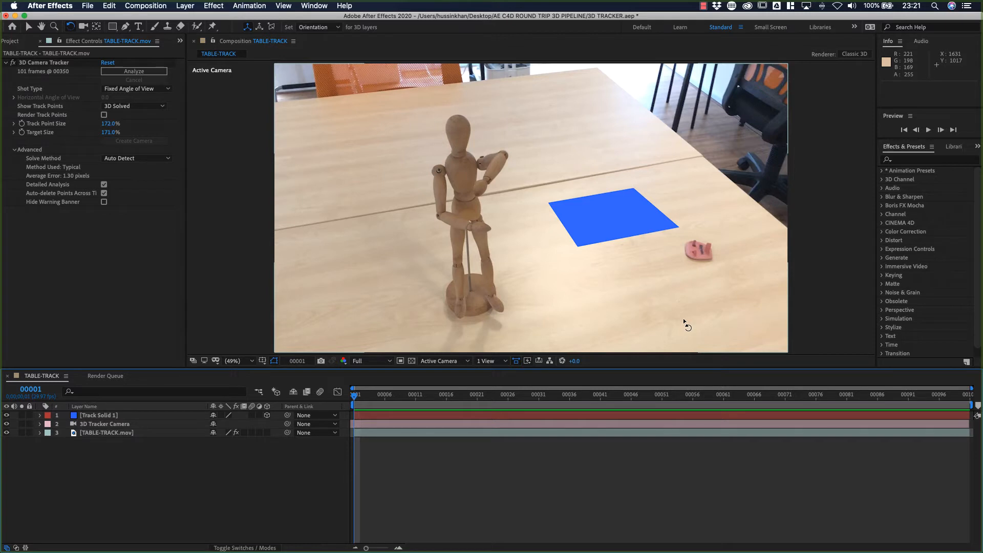
# - Import the TABLE-TRACK-EXPORT.c4d file into the project as footage
pyautogui.click(9, 43)
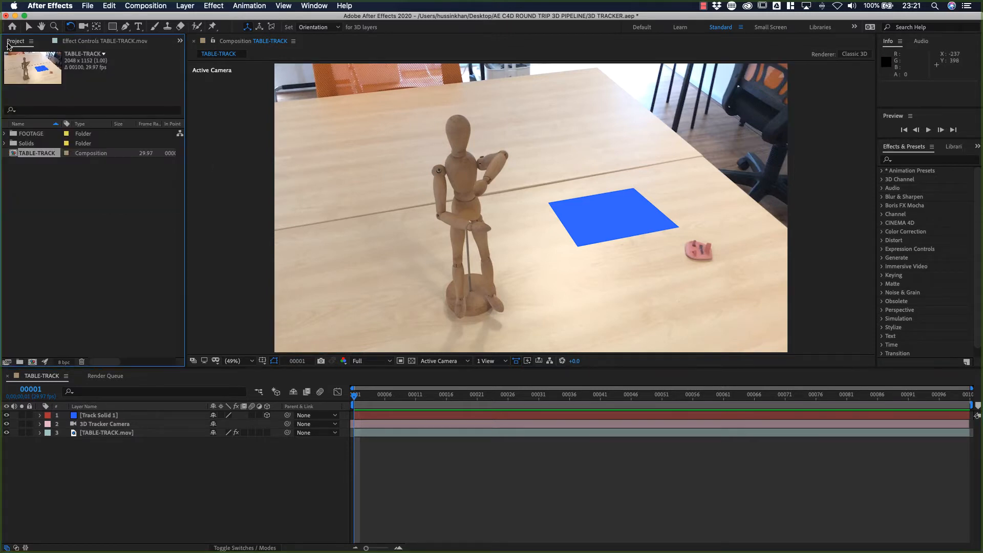
pyautogui.click(86, 212)
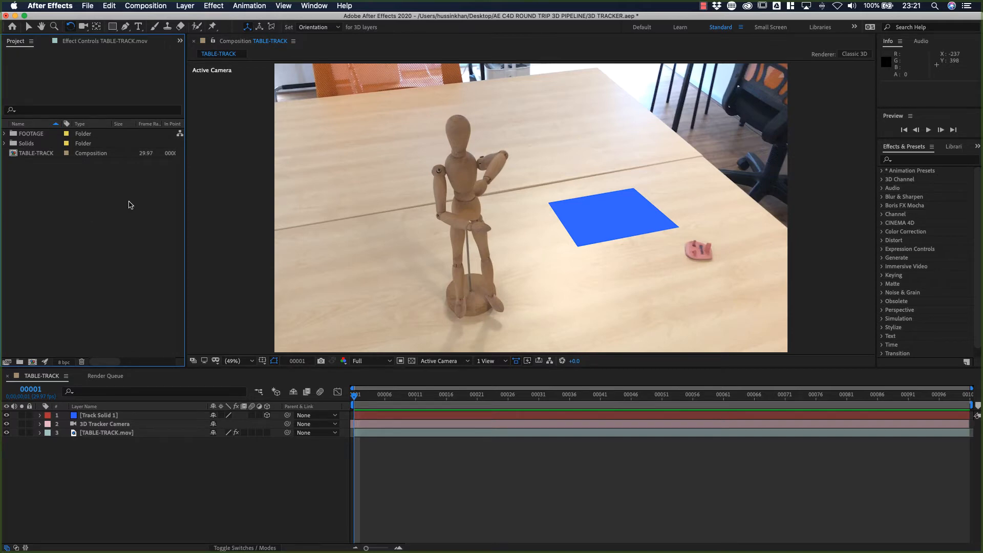
pyautogui.click(109, 6)
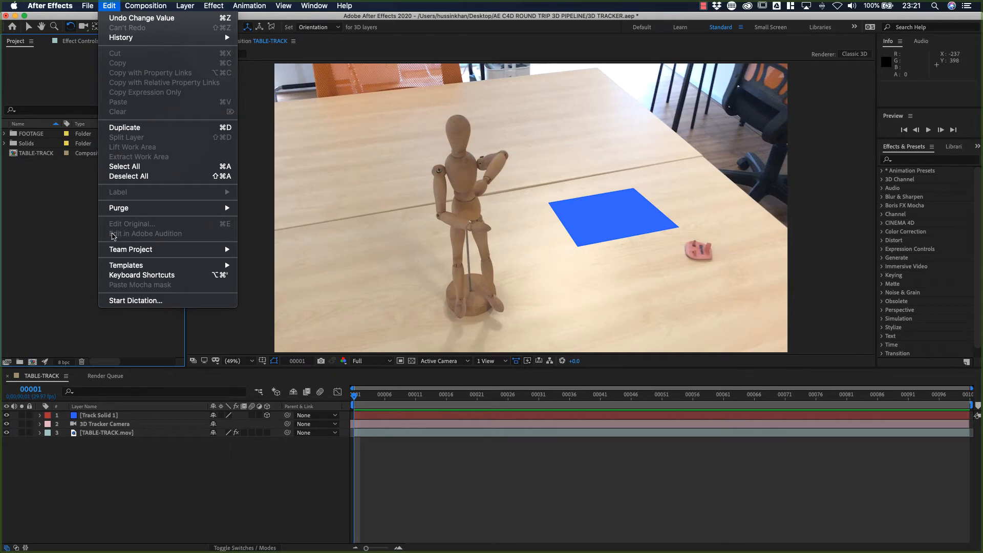
pyautogui.click(73, 236)
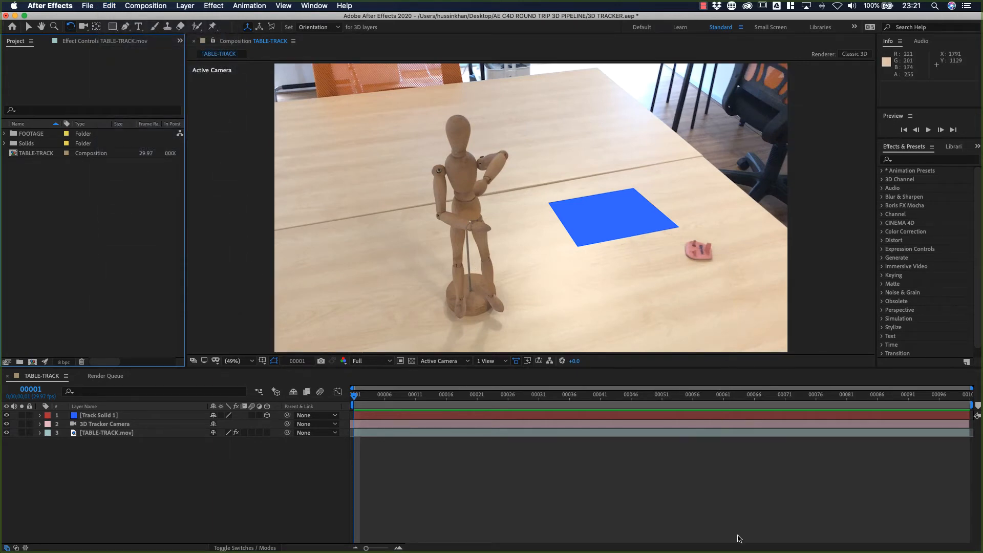
pyautogui.moveTo(744, 552)
pyautogui.rightClick(38, 183)
pyautogui.moveTo(71, 229)
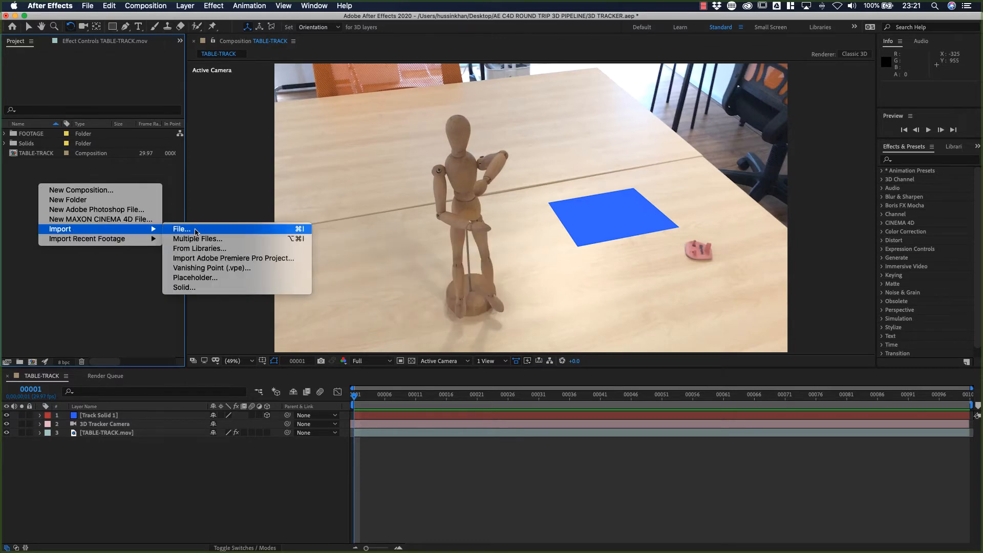
pyautogui.click(195, 231)
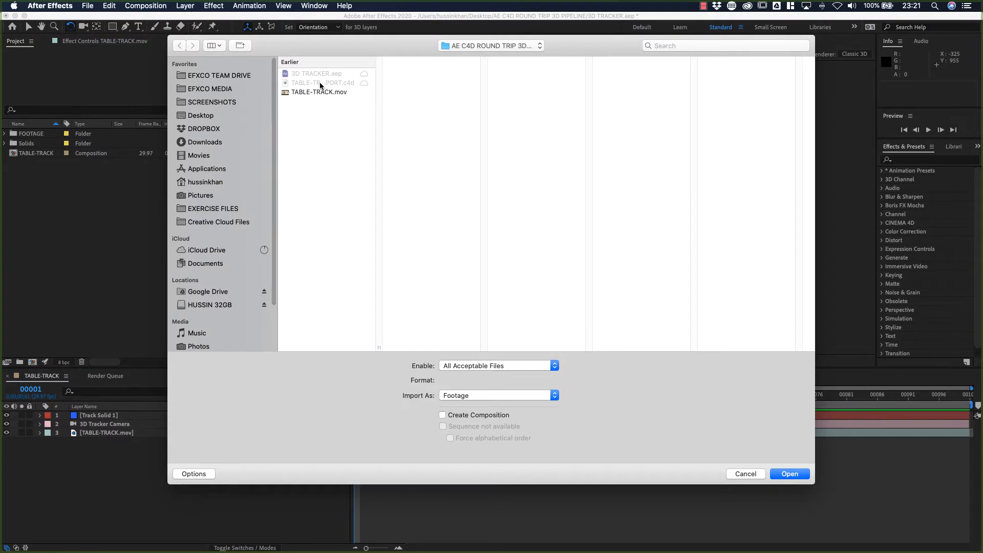
pyautogui.click(320, 83)
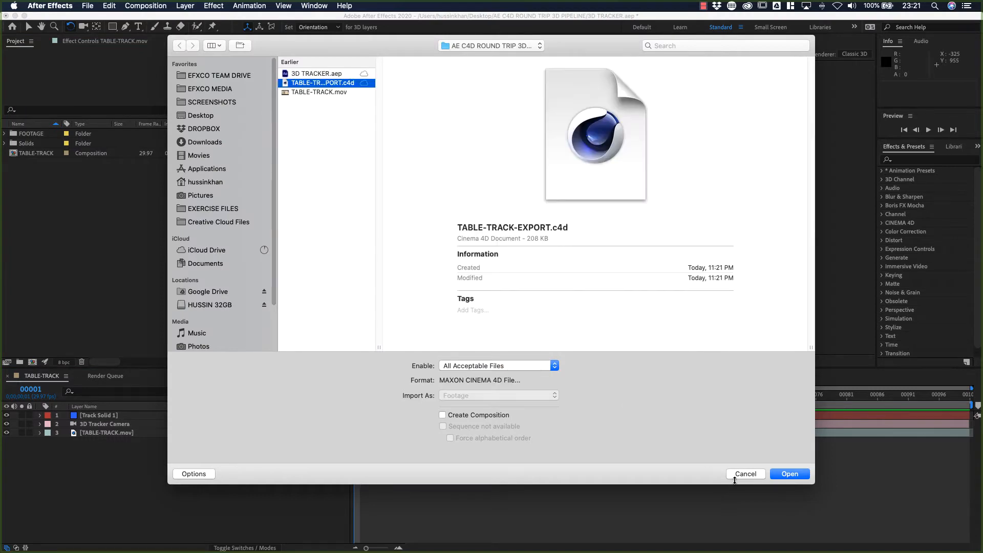
pyautogui.click(786, 473)
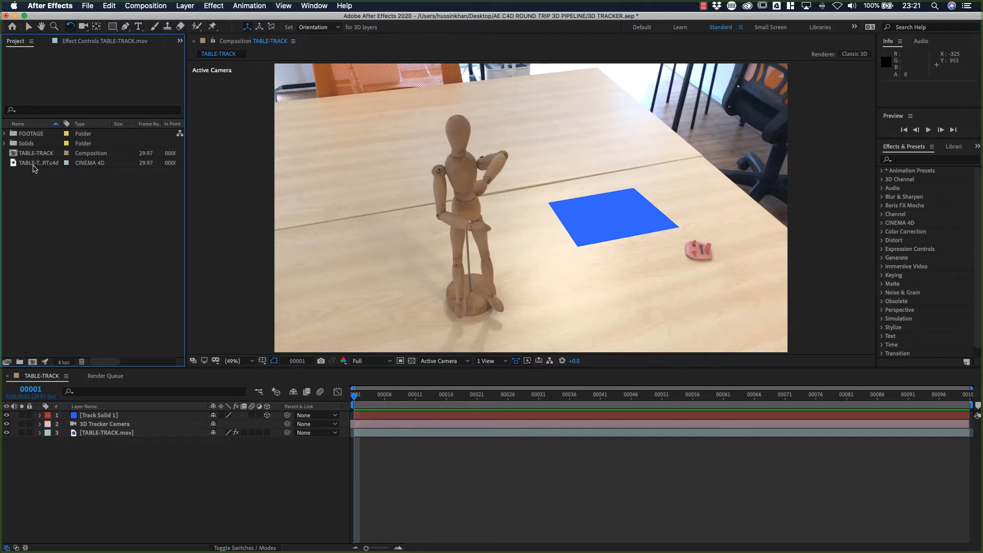
# - Open the imported TABLE-TRACK-EXPORT.c4d in Cinema 4D with Edit Original
pyautogui.click(35, 163)
pyautogui.click(110, 7)
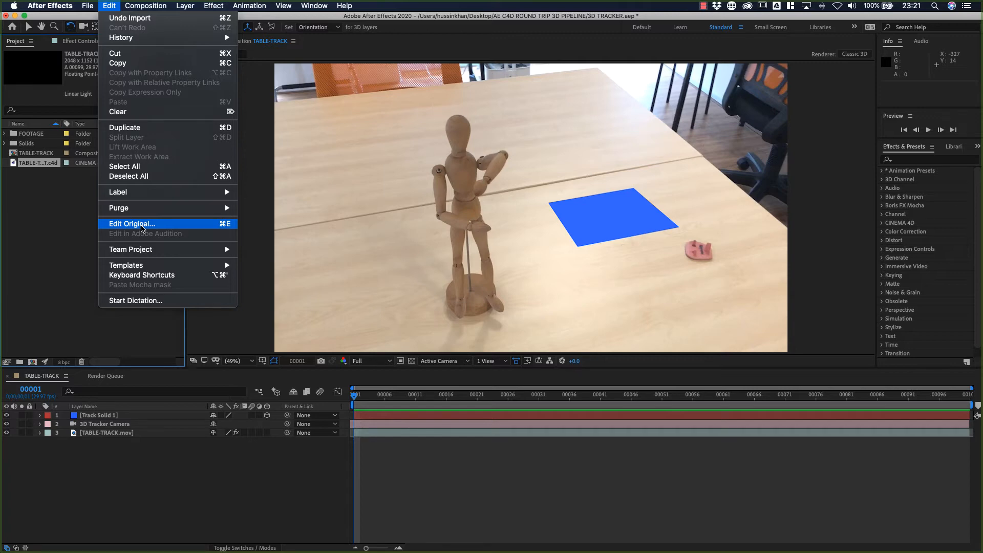
pyautogui.click(141, 227)
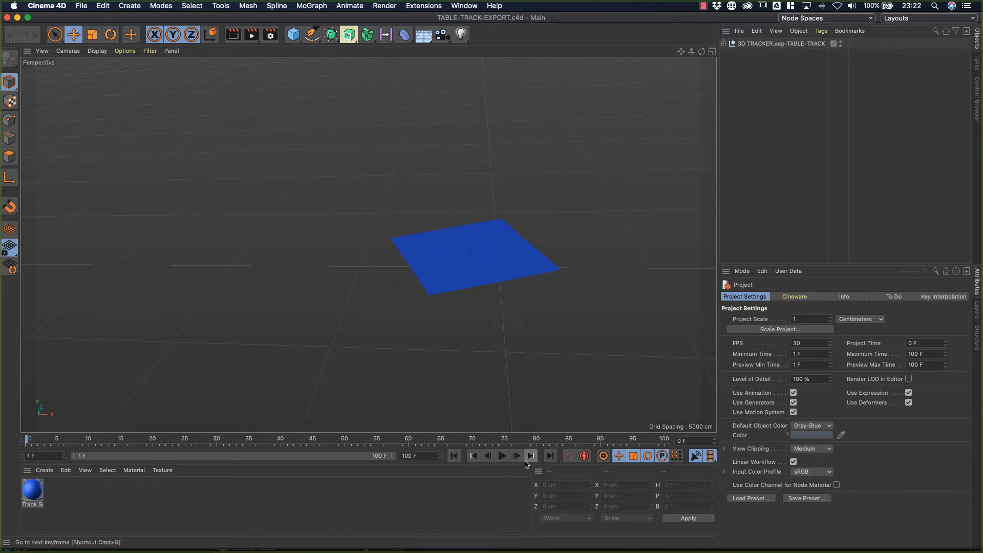
# - Play the tracked camera animation around the blue plane, stop it and return to the first frame
pyautogui.click(502, 455)
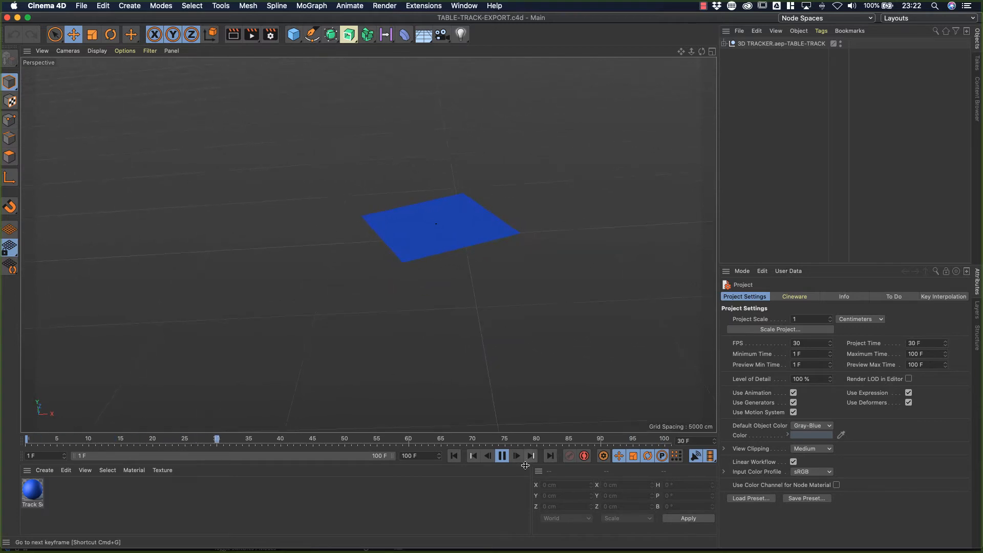
pyautogui.click(502, 456)
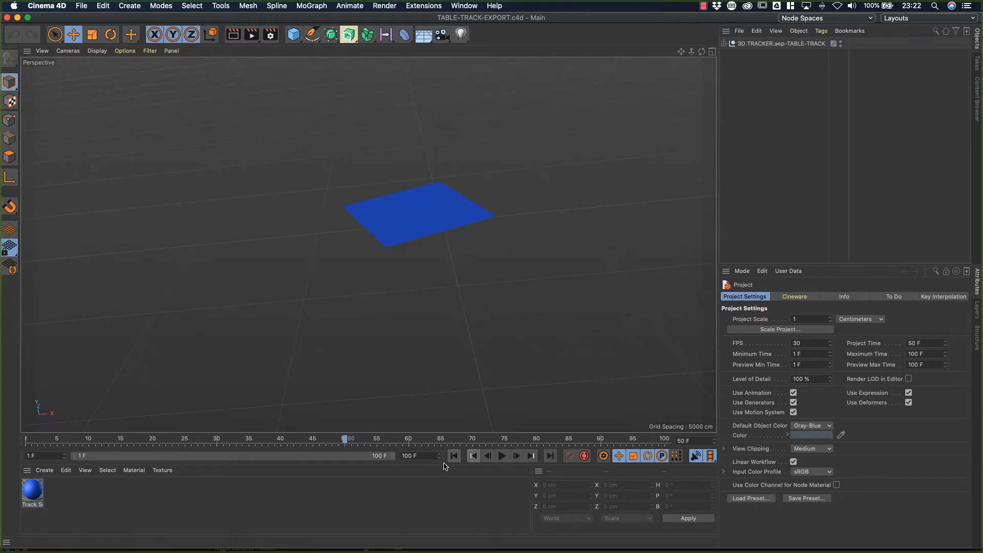
pyautogui.click(454, 455)
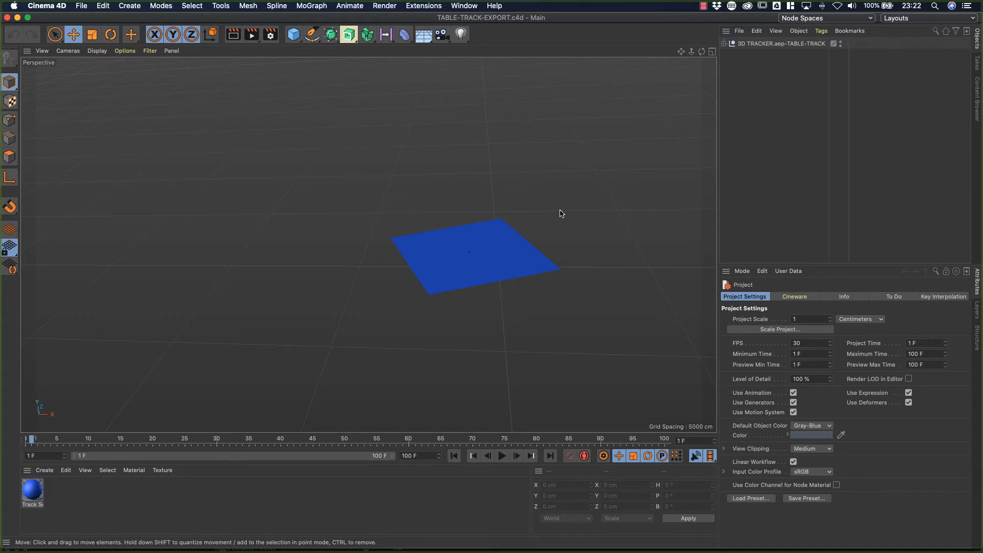
# - View the About information for Cinema 4D
pyautogui.click(48, 5)
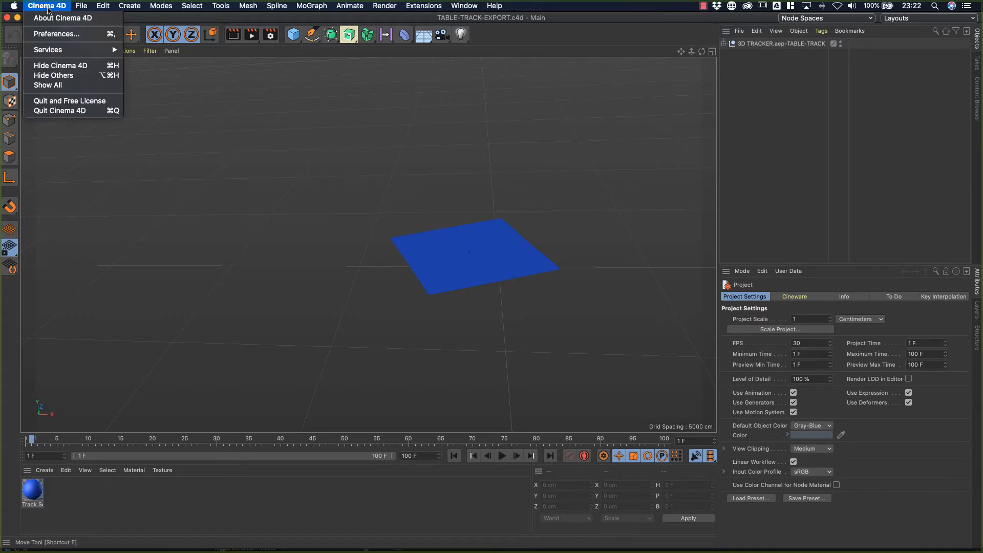
pyautogui.click(48, 19)
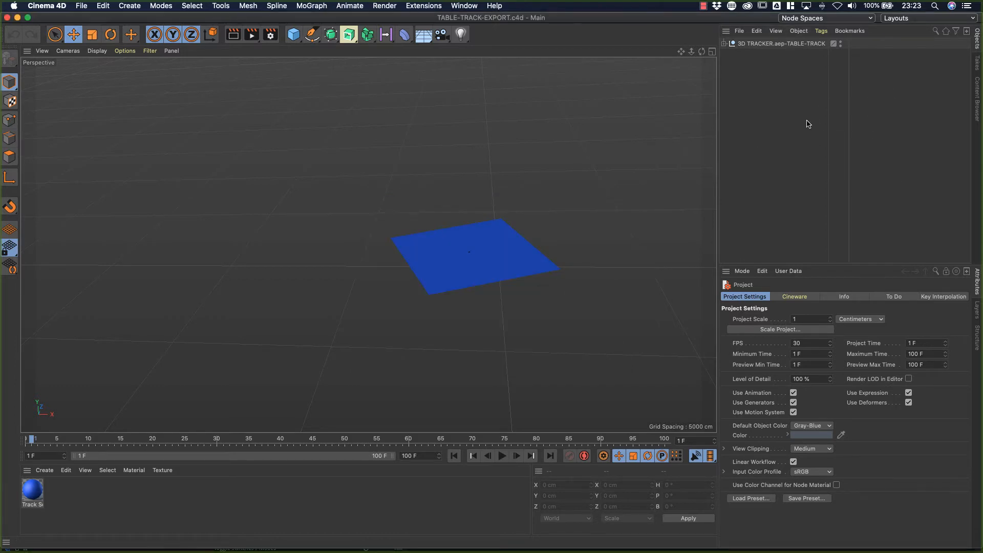
# - Expand the 3D TRACKER.aep-TABLE-TRACK null and examine the 3D Tracker Camera and Track Solid 1 inside it
pyautogui.click(775, 44)
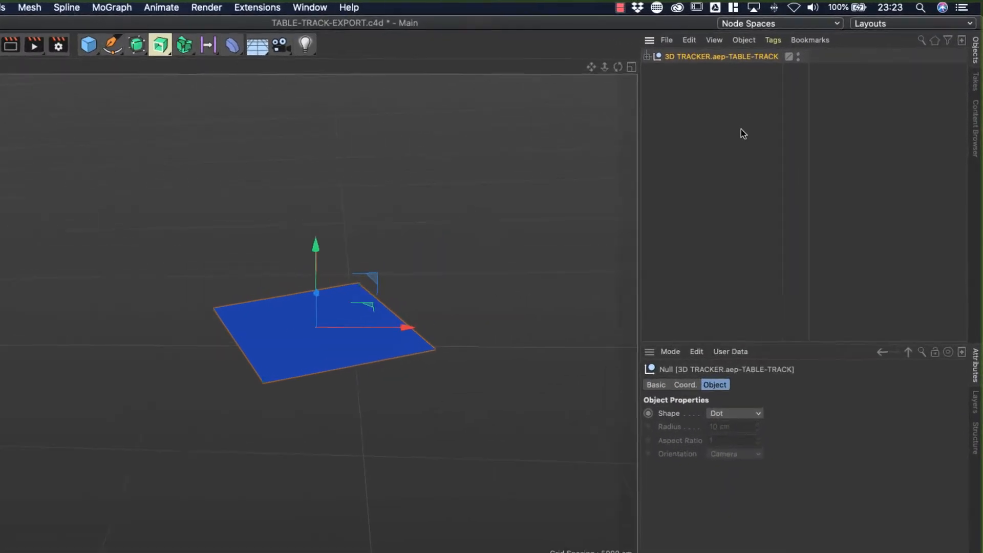
pyautogui.click(594, 66)
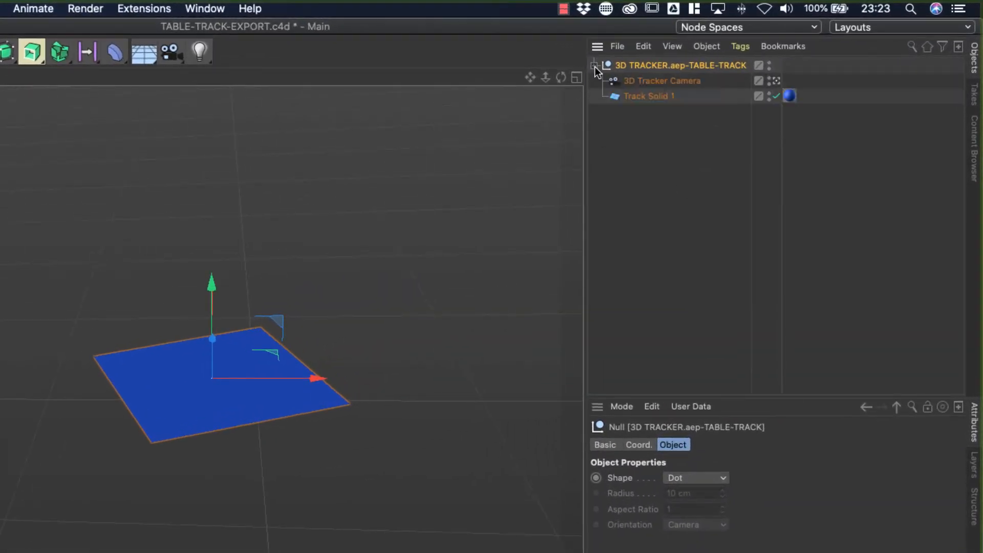
pyautogui.click(601, 134)
pyautogui.click(649, 83)
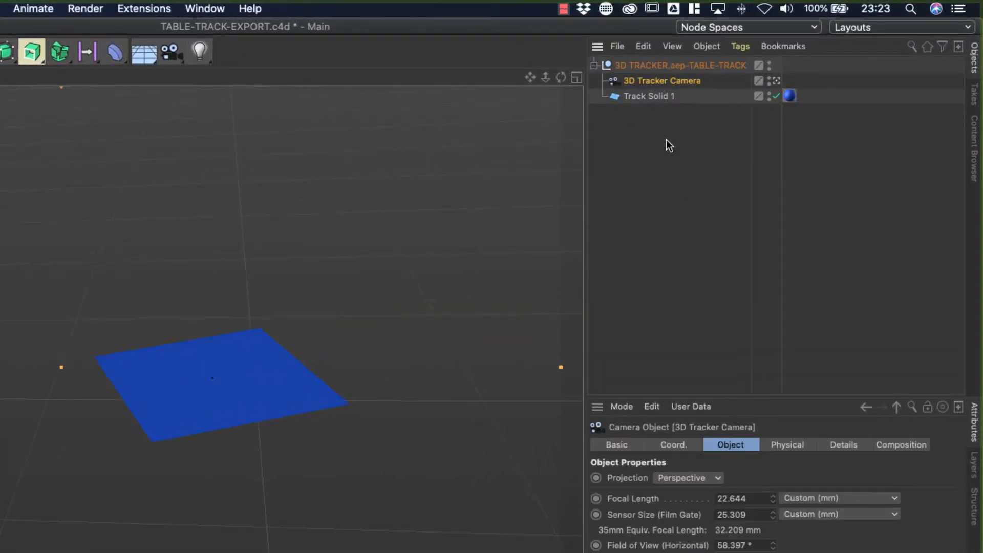
pyautogui.click(648, 97)
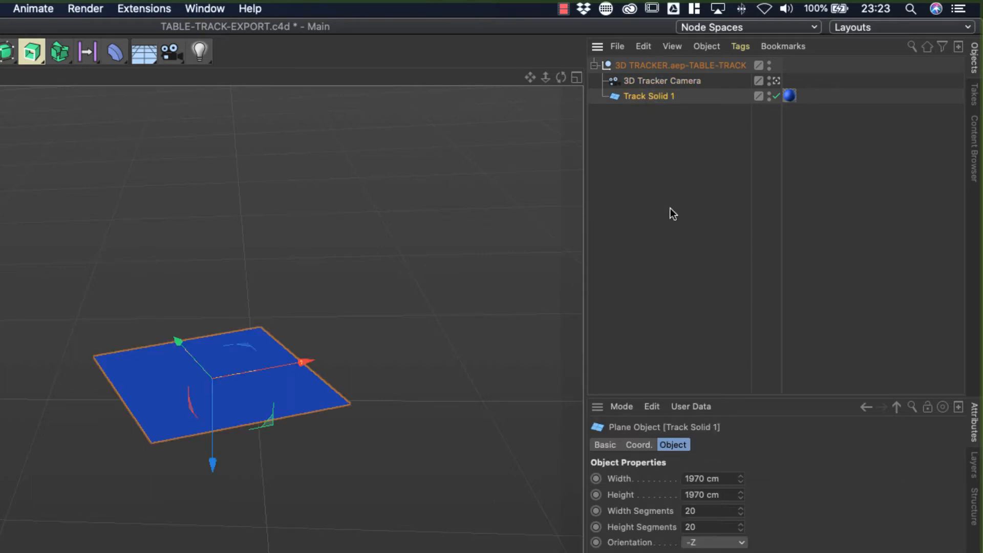
# - Select the 3D Tracker Camera and leave its view for the default perspective view
pyautogui.click(646, 82)
pyautogui.click(645, 94)
pyautogui.click(672, 83)
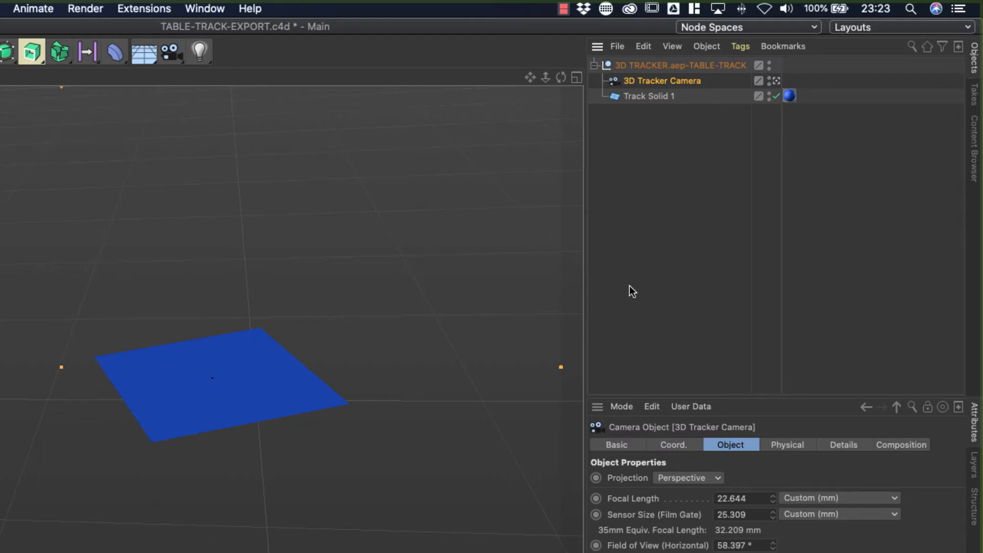
pyautogui.click(776, 82)
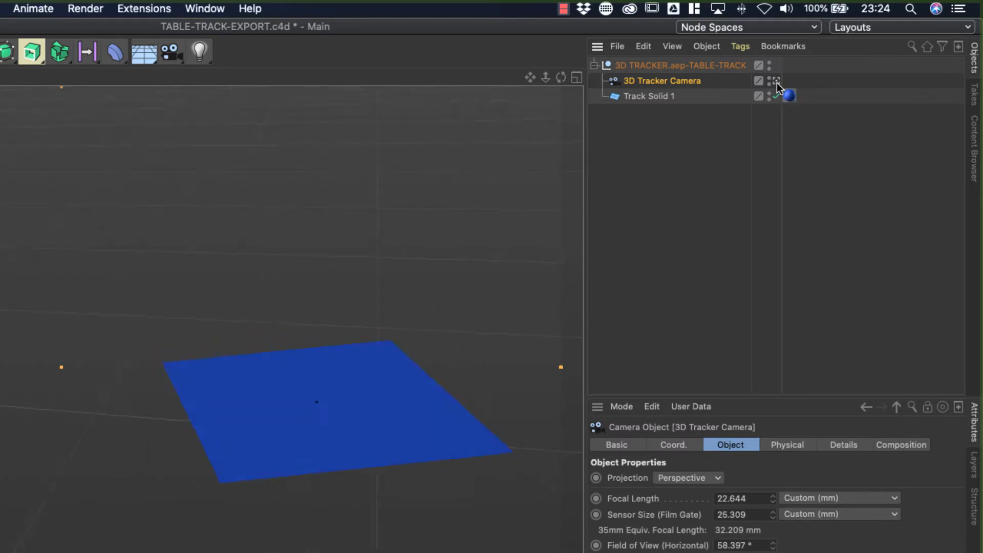
# - Examine the blue plane's position relative to the world origin from several angles in the free perspective view
pyautogui.scroll(-10, 282, 322)
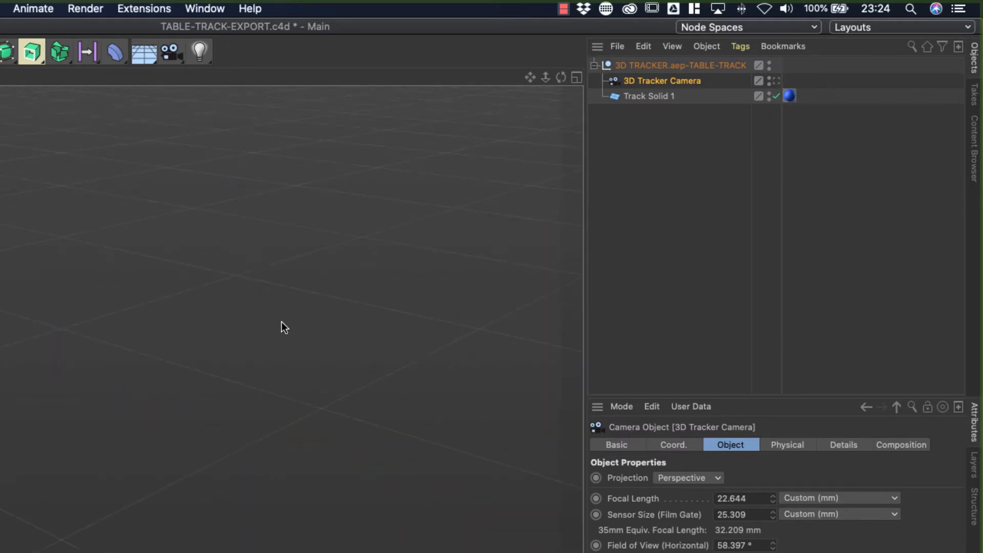
pyautogui.scroll(12, 281, 322)
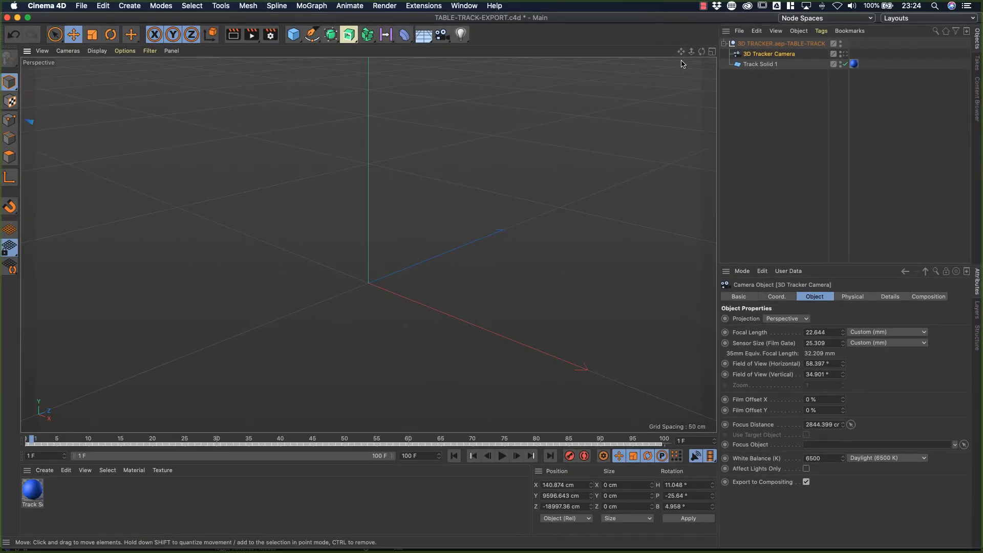
pyautogui.scroll(3, 368, 245)
pyautogui.moveTo(681, 52); pyautogui.dragTo(534, 552)
pyautogui.moveTo(693, 52); pyautogui.dragTo(652, 115)
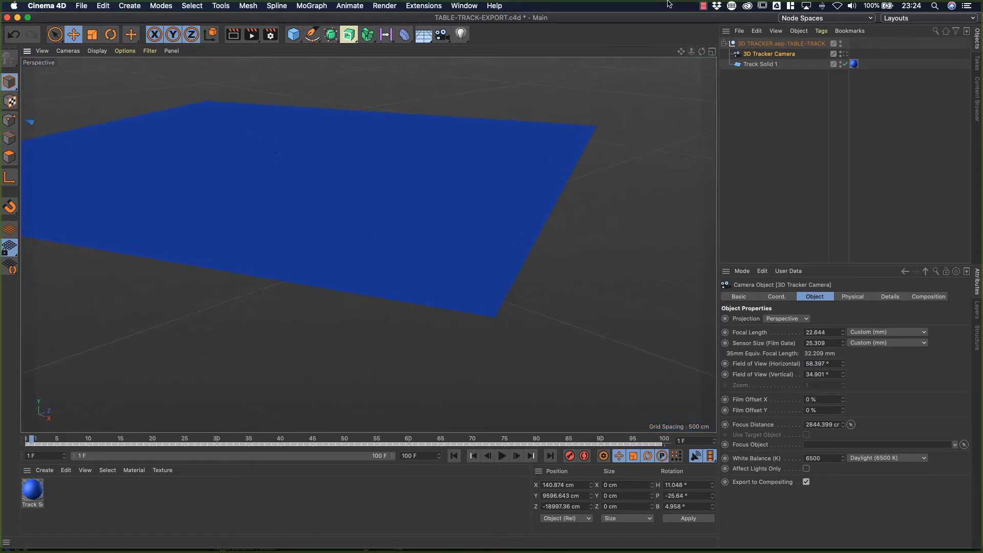
pyautogui.moveTo(702, 52); pyautogui.dragTo(645, 51)
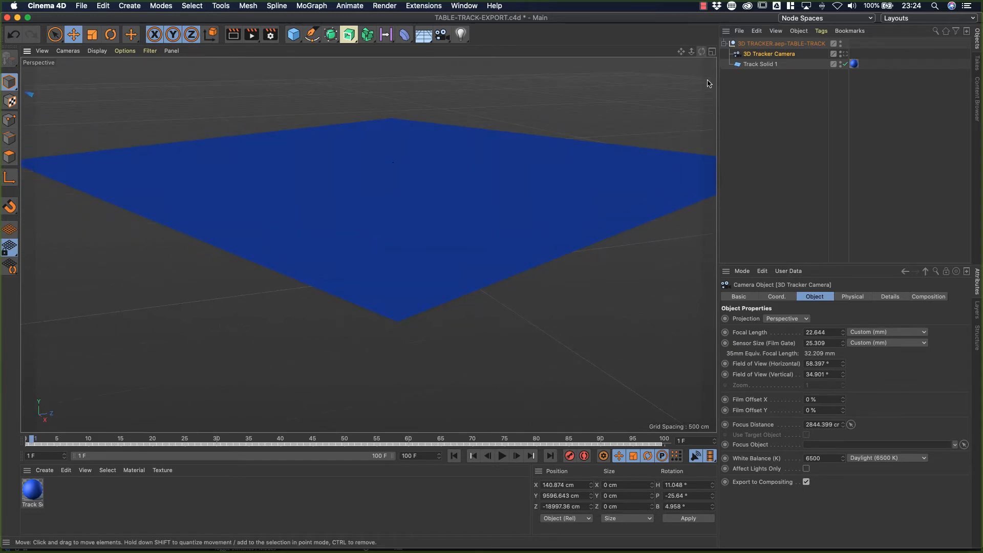
pyautogui.moveTo(692, 52); pyautogui.dragTo(505, 423)
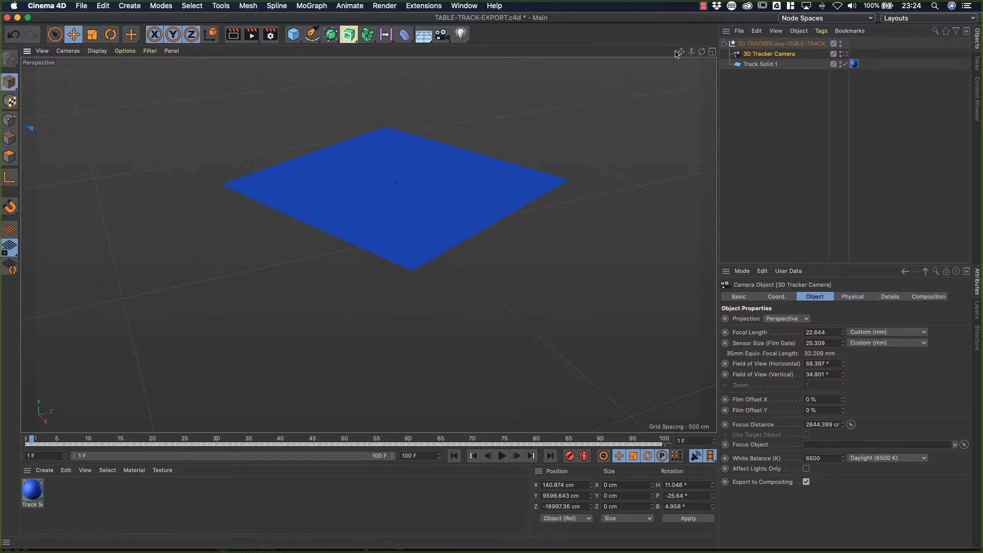
pyautogui.moveTo(701, 52); pyautogui.dragTo(574, 298)
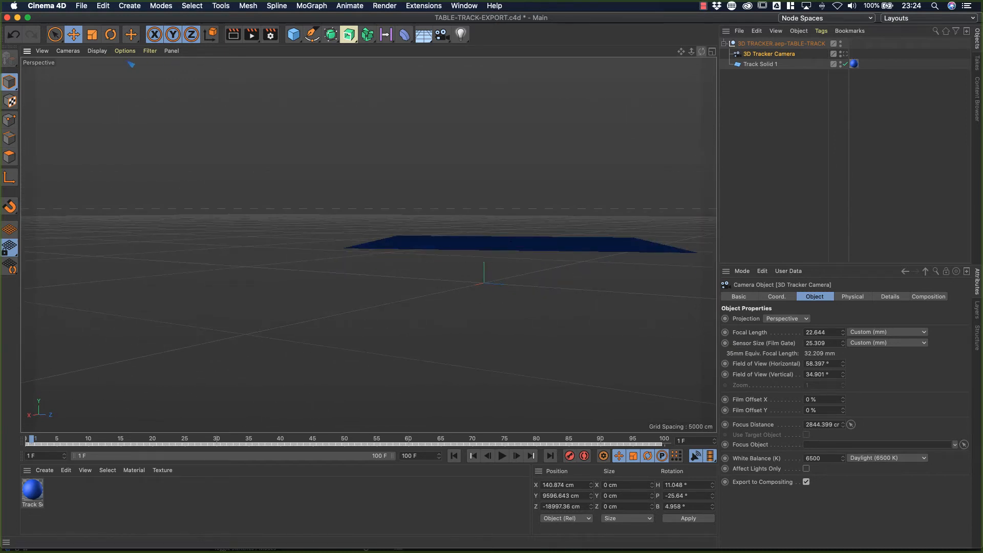
pyautogui.moveTo(702, 51); pyautogui.dragTo(699, 128)
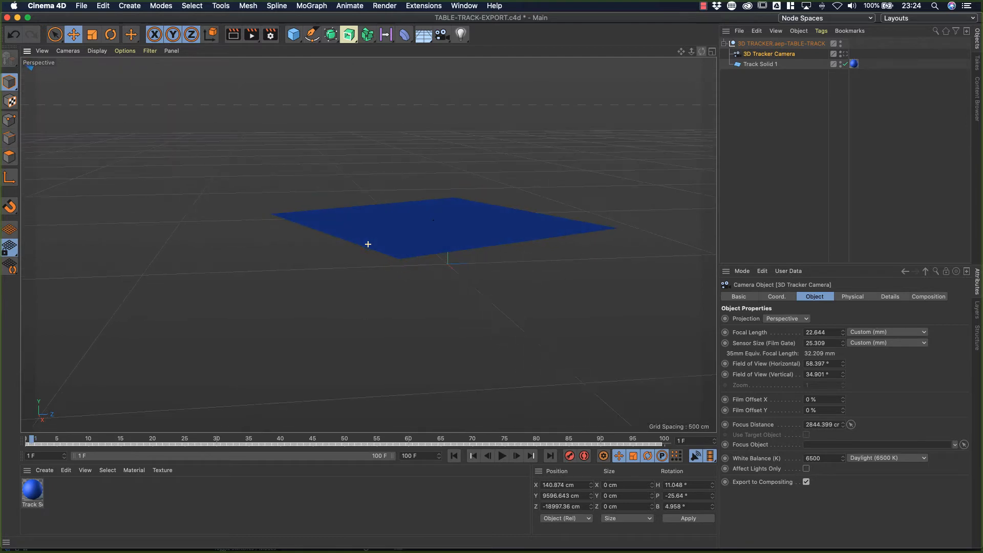
# - Select Track Solid 1, show all four views and frame the plane in the top, right and front views
pyautogui.click(417, 224)
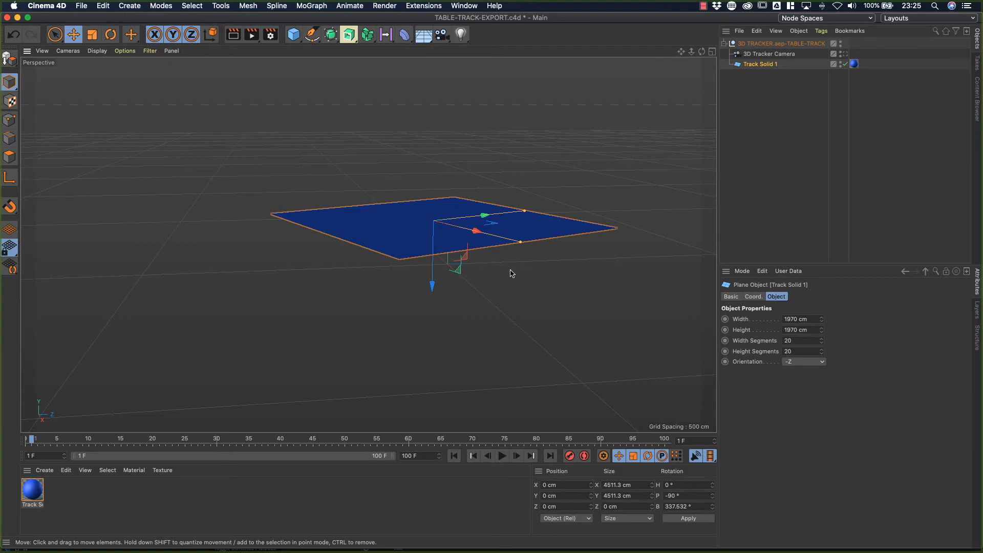
pyautogui.click(538, 263)
pyautogui.click(444, 253)
pyautogui.middleClick(415, 134)
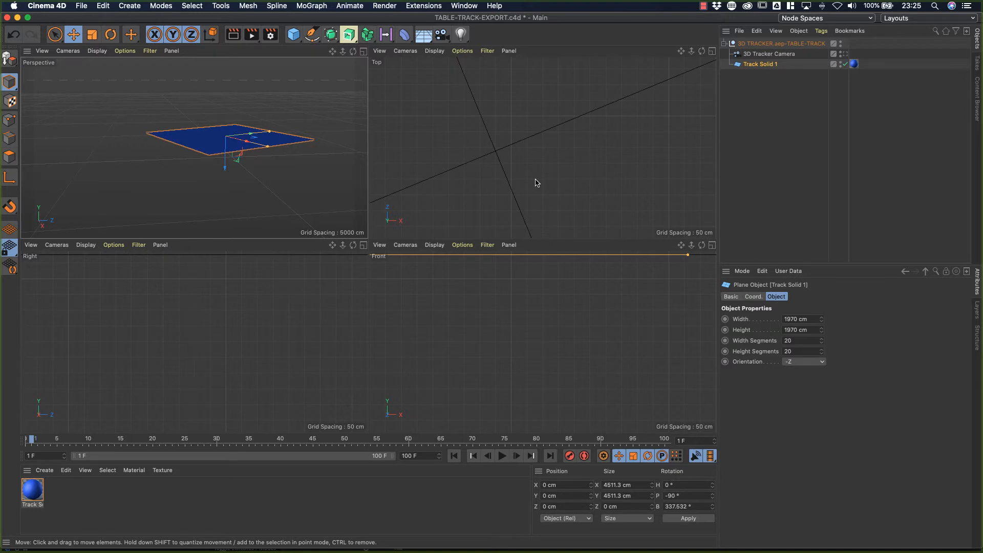
pyautogui.moveTo(691, 51); pyautogui.dragTo(646, 52)
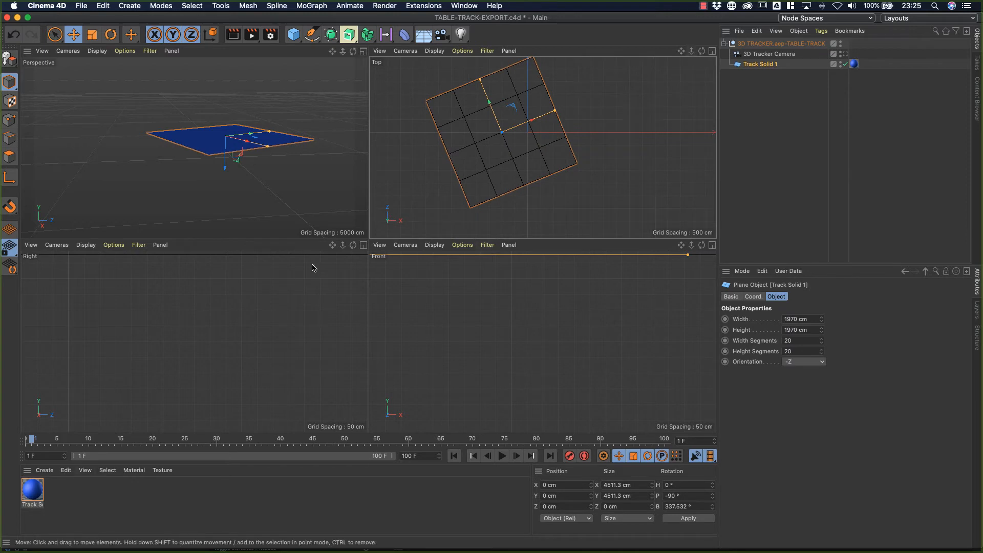
pyautogui.moveTo(342, 245)
pyautogui.mouseDown()
pyautogui.moveTo(193, 342)
pyautogui.moveTo(320, 245)
pyautogui.moveTo(257, 268)
pyautogui.moveTo(172, 269)
pyautogui.moveTo(214, 260)
pyautogui.mouseUp()
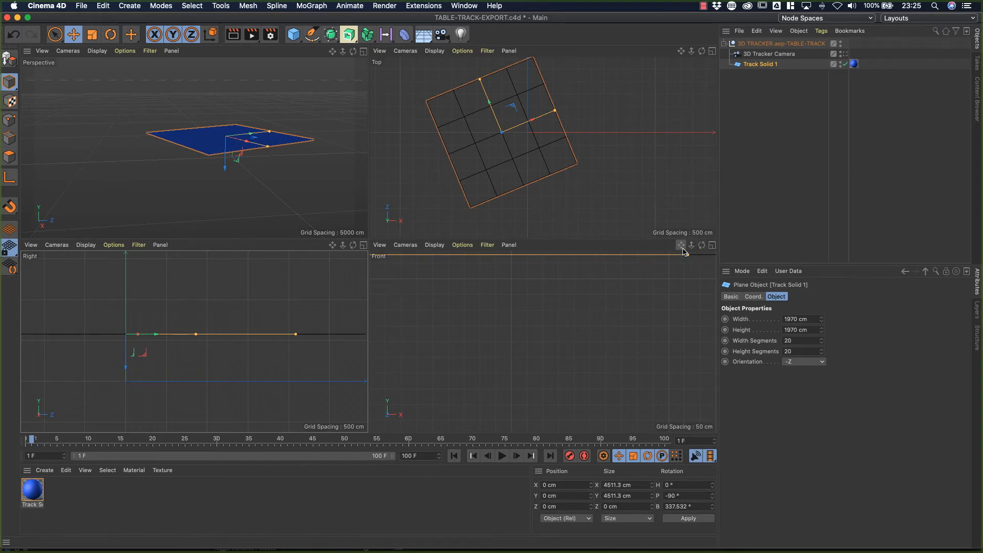
pyautogui.moveTo(691, 245); pyautogui.dragTo(542, 340)
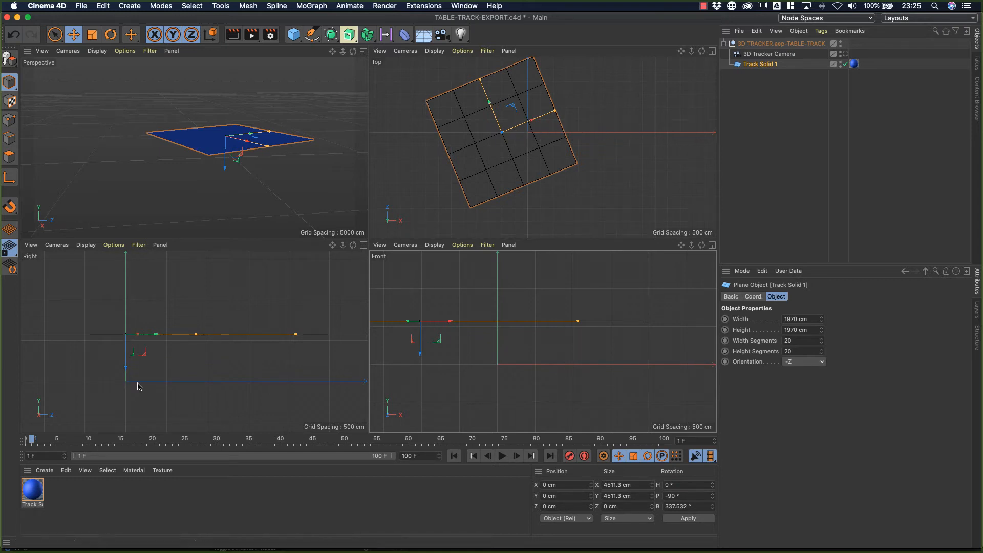
# - Examine Track Solid 1 enlarged in the perspective, top, front and right views and return to the four-view layout
pyautogui.middleClick(233, 184)
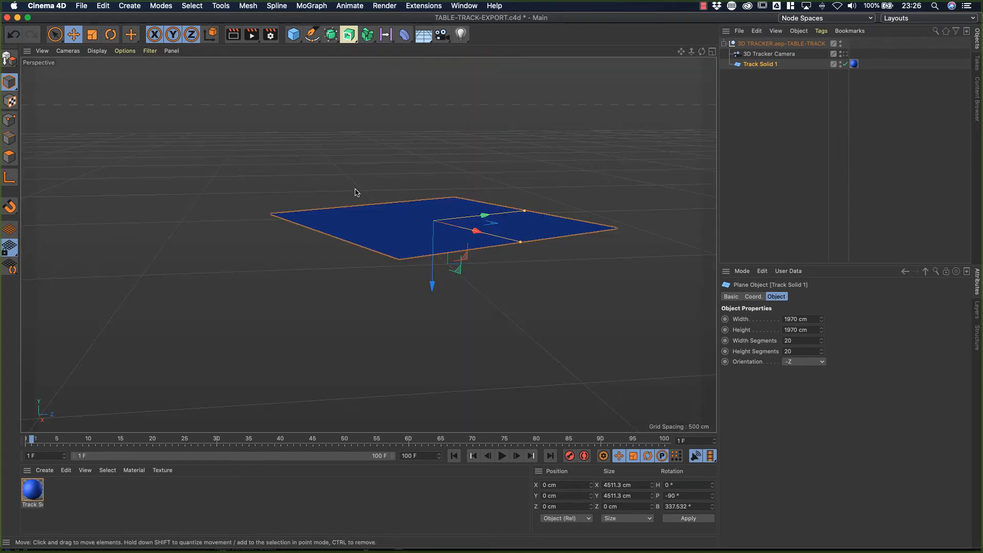
pyautogui.middleClick(372, 185)
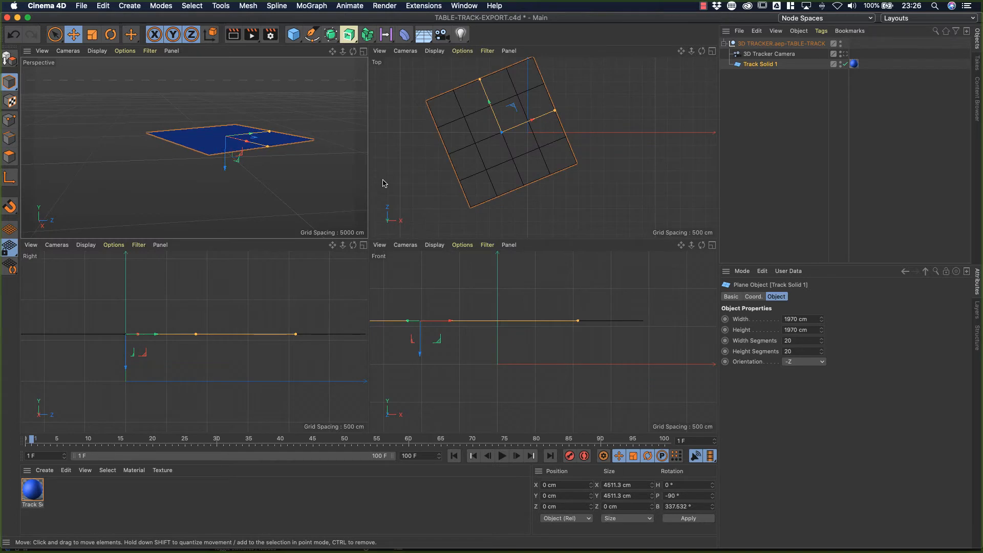
pyautogui.middleClick(610, 134)
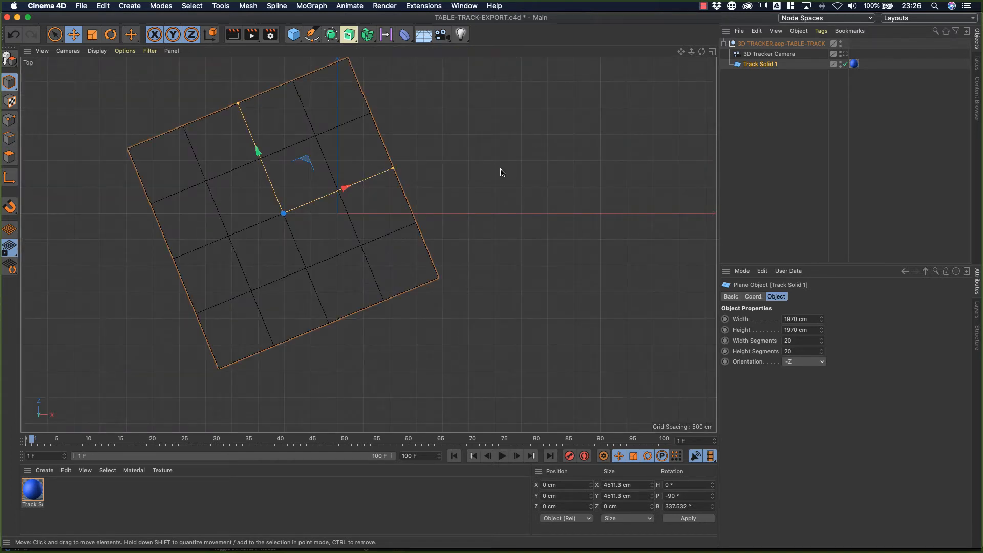
pyautogui.middleClick(503, 173)
pyautogui.middleClick(500, 309)
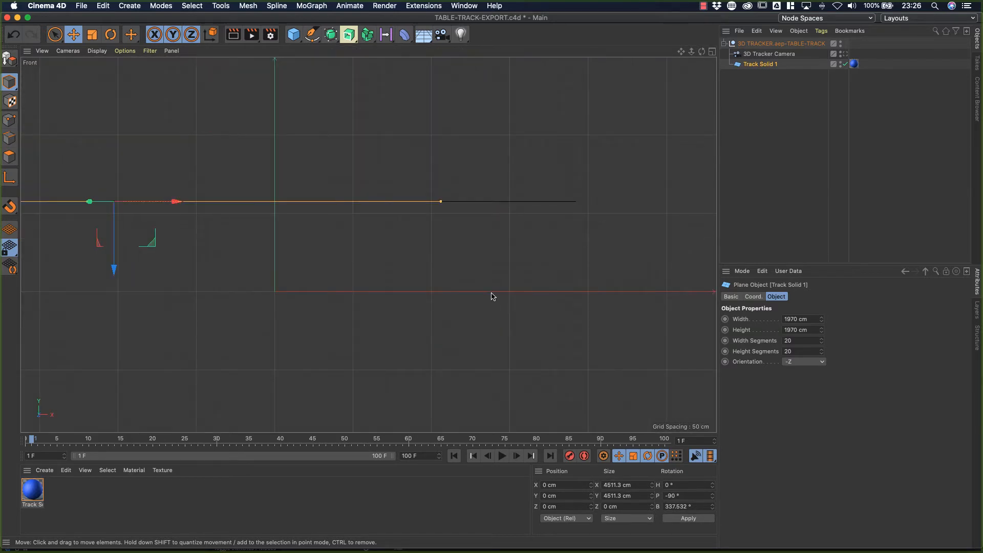
pyautogui.middleClick(492, 296)
pyautogui.middleClick(193, 354)
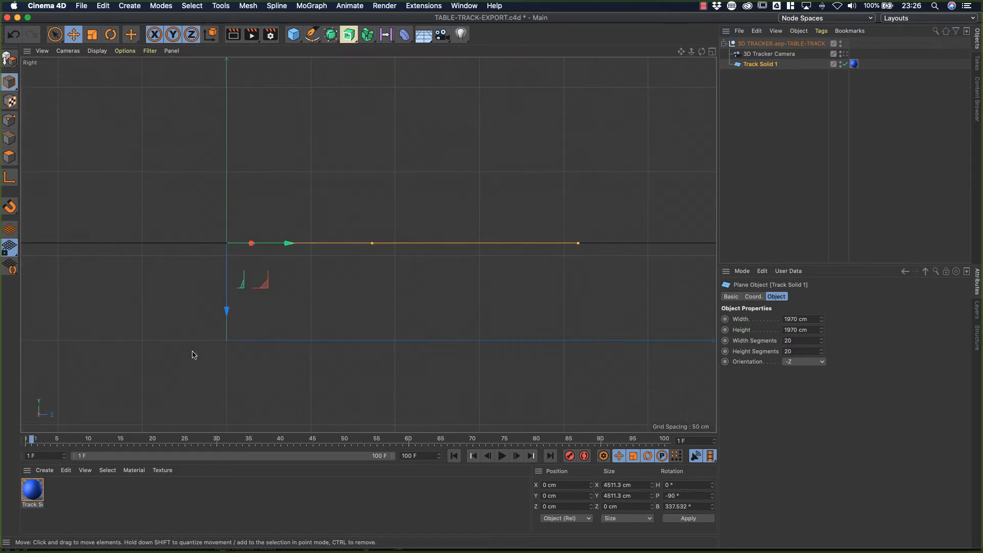
pyautogui.middleClick(193, 354)
pyautogui.middleClick(271, 194)
pyautogui.middleClick(271, 191)
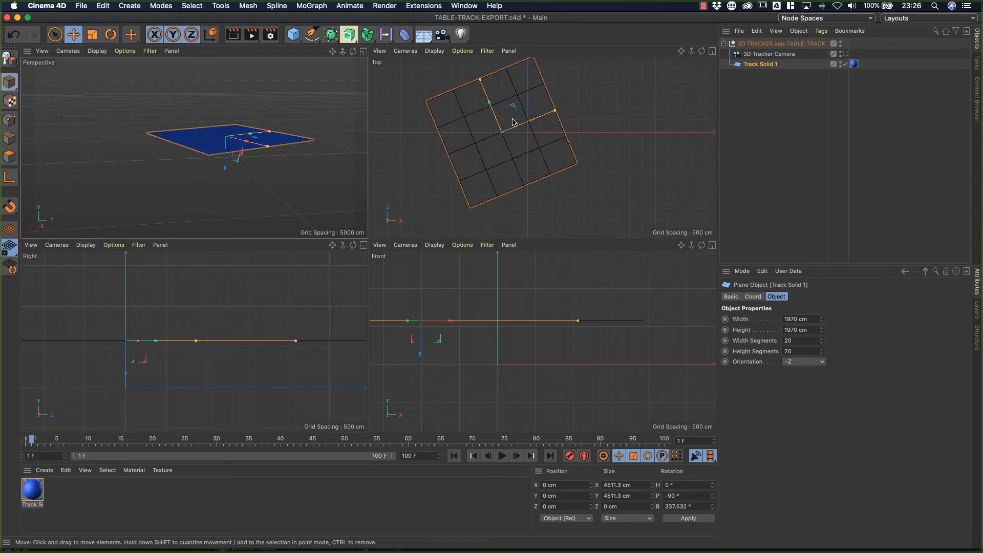
# - Move Track Solid 1 onto the world origin, at about X 1040, Y -575, Z 8 cm relative to its parent, and inspect it in perspective
pyautogui.moveTo(421, 354); pyautogui.dragTo(428, 399)
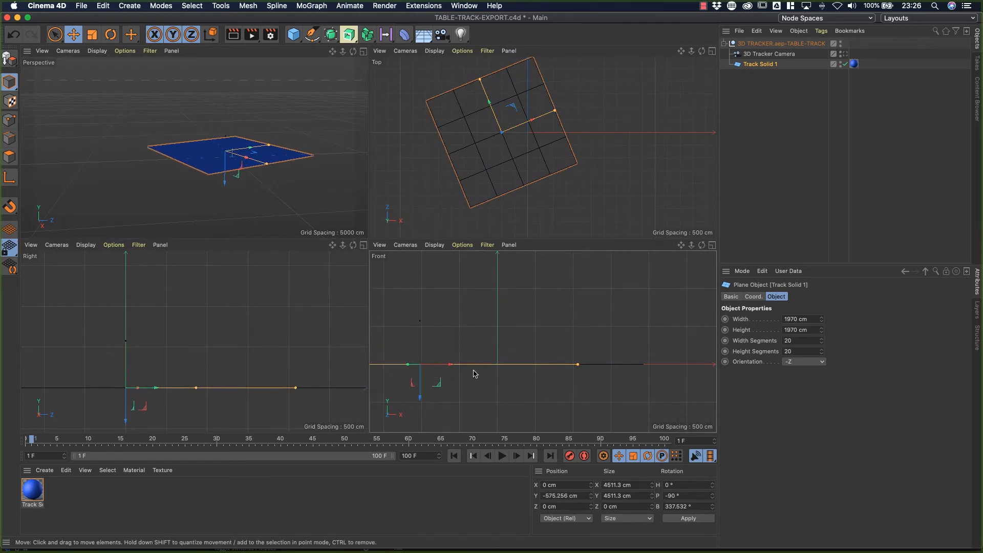
pyautogui.moveTo(450, 365); pyautogui.dragTo(529, 365)
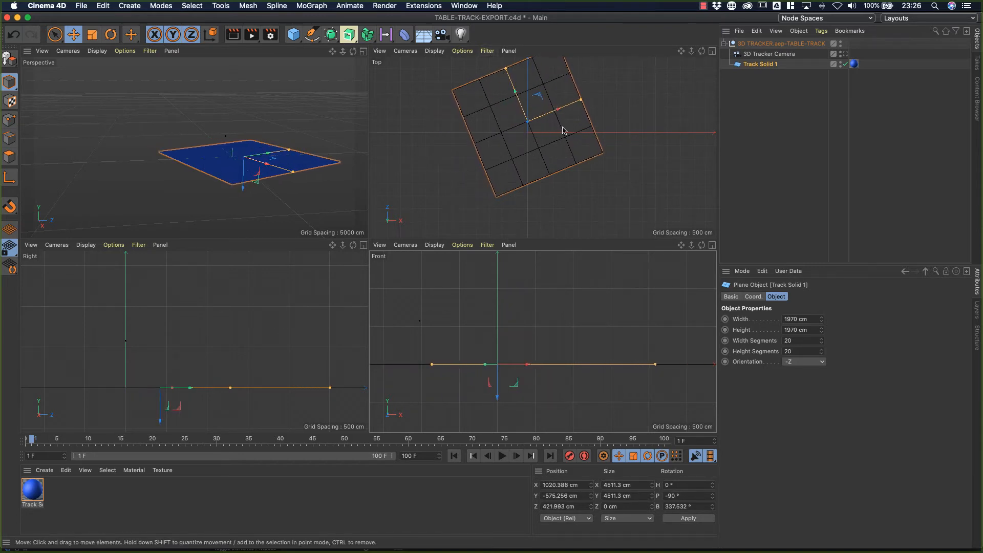
pyautogui.moveTo(566, 131); pyautogui.dragTo(564, 147)
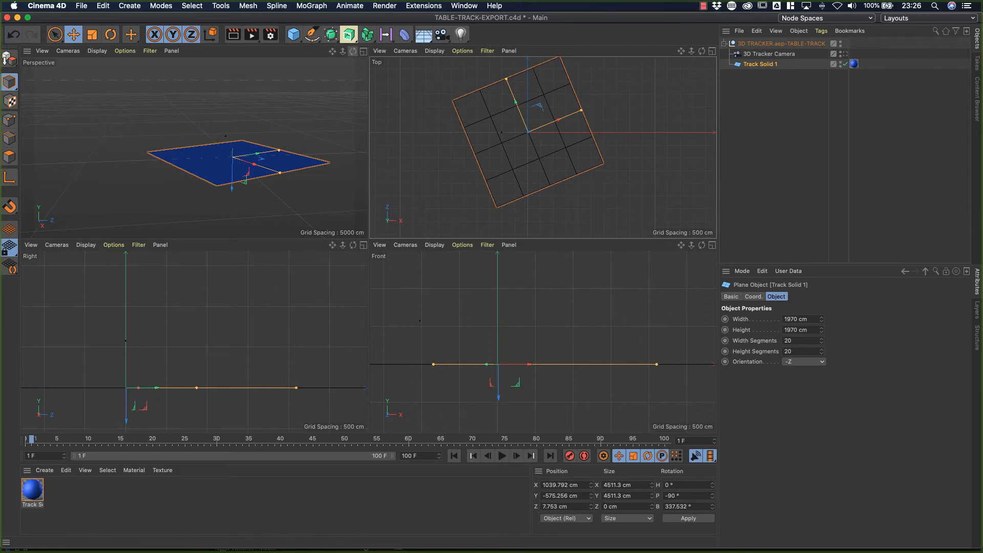
pyautogui.moveTo(353, 51); pyautogui.dragTo(194, 148)
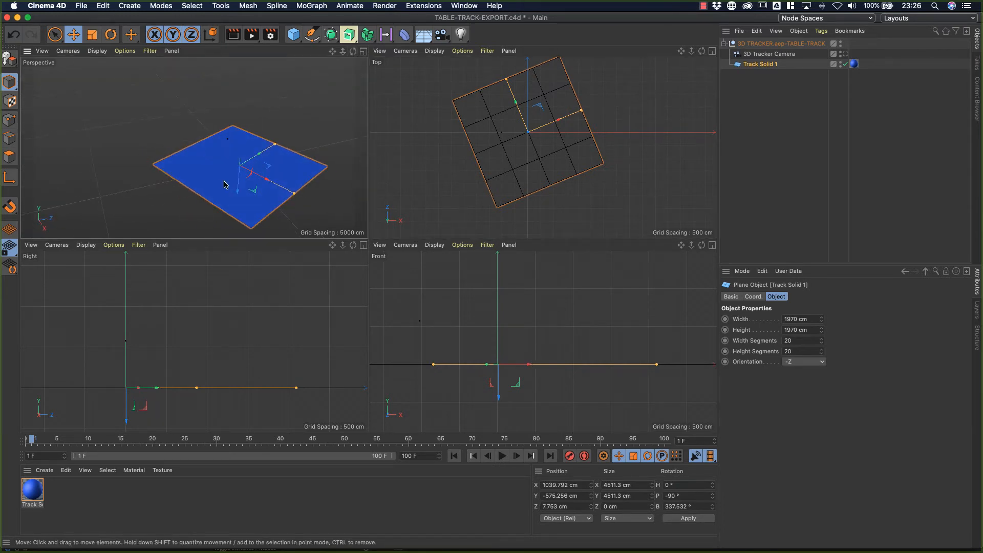
pyautogui.middleClick(217, 151)
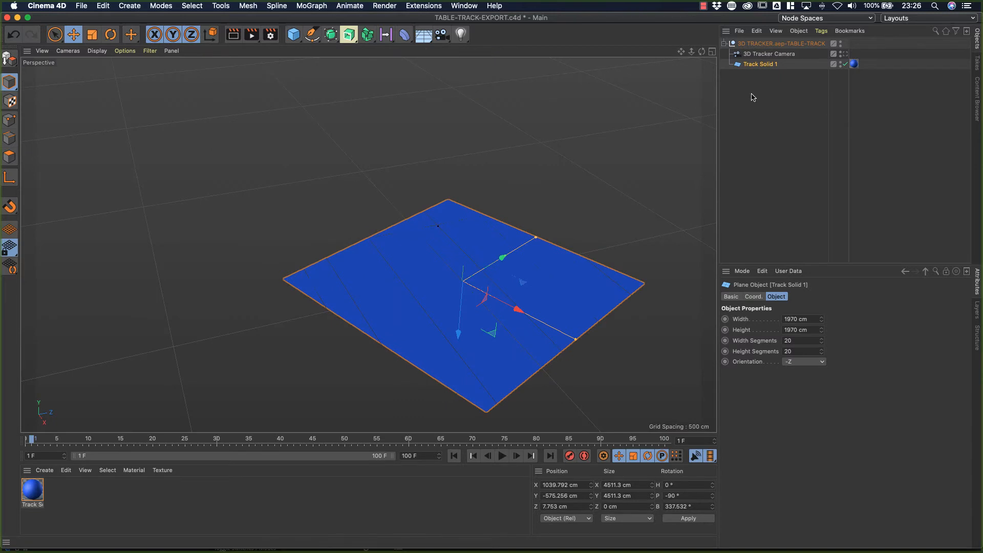
# - Look through the 3D Tracker Camera, play the tracked animation with the moved plane, and return to the first frame
pyautogui.click(844, 55)
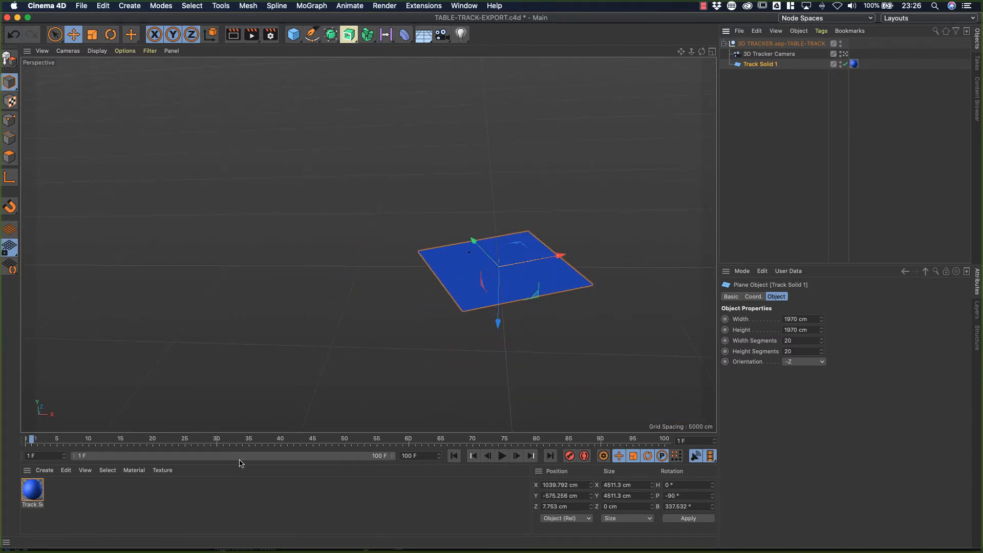
pyautogui.click(502, 456)
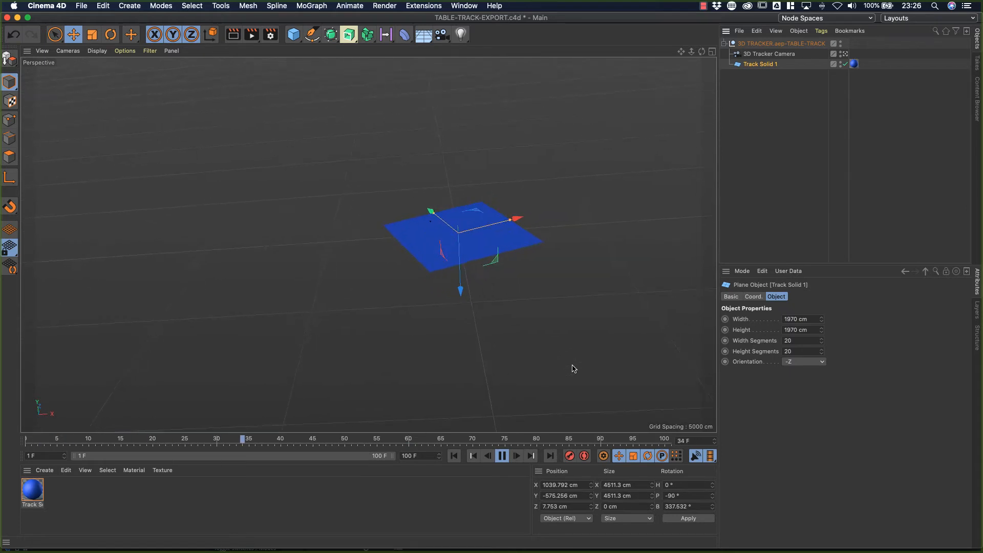
pyautogui.click(501, 456)
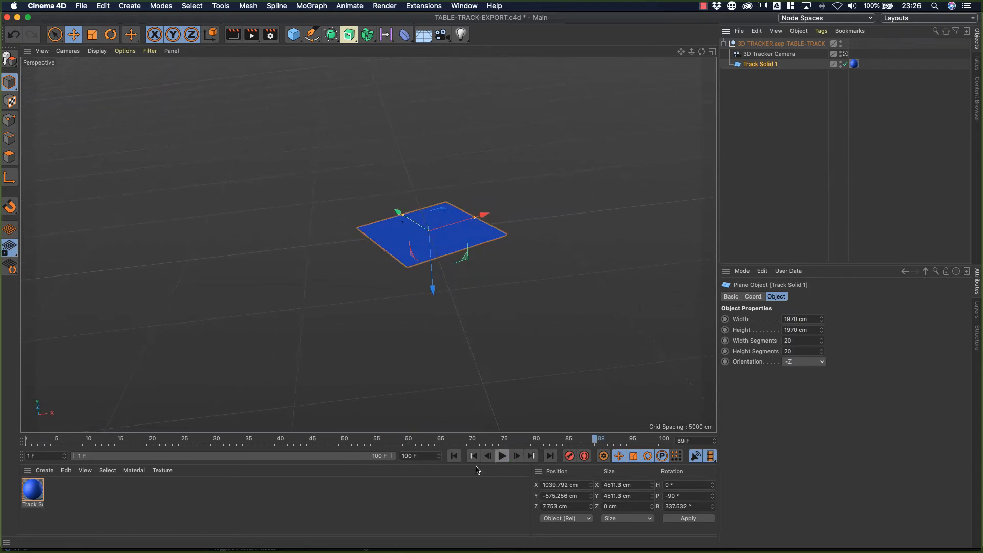
pyautogui.click(454, 456)
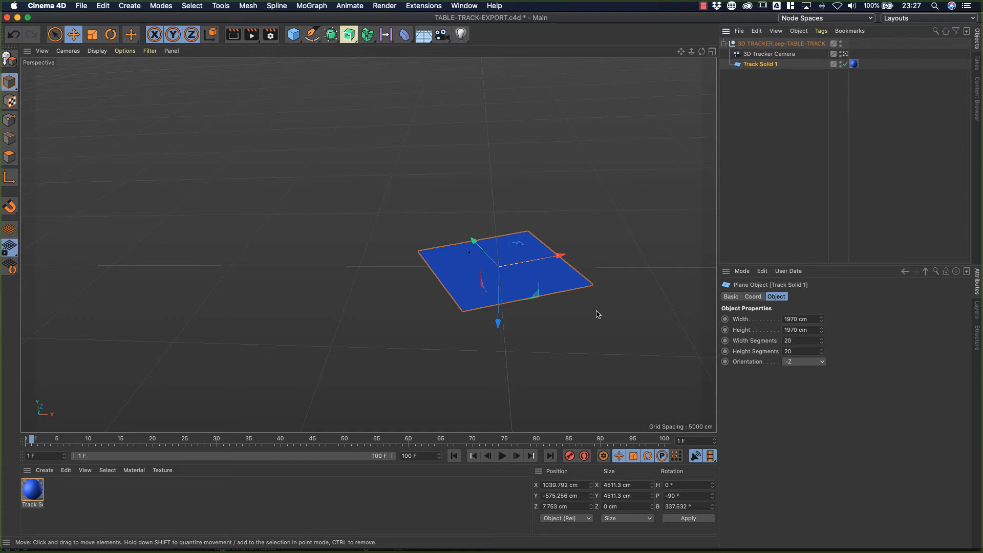
# - Save the TABLE-TRACK-EXPORT.c4d project, accepting the overwrite of the older-version file
pyautogui.press('super+s')
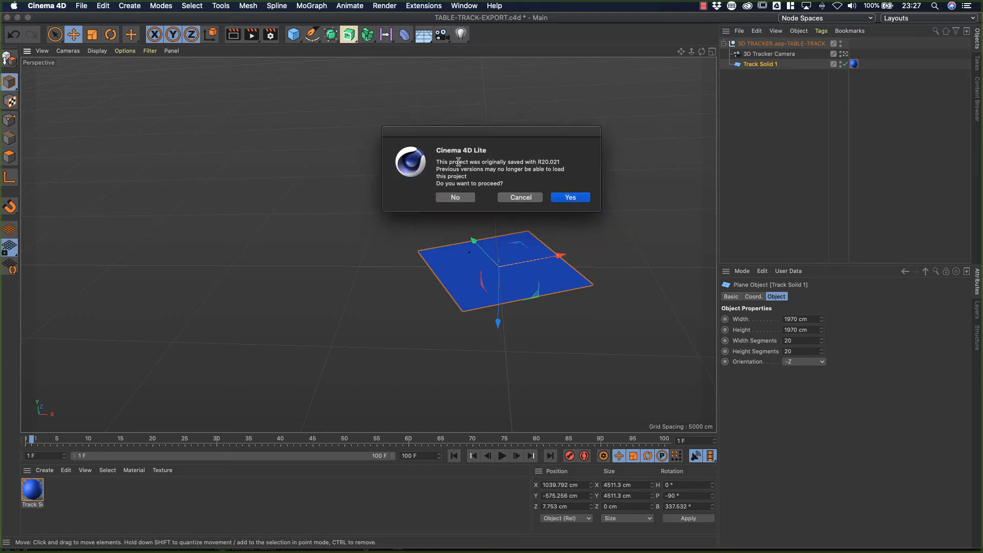
pyautogui.click(579, 187)
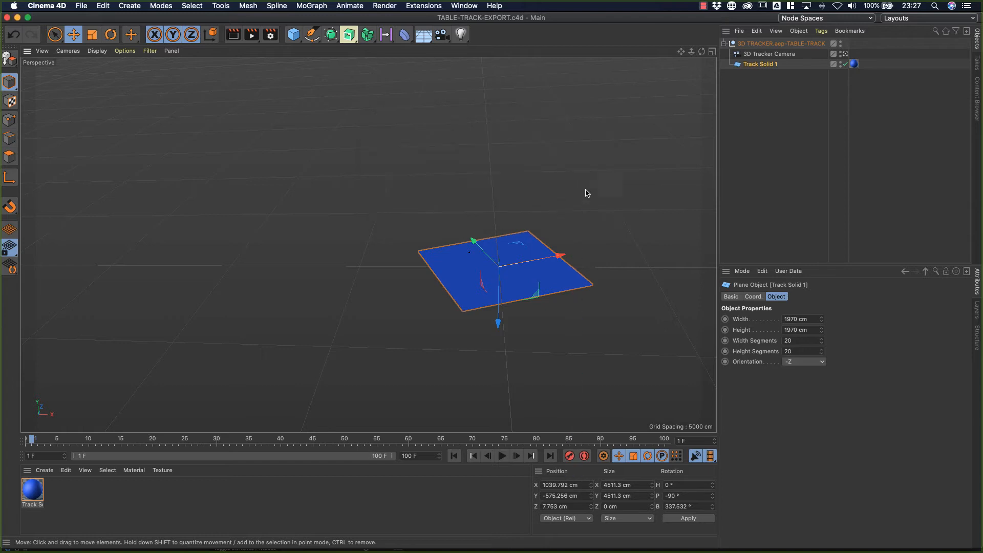
pyautogui.press('super+s')
# - Switch to After Effects, hide the Track Solid 1 layer and place TABLE-TRACK-EXPORT.c4d above it in the TABLE-TRACK timeline
pyautogui.press('super+Tab')
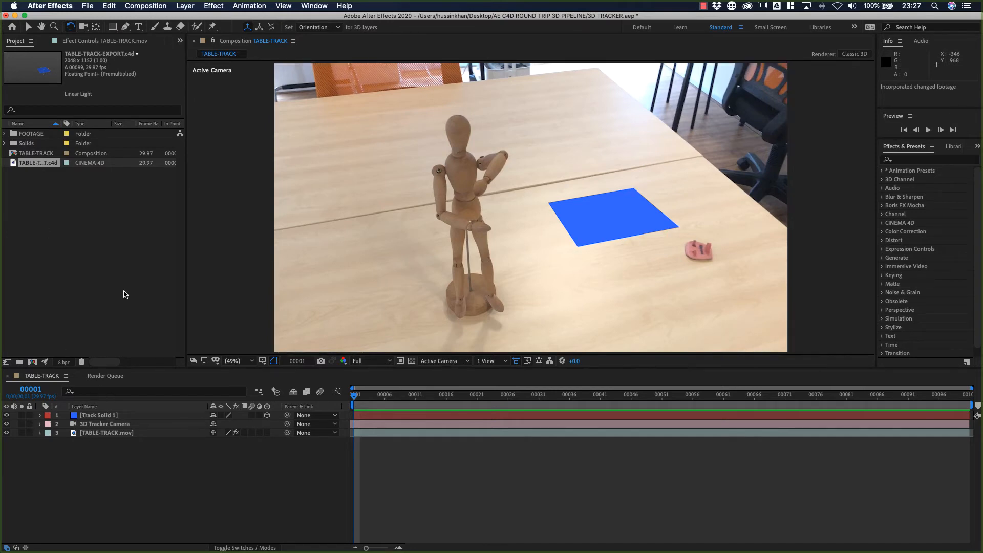
pyautogui.click(6, 415)
pyautogui.click(25, 231)
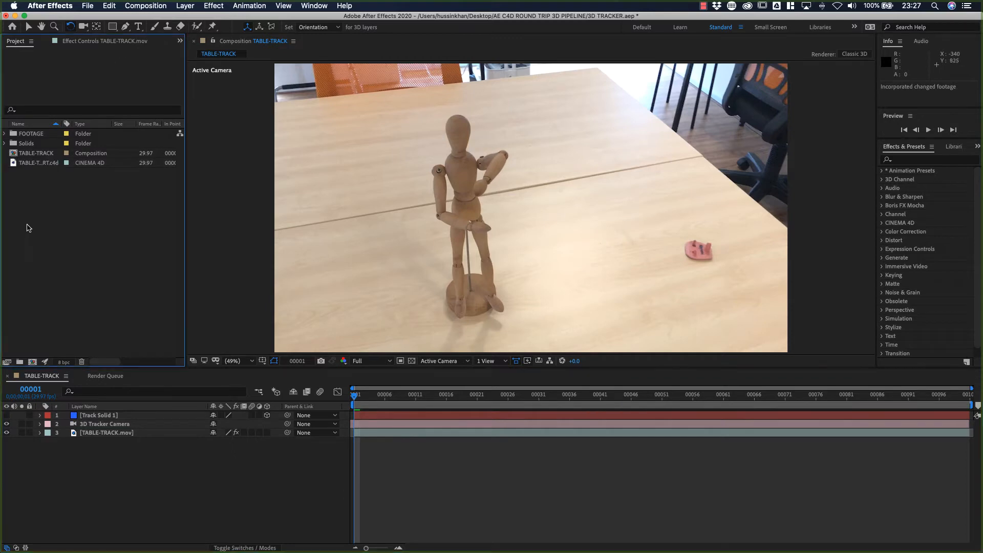
pyautogui.click(35, 164)
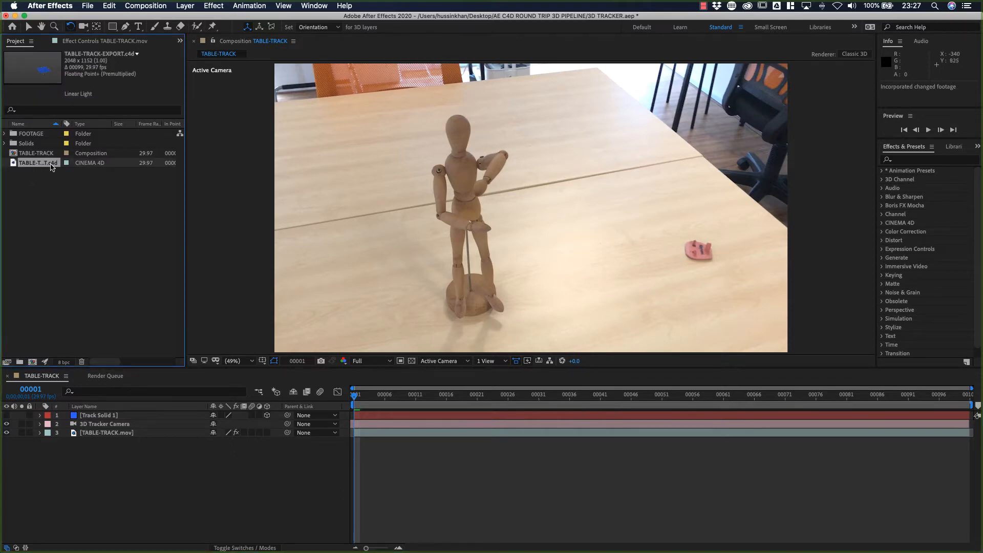
pyautogui.moveTo(39, 166); pyautogui.dragTo(90, 415)
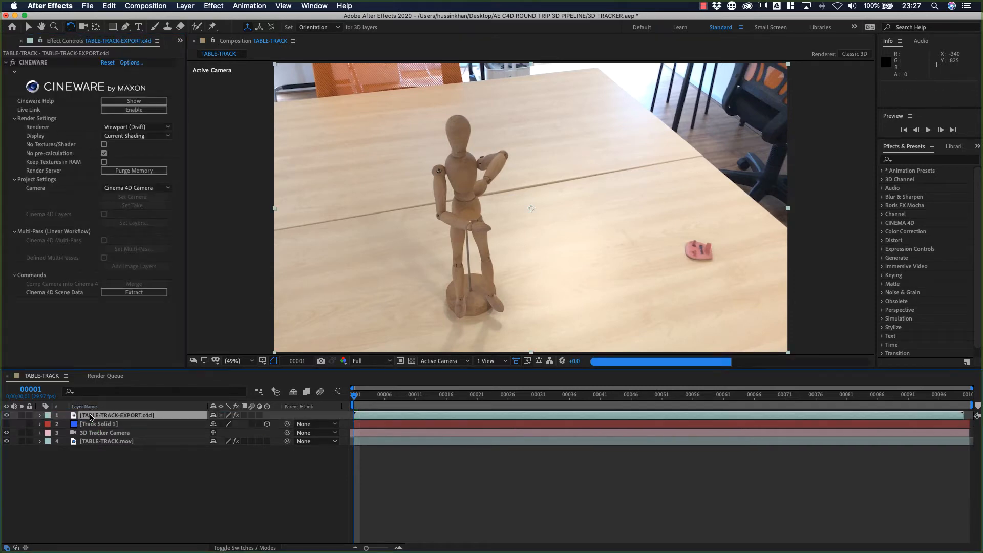
# - Set the Cineware renderer of the TABLE-TRACK-EXPORT.c4d layer to Current
pyautogui.moveTo(186, 125)
pyautogui.mouseDown()
pyautogui.moveTo(229, 127)
pyautogui.moveTo(186, 129)
pyautogui.mouseUp()
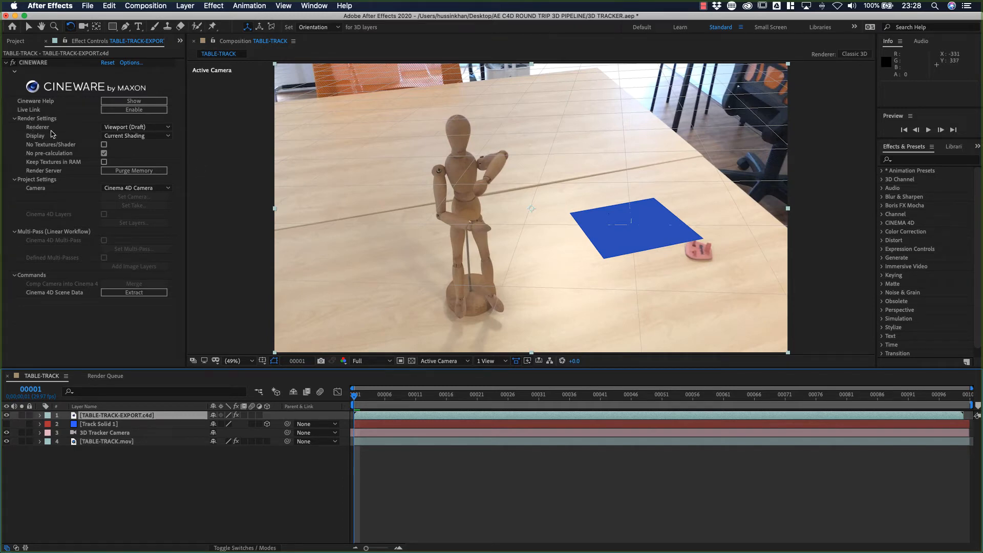
pyautogui.click(137, 128)
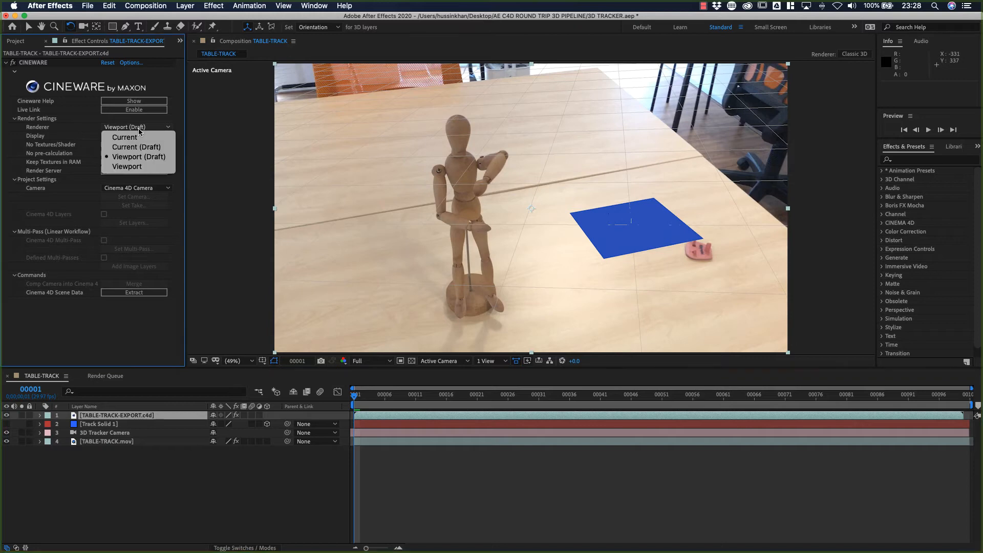
pyautogui.click(138, 140)
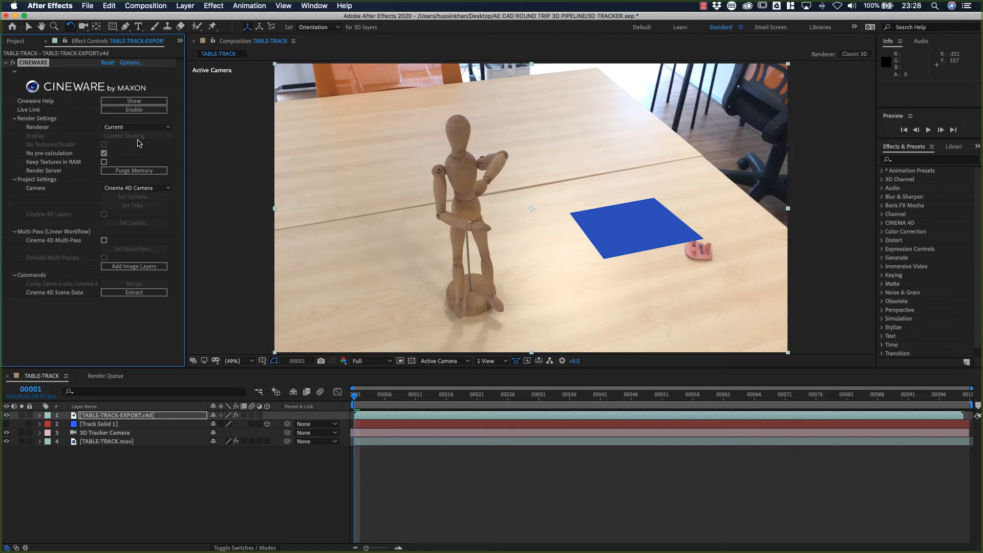
# - Scrub the TABLE-TRACK timeline, return to the first frame and preview the composited plane over the footage
pyautogui.click(363, 399)
pyautogui.moveTo(362, 399); pyautogui.dragTo(528, 395)
pyautogui.press('Home')
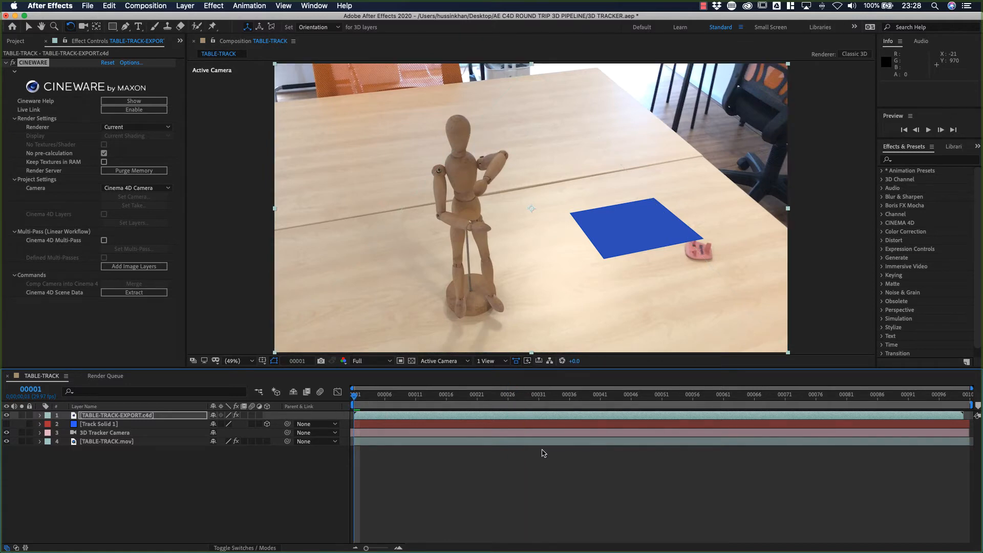
pyautogui.press('space')
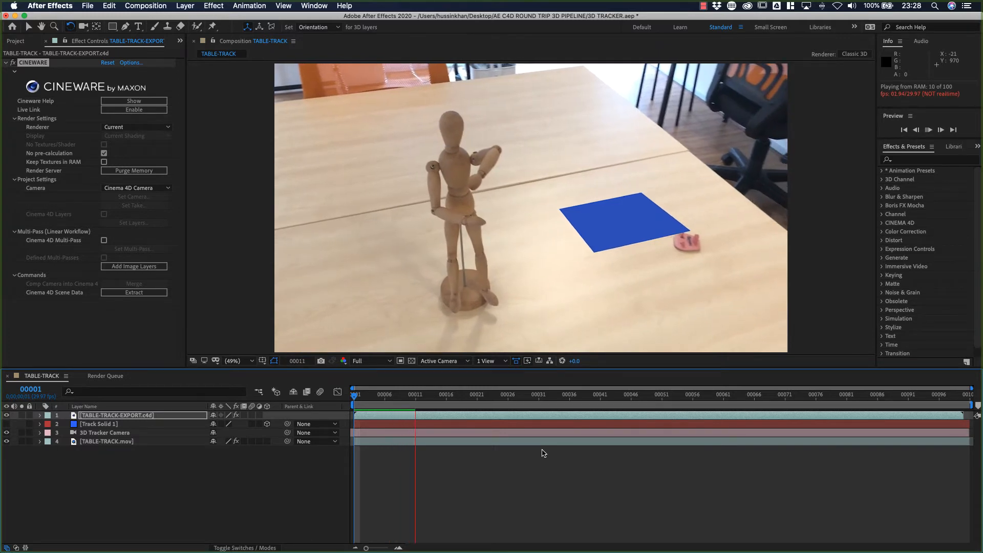
pyautogui.press('space')
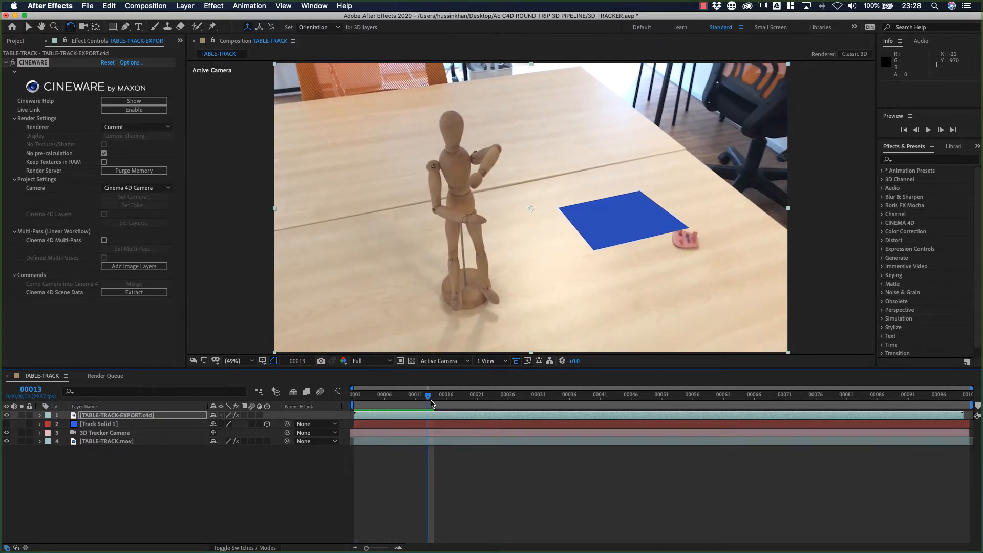
# - Set the composition preview resolution to Half, play the composite and return to the first frame
pyautogui.click(371, 361)
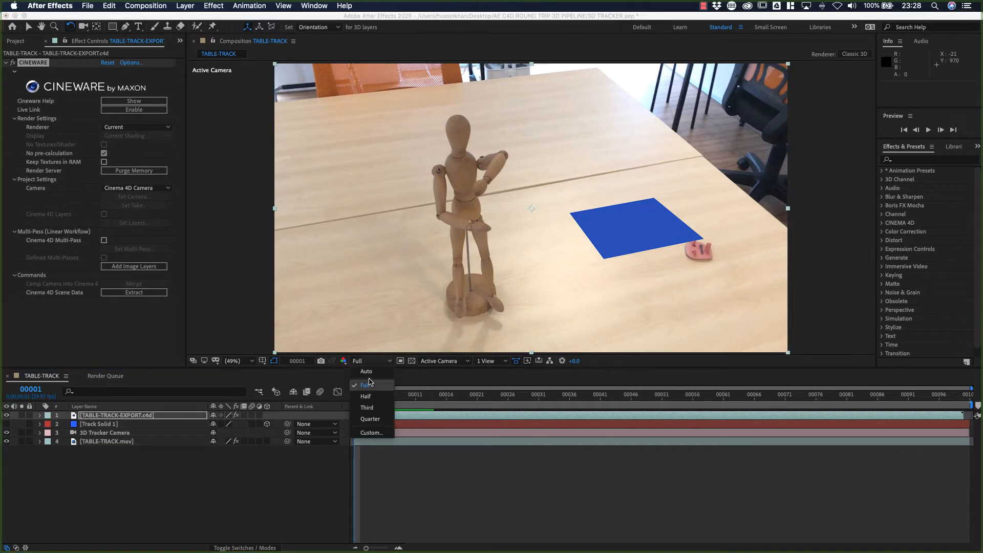
pyautogui.click(372, 400)
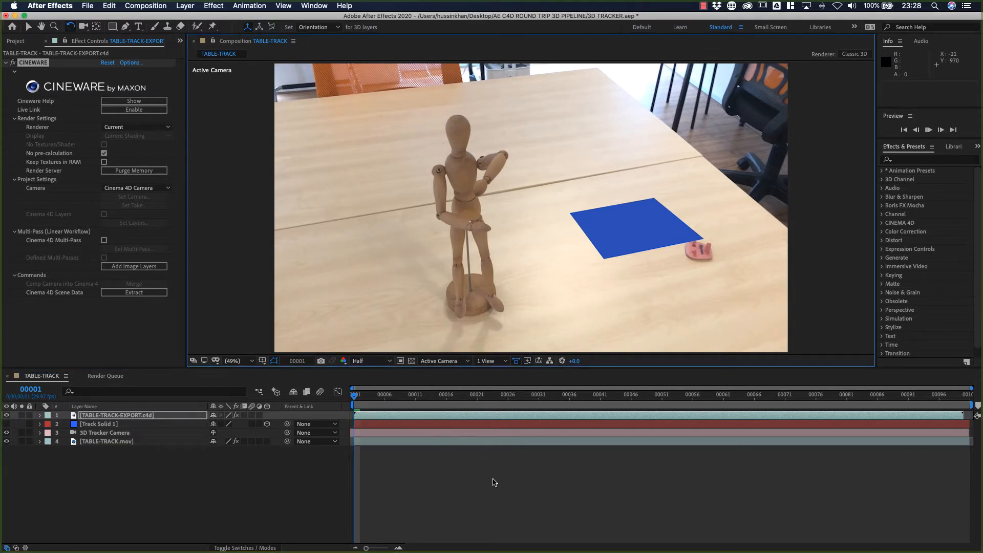
pyautogui.press('space')
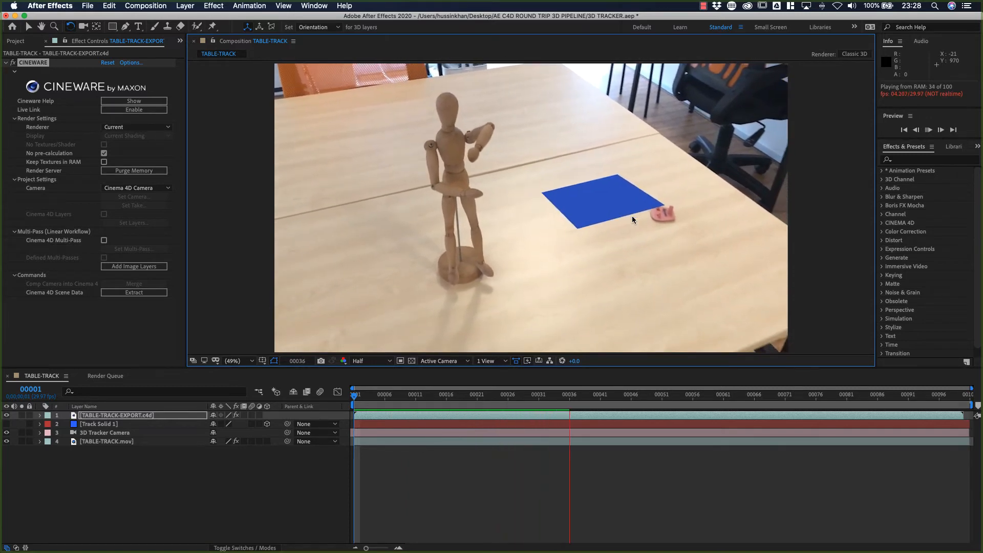
pyautogui.press('space')
pyautogui.moveTo(693, 396); pyautogui.dragTo(333, 421)
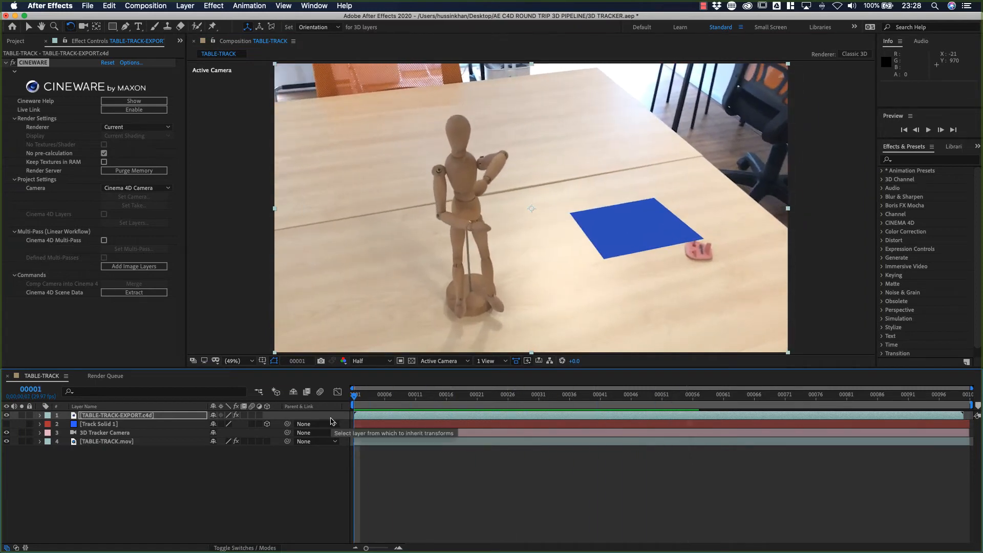
# - Switch to Cinema 4D, deselect the track solid and save the TABLE-TRACK-EXPORT.c4d project
pyautogui.press('super+Tab')
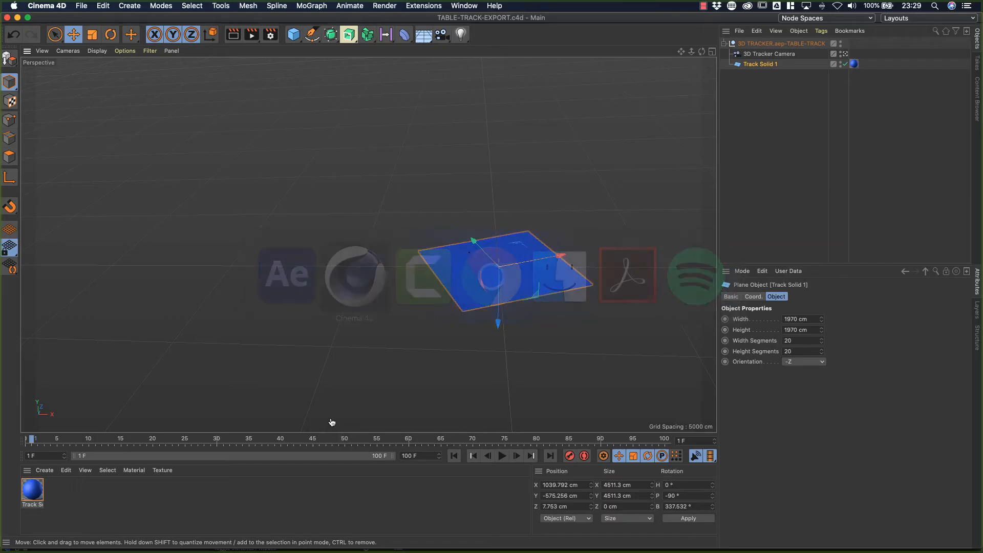
pyautogui.click(563, 394)
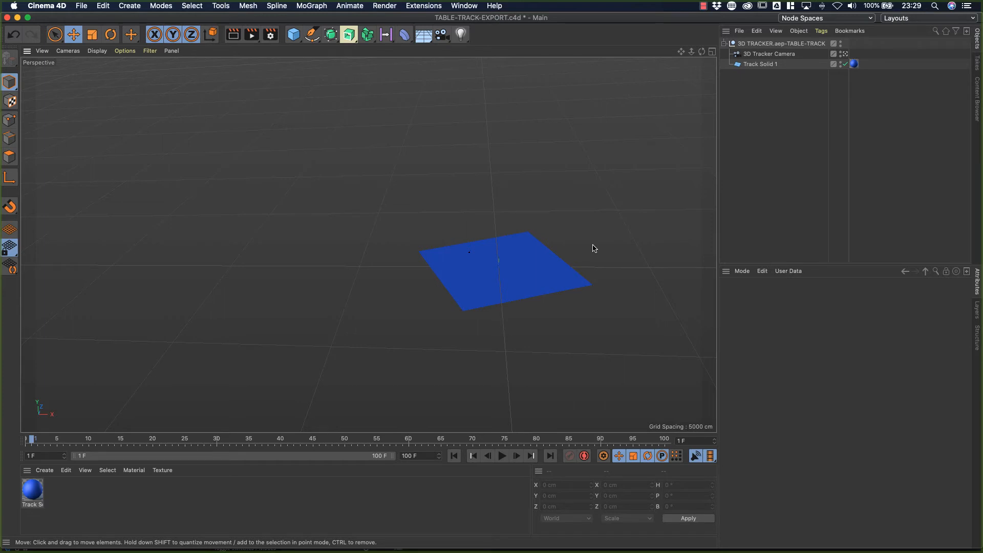
pyautogui.press('super+s')
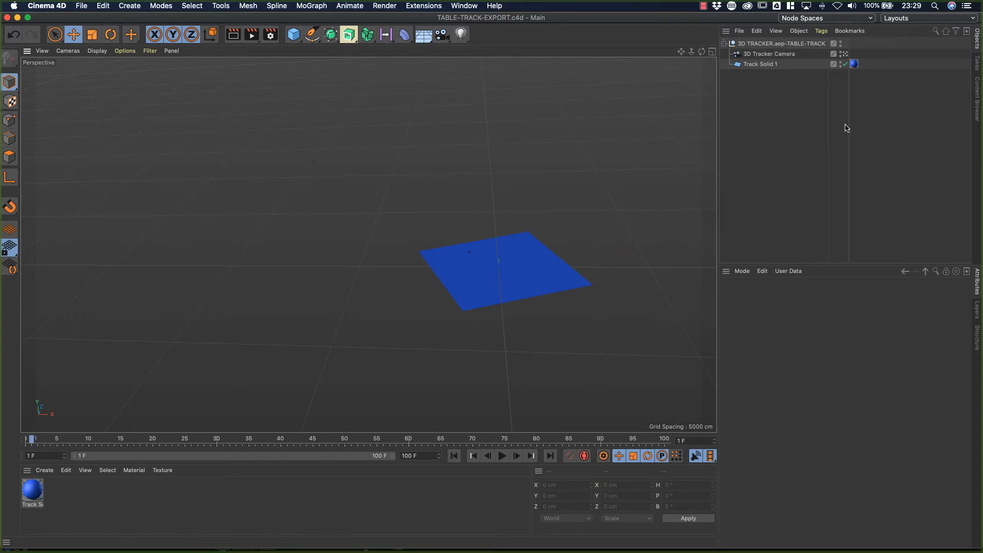
# - Leave the 3D Tracker Camera view and add a Text spline at the world origin
pyautogui.click(845, 54)
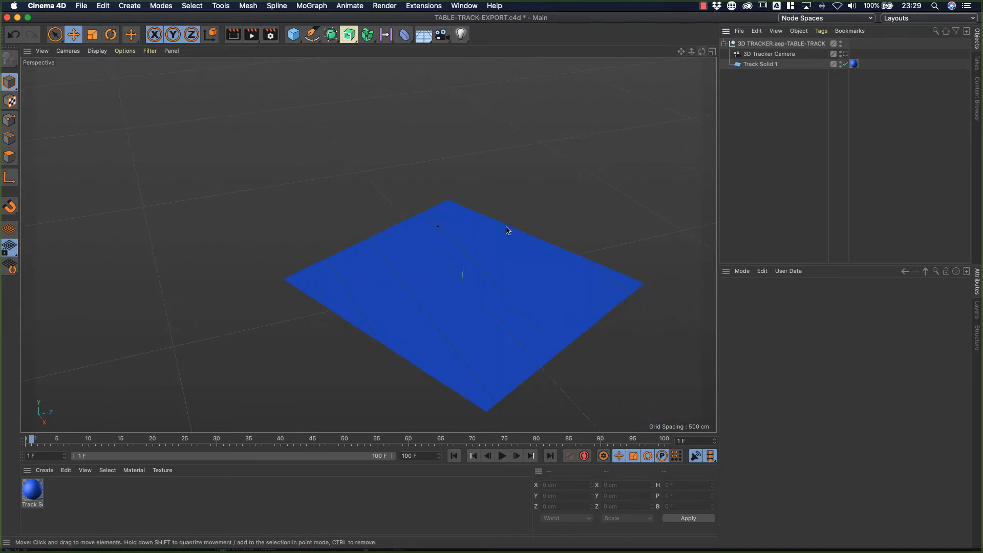
pyautogui.moveTo(702, 52); pyautogui.dragTo(368, 243)
pyautogui.moveTo(691, 52); pyautogui.dragTo(369, 245)
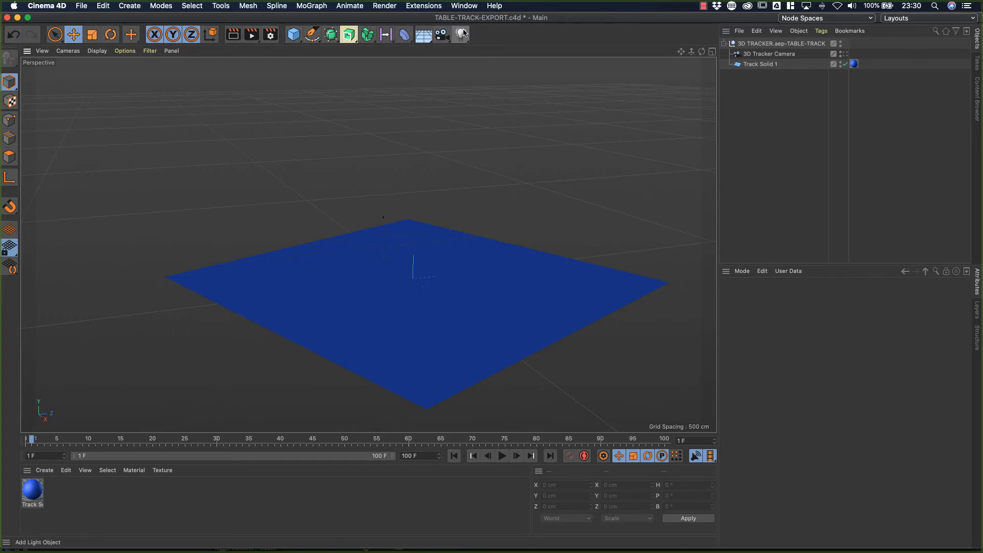
pyautogui.click(312, 36)
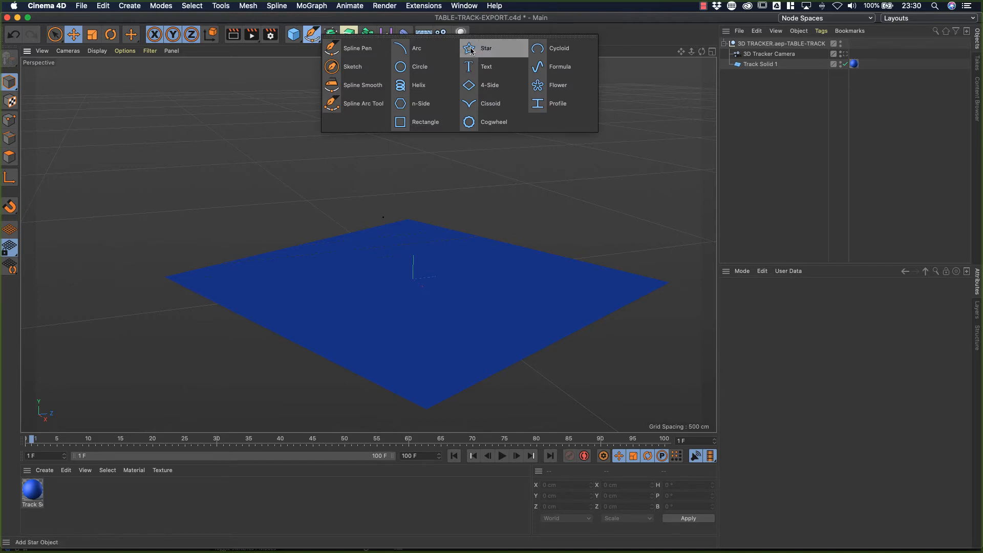
pyautogui.click(493, 71)
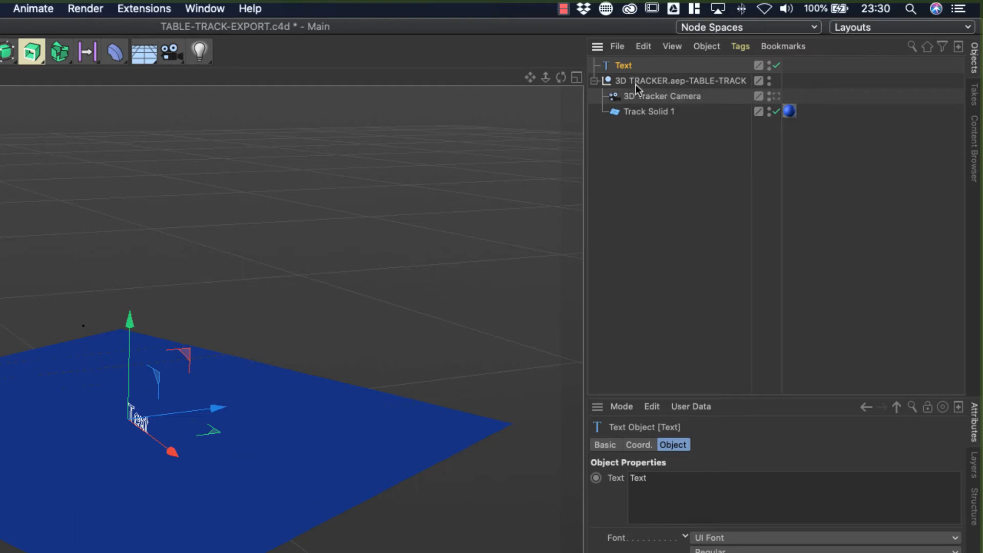
# - Rename the Text spline object to 3D TEXT
pyautogui.doubleClick(625, 66)
pyautogui.press('BackSpace')
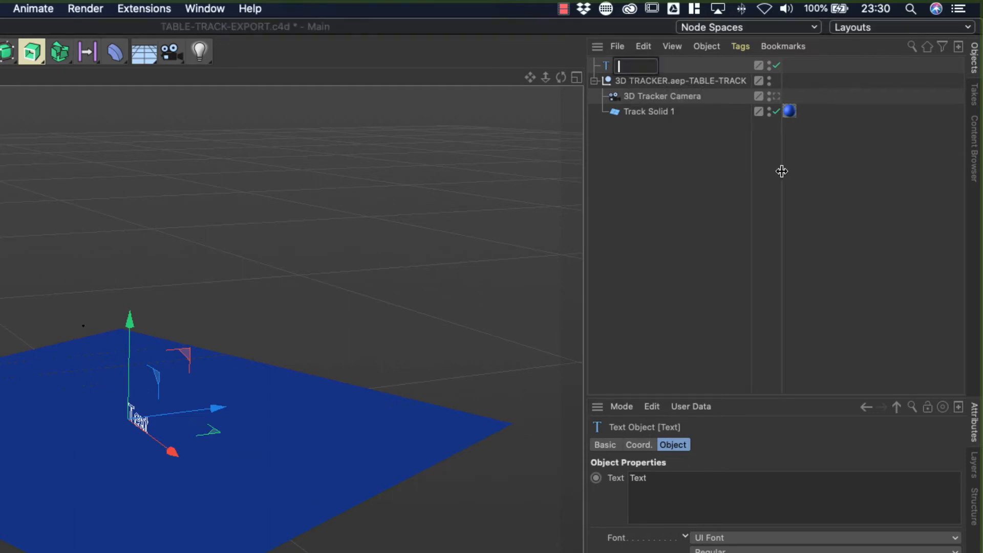
pyautogui.write('3D TEXT')
pyautogui.press('Return')
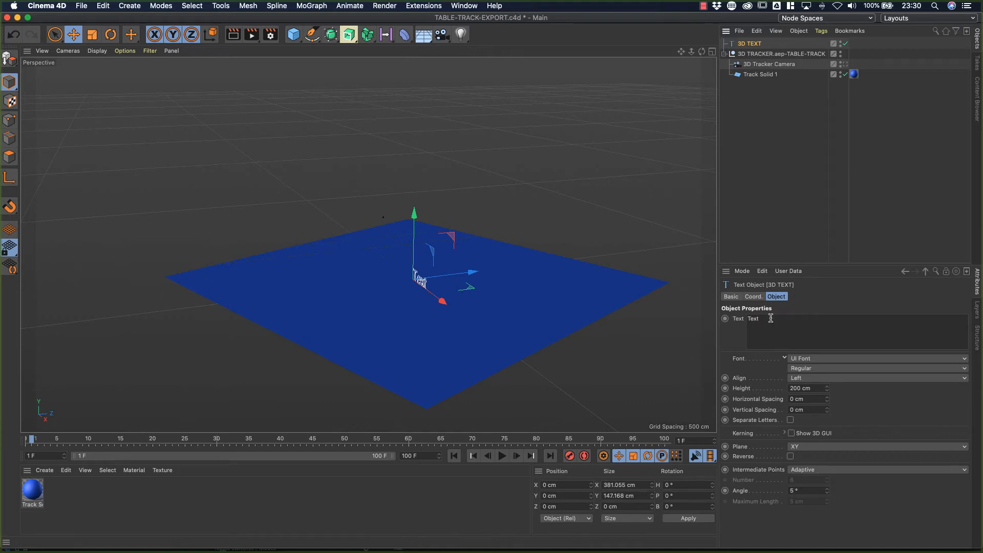
# - Compare the tracker null's position with 3D TEXT and set the text's height to 1800 cm
pyautogui.click(763, 54)
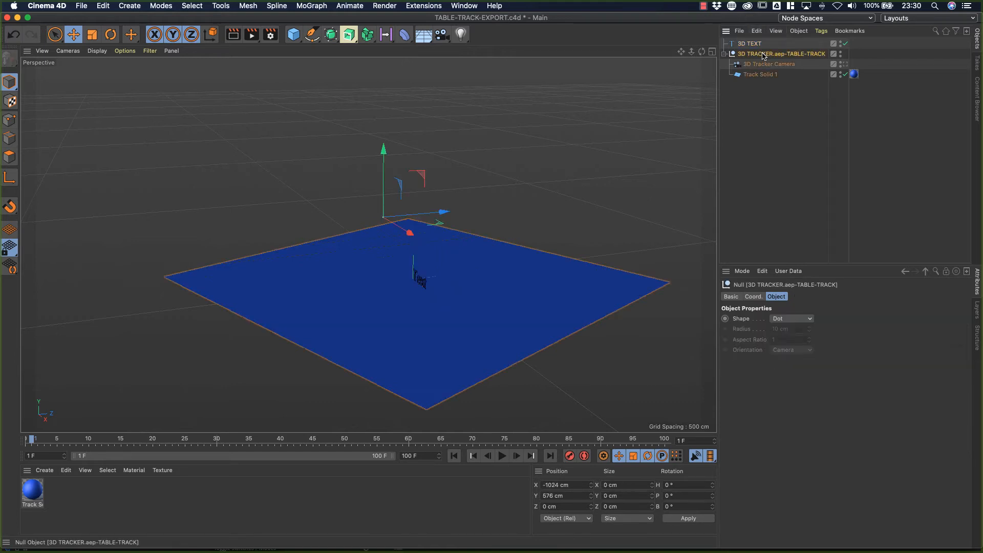
pyautogui.click(758, 45)
pyautogui.click(761, 53)
pyautogui.click(757, 45)
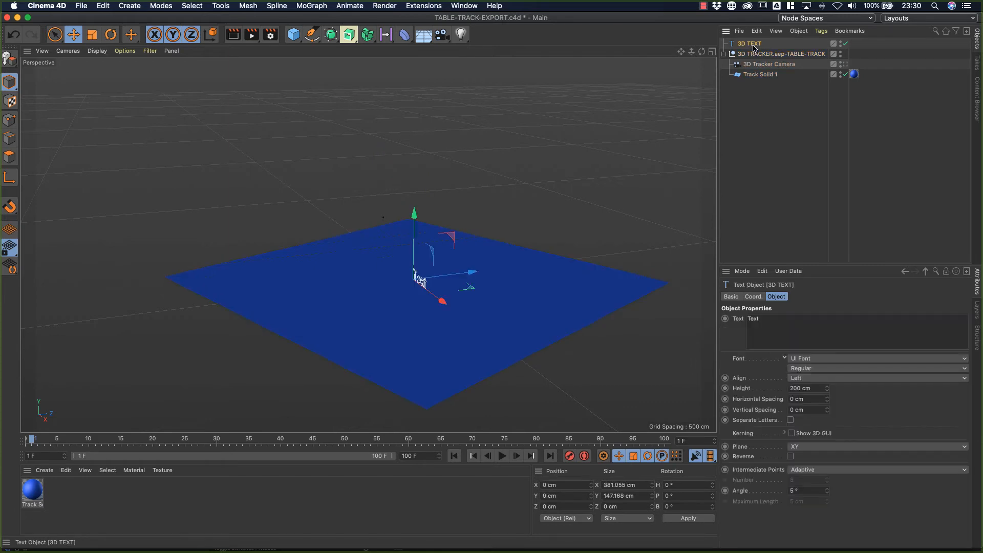
pyautogui.moveTo(850, 265); pyautogui.dragTo(850, 231)
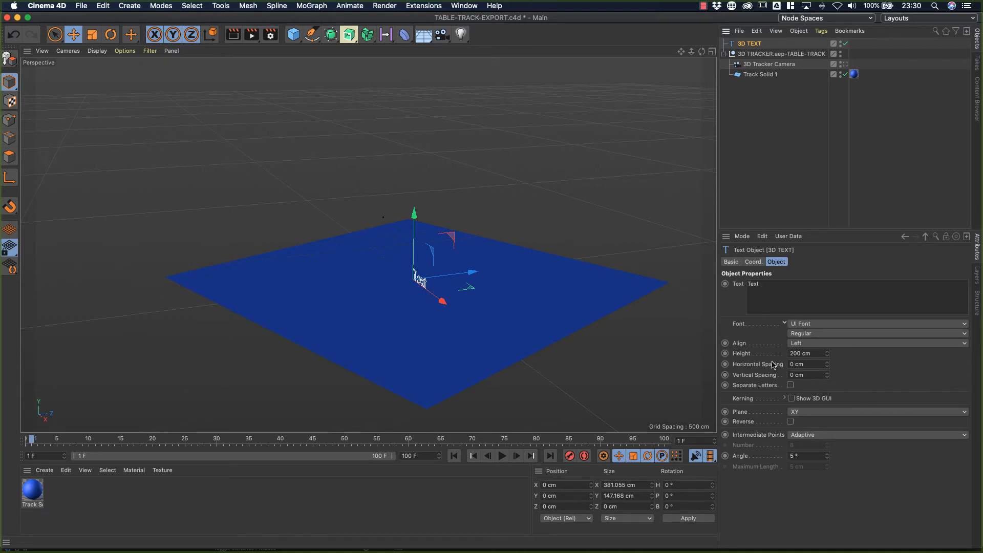
pyautogui.click(827, 356)
pyautogui.moveTo(827, 355); pyautogui.dragTo(826, 278)
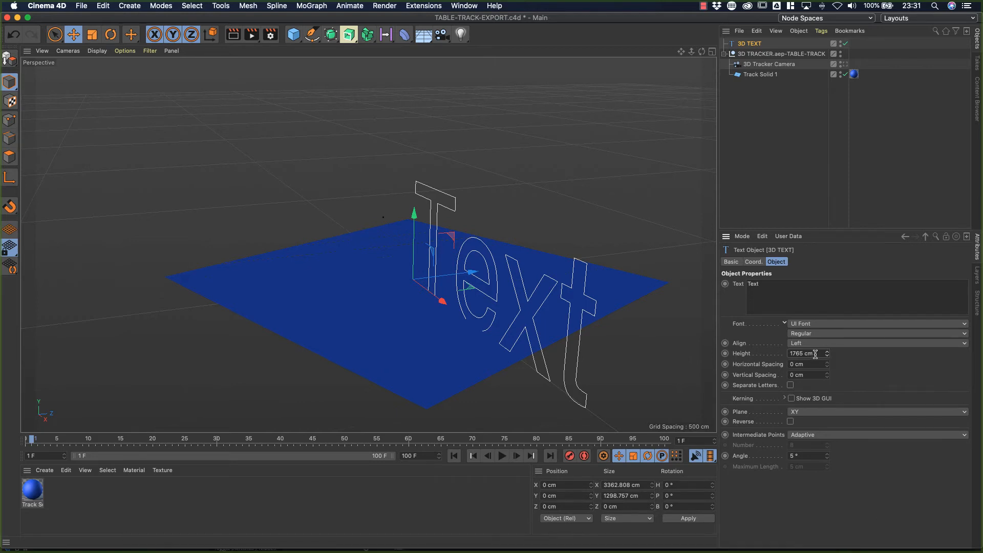
pyautogui.moveTo(815, 354); pyautogui.dragTo(758, 358)
pyautogui.write('1800')
pyautogui.press('Tab')
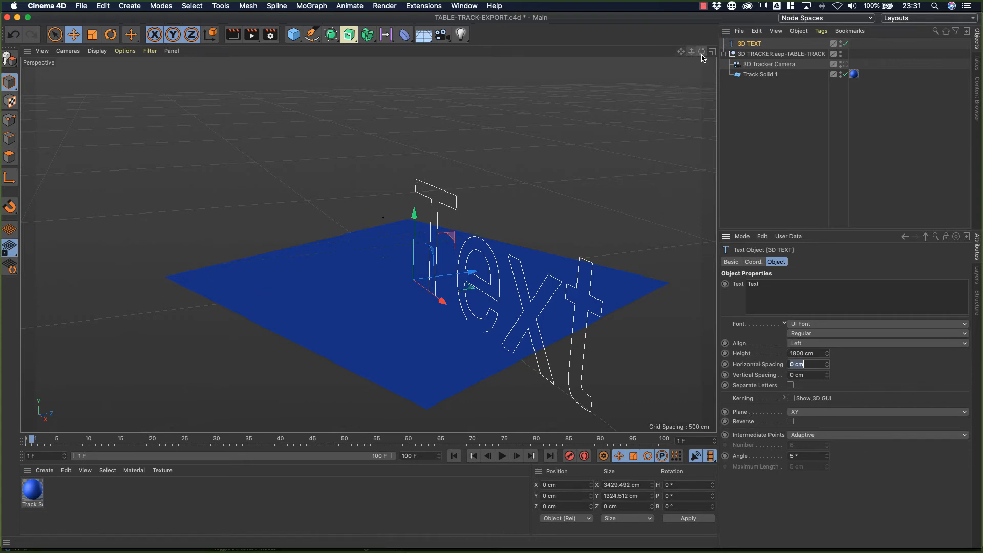
# - Move 3D TEXT along X to about -1460 cm and test-render the perspective view
pyautogui.moveTo(702, 51); pyautogui.dragTo(757, 70)
pyautogui.moveTo(520, 311); pyautogui.dragTo(434, 290)
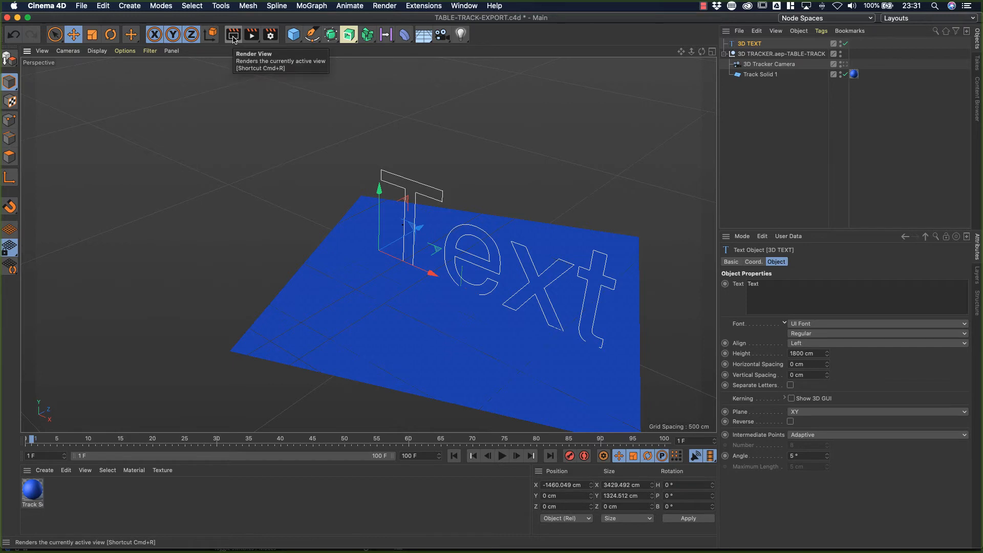
pyautogui.click(233, 36)
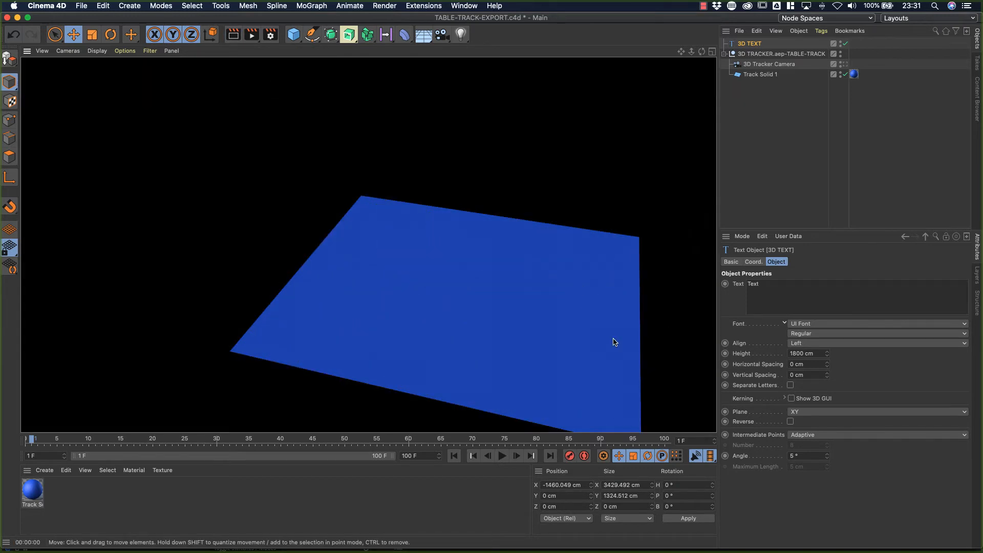
pyautogui.click(555, 199)
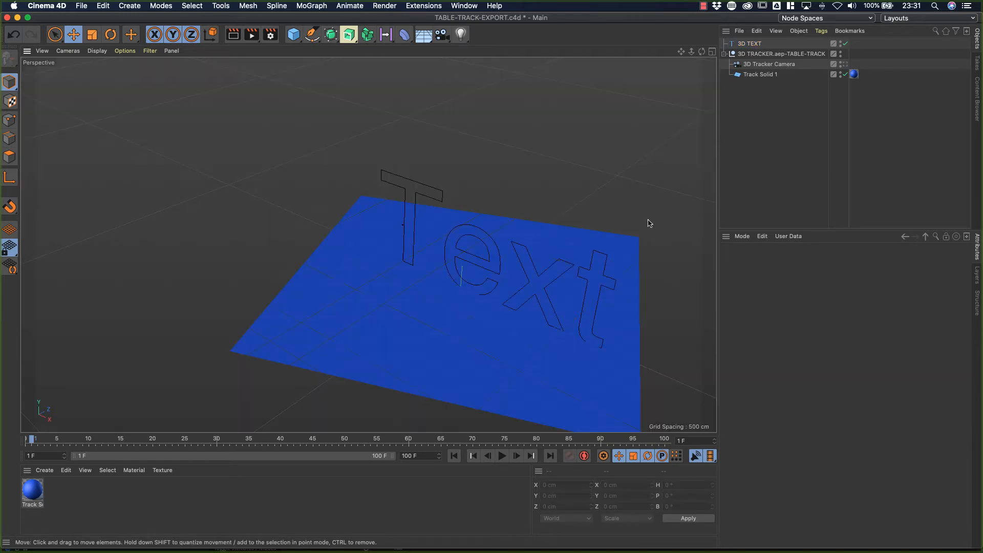
# - Add an Extrude generator and make the 3D TEXT spline its child
pyautogui.click(752, 44)
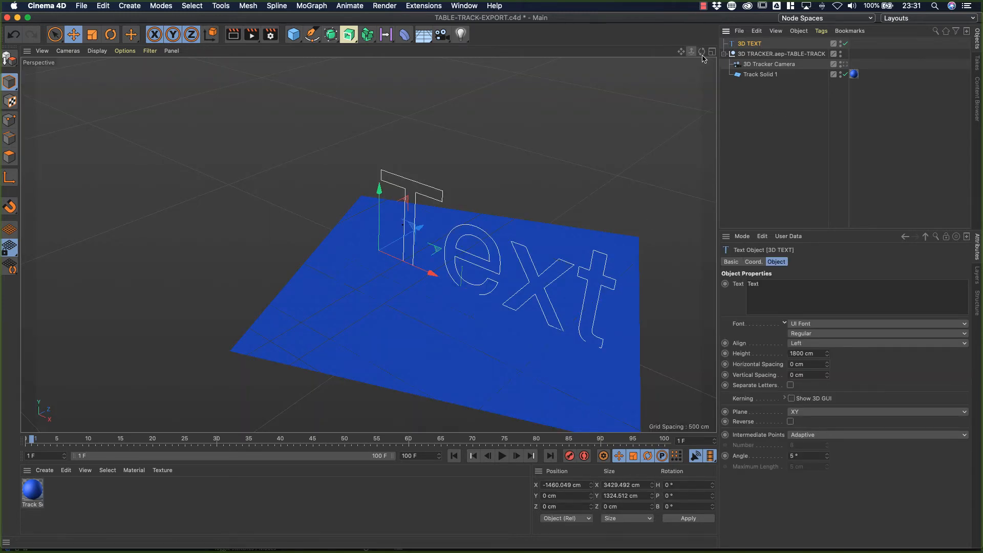
pyautogui.moveTo(702, 52); pyautogui.dragTo(622, 56)
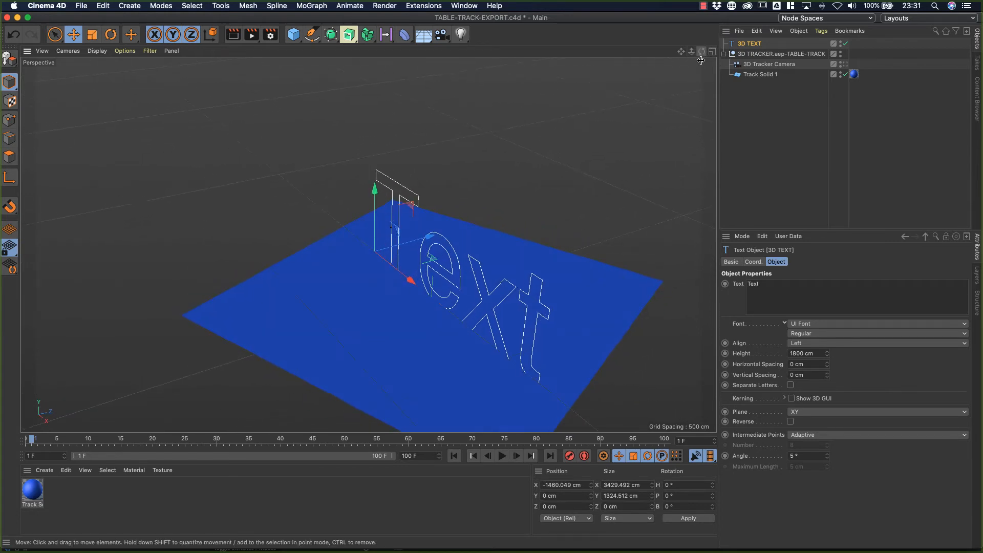
pyautogui.click(352, 39)
pyautogui.click(391, 49)
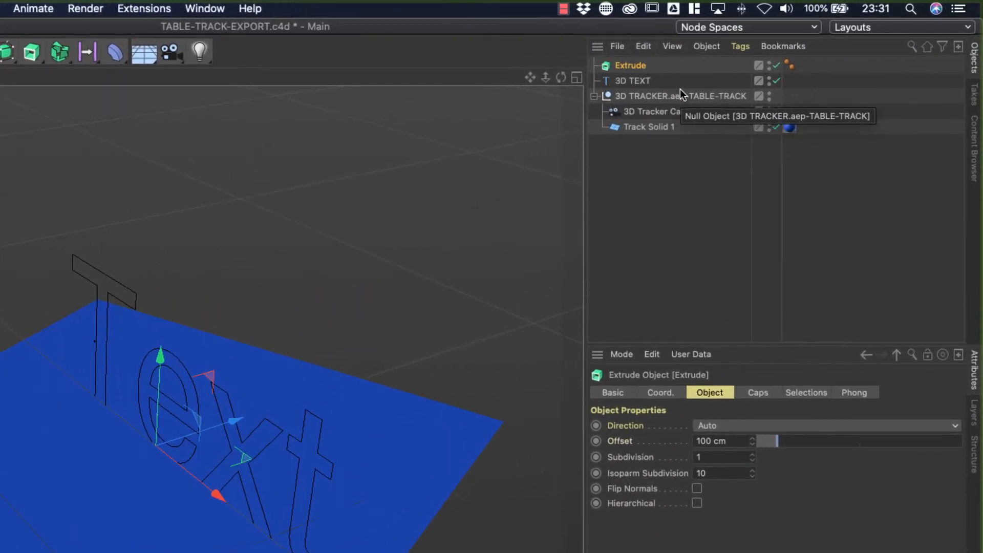
pyautogui.click(641, 84)
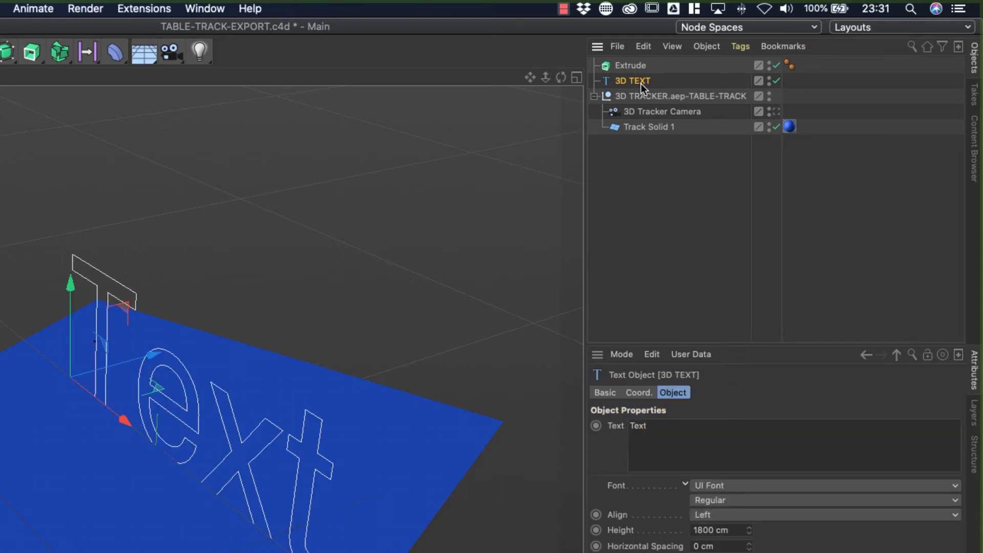
pyautogui.moveTo(640, 84); pyautogui.dragTo(641, 76)
pyautogui.moveTo(641, 64); pyautogui.dragTo(641, 62)
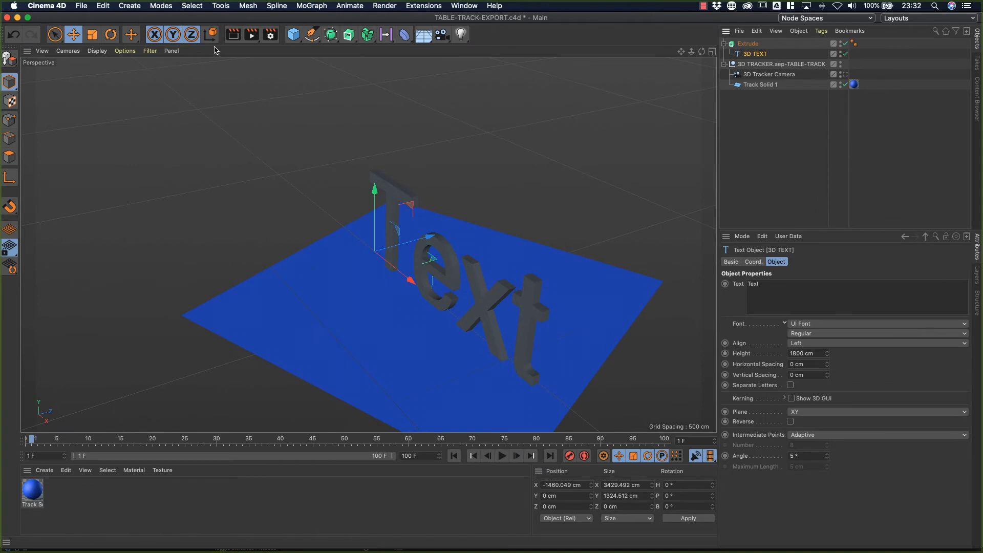
# - Test-render the extruded text in the viewport and inspect it from a lower angle
pyautogui.click(233, 34)
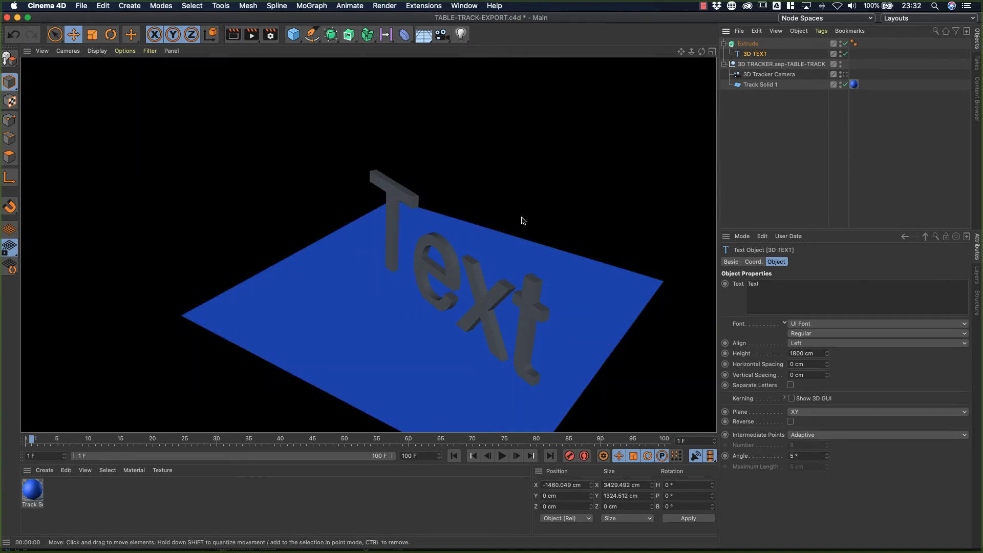
pyautogui.click(597, 251)
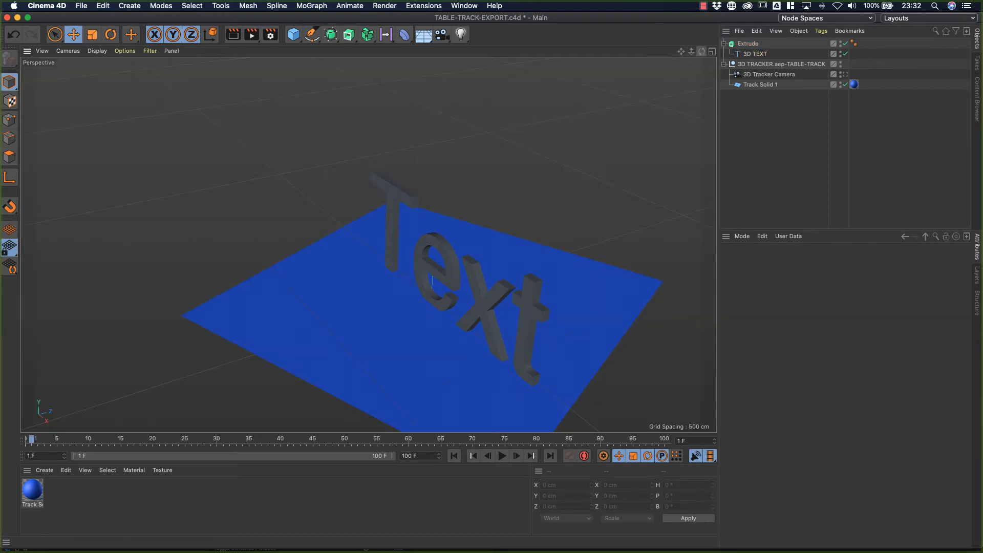
pyautogui.moveTo(702, 51)
pyautogui.mouseDown()
pyautogui.moveTo(688, 53)
pyautogui.moveTo(706, 53)
pyautogui.mouseUp()
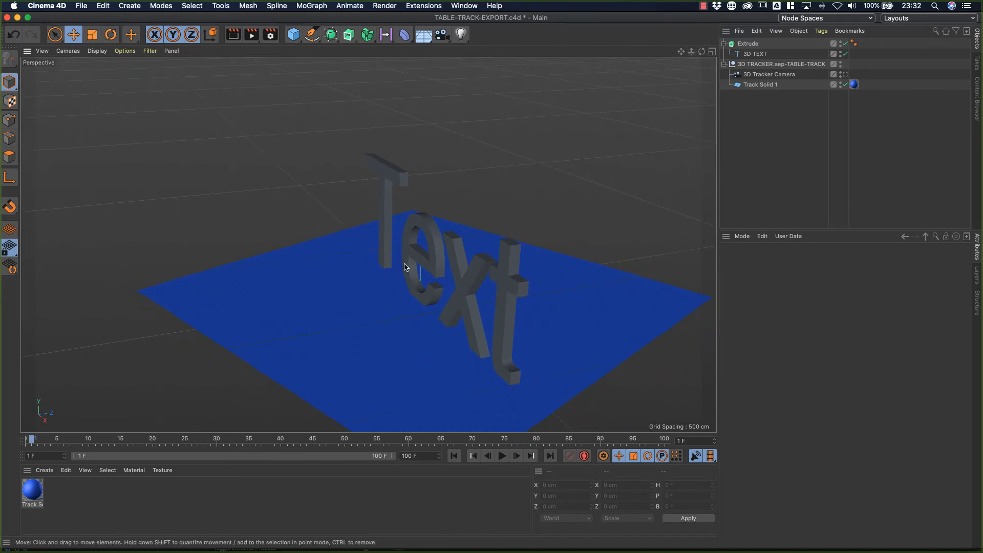
# - Set the Extrude object's offset to 500 cm
pyautogui.moveTo(701, 53); pyautogui.dragTo(743, 53)
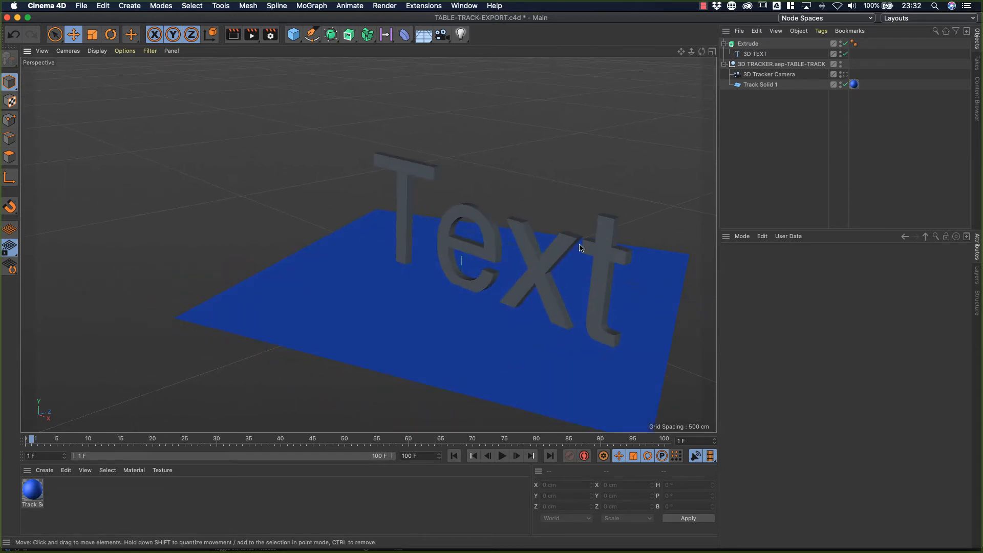
pyautogui.click(748, 45)
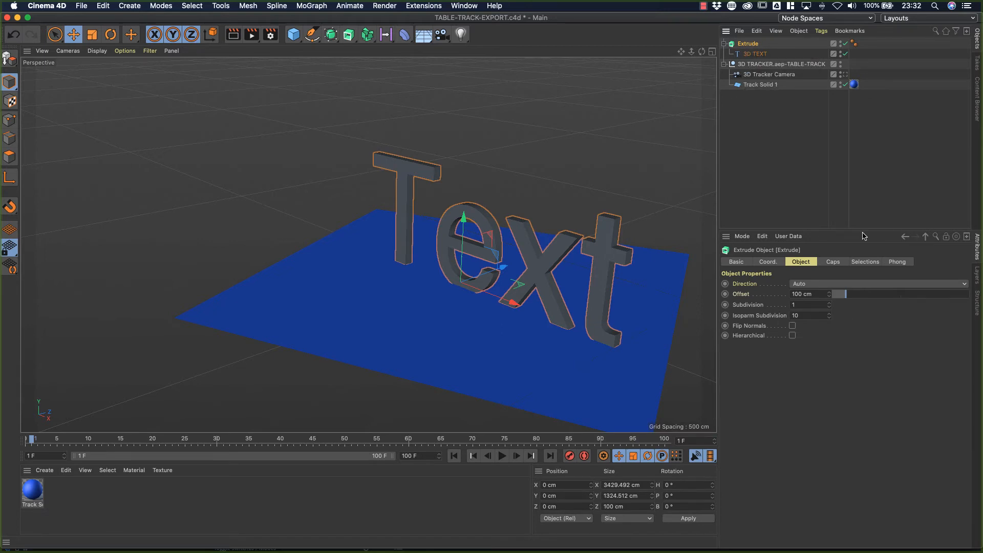
pyautogui.moveTo(863, 229); pyautogui.dragTo(863, 232)
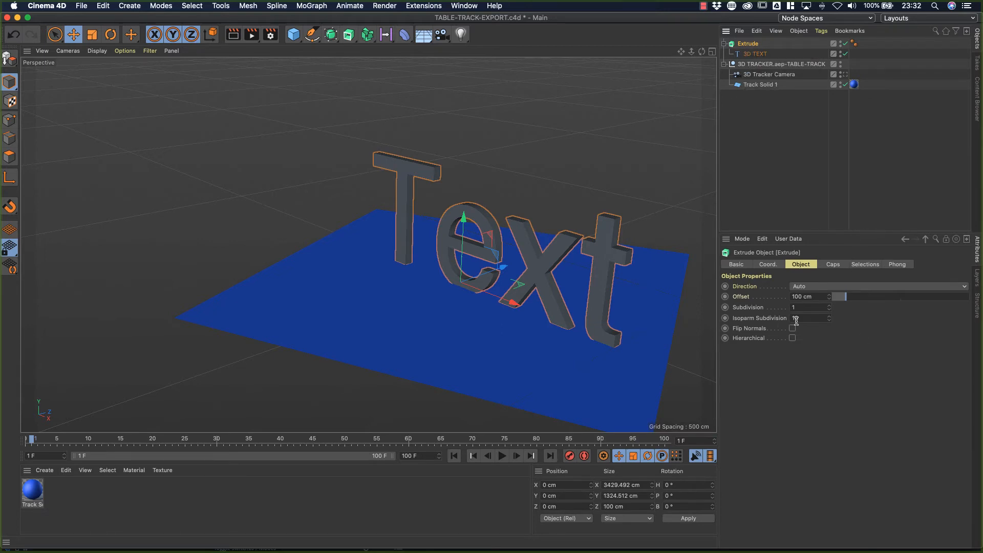
pyautogui.click(848, 302)
pyautogui.moveTo(848, 302); pyautogui.dragTo(893, 303)
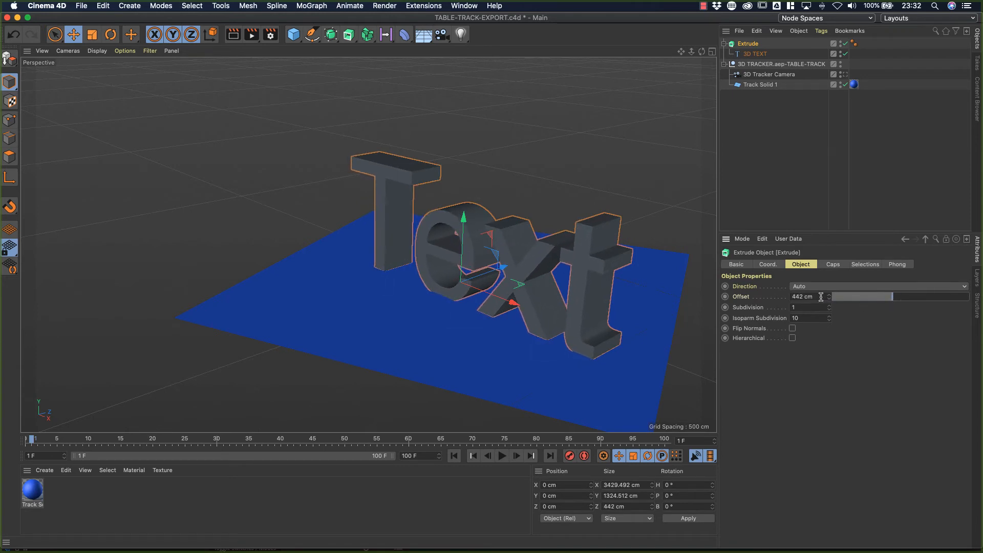
pyautogui.click(821, 297)
pyautogui.write('500')
pyautogui.press('Return')
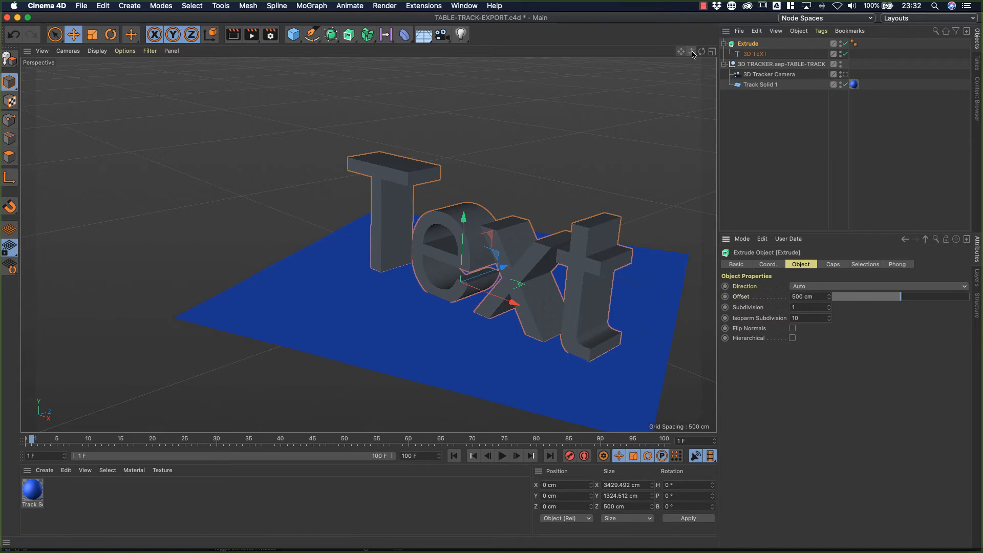
pyautogui.moveTo(702, 51)
pyautogui.mouseDown()
pyautogui.moveTo(727, 58)
pyautogui.moveTo(710, 53)
pyautogui.mouseUp()
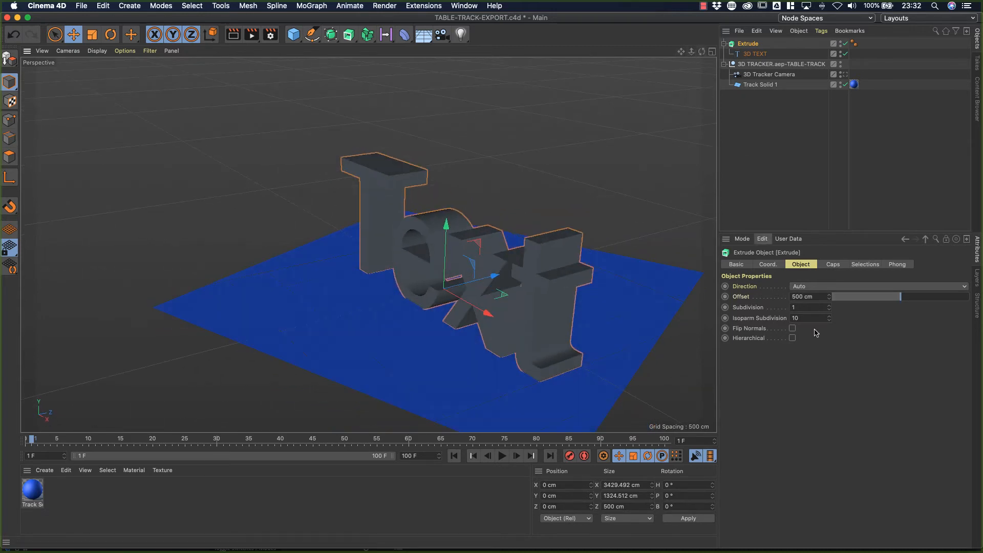
# - Give both caps of the Extrude object a round bevel with a size of about 10.11 cm
pyautogui.click(833, 264)
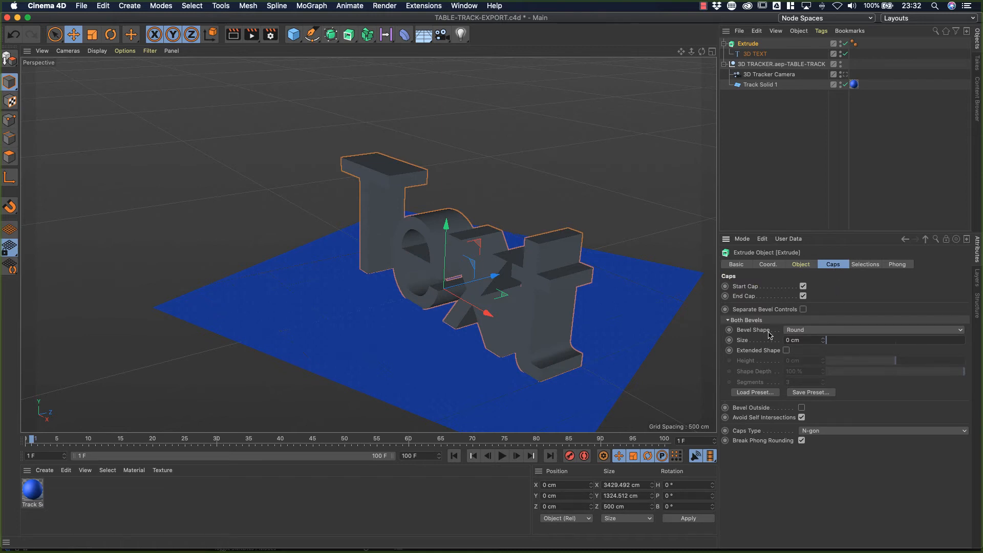
pyautogui.scroll(-3, 594, 286)
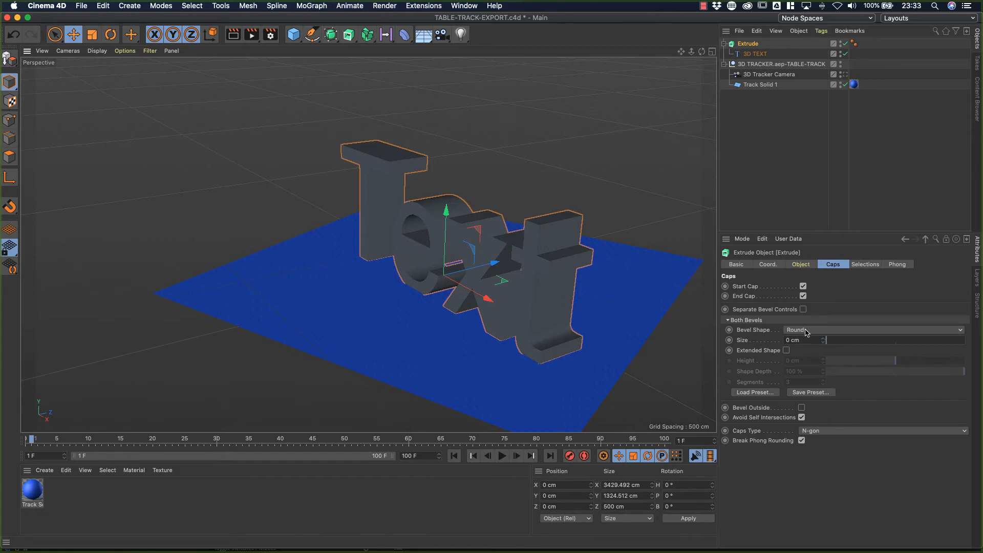
pyautogui.moveTo(829, 347)
pyautogui.mouseDown()
pyautogui.moveTo(852, 345)
pyautogui.moveTo(839, 346)
pyautogui.mouseUp()
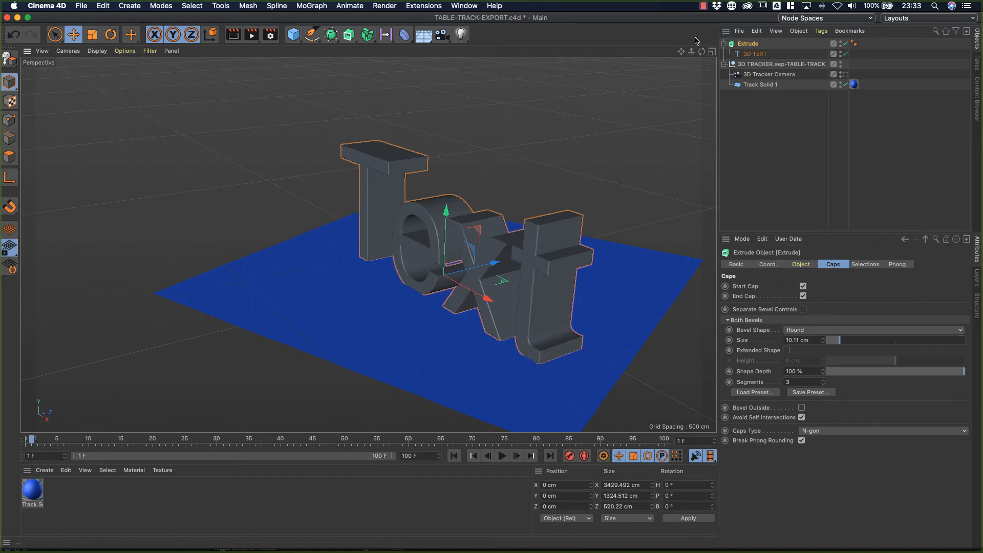
pyautogui.moveTo(692, 52); pyautogui.dragTo(576, 16)
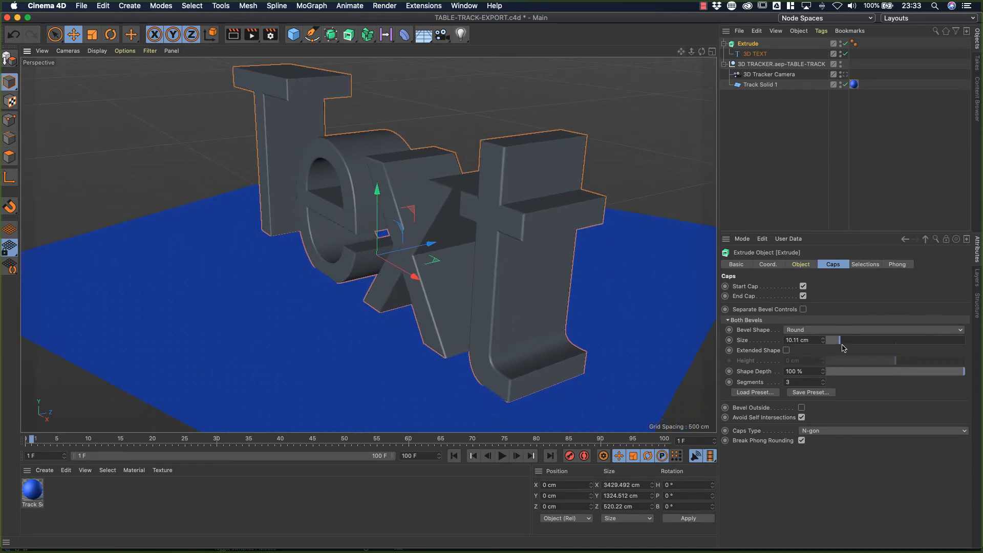
pyautogui.moveTo(842, 341); pyautogui.dragTo(845, 342)
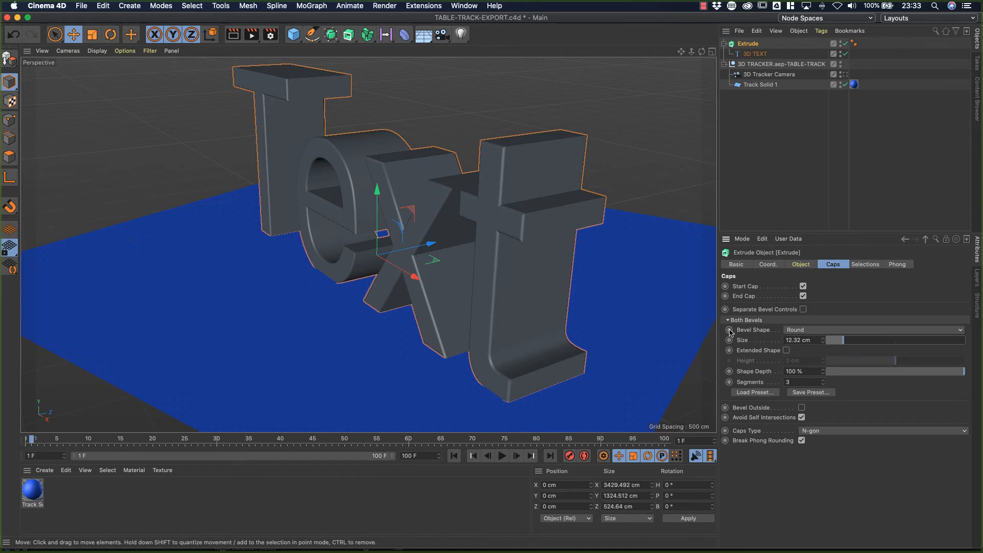
pyautogui.moveTo(847, 342)
pyautogui.mouseDown()
pyautogui.moveTo(822, 349)
pyautogui.moveTo(840, 344)
pyautogui.mouseUp()
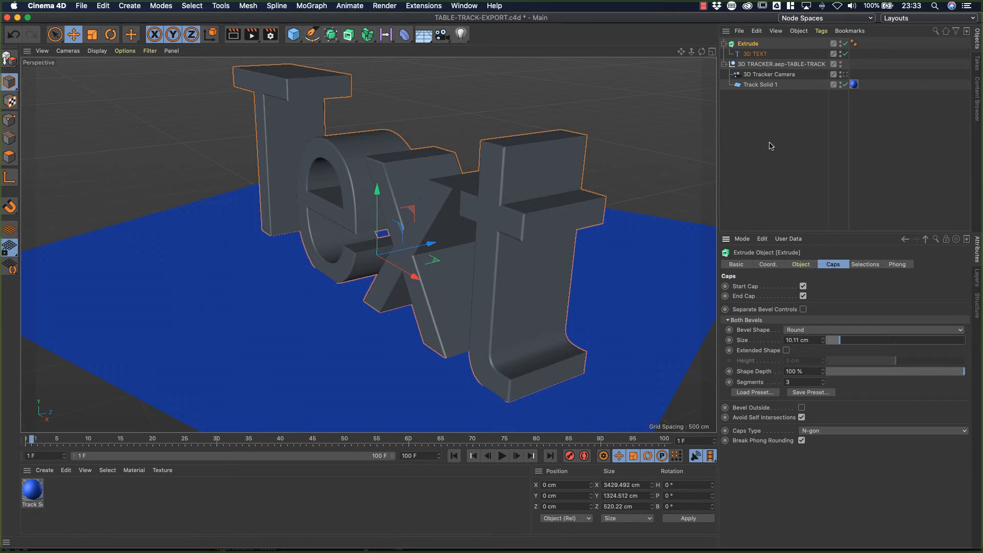
# - Test-render the beveled text in the viewport and inspect it from farther away at a more frontal angle
pyautogui.click(234, 35)
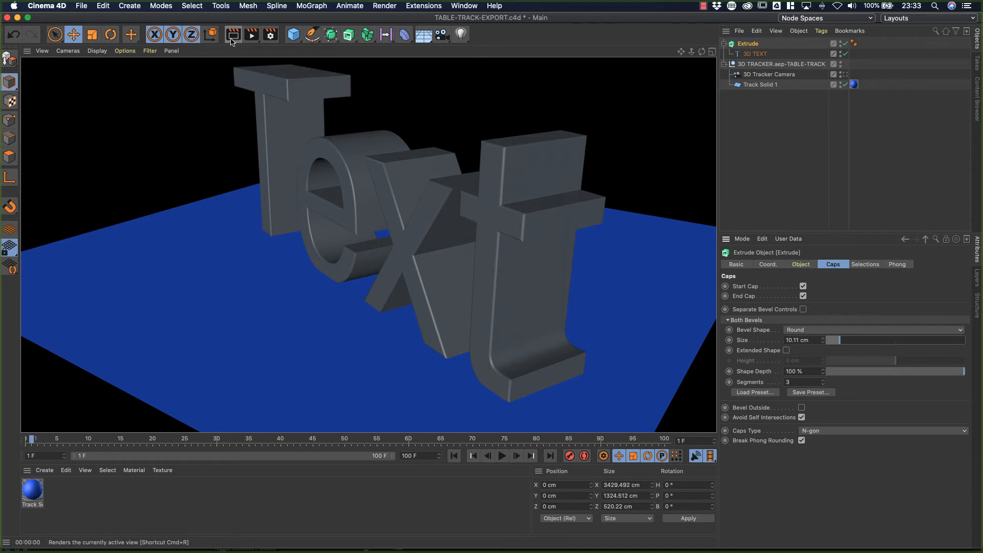
pyautogui.click(441, 92)
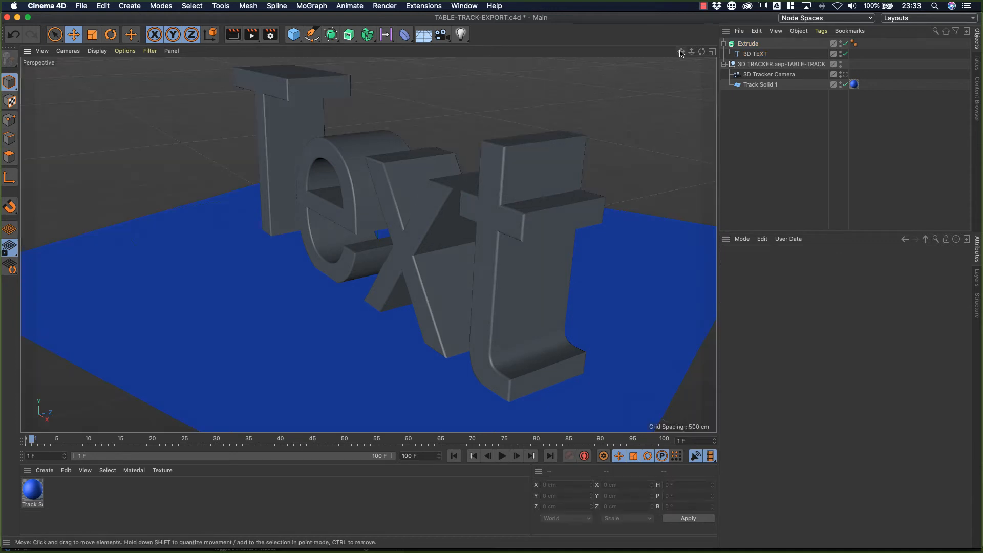
pyautogui.moveTo(692, 52); pyautogui.dragTo(612, 54)
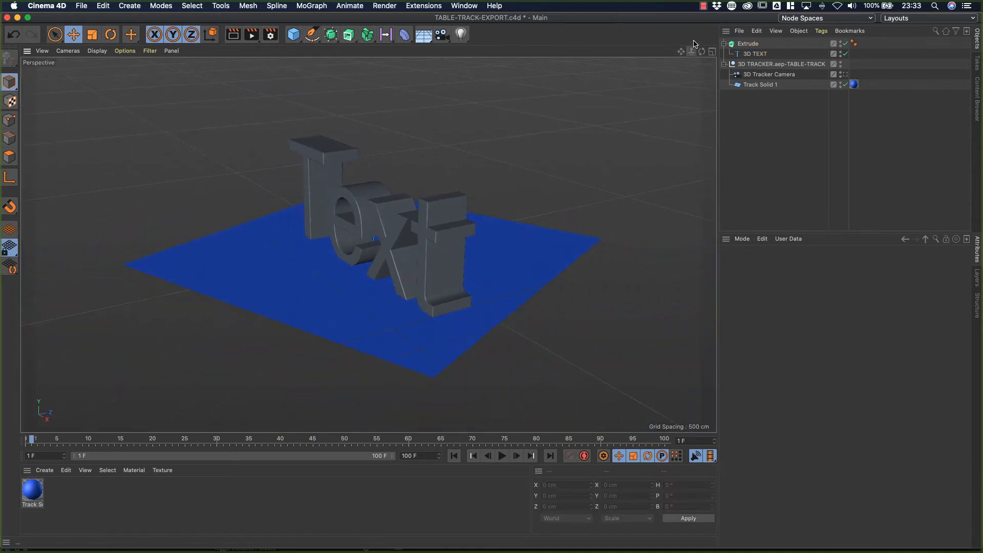
pyautogui.moveTo(701, 52); pyautogui.dragTo(742, 144)
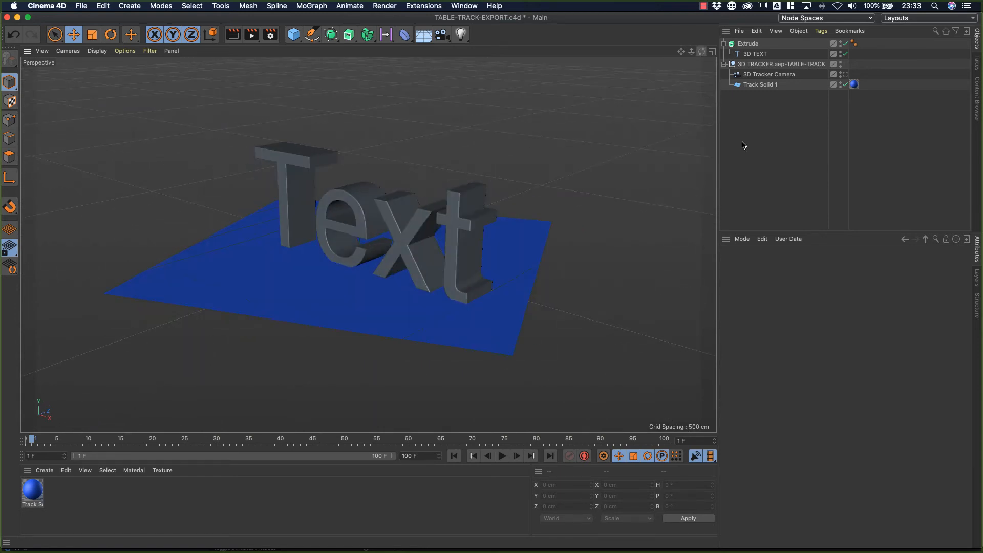
# - Change the text of the 3D TEXT spline to "3D TRACKER"
pyautogui.click(758, 53)
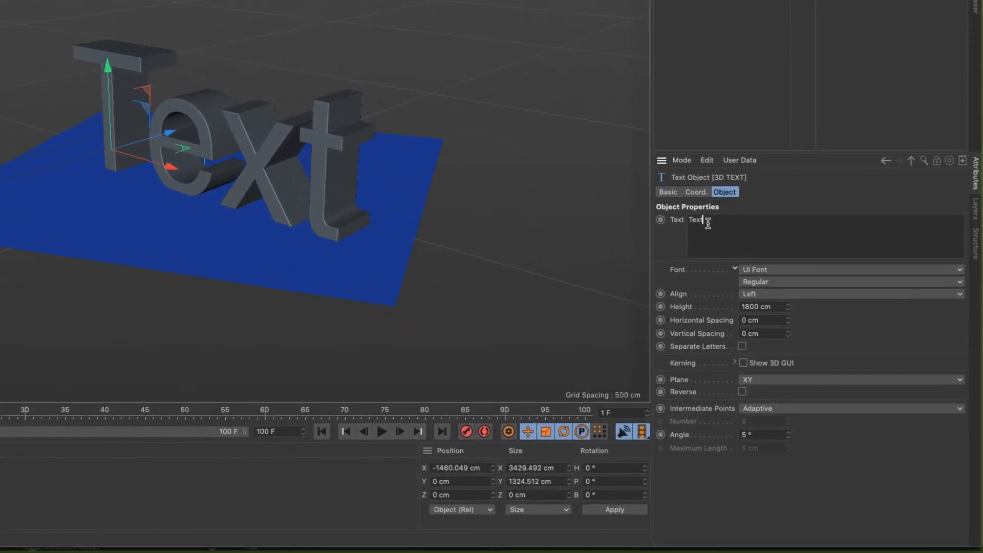
pyautogui.moveTo(707, 221); pyautogui.dragTo(679, 230)
pyautogui.write('3D TRACKER')
pyautogui.click(853, 123)
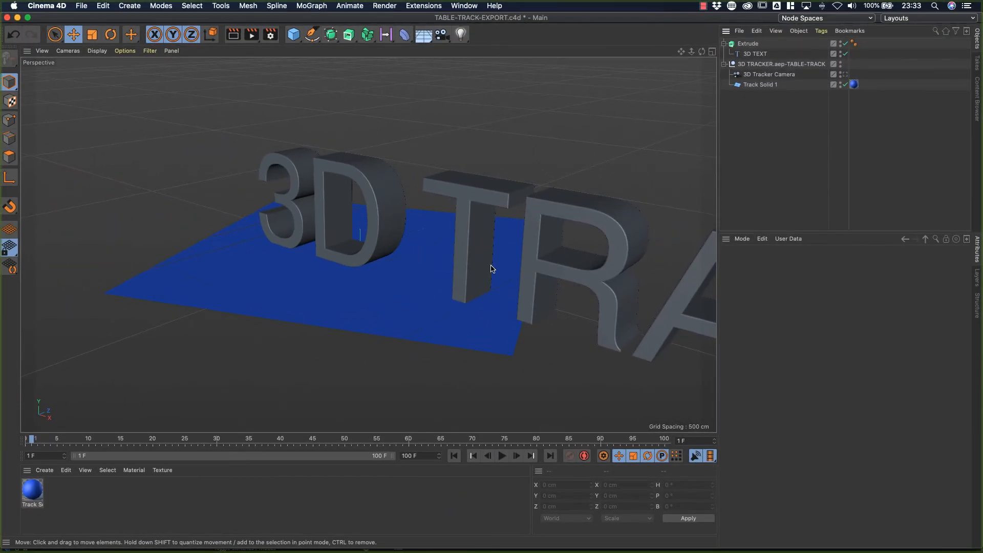
# - Move the Extrude object along X to about -3475.5 cm and change the 3D TEXT wording to "CINEMA 4D"
pyautogui.click(472, 262)
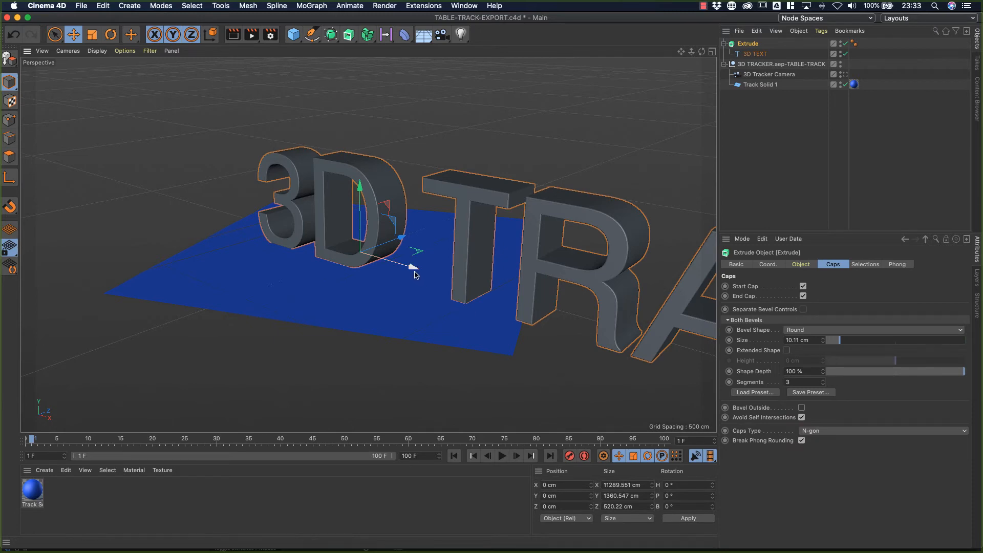
pyautogui.moveTo(416, 269); pyautogui.dragTo(250, 214)
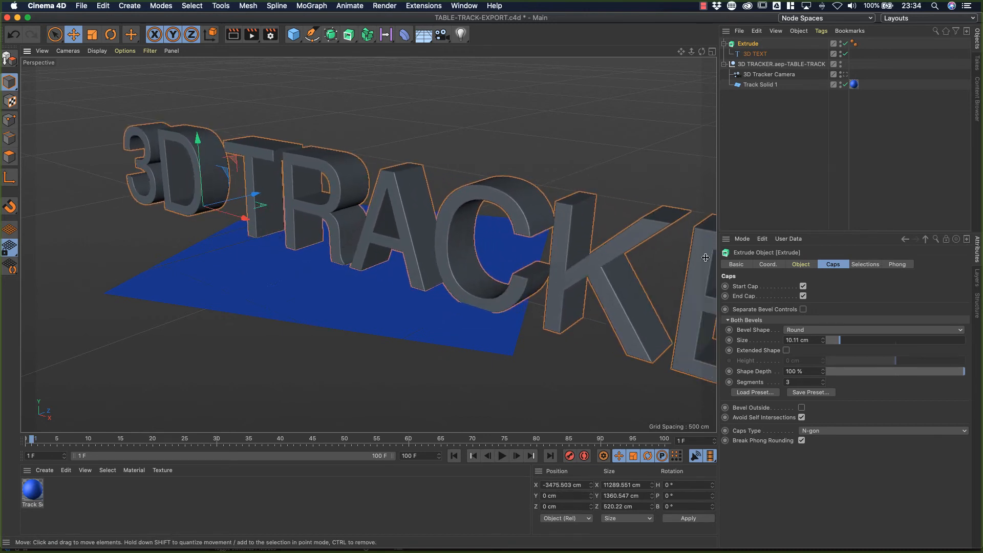
pyautogui.click(822, 55)
pyautogui.write('CINEMA 4D')
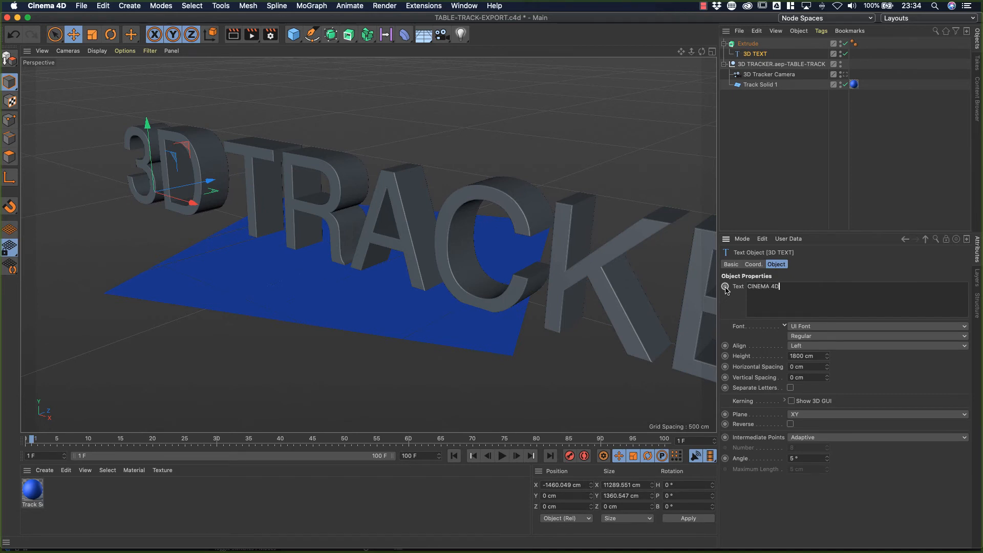
# - Move the 3D TEXT spline along X to about -635 cm and set its horizontal spacing to -159 cm
pyautogui.moveTo(191, 203); pyautogui.dragTo(187, 225)
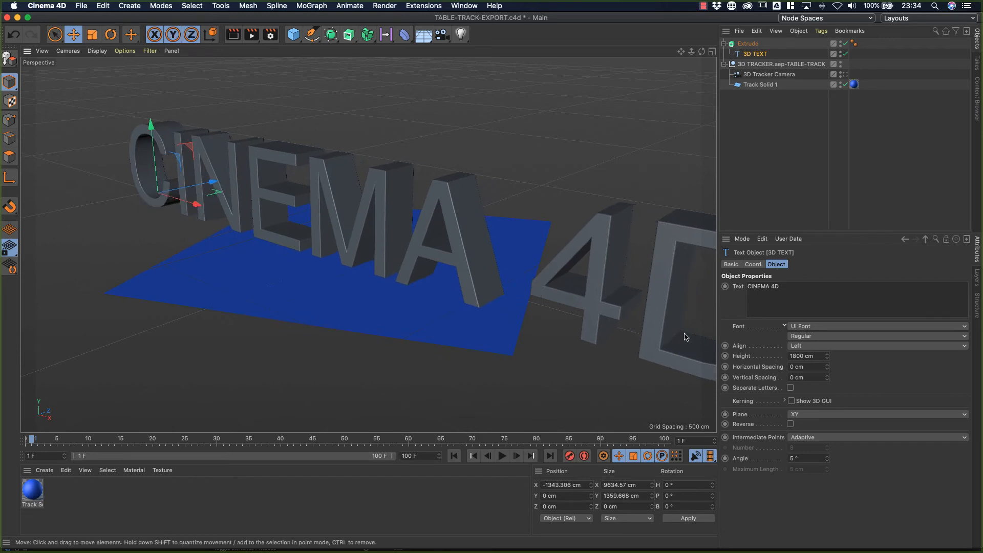
pyautogui.click(756, 44)
pyautogui.click(755, 54)
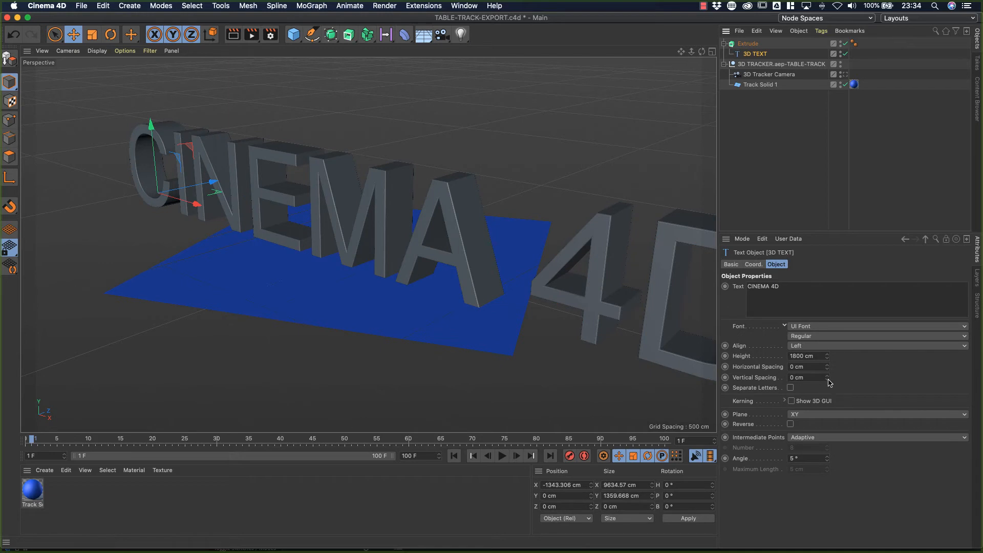
pyautogui.moveTo(829, 371); pyautogui.dragTo(803, 381)
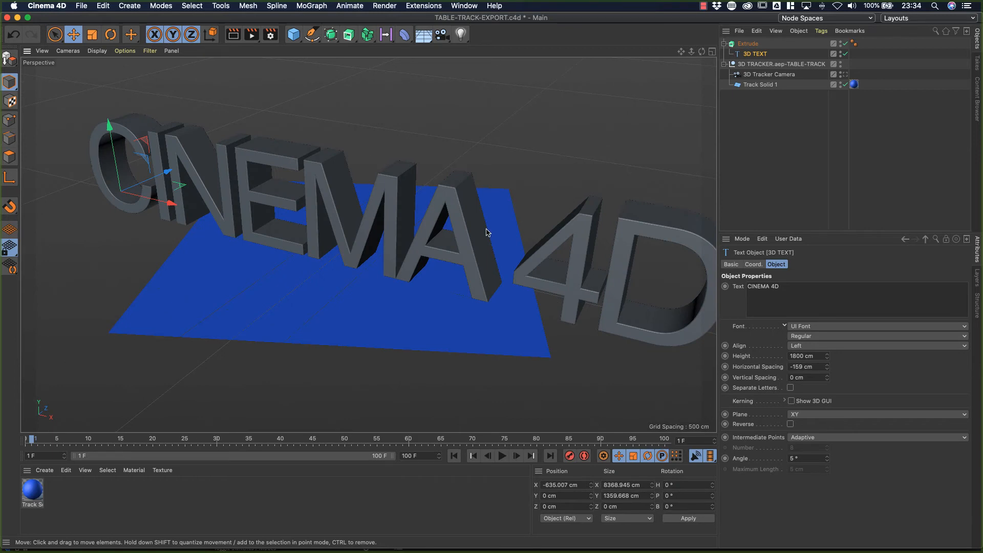
# - Set the 3D TEXT font to Gotham Black and move the spline along X to about -1752 cm
pyautogui.click(874, 327)
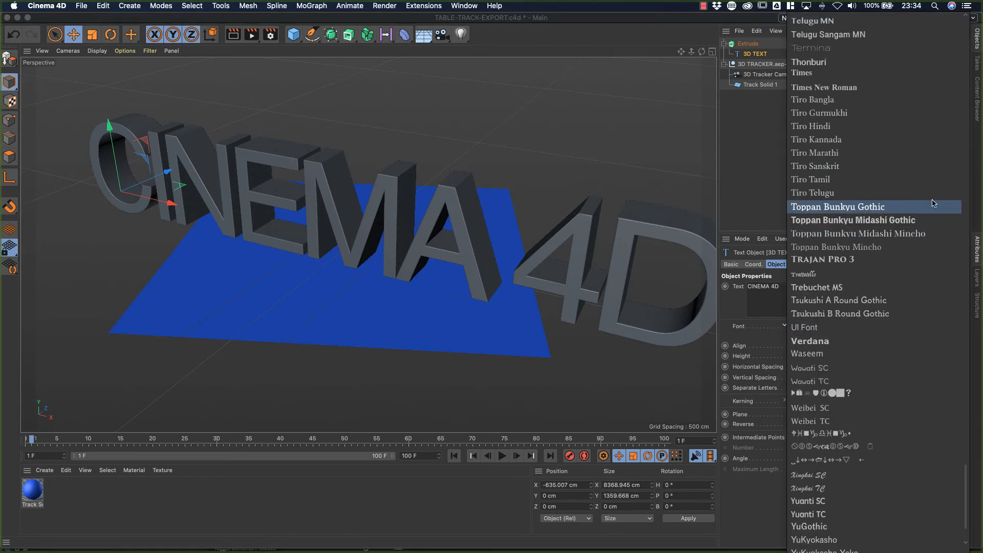
pyautogui.scroll(20, 881, 251)
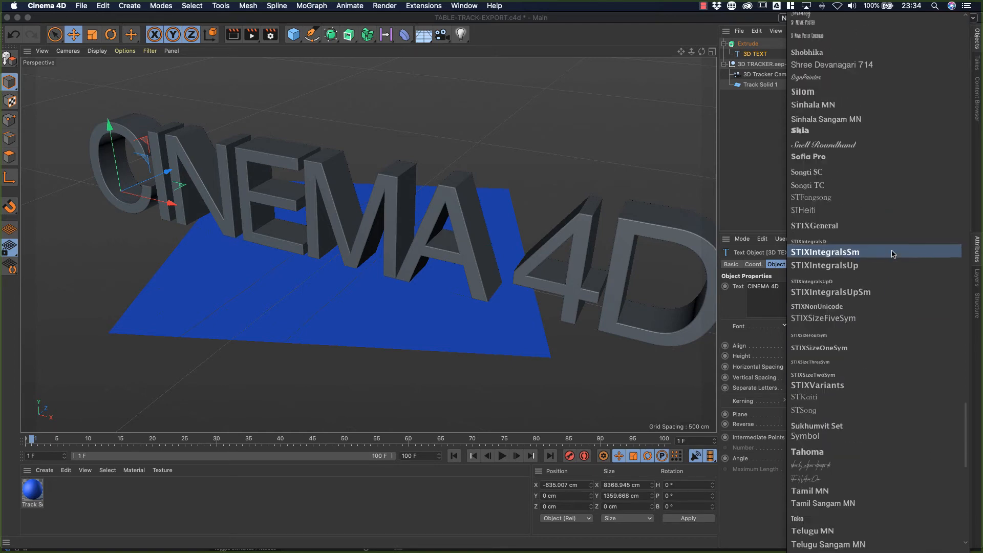
pyautogui.scroll(10, 892, 254)
pyautogui.click(884, 373)
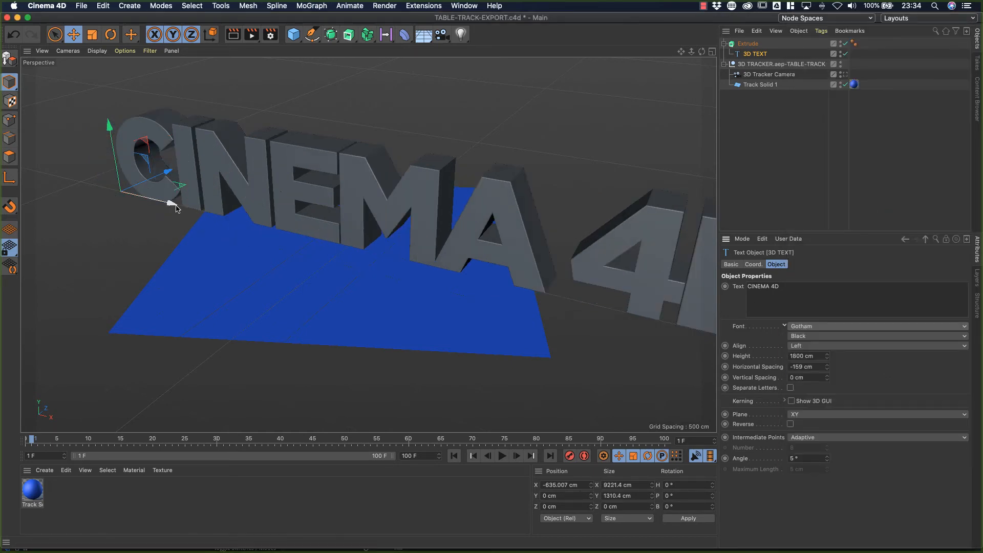
pyautogui.moveTo(172, 203); pyautogui.dragTo(122, 203)
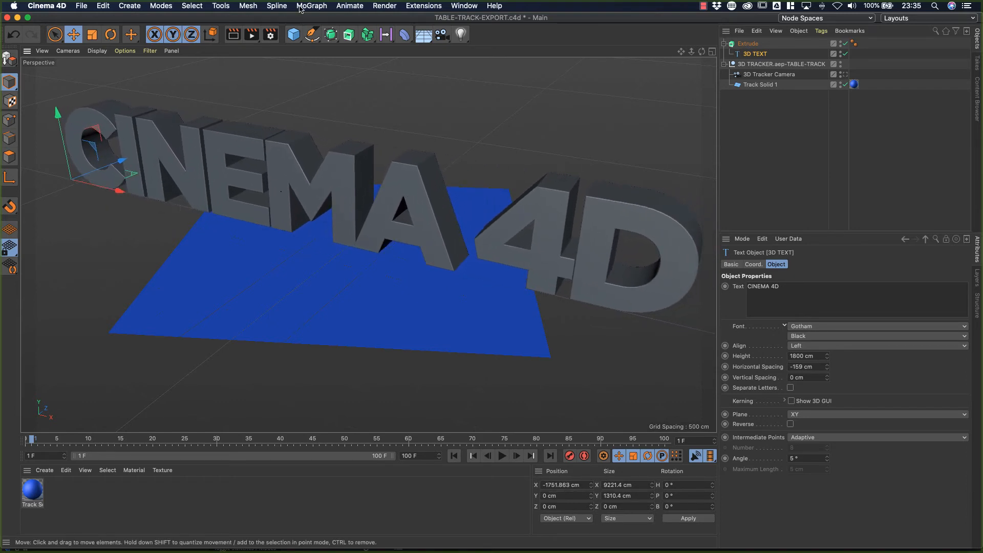
# - Test-render the CINEMA 4D text in the perspective view
pyautogui.click(233, 34)
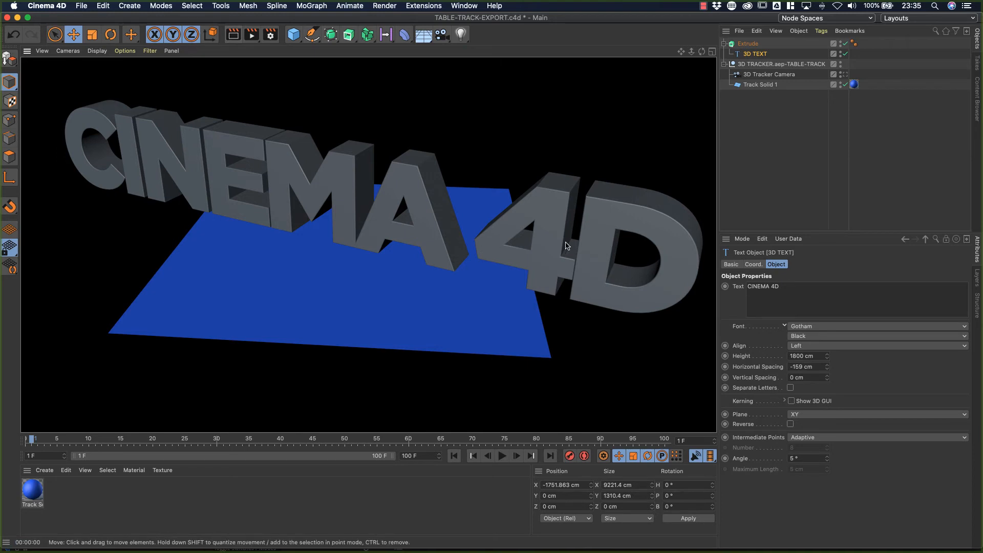
pyautogui.click(793, 152)
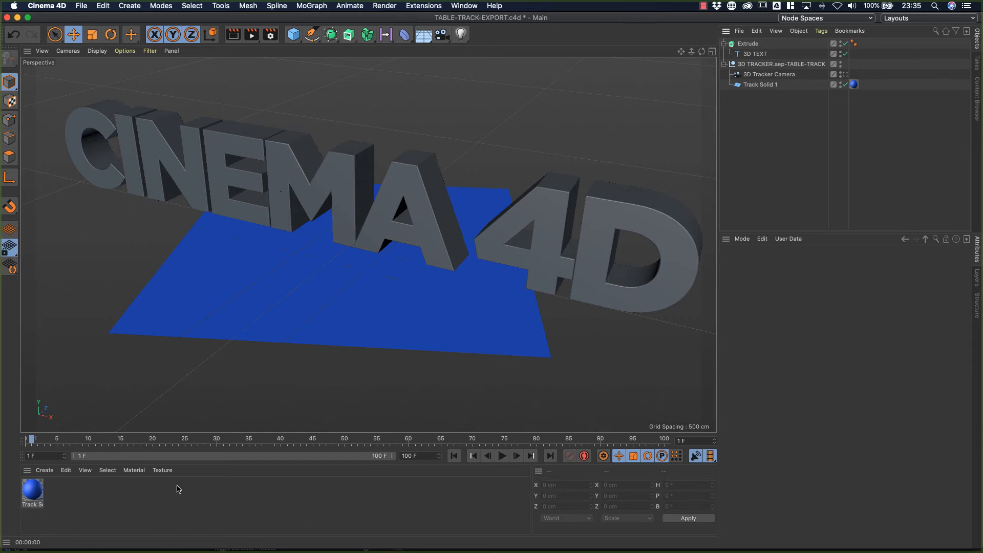
pyautogui.click(35, 497)
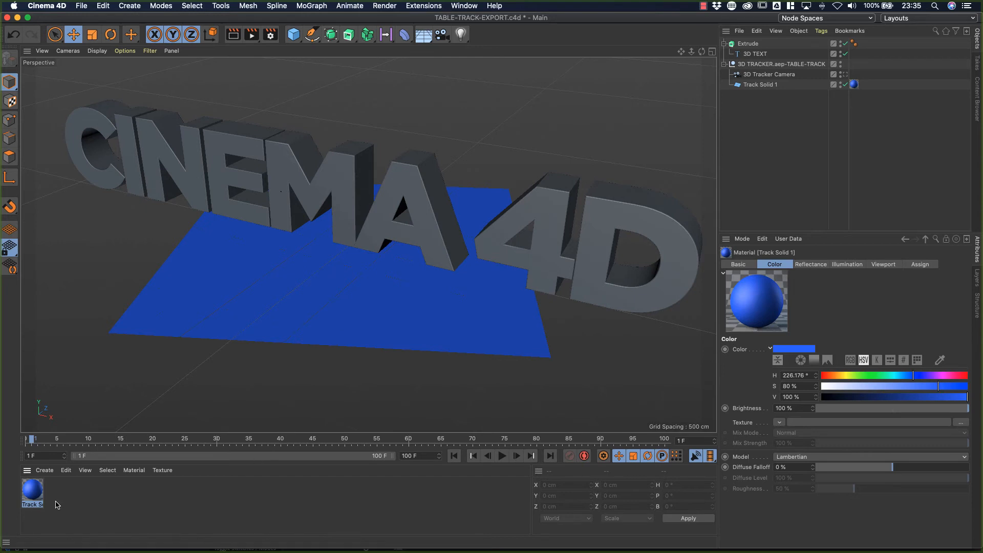
pyautogui.click(122, 479)
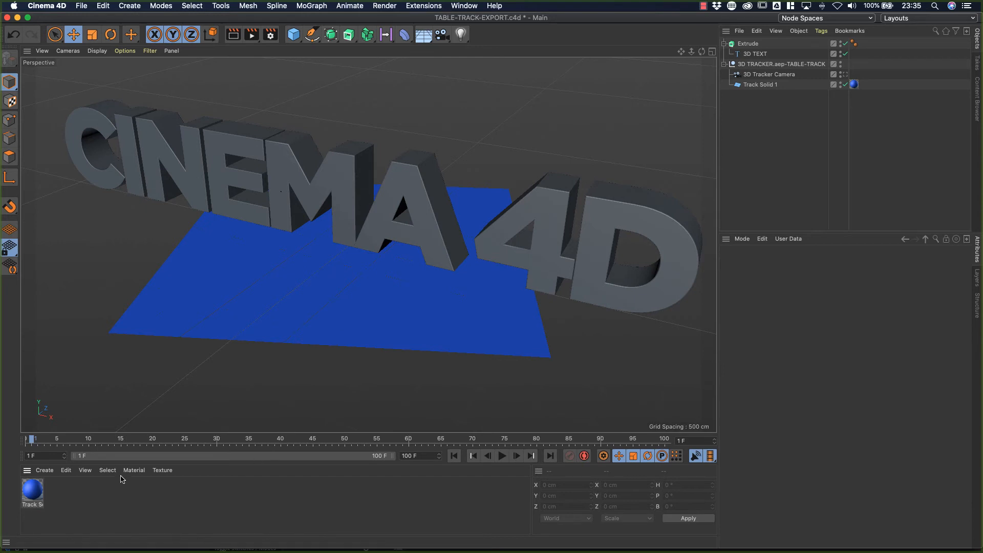
pyautogui.click(46, 471)
pyautogui.moveTo(66, 373)
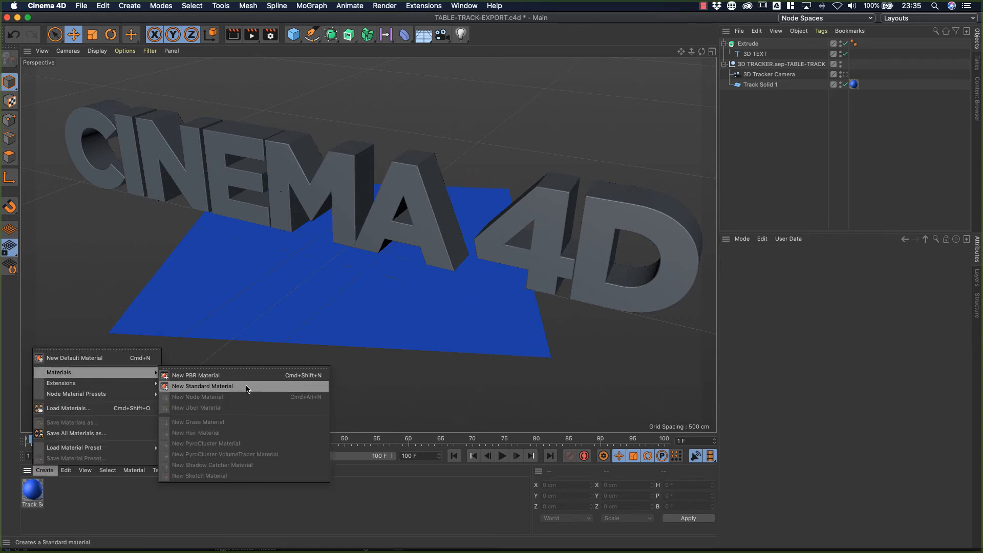
pyautogui.click(326, 510)
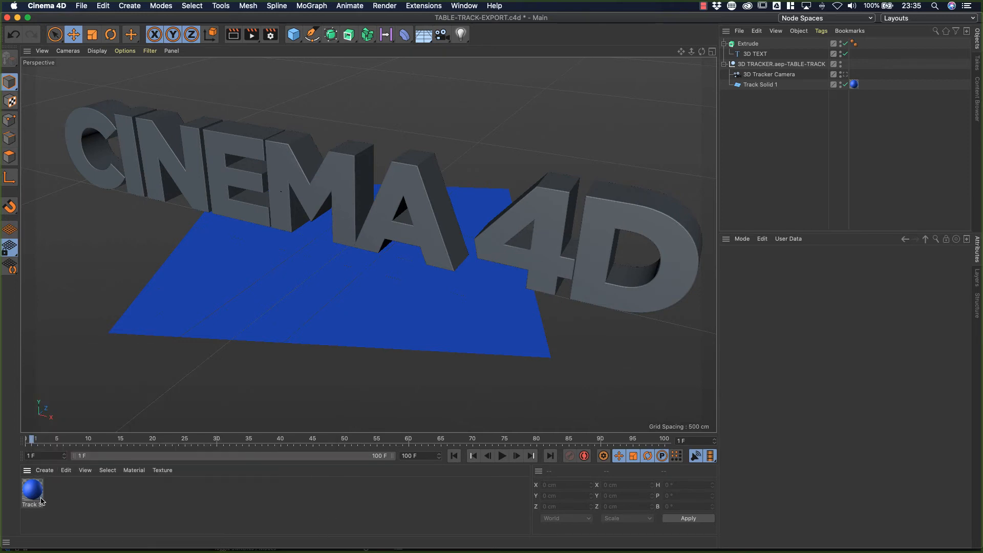
# - Duplicate the blue Track Solid 1 material
pyautogui.keyDown('ctrl'); pyautogui.moveTo(34, 493); pyautogui.dragTo(59, 492); pyautogui.keyUp('ctrl')
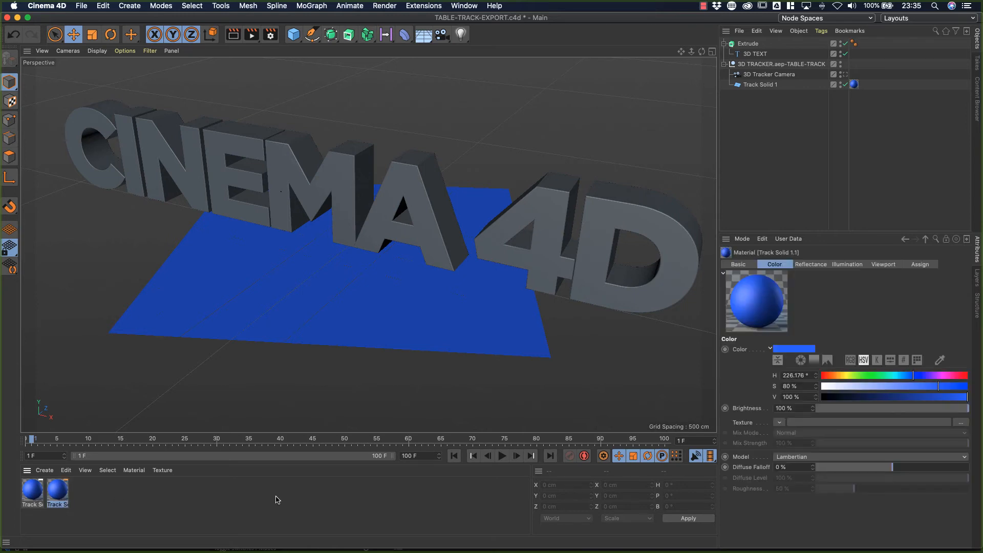
# - Recolor the duplicated Track Solid 1.1 material orange, with hue 32°, saturation 80% and value 100%
pyautogui.click(224, 497)
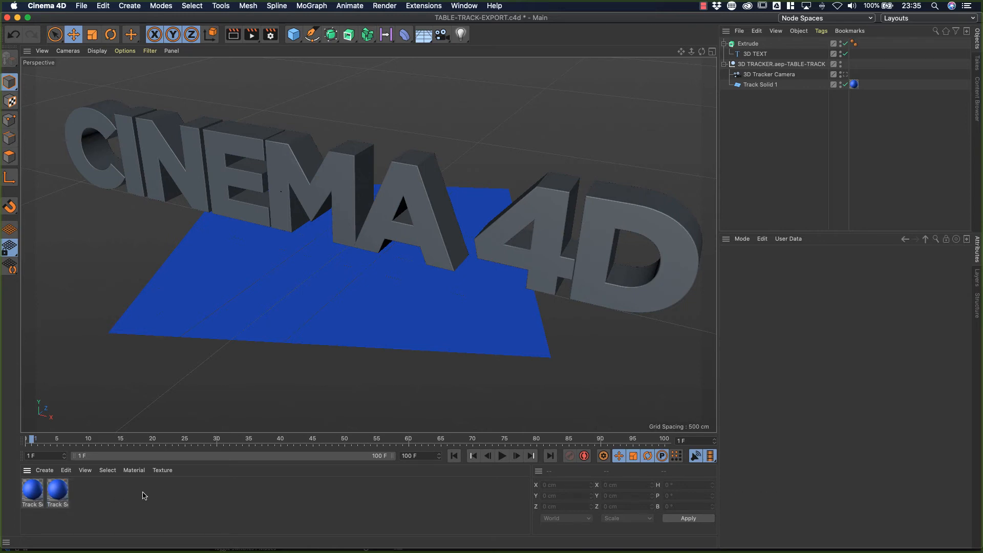
pyautogui.doubleClick(59, 493)
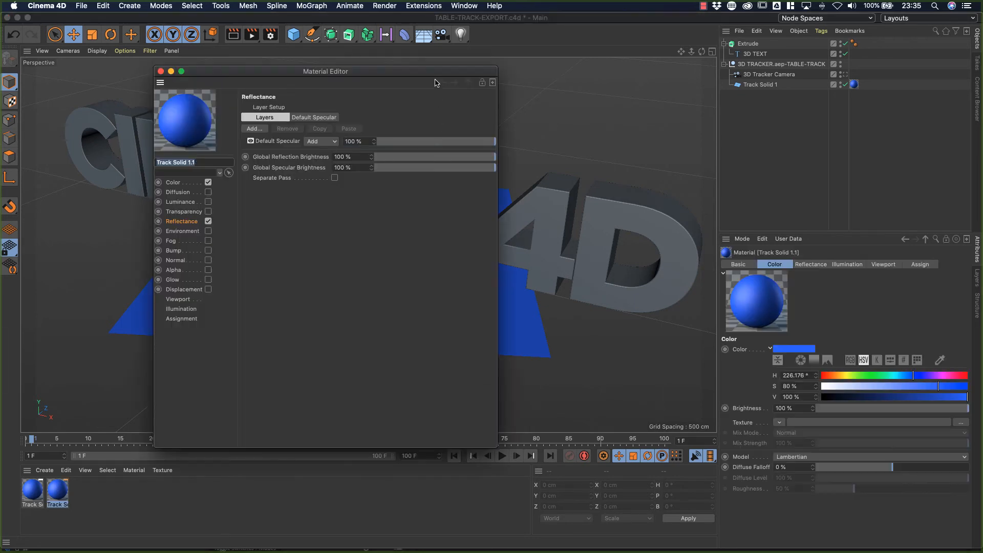
pyautogui.moveTo(435, 78); pyautogui.dragTo(606, 109)
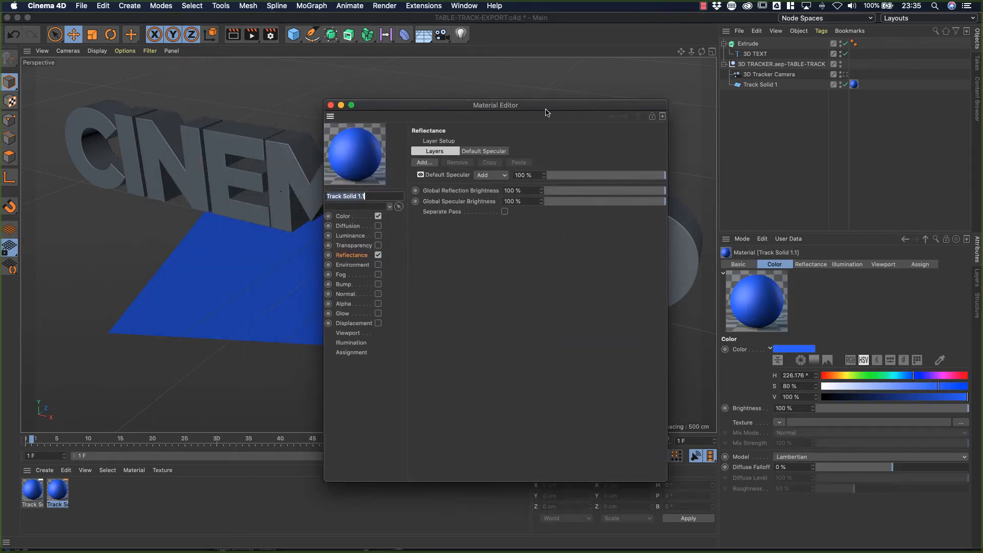
pyautogui.click(345, 217)
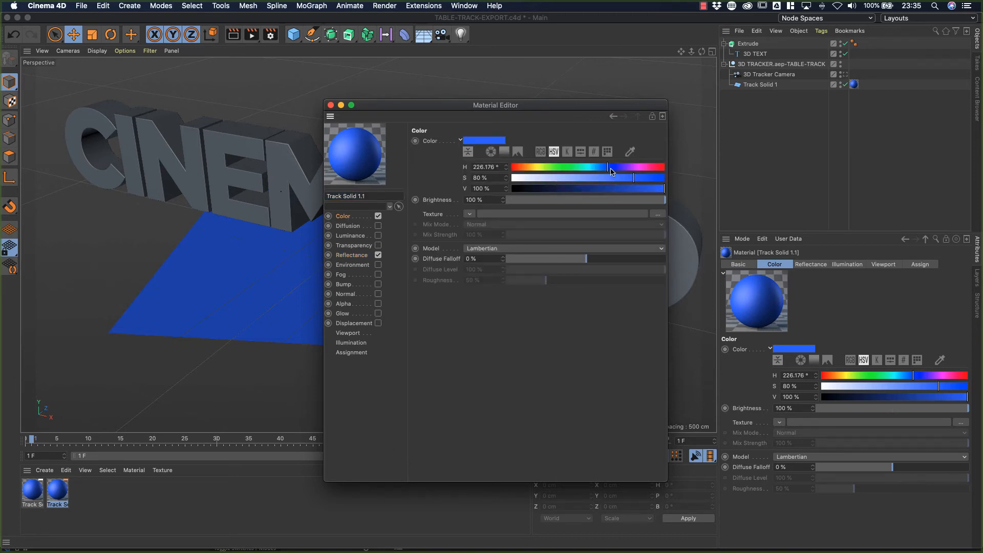
pyautogui.moveTo(609, 169); pyautogui.dragTo(530, 171)
pyautogui.moveTo(634, 180); pyautogui.dragTo(631, 179)
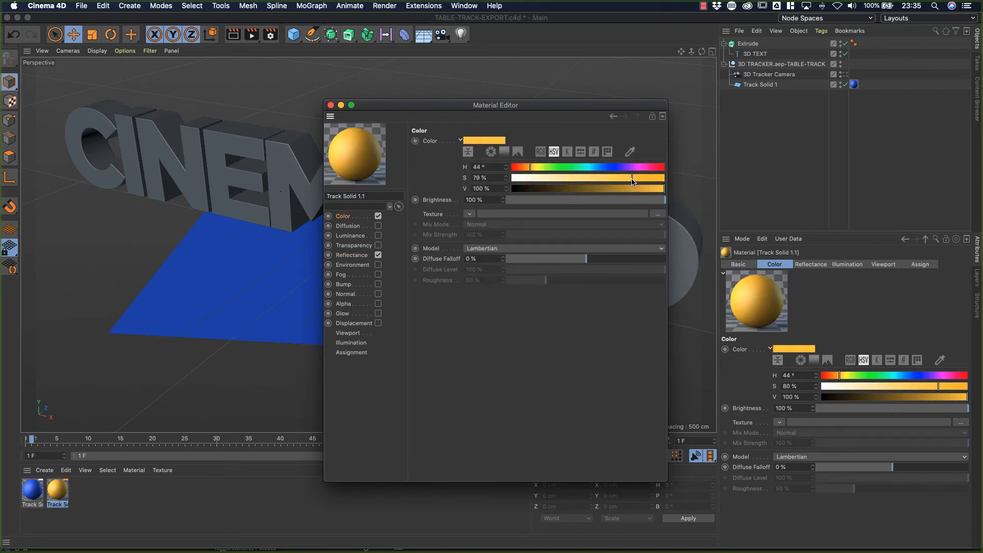
pyautogui.moveTo(530, 168); pyautogui.dragTo(526, 170)
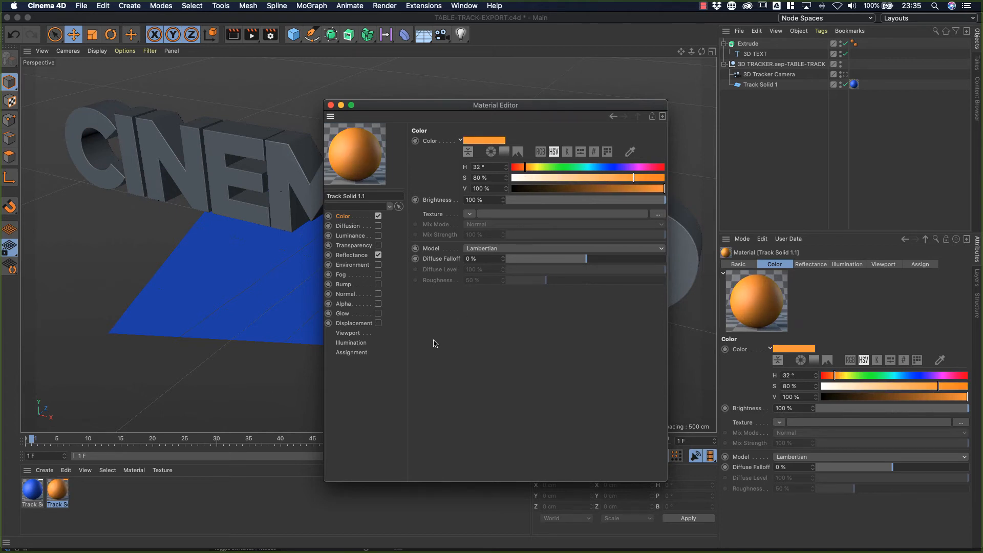
pyautogui.moveTo(541, 107); pyautogui.dragTo(527, 103)
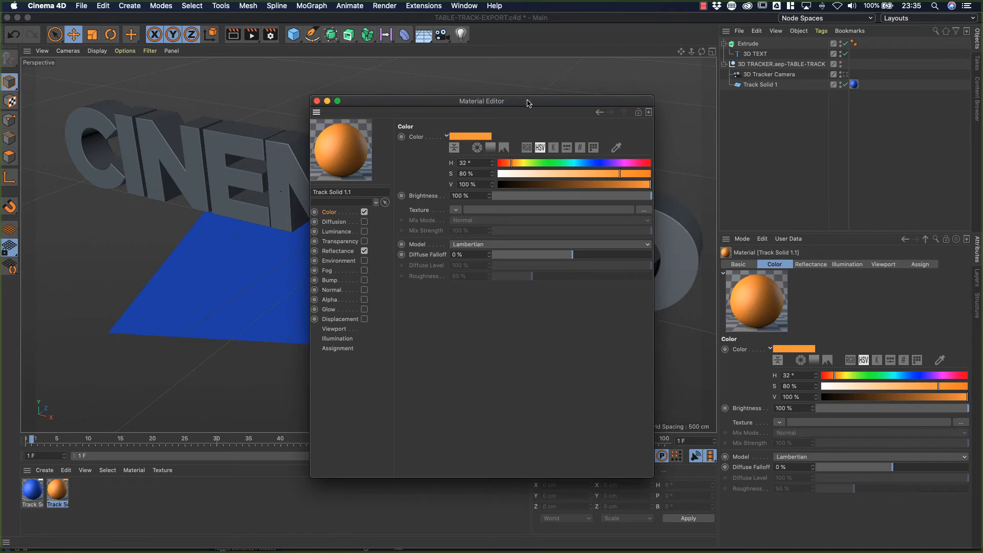
pyautogui.click(316, 101)
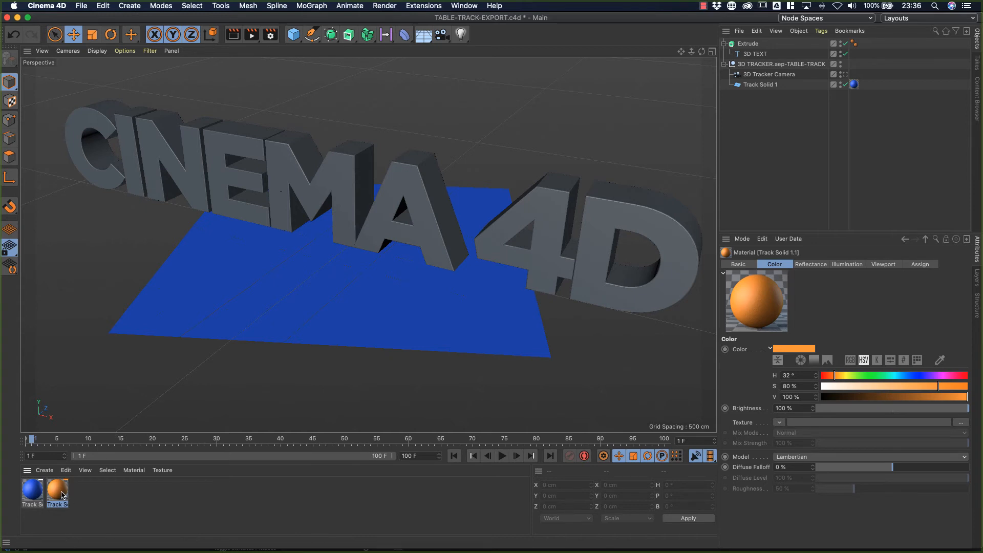
# - Apply the orange material to the extruded CINEMA 4D text and test-render the perspective view
pyautogui.moveTo(62, 494); pyautogui.dragTo(422, 196)
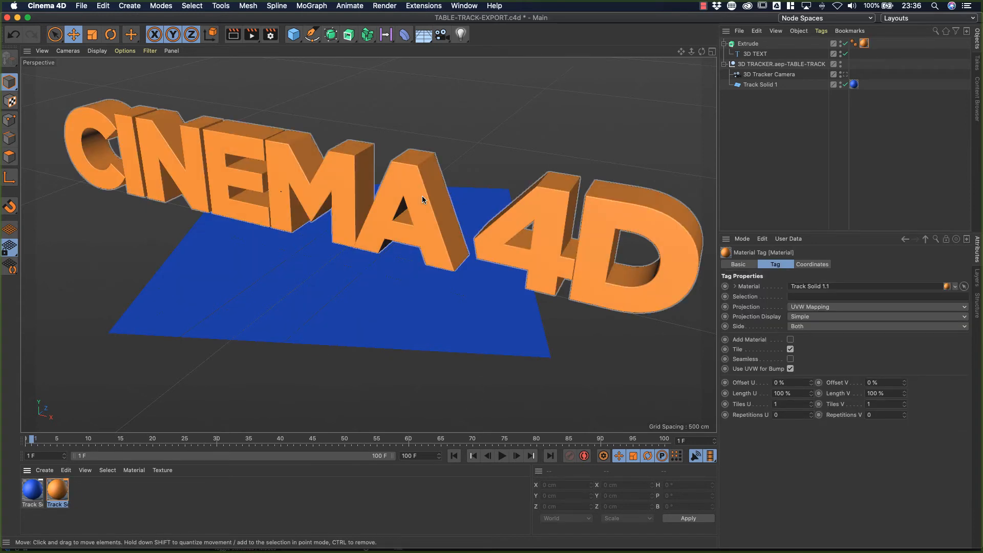
pyautogui.hotkey('ctrl', 'r')
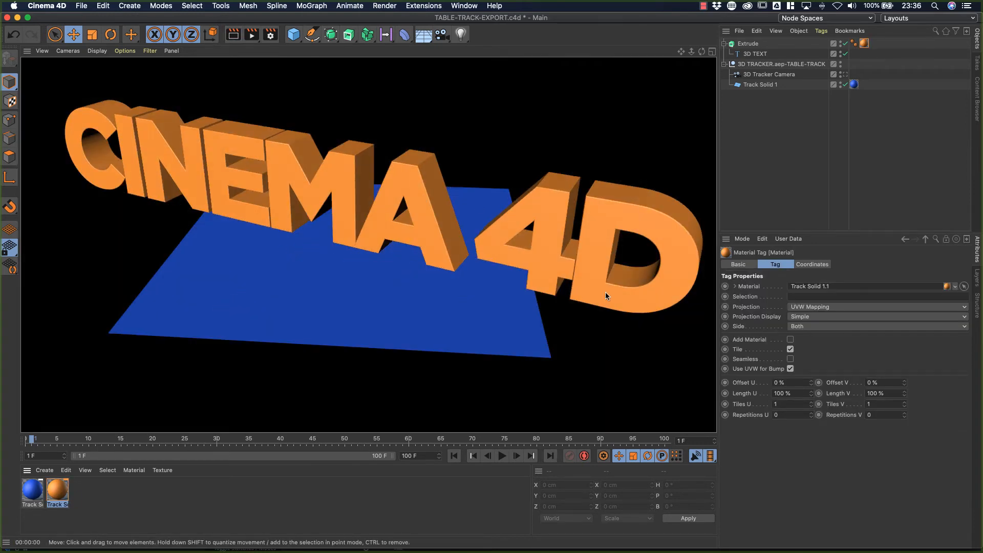
pyautogui.click(616, 134)
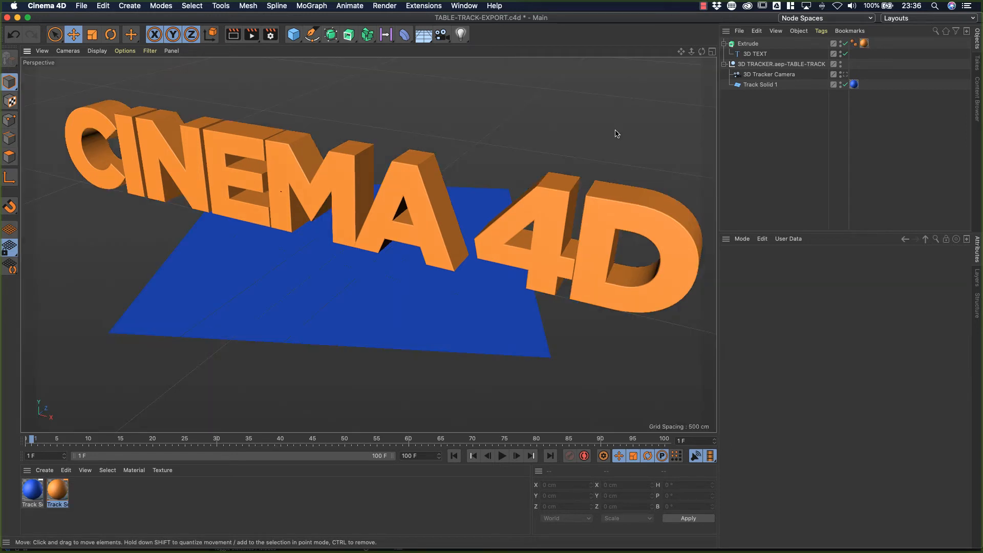
# - Look through the 3D Tracker Camera and save the scene
pyautogui.click(845, 75)
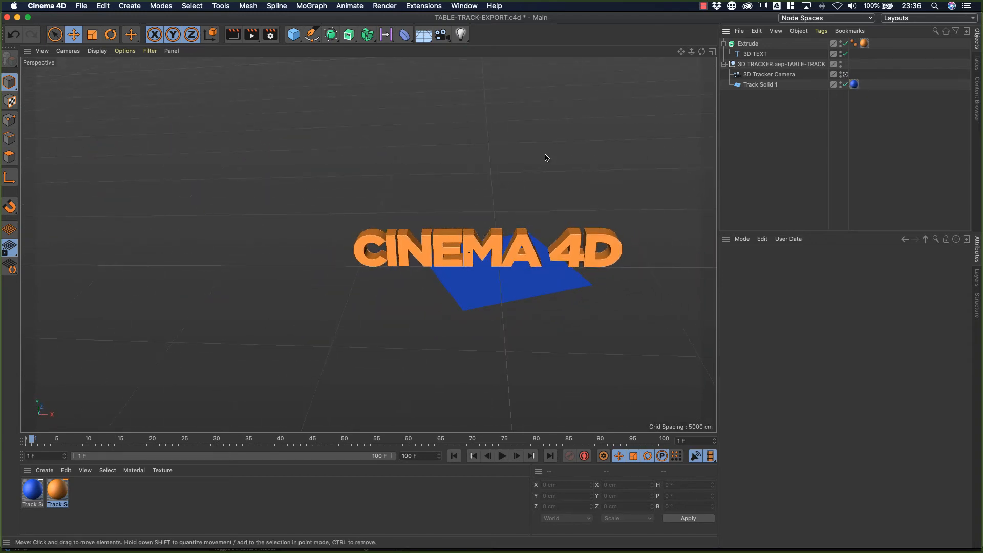
pyautogui.press('super+s')
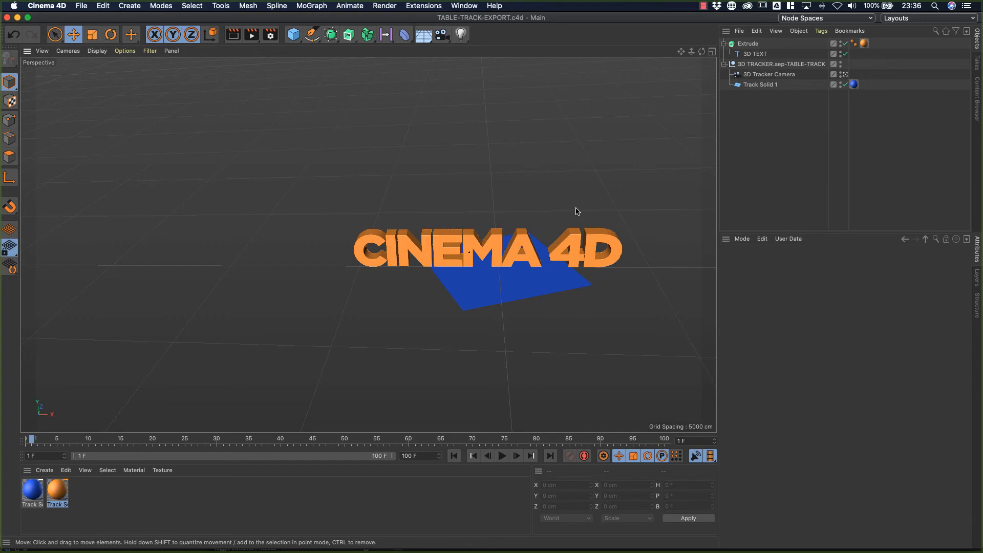
# - Switch to After Effects and play the TABLE-TRACK composition from the first frame to check the orange text
pyautogui.press('super+Tab')
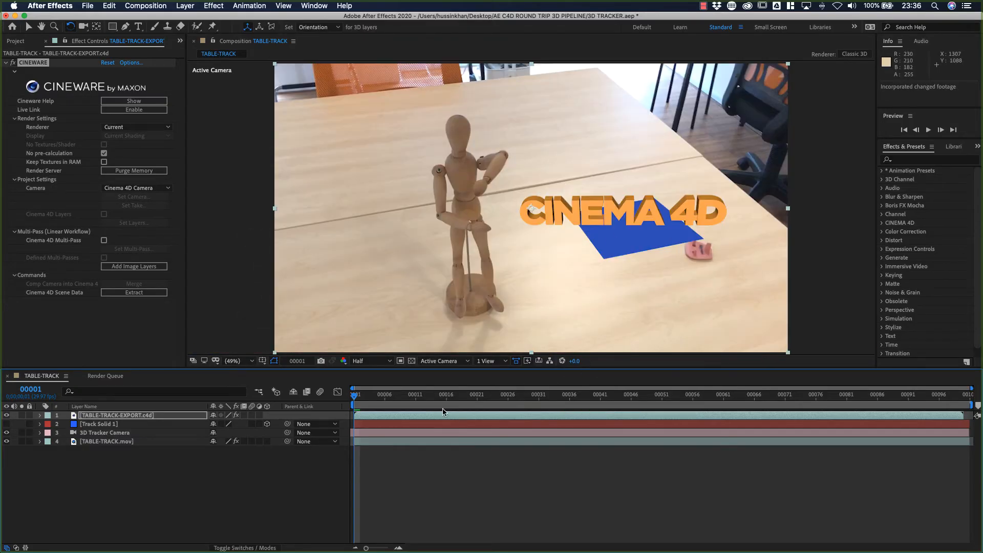
pyautogui.moveTo(401, 398); pyautogui.dragTo(332, 406)
pyautogui.press('space')
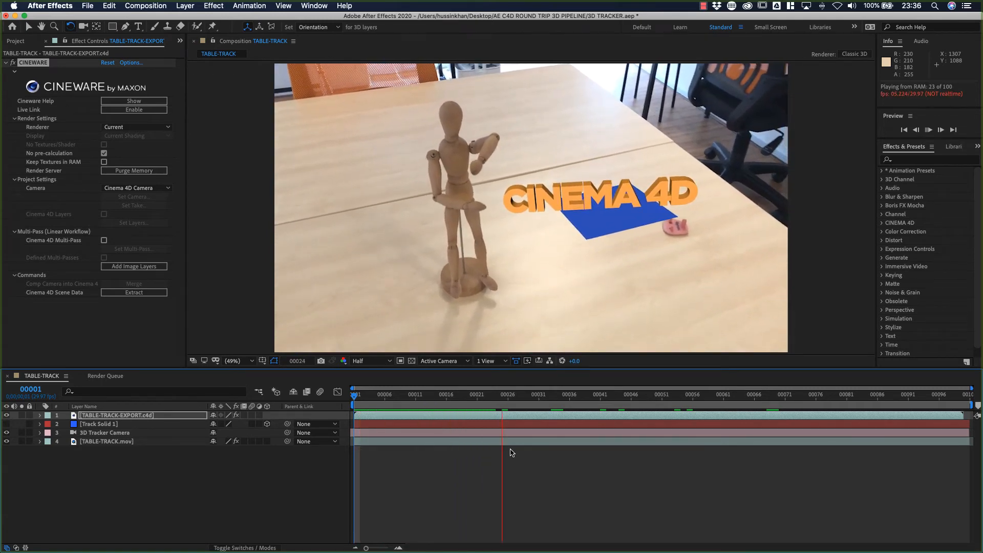
pyautogui.press('space')
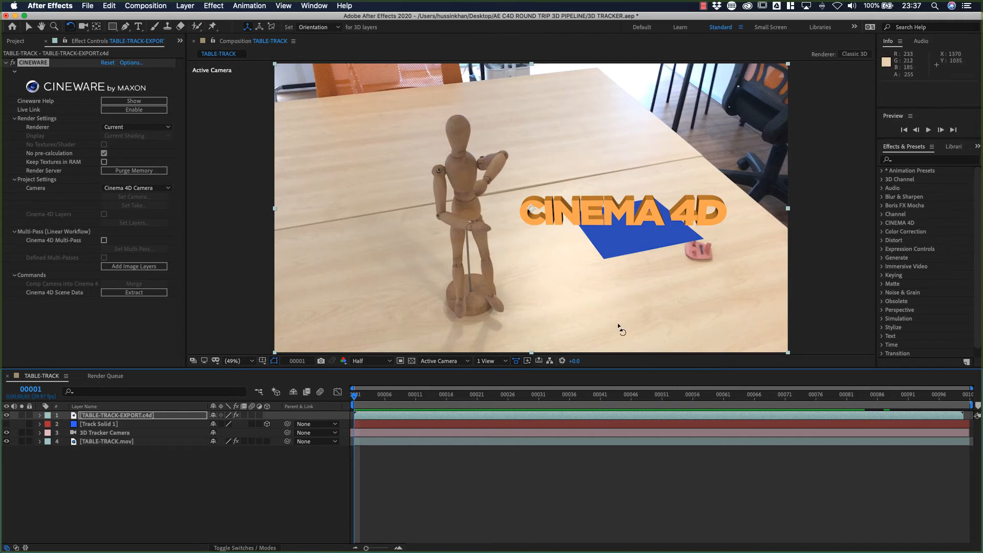
# - Switch back to Cinema 4D and disable the blue Track Solid 1 plane
pyautogui.press('super+Tab')
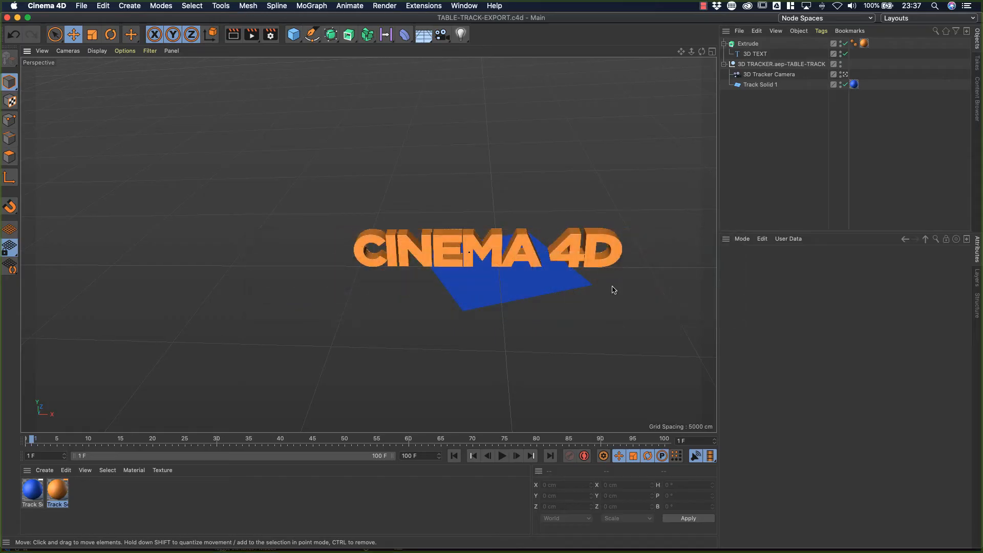
pyautogui.click(517, 295)
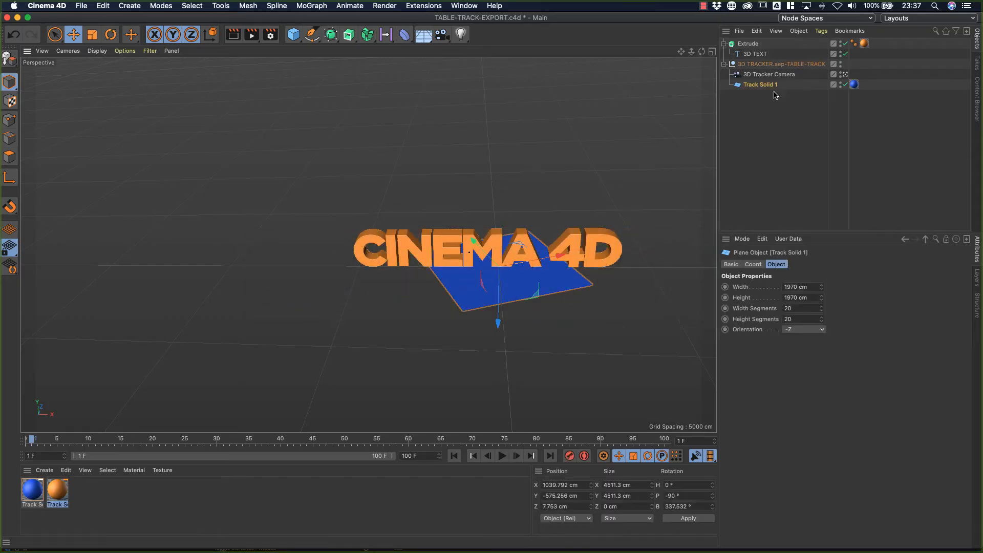
pyautogui.click(846, 86)
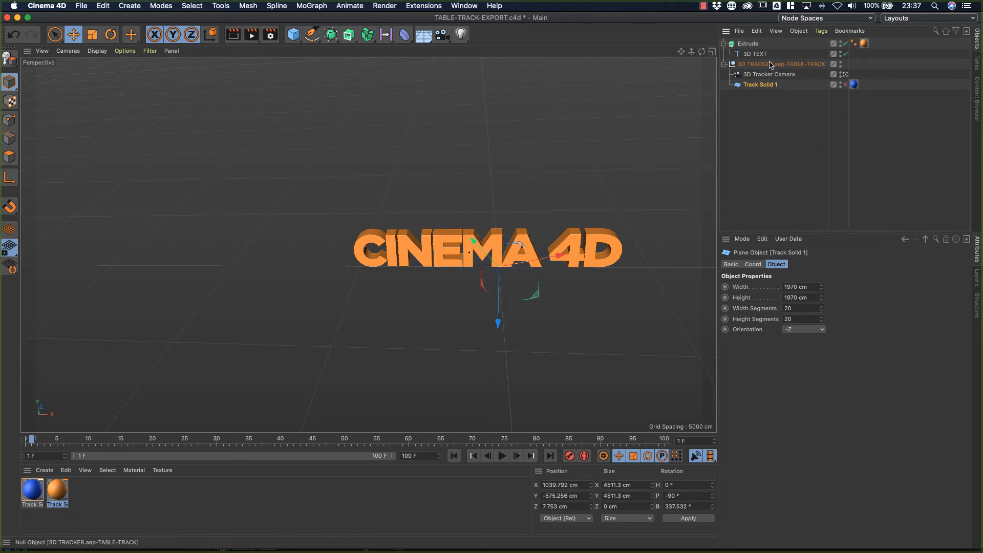
# - Rotate the Extrude object's heading to about 20.2° and save the scene
pyautogui.click(755, 53)
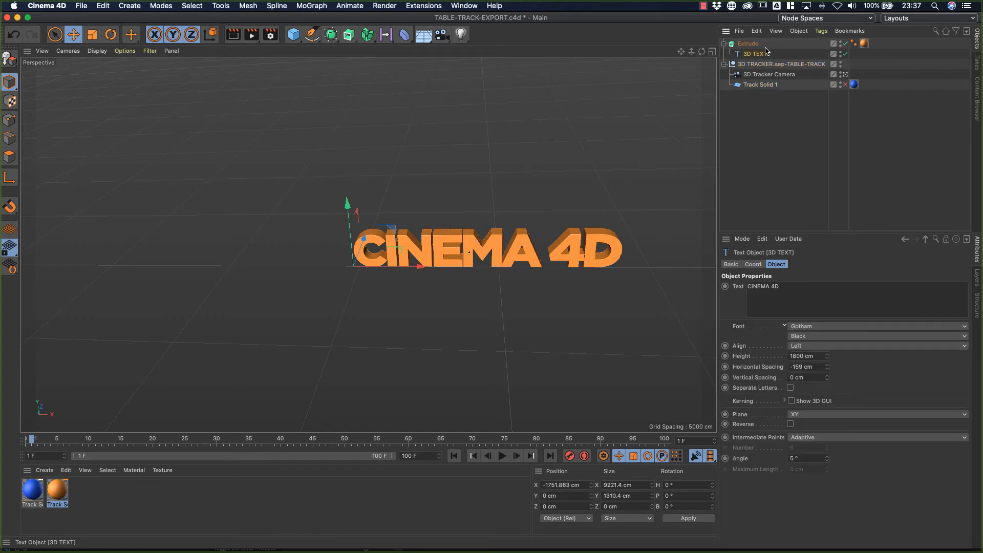
pyautogui.click(772, 110)
pyautogui.click(750, 45)
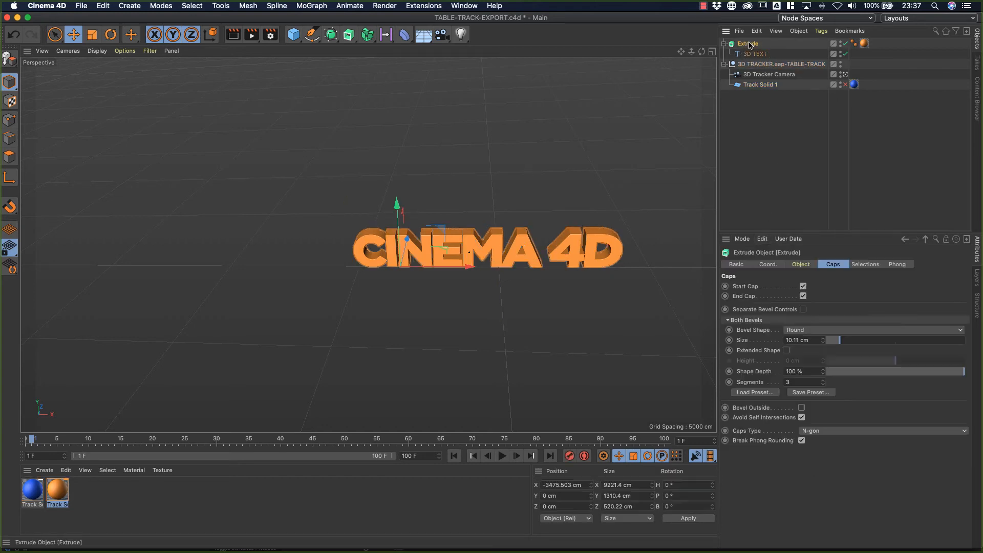
pyautogui.click(110, 34)
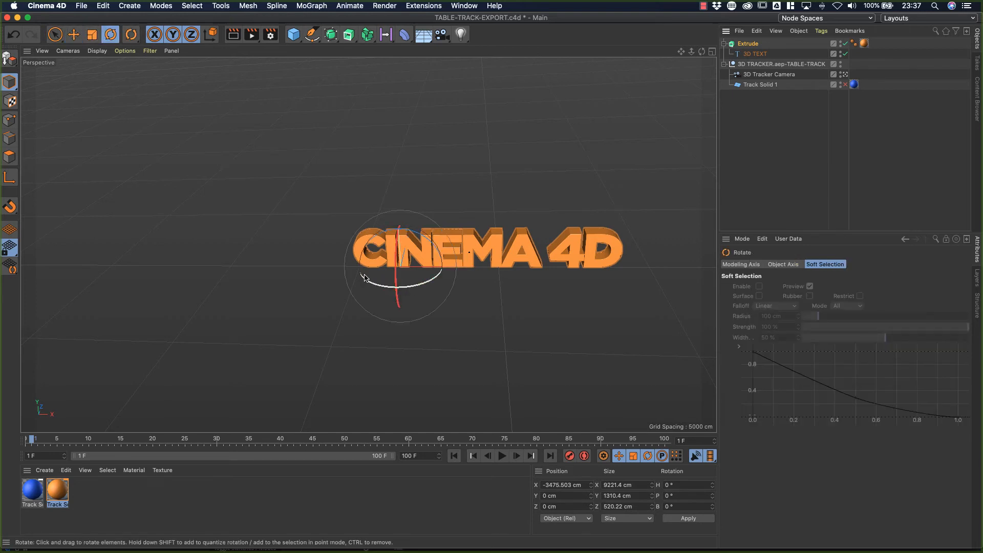
pyautogui.moveTo(410, 288); pyautogui.dragTo(424, 285)
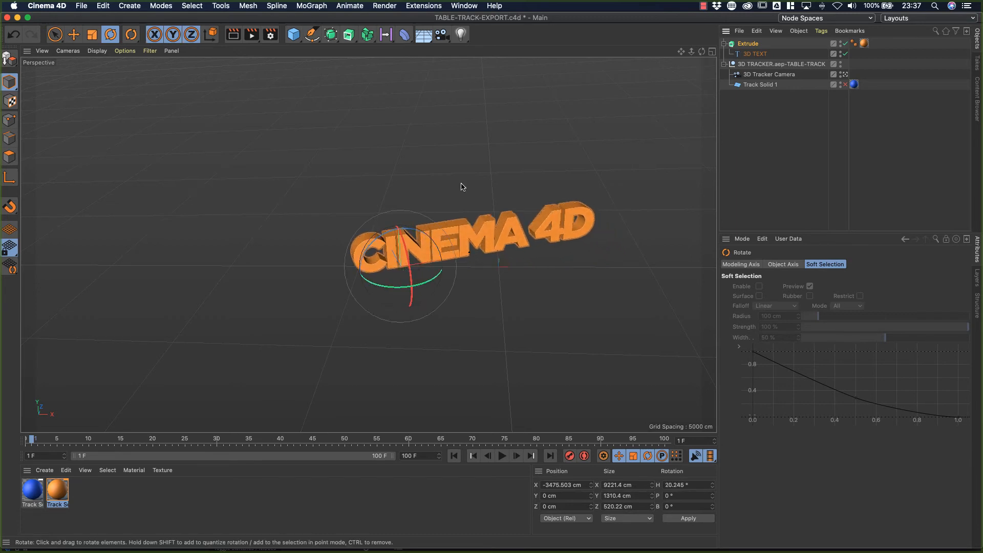
pyautogui.press('super+s')
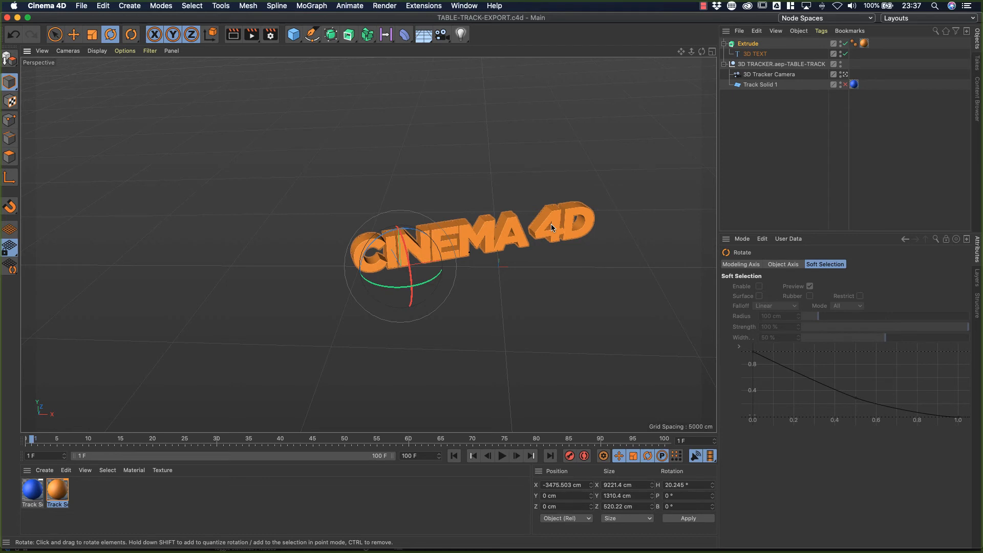
# - Check the rotated text over the table footage in After Effects
pyautogui.press('super+Tab')
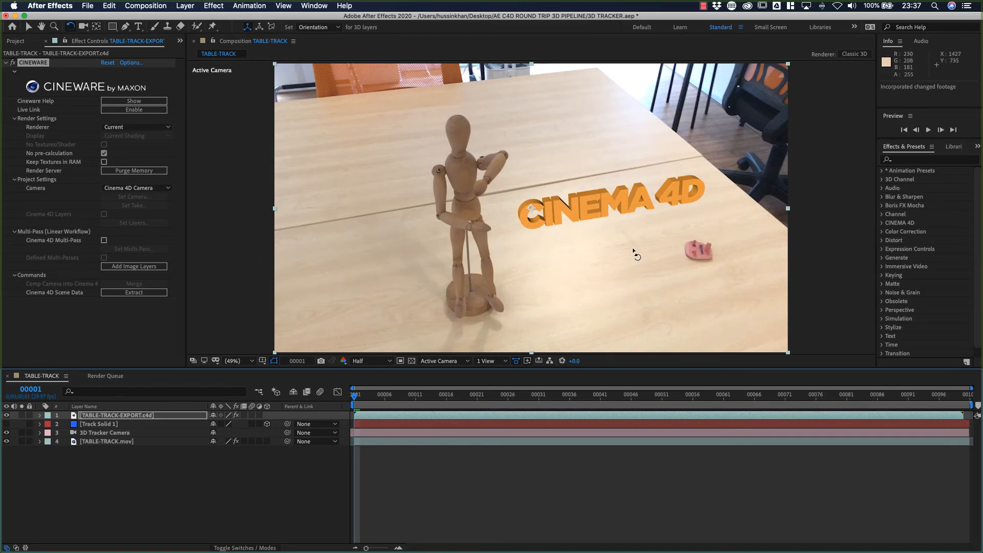
pyautogui.press('super+Tab')
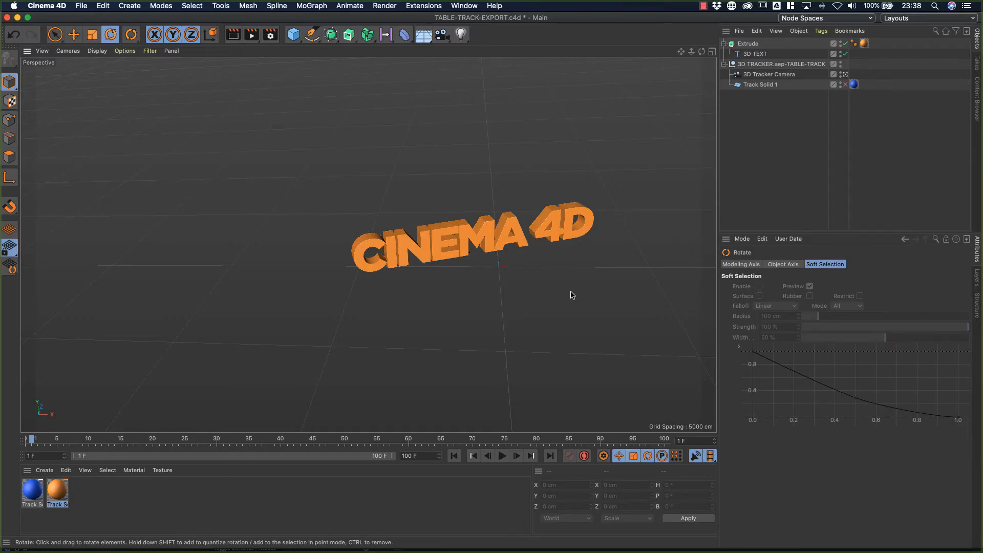
pyautogui.press('super+Tab')
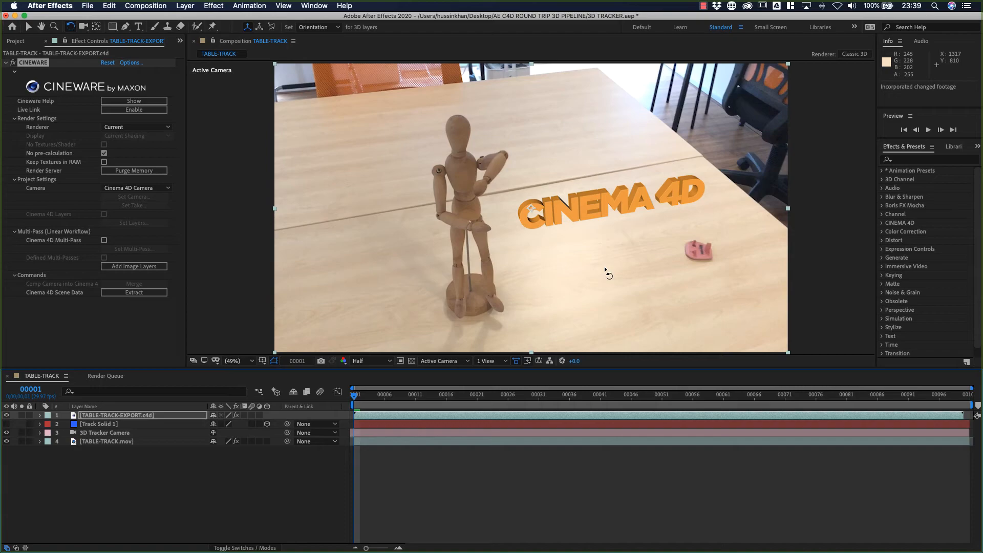
# - Return to Cinema 4D and leave the 3D Tracker Camera view so the text and camera both show in perspective
pyautogui.press('super+Tab')
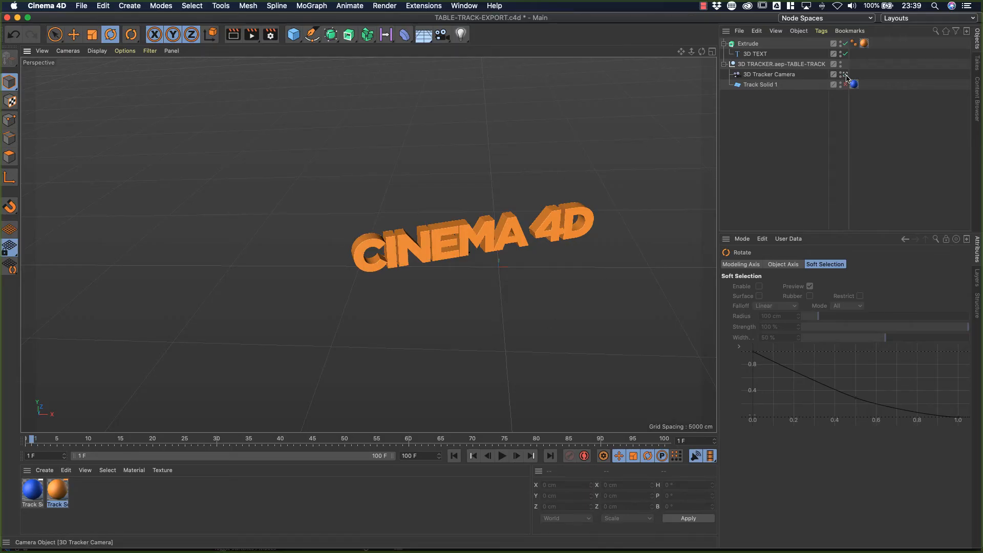
pyautogui.press('h')
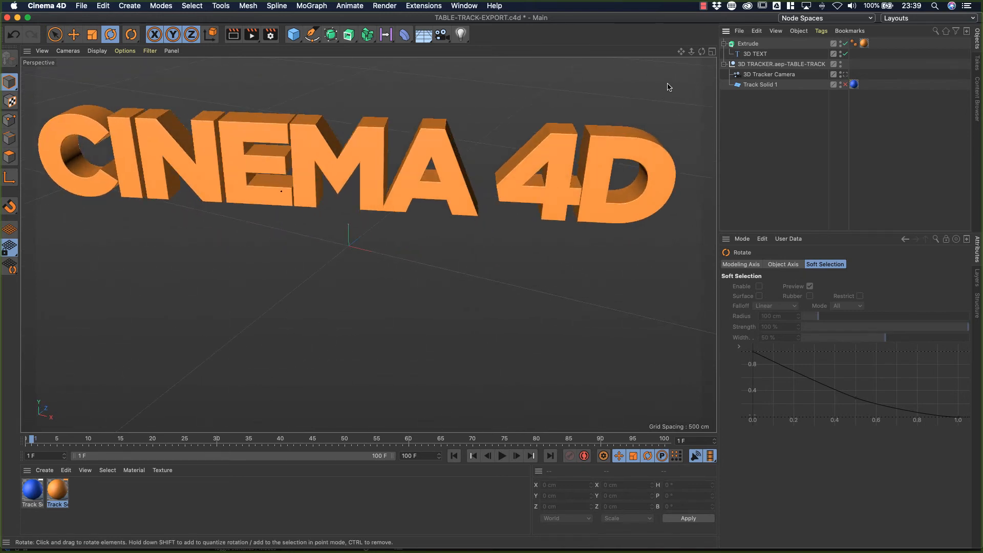
pyautogui.scroll(-10, 369, 245)
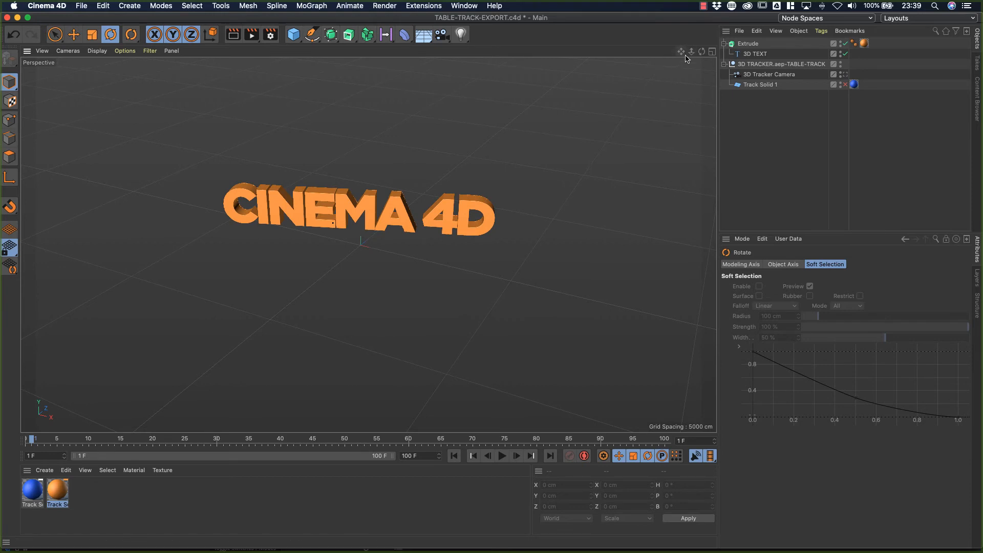
pyautogui.moveTo(692, 51); pyautogui.dragTo(610, 51)
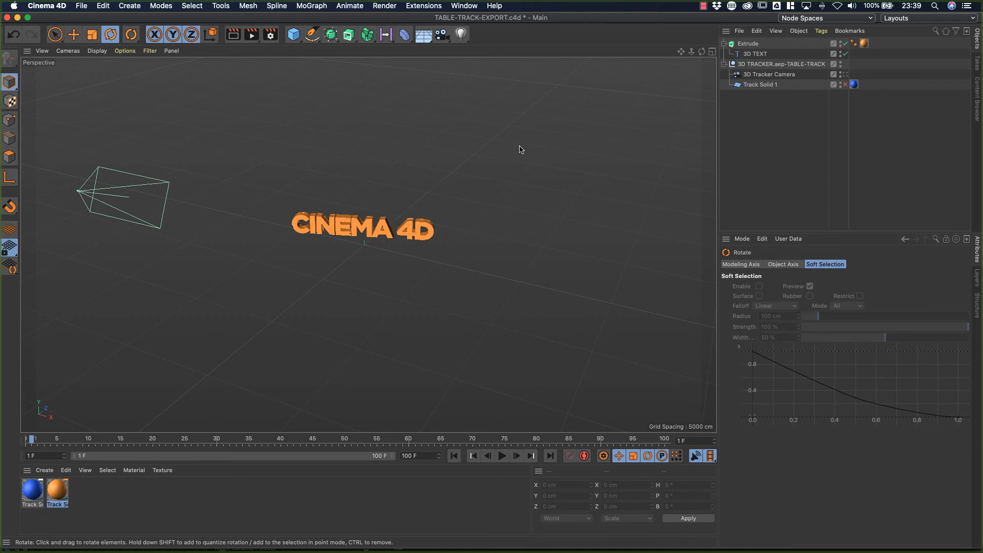
# - Add an omni light and move it above and behind the text, to about X 2248, Y 5495, Z 18455 cm
pyautogui.click(462, 38)
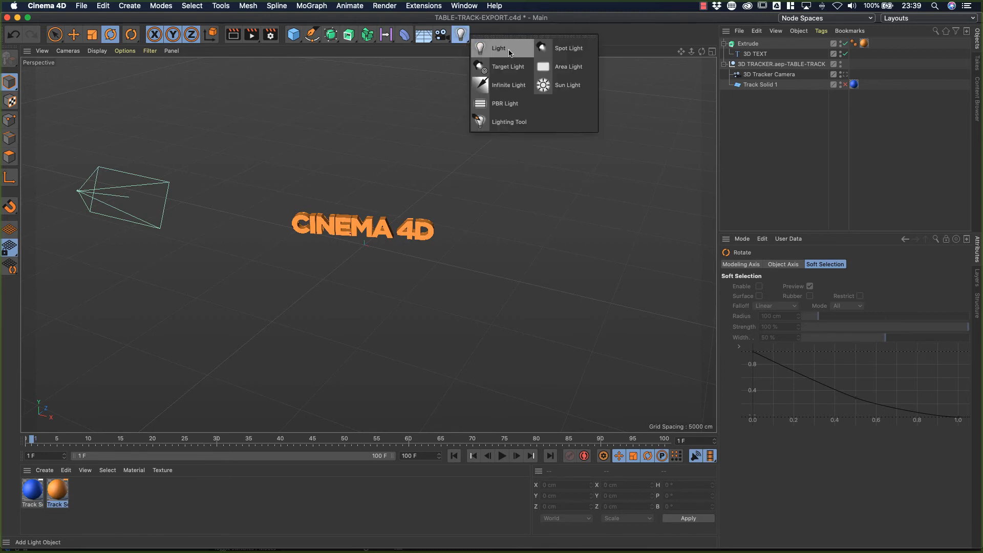
pyautogui.click(510, 53)
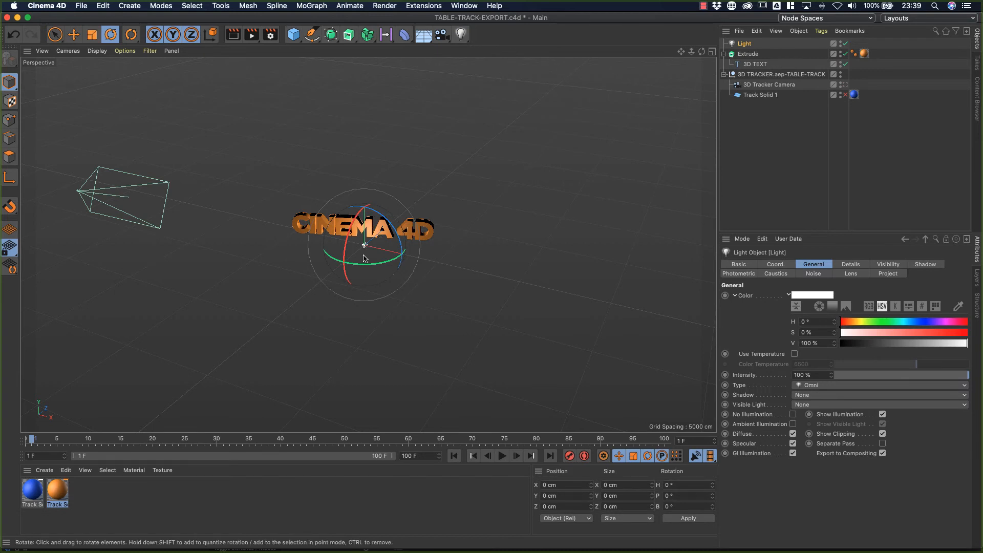
pyautogui.click(75, 39)
pyautogui.moveTo(365, 180); pyautogui.dragTo(367, 102)
pyautogui.moveTo(391, 145); pyautogui.dragTo(568, 109)
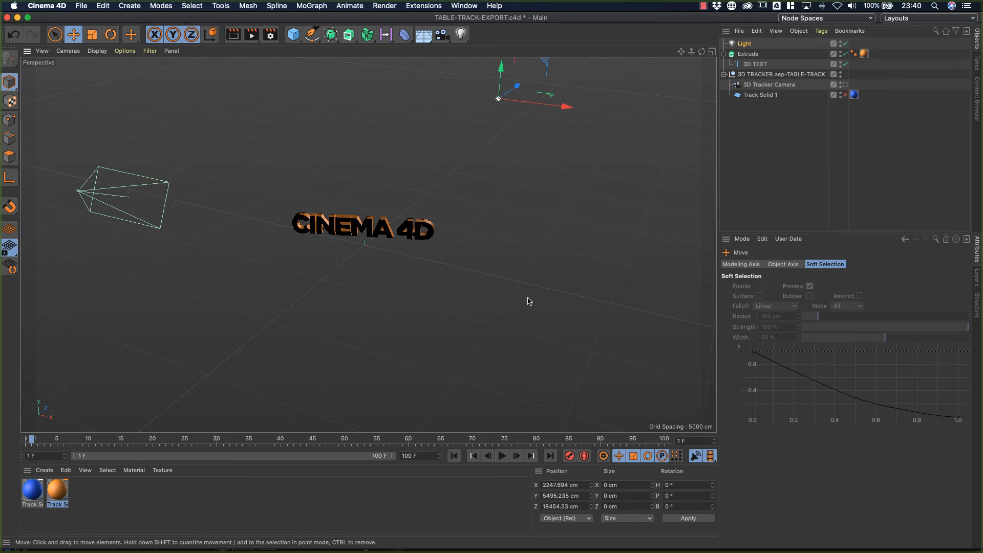
# - Reposition the omni light behind the text to about X 3975, Y 4924 cm using the Top and Front views
pyautogui.middleClick(510, 244)
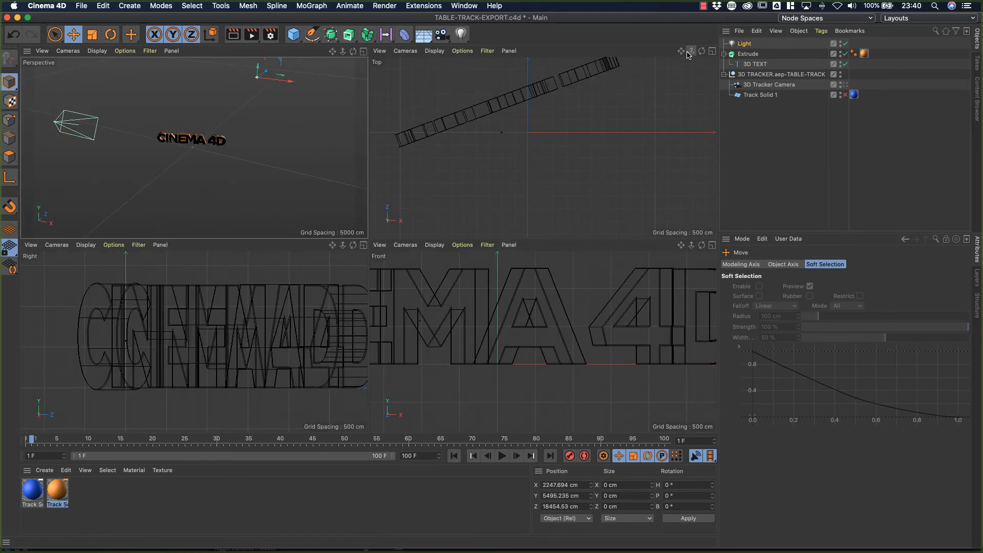
pyautogui.moveTo(691, 51); pyautogui.dragTo(685, 54)
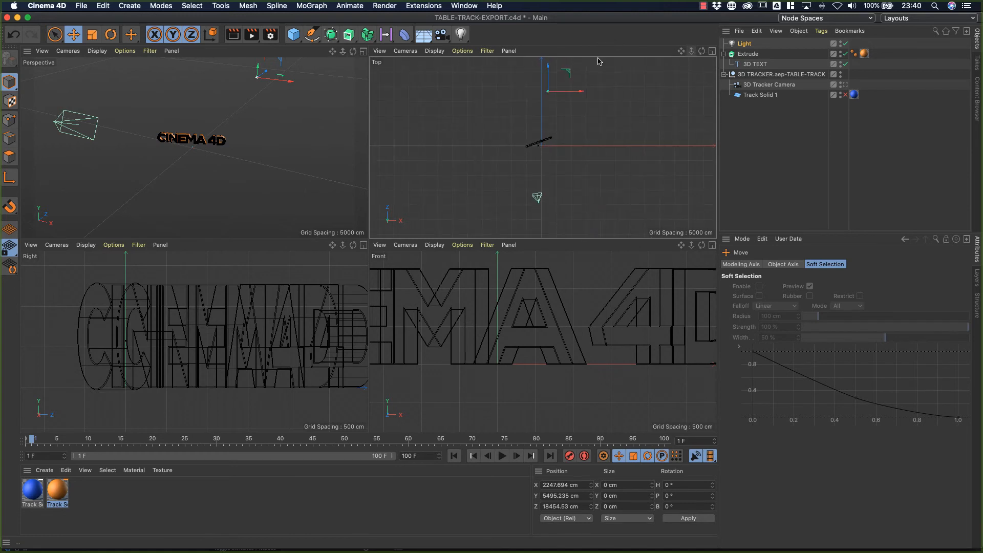
pyautogui.moveTo(582, 93); pyautogui.dragTo(586, 92)
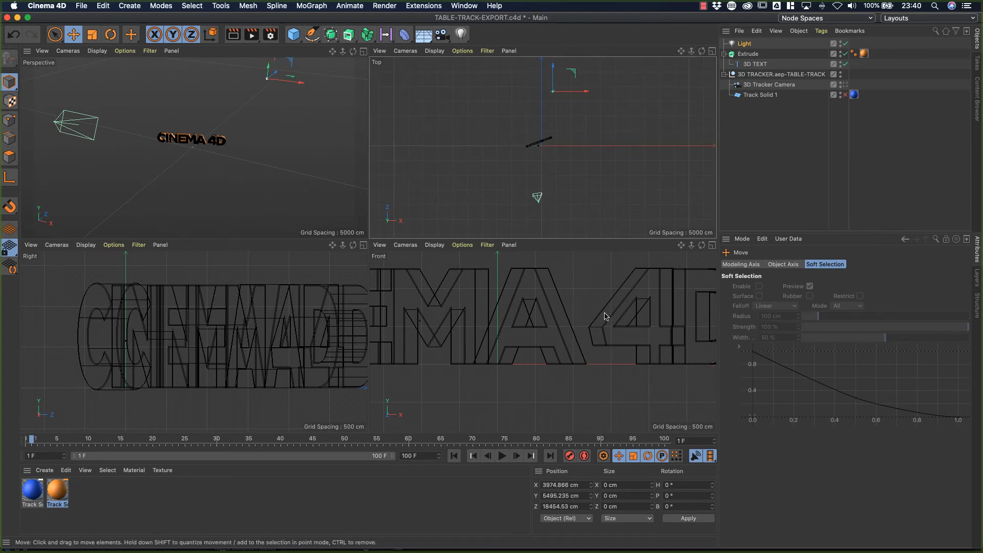
pyautogui.moveTo(691, 245); pyautogui.dragTo(681, 251)
pyautogui.moveTo(579, 260); pyautogui.dragTo(581, 268)
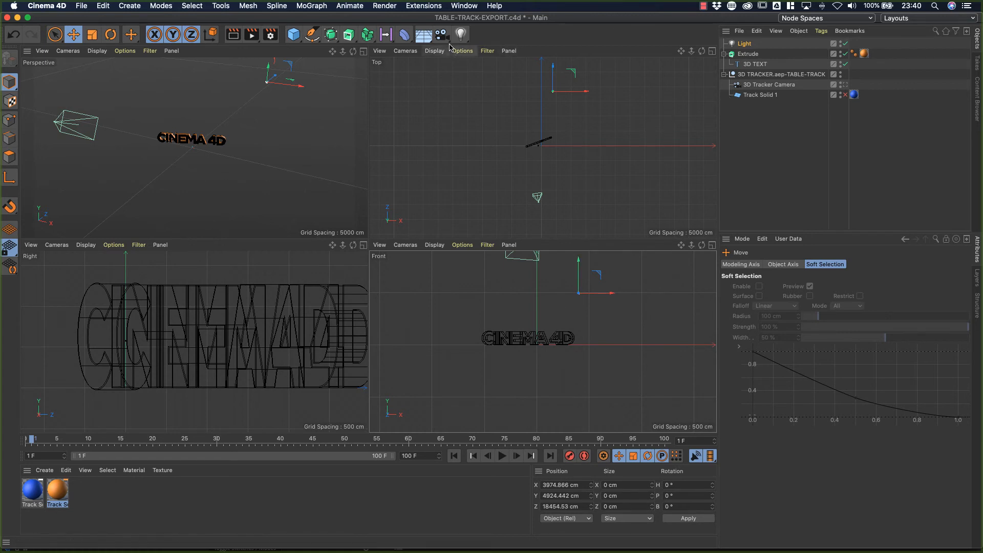
# - Add a second omni light and move it above and in front of the text, to about X 4276, Y 3494, Z -7569 cm
pyautogui.moveTo(461, 34); pyautogui.dragTo(496, 45)
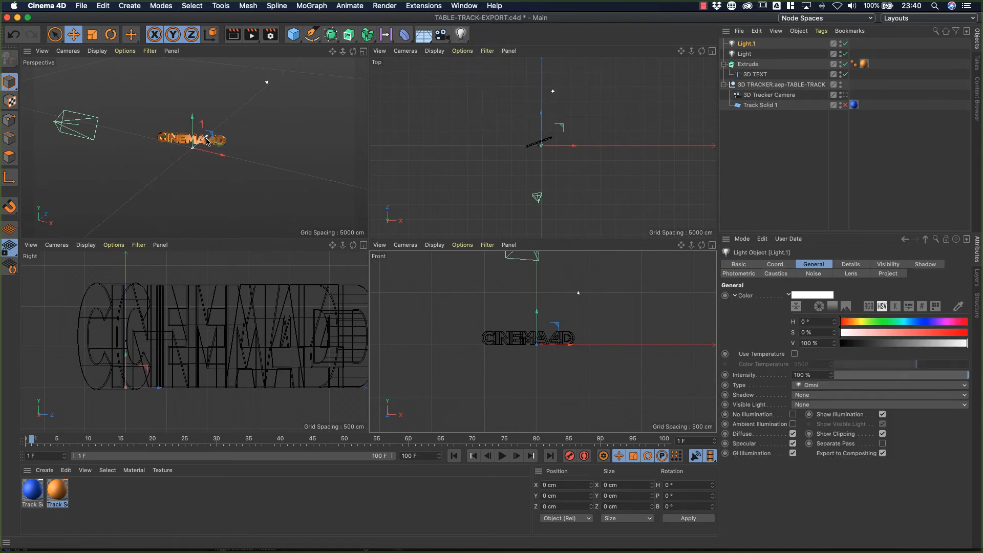
pyautogui.moveTo(208, 139); pyautogui.dragTo(224, 154)
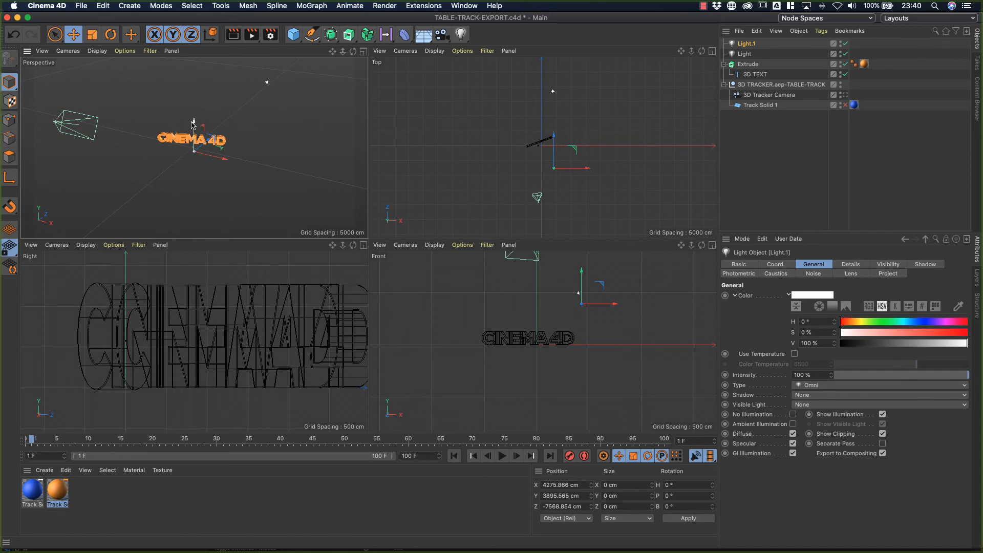
pyautogui.moveTo(193, 122); pyautogui.dragTo(193, 126)
# - Add a third omni light and move it beside the start of the text, to about X -12775, Y 2347, Z -2160 cm
pyautogui.click(461, 34)
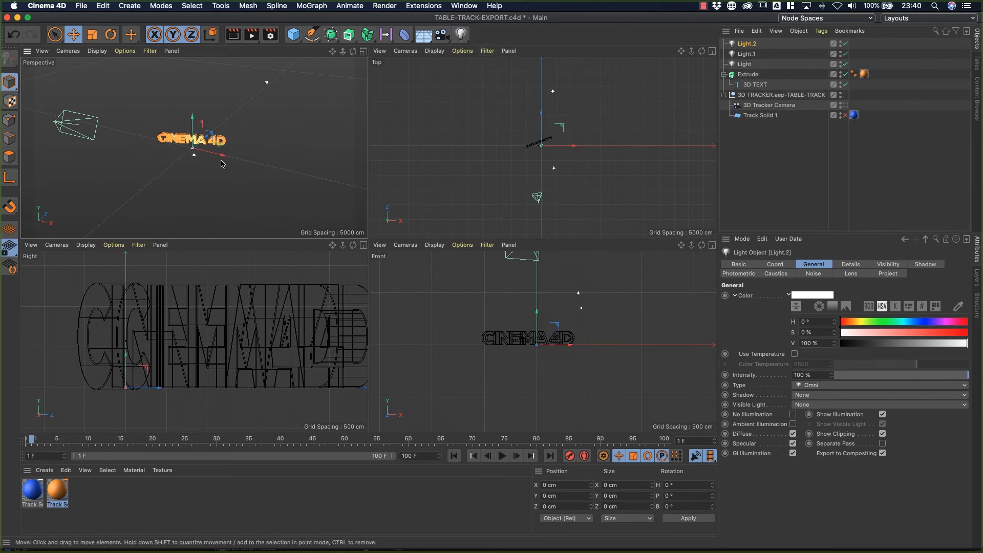
pyautogui.moveTo(224, 162); pyautogui.dragTo(143, 142)
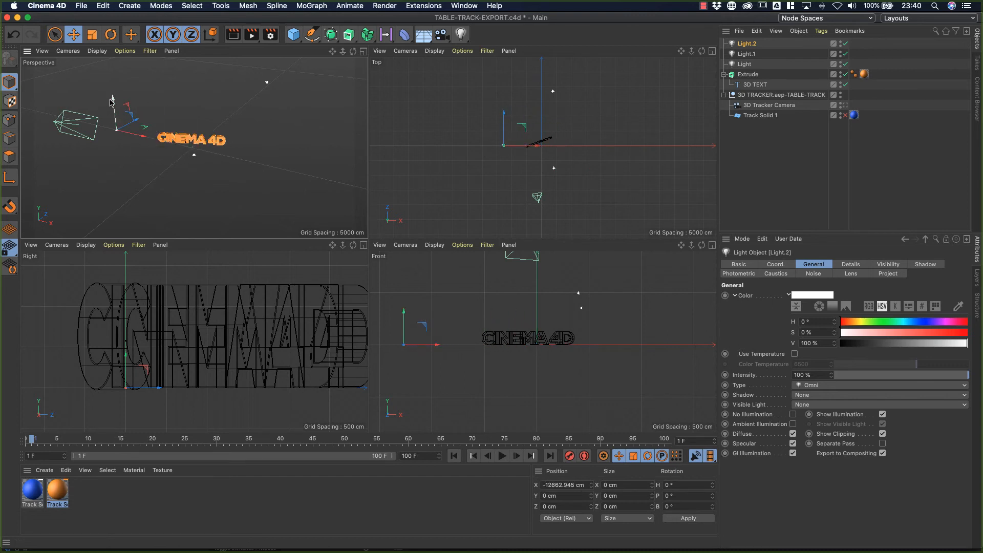
pyautogui.moveTo(114, 97); pyautogui.dragTo(131, 126)
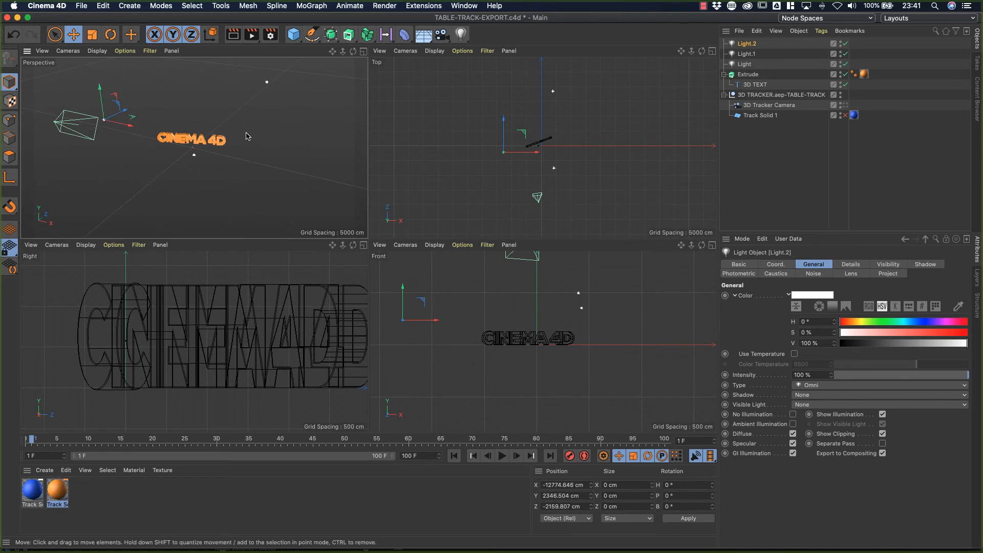
# - Render the lit text through the 3D Tracker Camera, and inspect its lighting up close in the free perspective view
pyautogui.middleClick(278, 137)
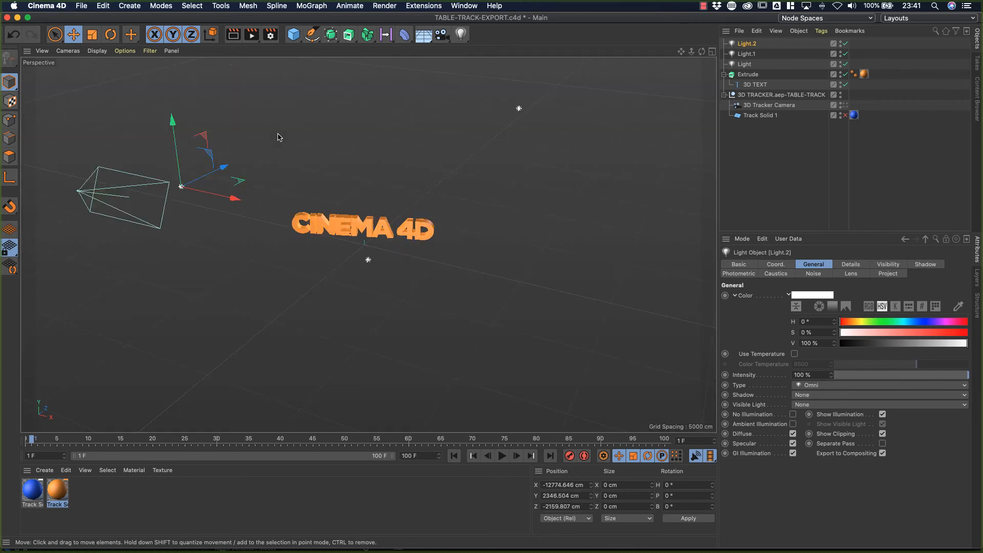
pyautogui.click(844, 105)
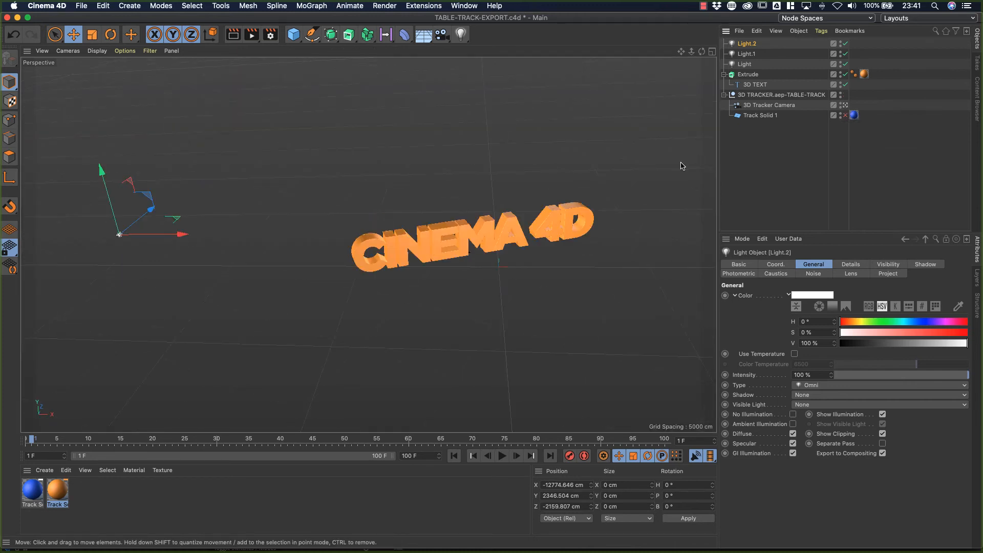
pyautogui.click(233, 34)
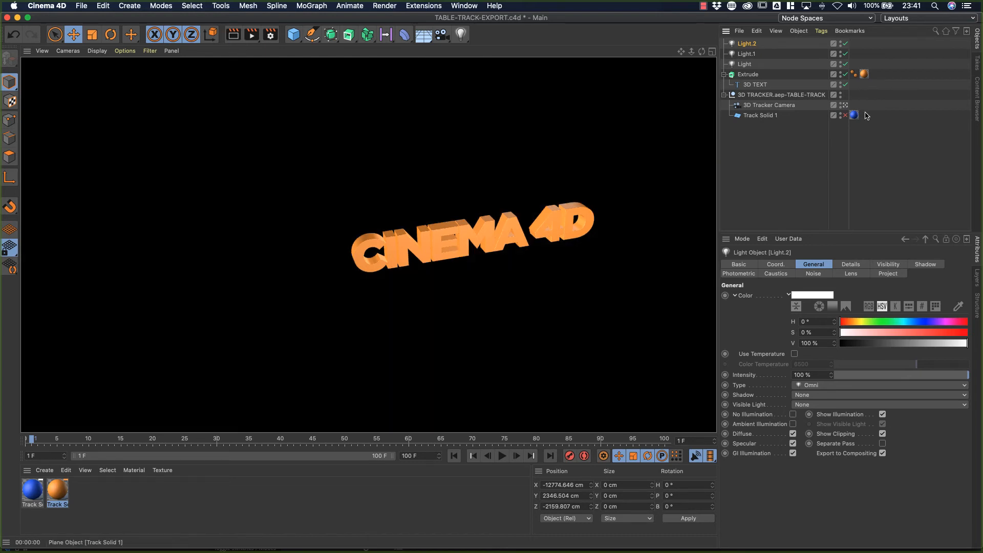
pyautogui.click(844, 105)
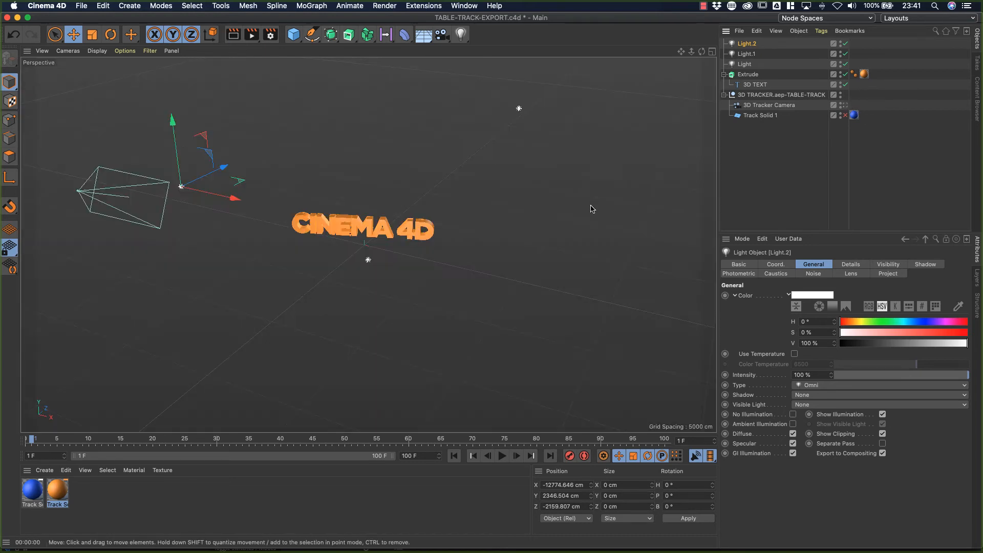
pyautogui.moveTo(702, 52); pyautogui.dragTo(613, 56)
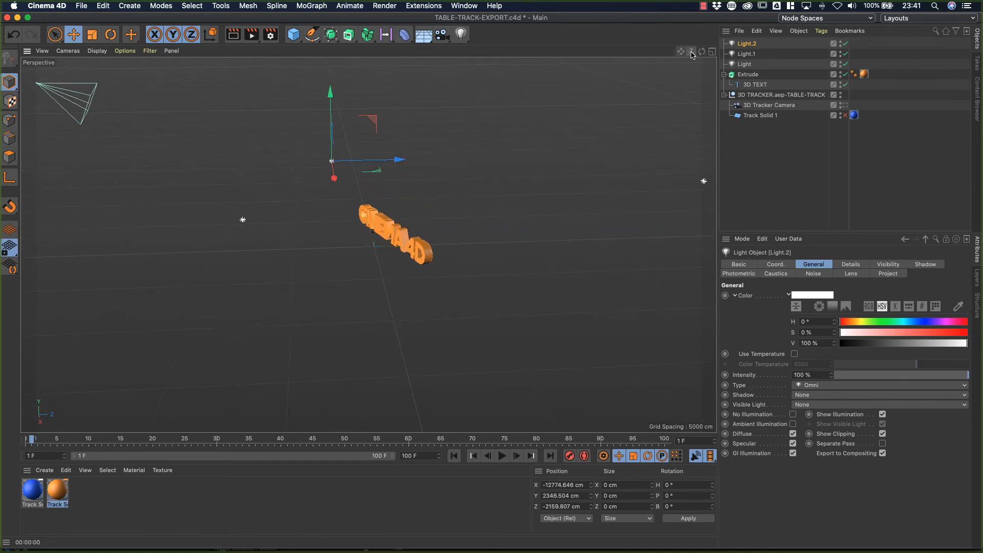
pyautogui.moveTo(691, 52); pyautogui.dragTo(768, 51)
pyautogui.moveTo(681, 52); pyautogui.dragTo(591, 75)
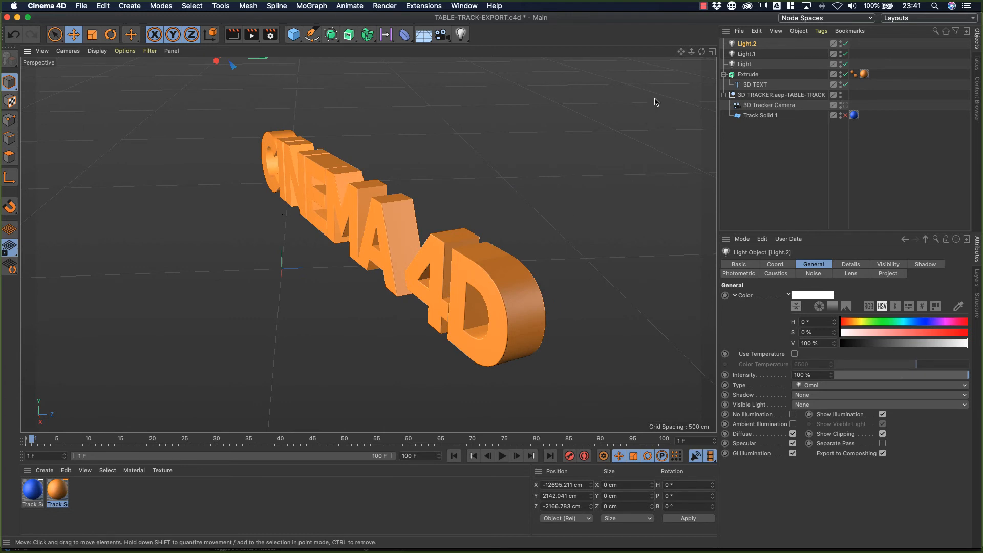
pyautogui.moveTo(701, 52)
pyautogui.mouseDown()
pyautogui.moveTo(604, 46)
pyautogui.moveTo(717, 42)
pyautogui.mouseUp()
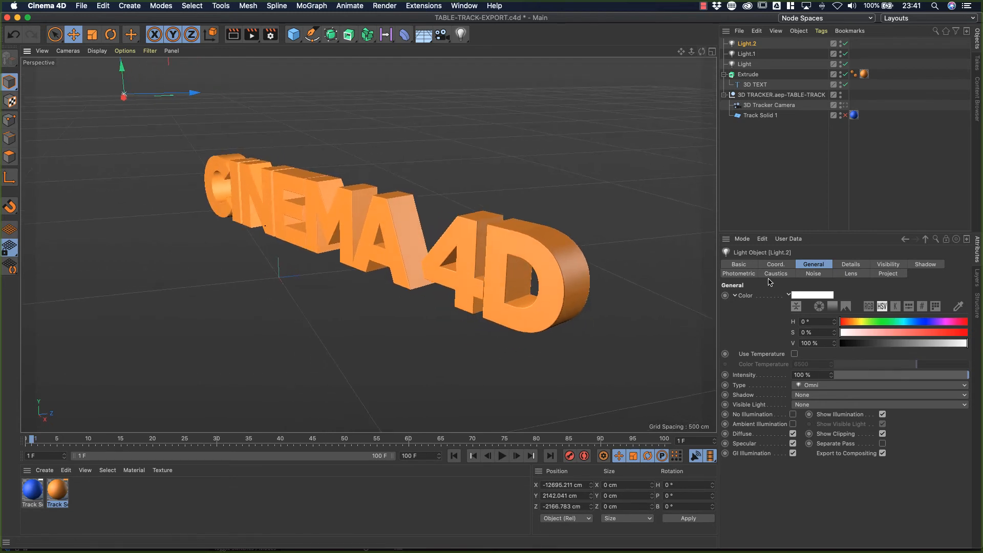
# - Rename the first light, the one behind the text, as KEY
pyautogui.click(747, 55)
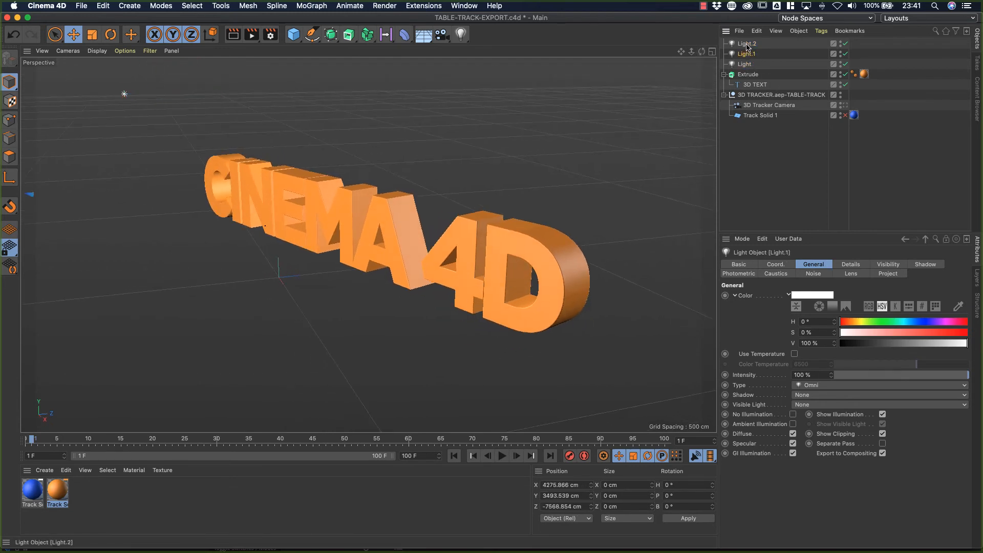
pyautogui.click(745, 64)
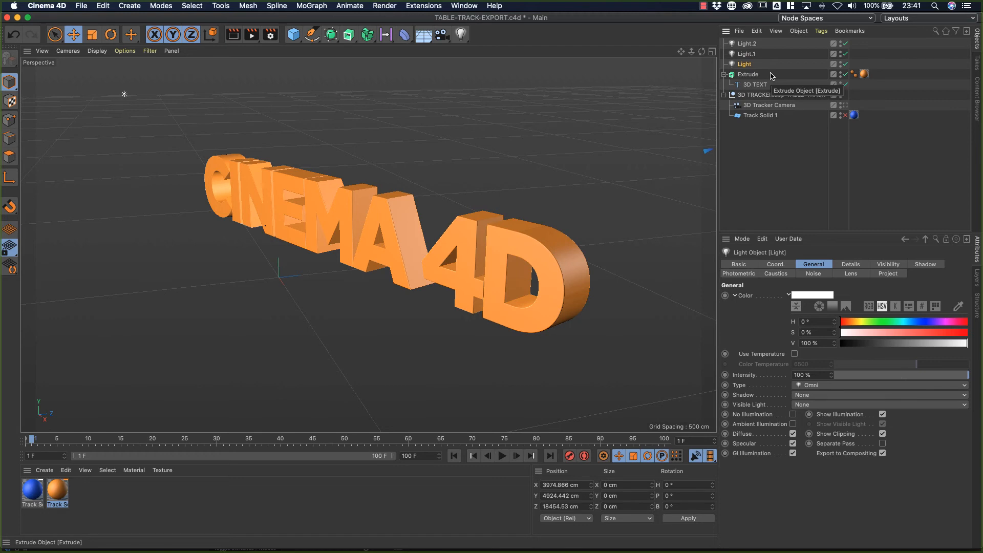
pyautogui.press('Return')
pyautogui.write('KEY')
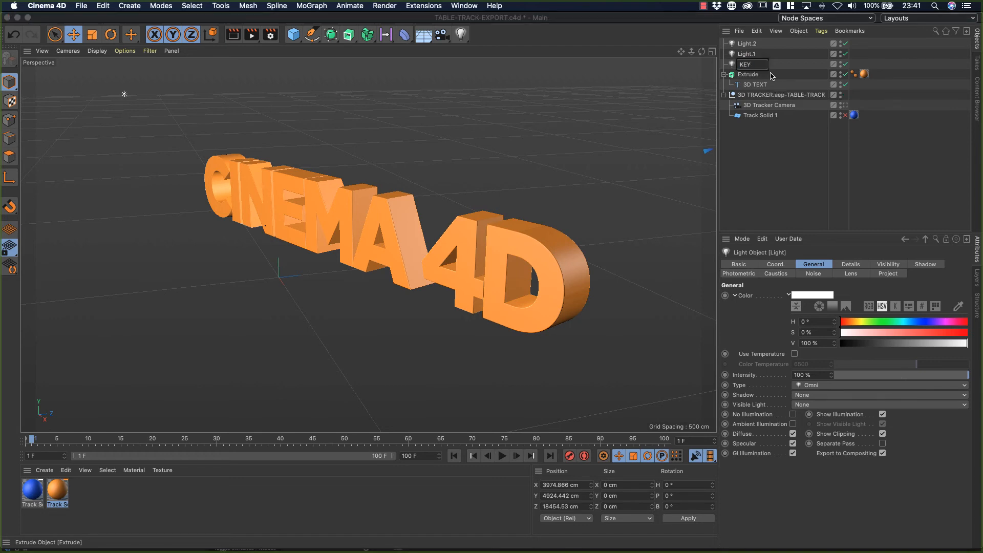
pyautogui.press('Return')
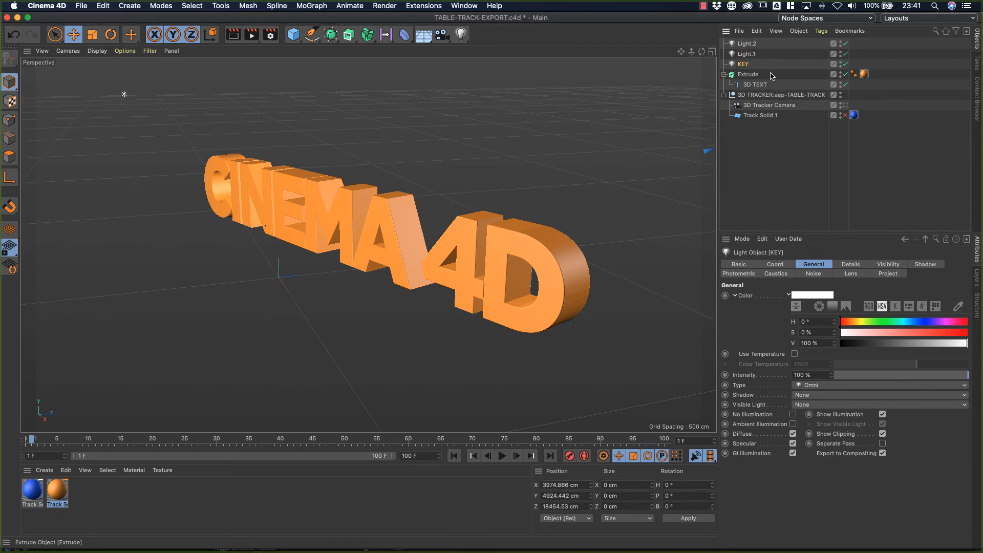
# - Rename Light.1 in front of the text as FILL and Light.2 beside the text as SIDE
pyautogui.click(747, 54)
pyautogui.press('Return')
pyautogui.write('FI')
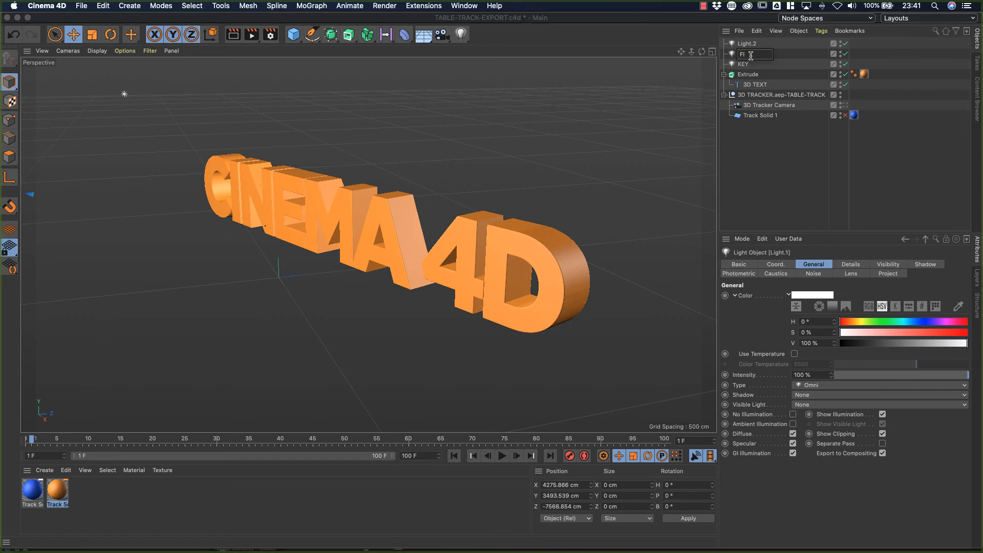
pyautogui.write('LL')
pyautogui.press('Return')
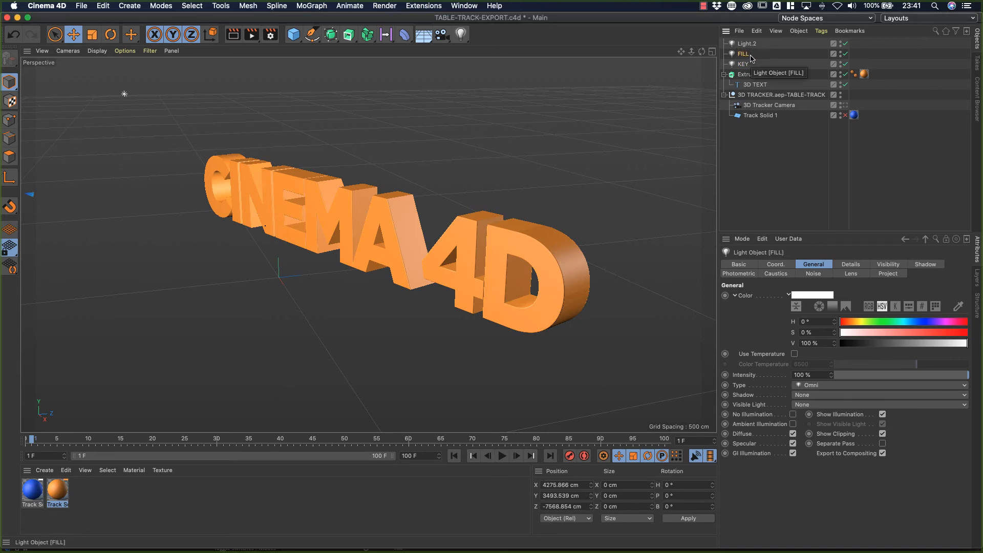
pyautogui.click(747, 45)
pyautogui.press('Return')
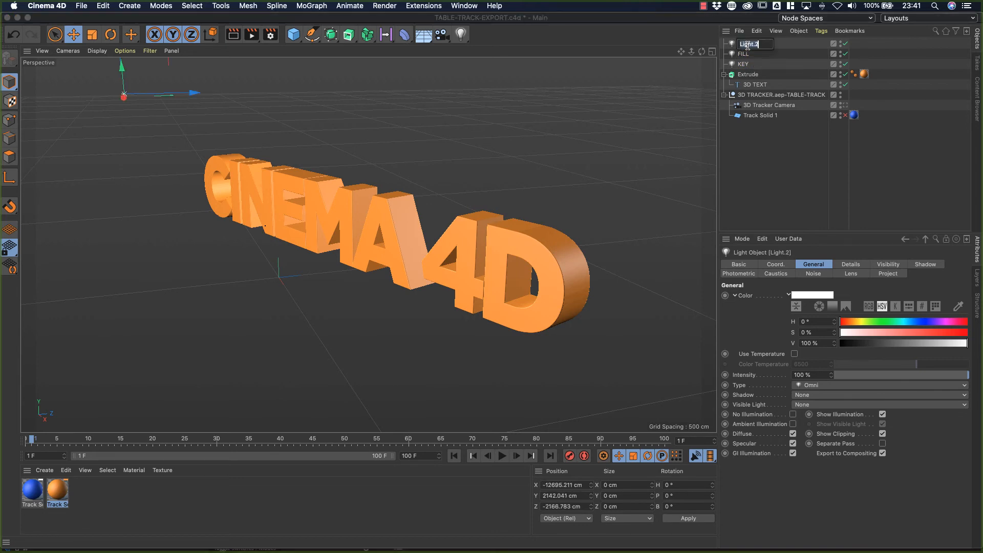
pyautogui.write('SIDE')
pyautogui.press('Return')
# - Set the intensity of the FILL light to 60%
pyautogui.click(743, 64)
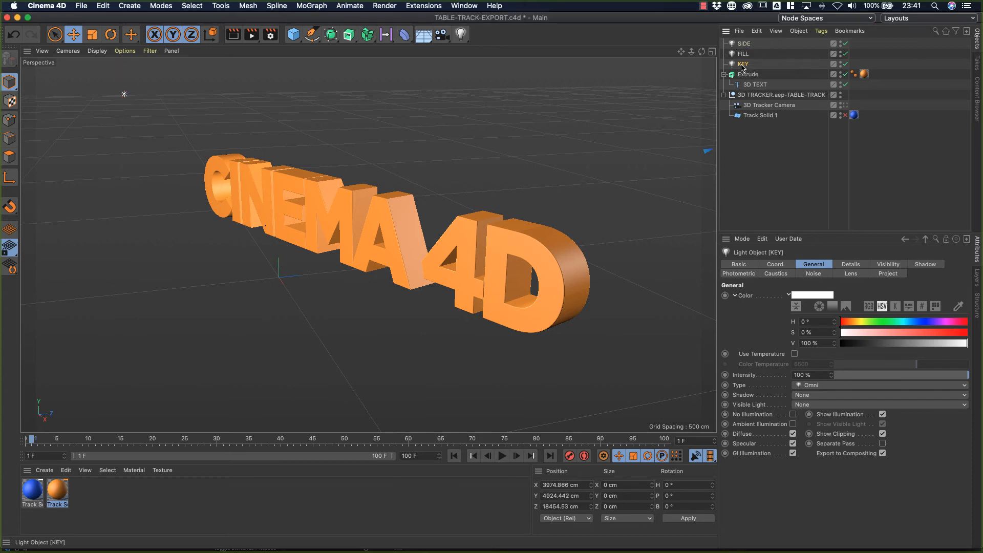
pyautogui.click(747, 55)
pyautogui.click(746, 66)
pyautogui.click(748, 56)
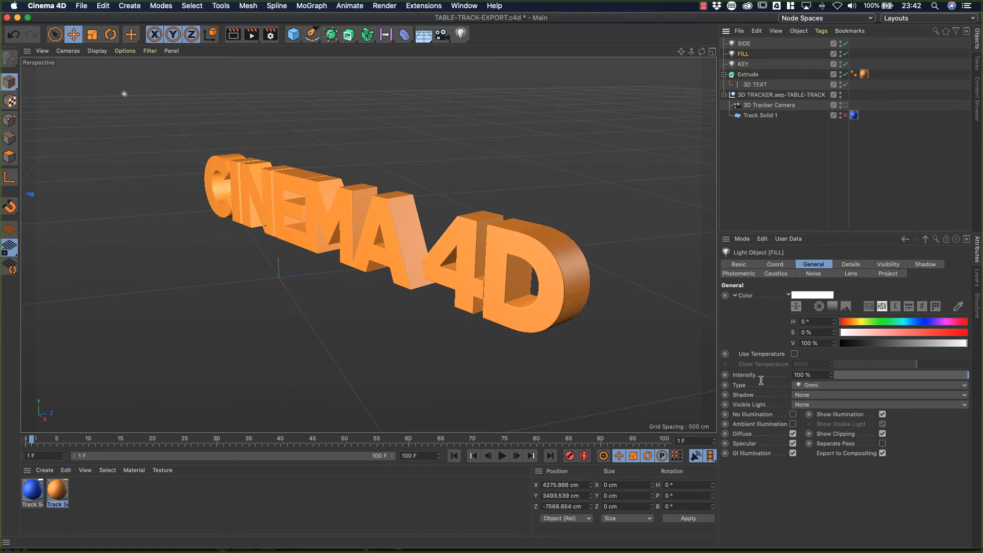
pyautogui.moveTo(967, 378); pyautogui.dragTo(923, 380)
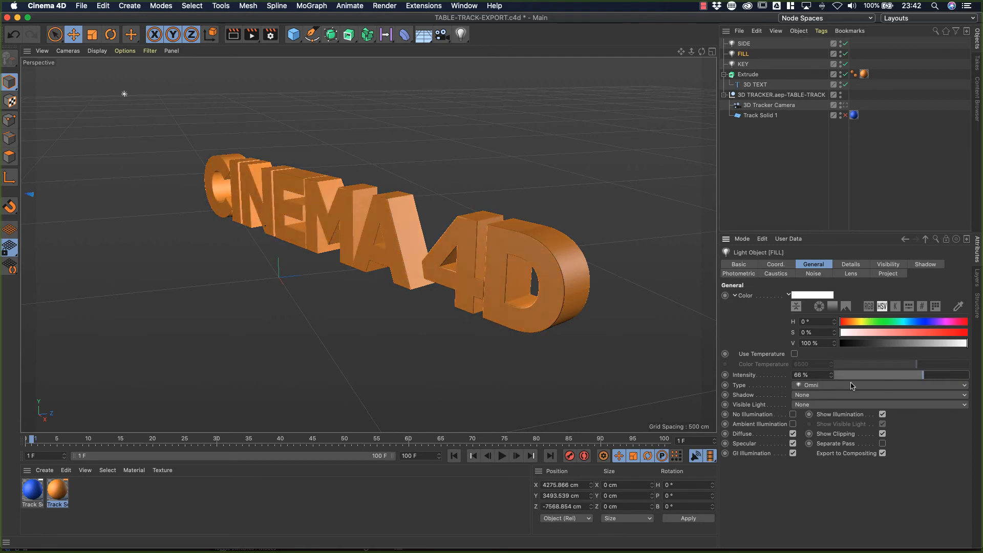
pyautogui.click(814, 376)
pyautogui.write('60')
pyautogui.press('Return')
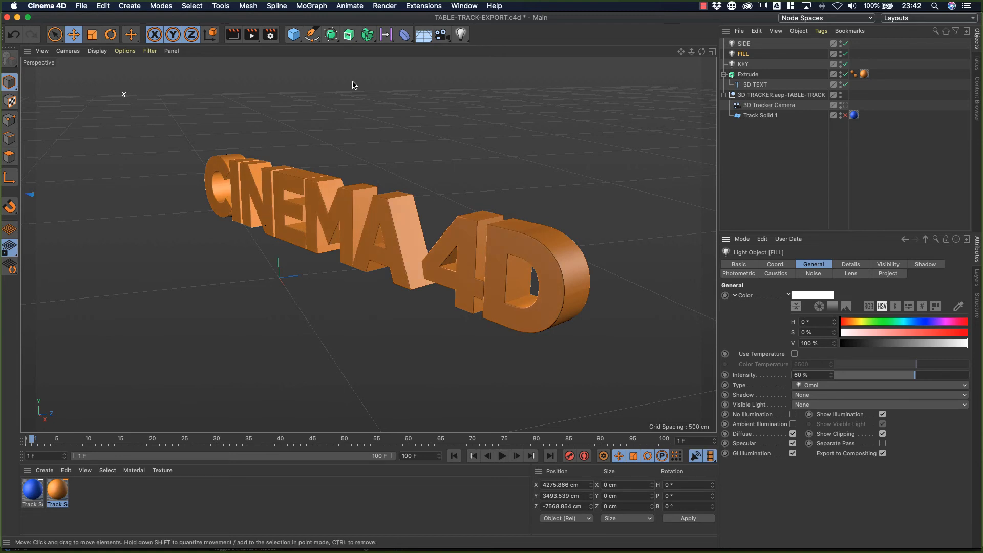
# - Render the current perspective view to check the text's shading with the dimmed FILL light
pyautogui.click(235, 36)
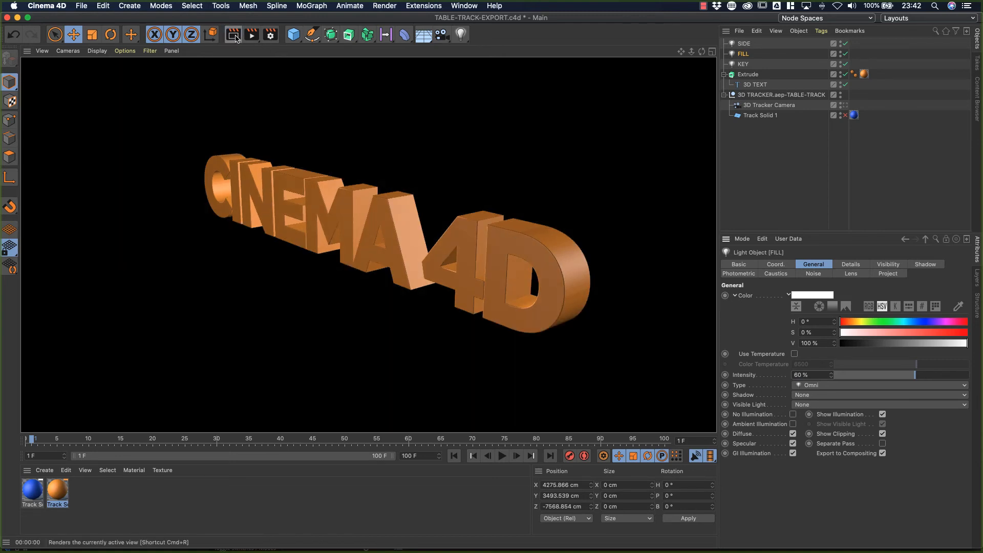
pyautogui.click(237, 39)
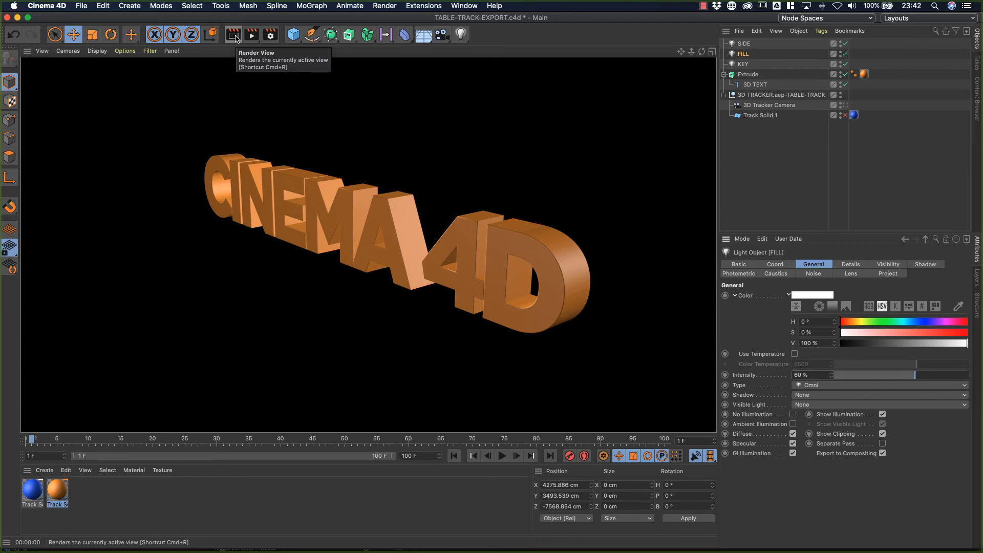
pyautogui.click(509, 146)
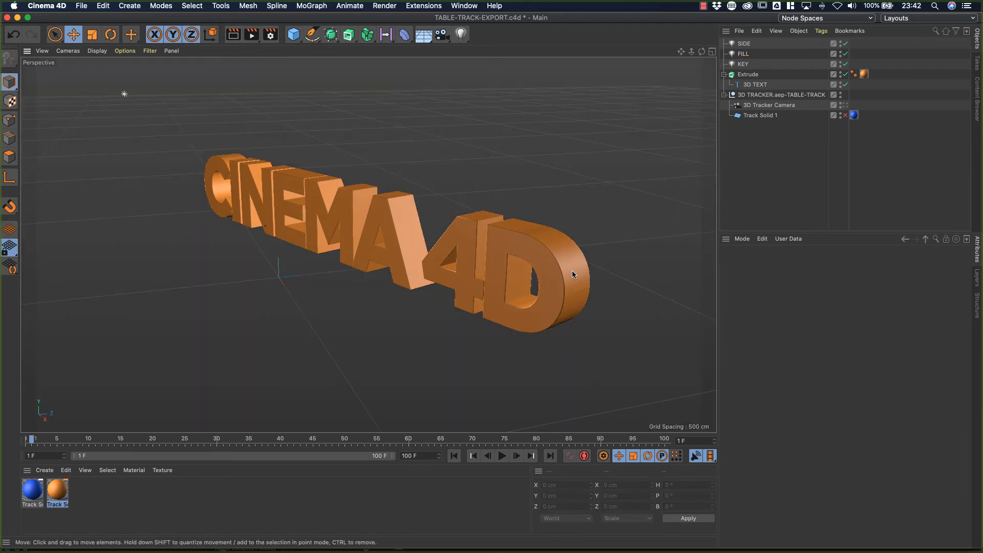
# - Switch back to the 3D Tracker Camera view and save the scene
pyautogui.click(845, 107)
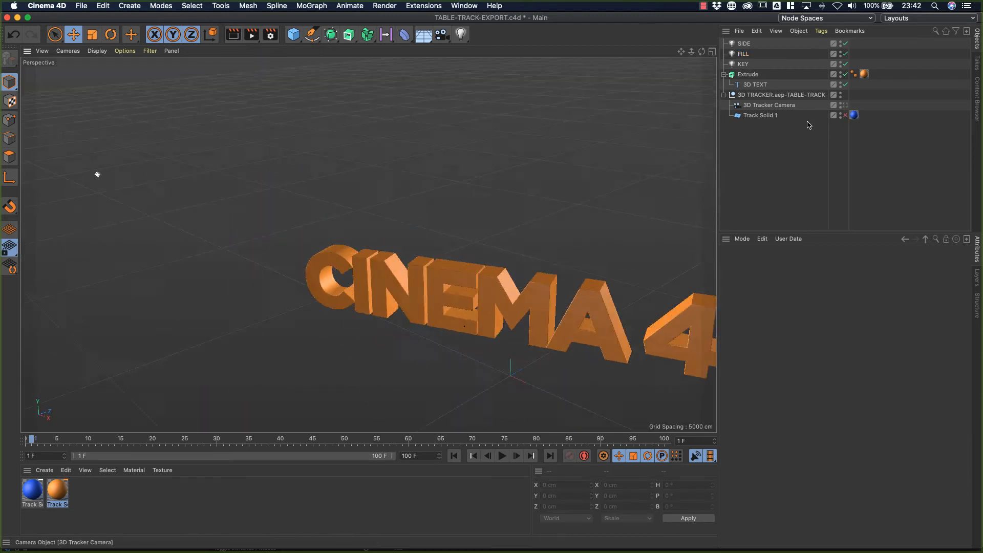
pyautogui.press('super+s')
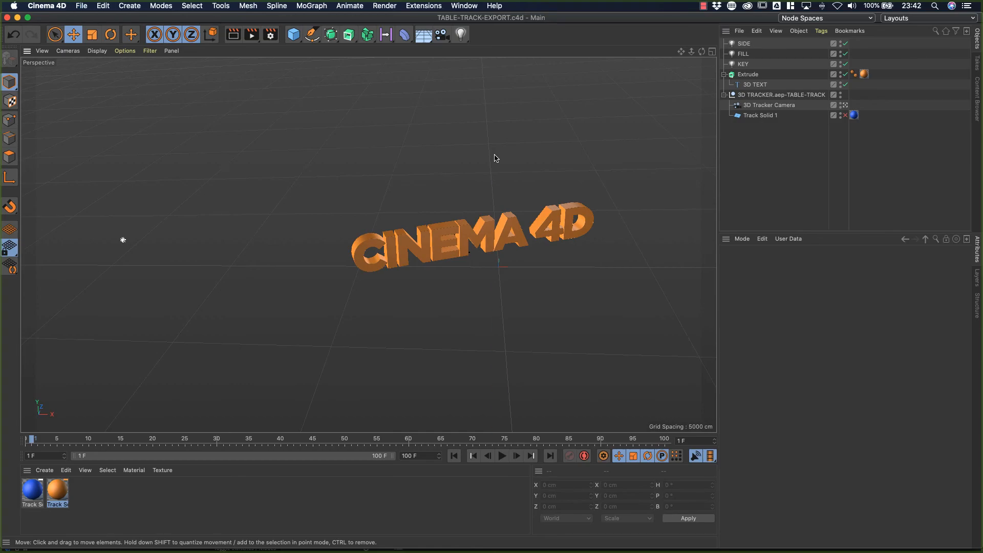
# - Check the relit text over the table footage in After Effects and return to Cinema 4D
pyautogui.press('super+Tab')
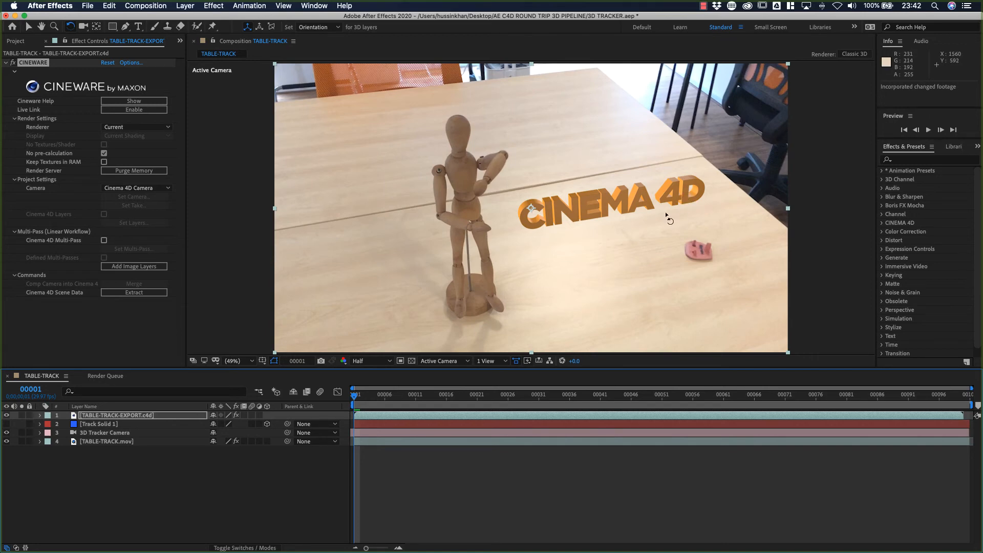
pyautogui.press('super+Tab')
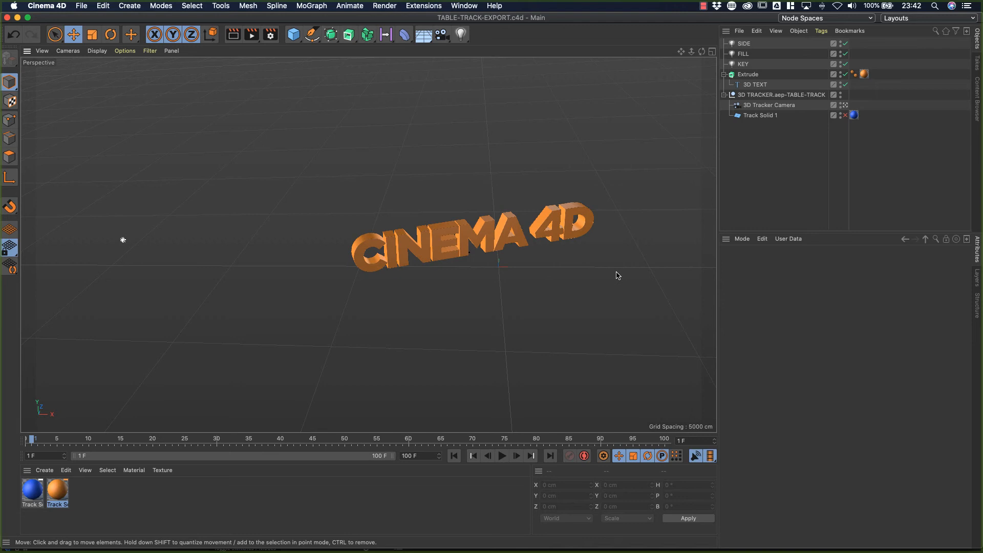
pyautogui.click(486, 318)
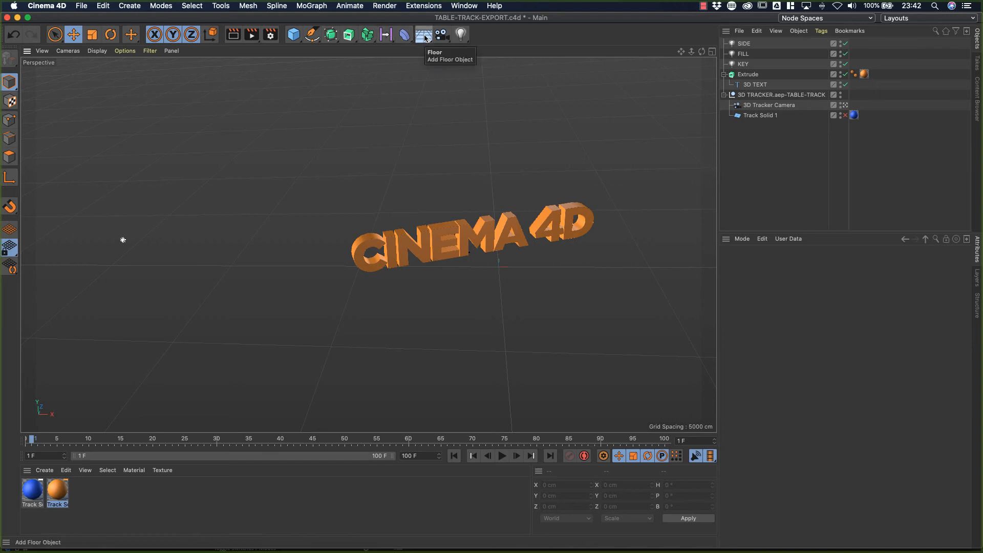
# - Add a floor object named TABLE under the text and rotate its heading to about 21.6°
pyautogui.click(424, 38)
pyautogui.click(471, 49)
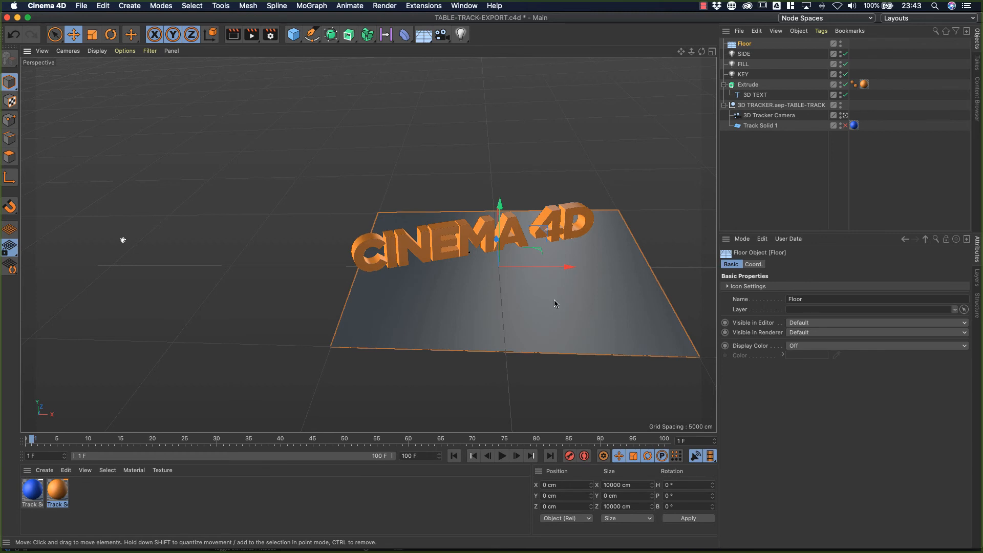
pyautogui.press('r')
pyautogui.moveTo(522, 291); pyautogui.dragTo(538, 284)
# - Scale the TABLE floor to 1.4 in X, 1.16 in Y and 1.18 in Z
pyautogui.press('s')
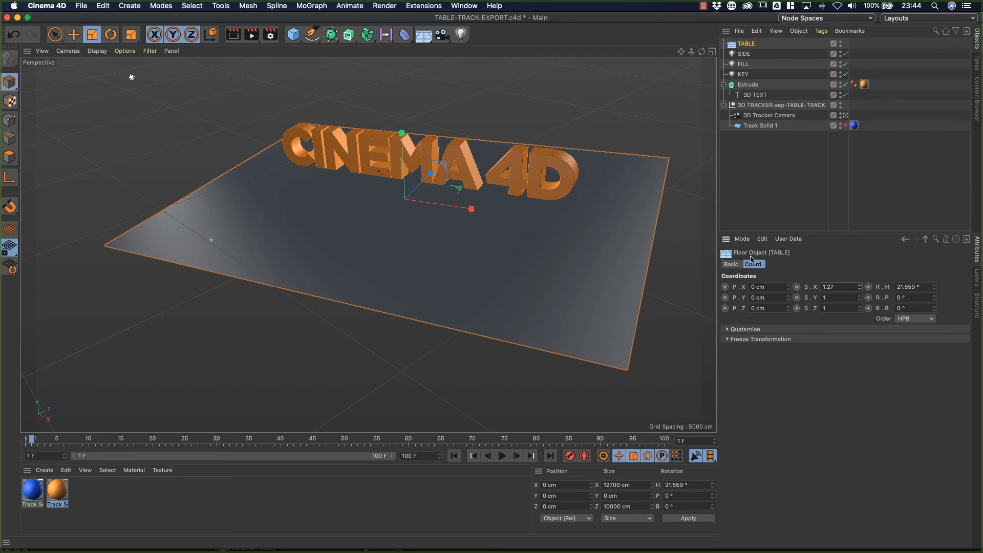
pyautogui.click(860, 299)
pyautogui.moveTo(860, 309); pyautogui.dragTo(860, 300)
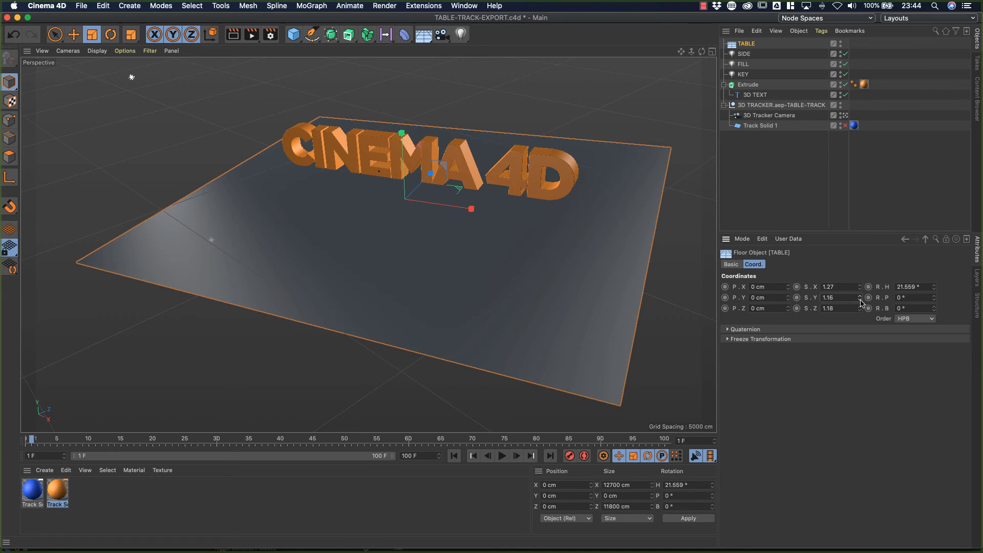
pyautogui.moveTo(860, 286); pyautogui.dragTo(860, 279)
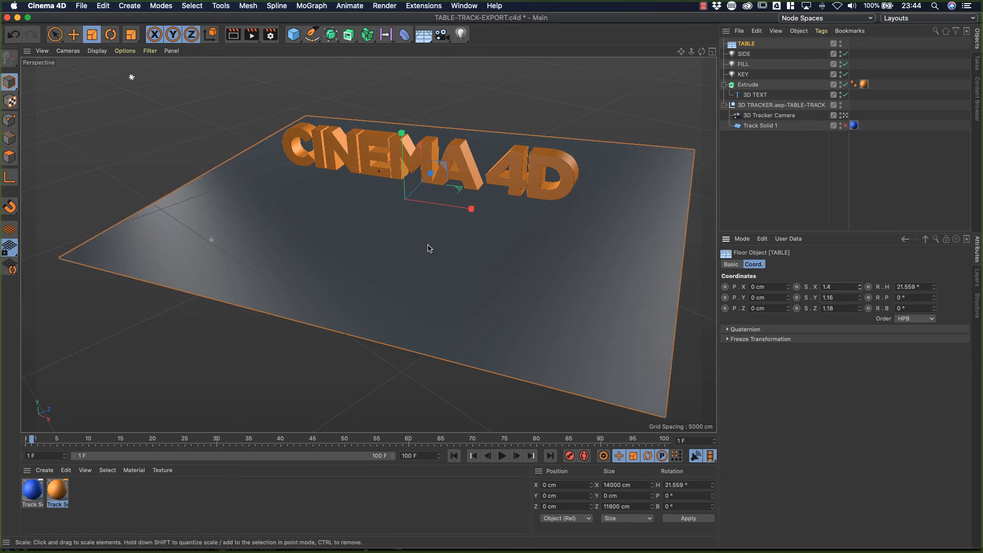
# - Save the scene and render the current view to check the text on the TABLE floor
pyautogui.press('super+s')
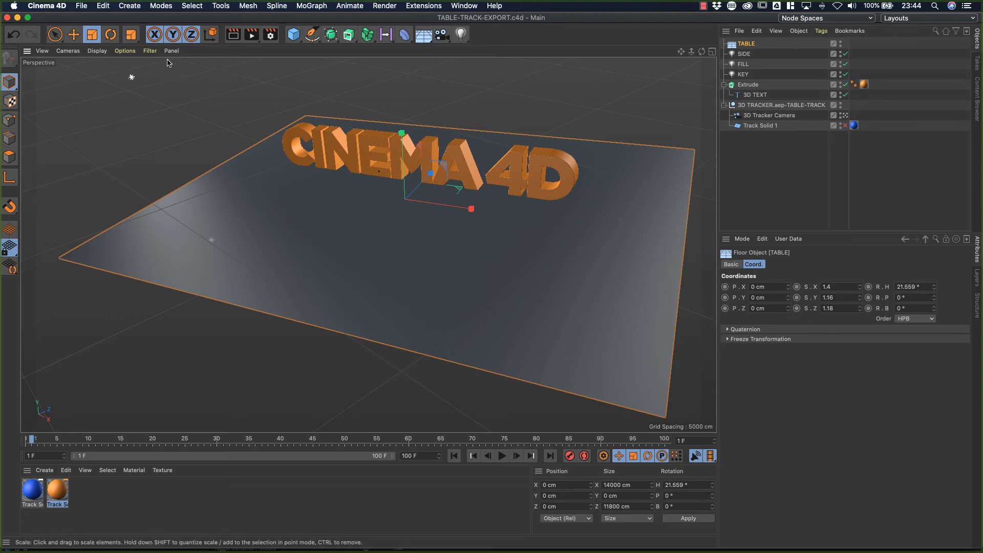
pyautogui.click(233, 35)
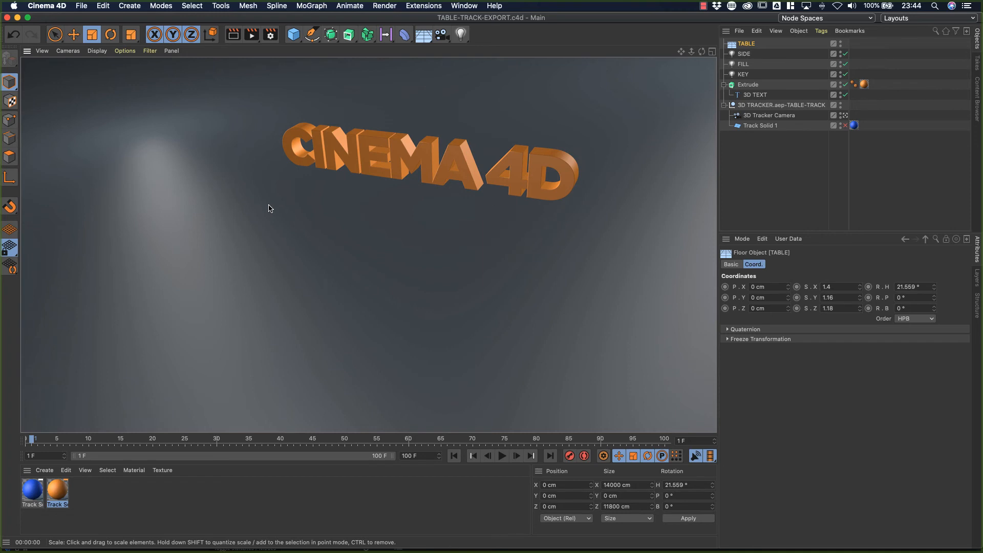
pyautogui.click(585, 118)
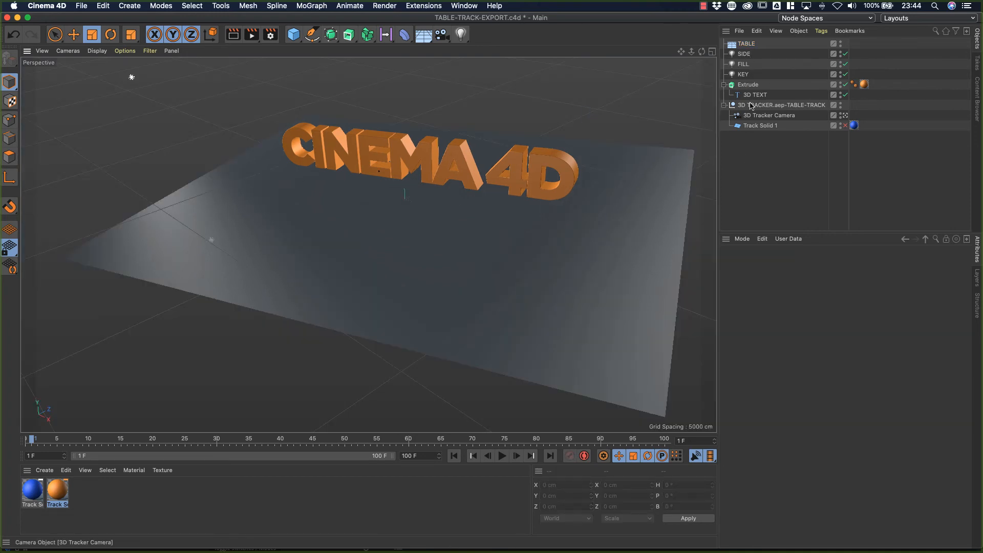
# - Set the KEY light's shadow type to Shadow Maps (Soft) and render the view to check it
pyautogui.click(747, 74)
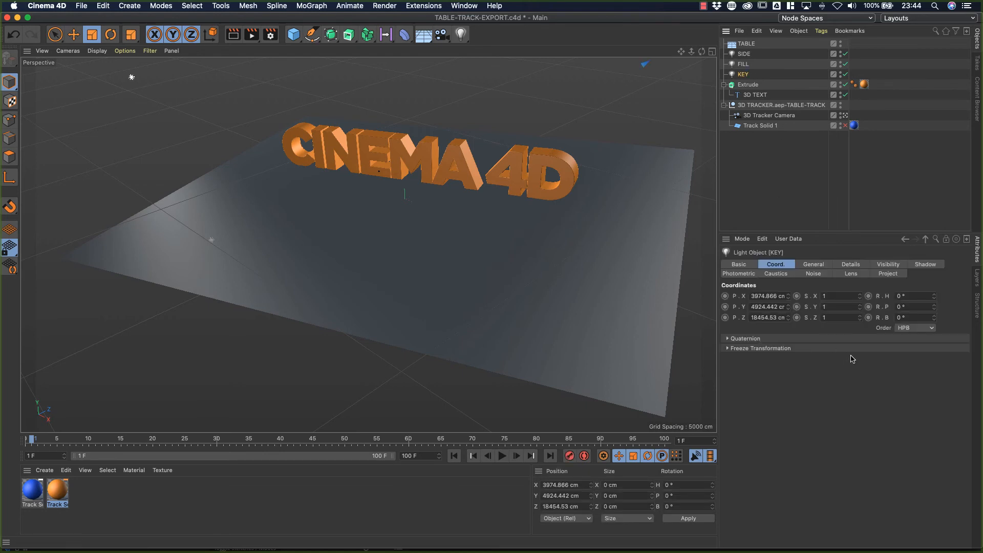
pyautogui.click(927, 264)
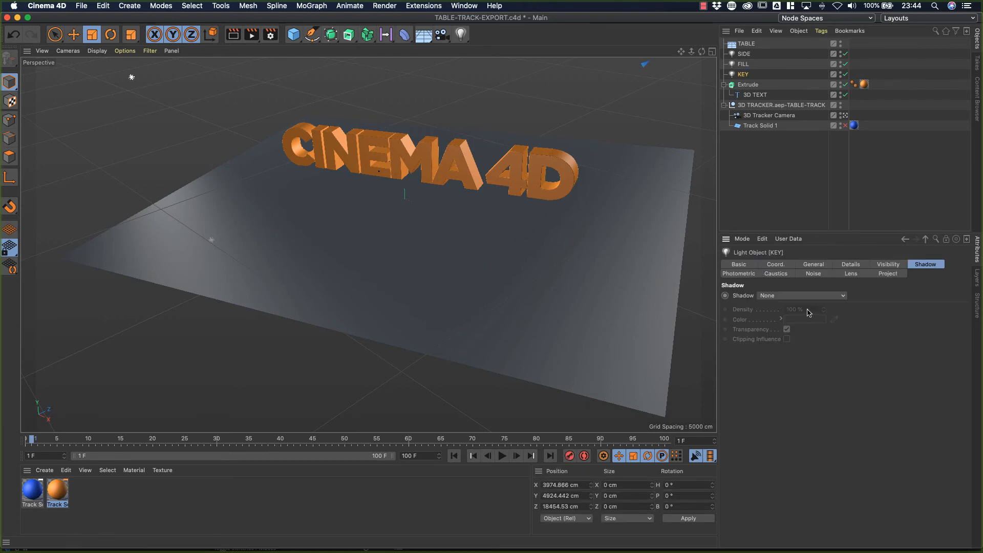
pyautogui.click(782, 297)
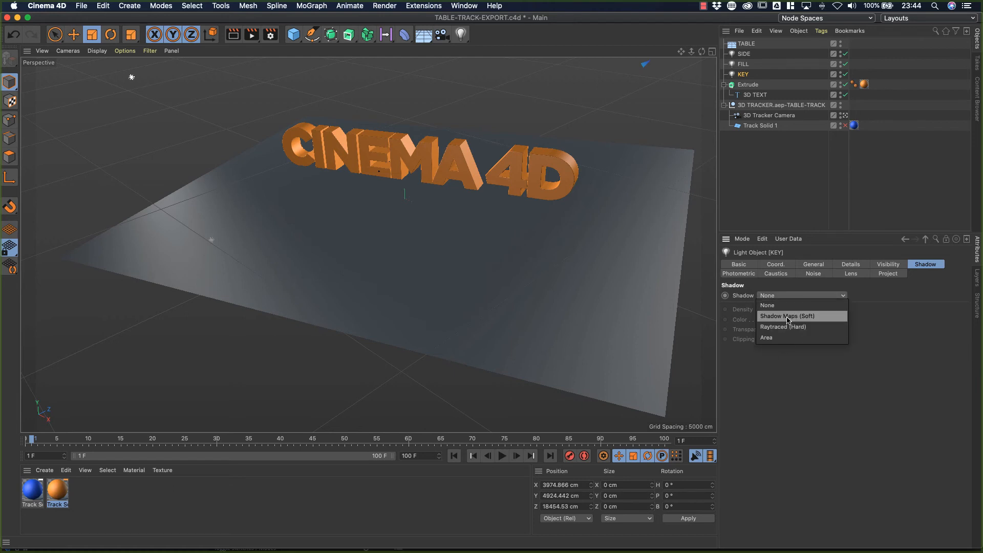
pyautogui.click(788, 317)
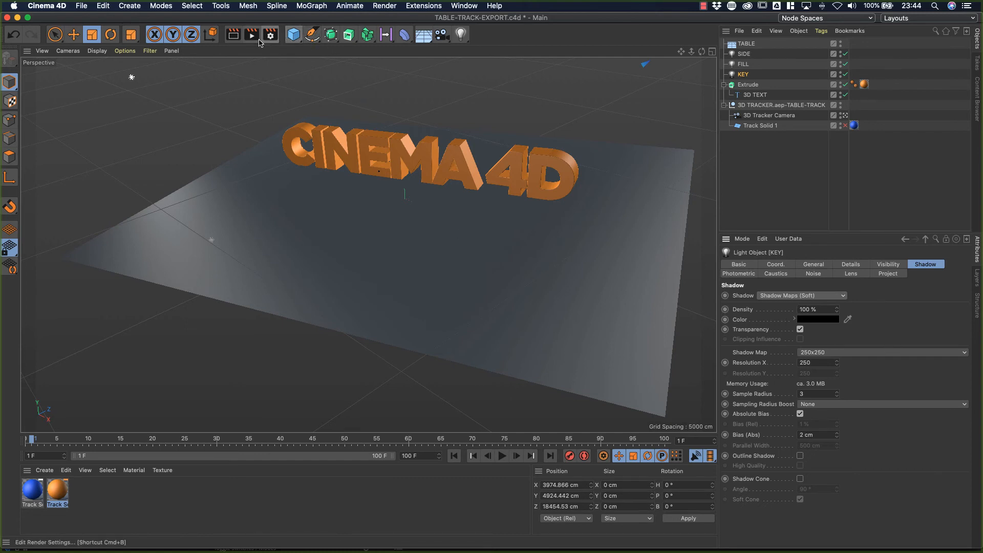
pyautogui.click(233, 35)
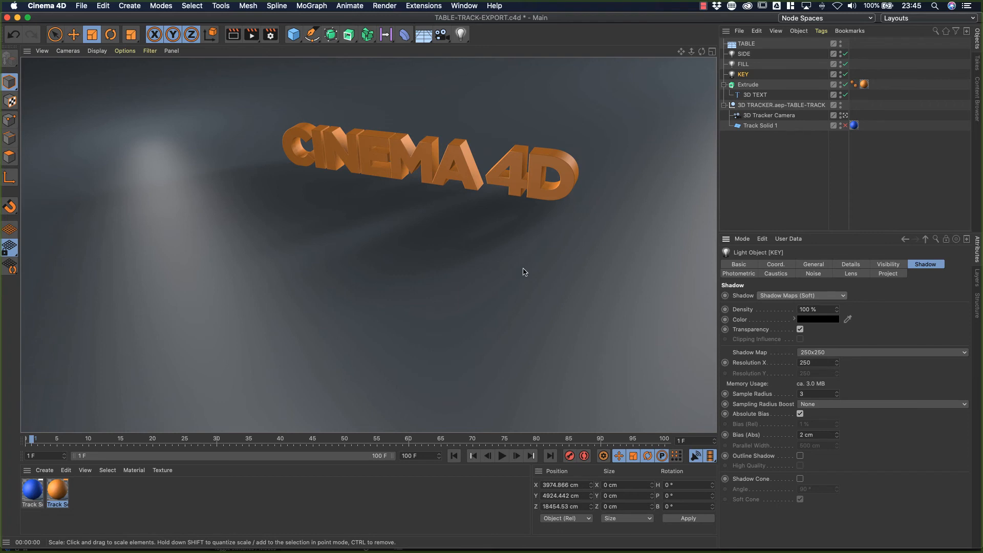
# - Play and save the scene in the 3D Tracker Camera view, and check the text's shadow in After Effects before returning to Cinema 4D
pyautogui.click(846, 115)
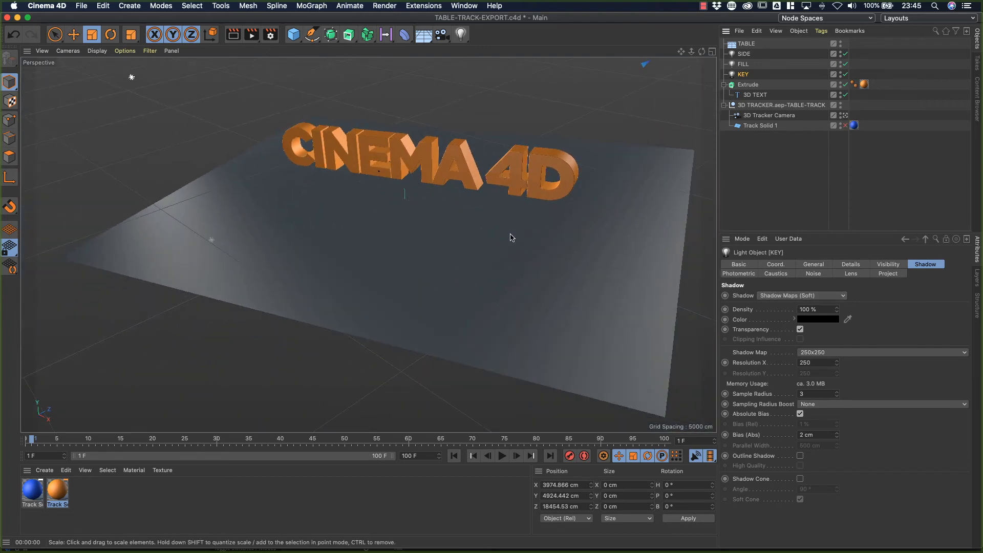
pyautogui.press('F8')
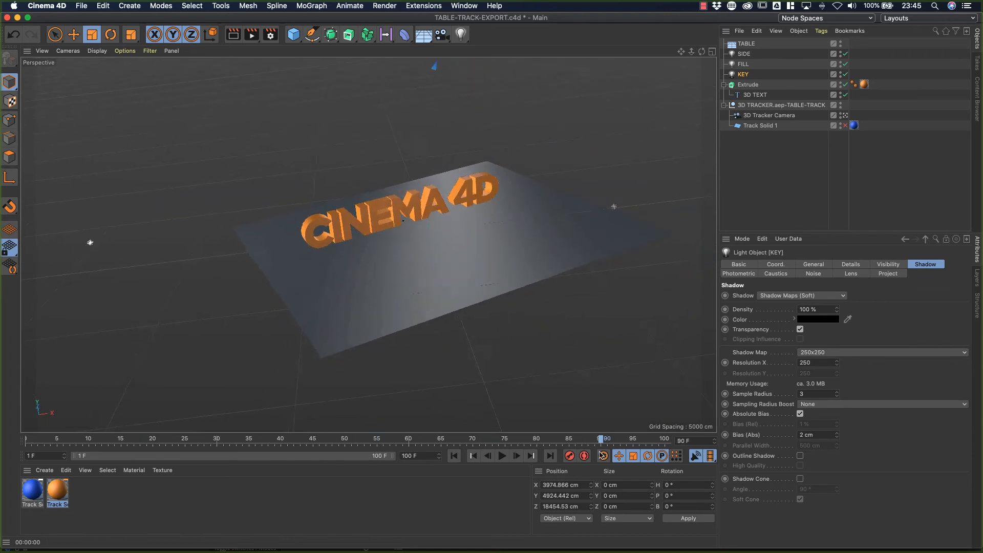
pyautogui.press('super+s')
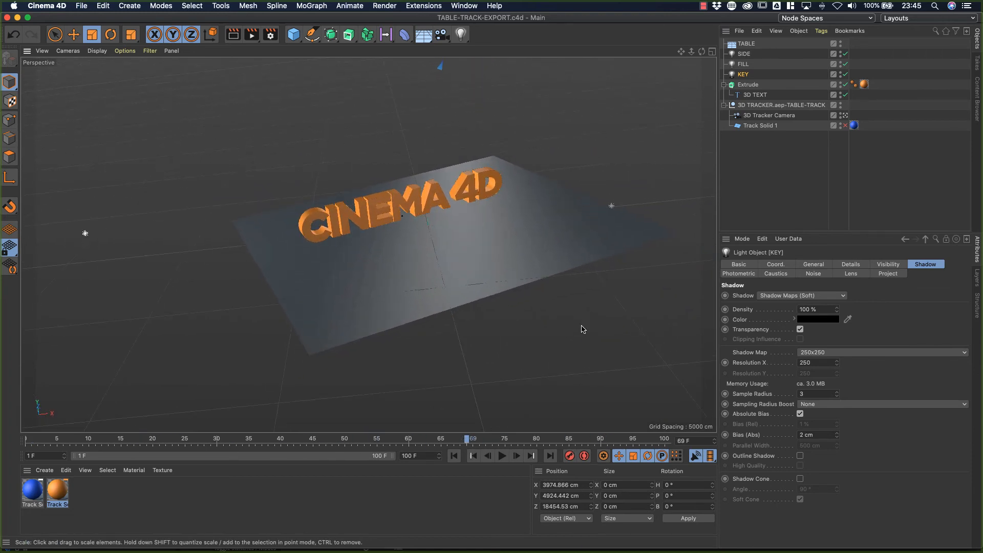
pyautogui.press('super+Tab')
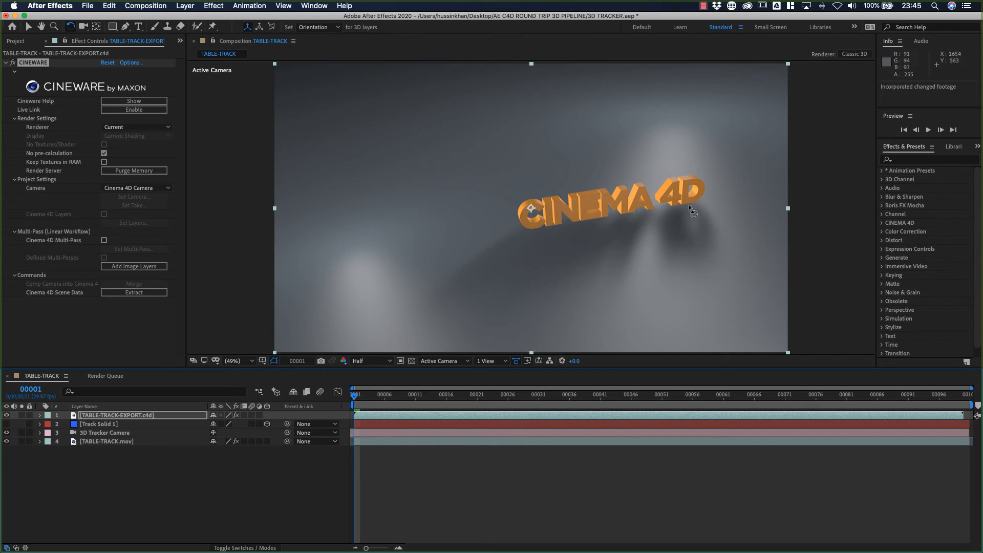
pyautogui.press('super+Tab')
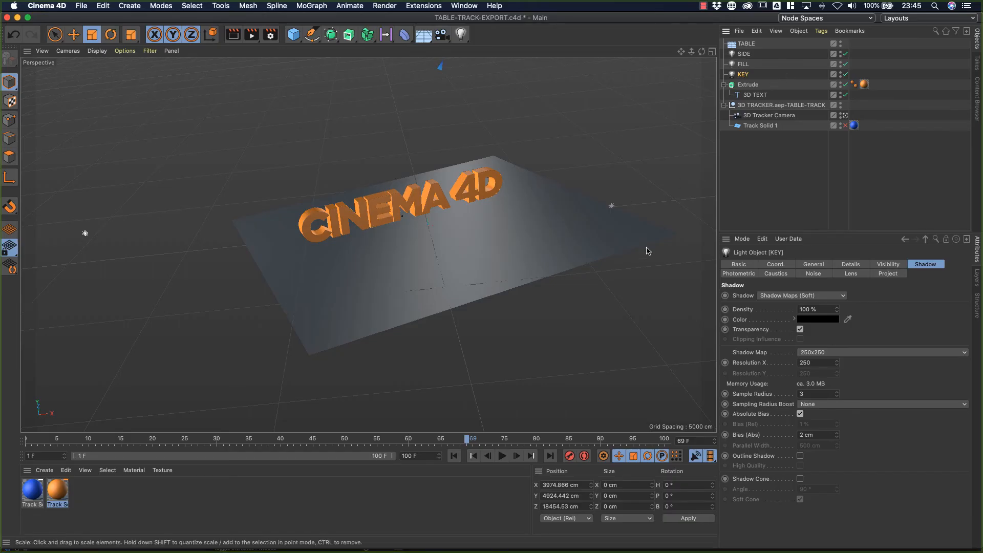
# - Leave the 3D Tracker Camera view and move the KEY light along its Z axis, closer to the text
pyautogui.click(845, 115)
pyautogui.moveTo(691, 51); pyautogui.dragTo(604, 461)
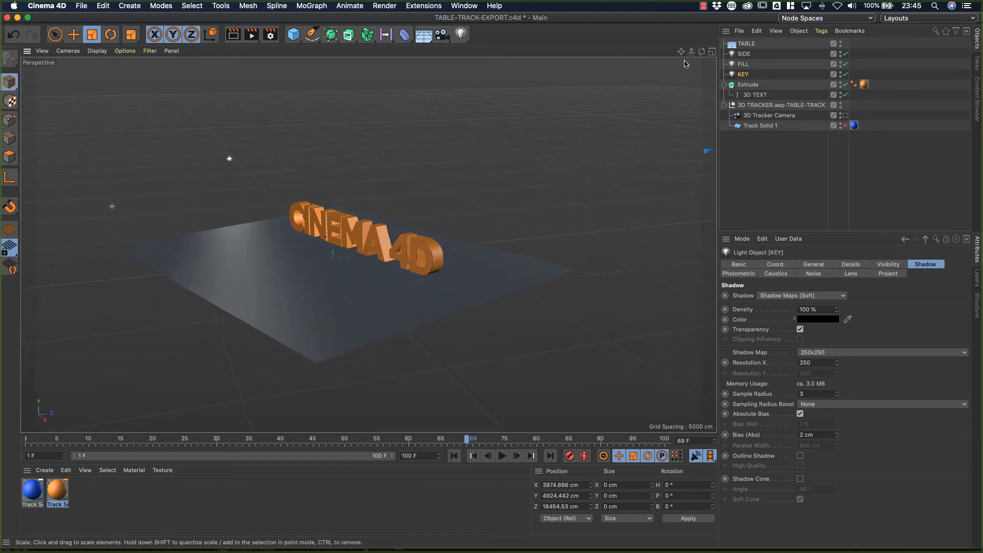
pyautogui.moveTo(691, 52); pyautogui.dragTo(631, 323)
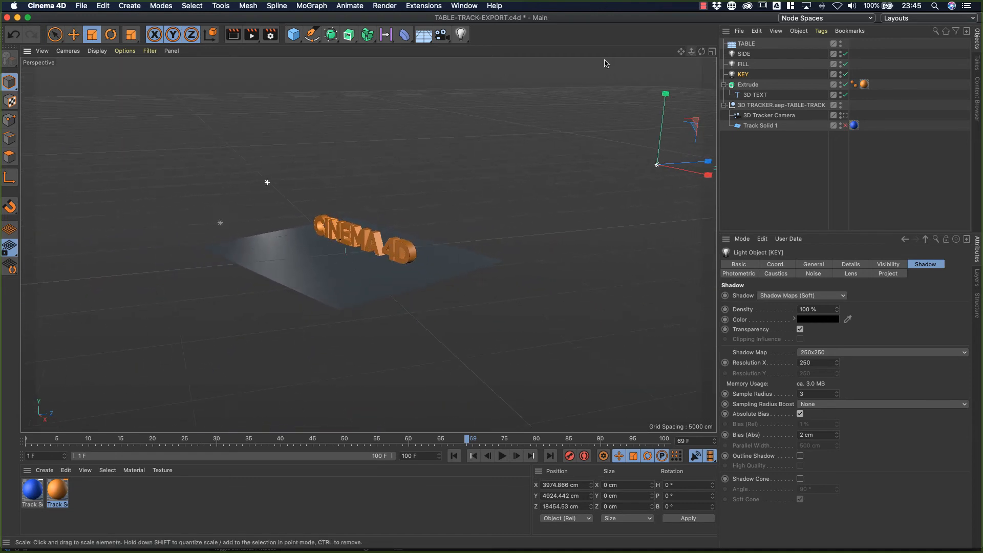
pyautogui.click(73, 35)
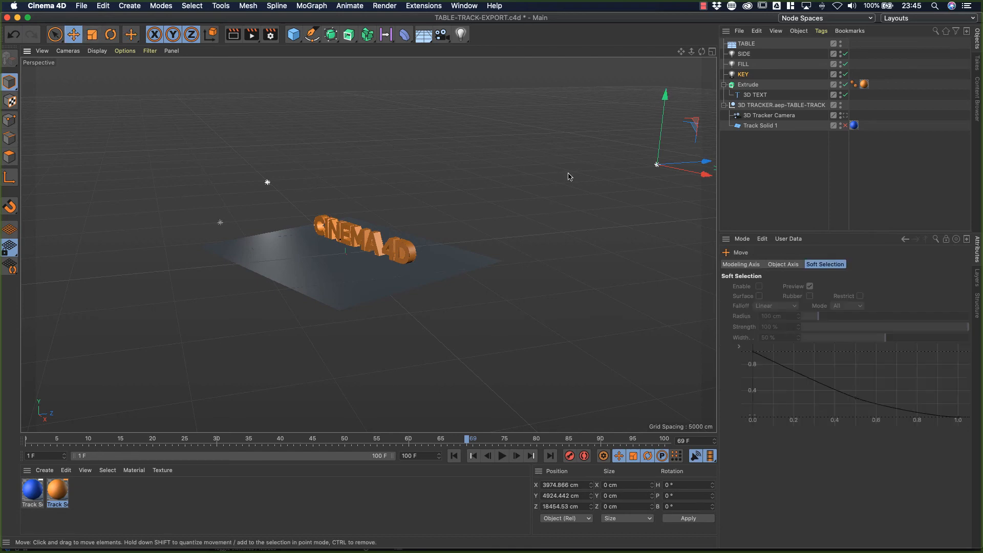
pyautogui.moveTo(714, 163); pyautogui.dragTo(551, 164)
# - Set the intensity of the FILL light to 72%
pyautogui.click(744, 64)
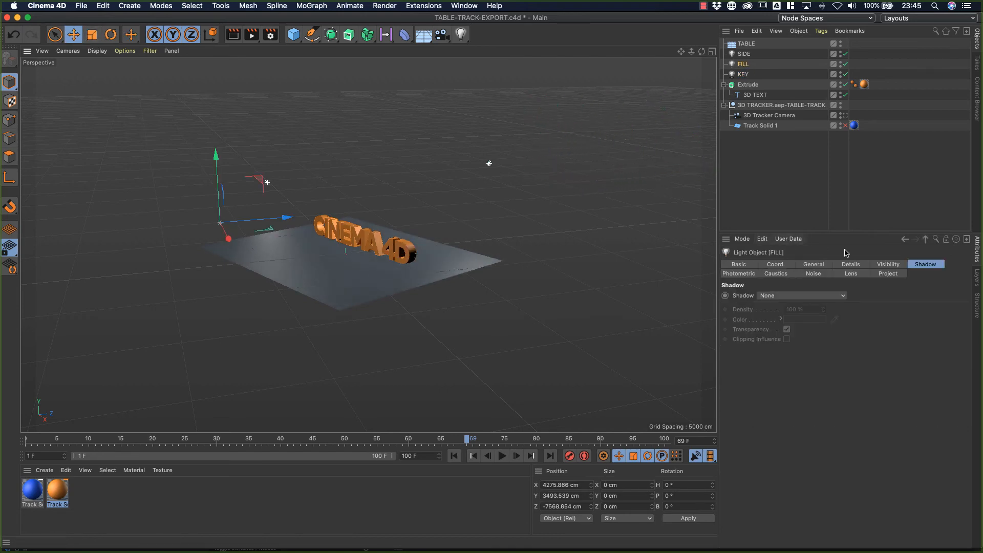
pyautogui.click(814, 269)
pyautogui.moveTo(915, 375); pyautogui.dragTo(933, 376)
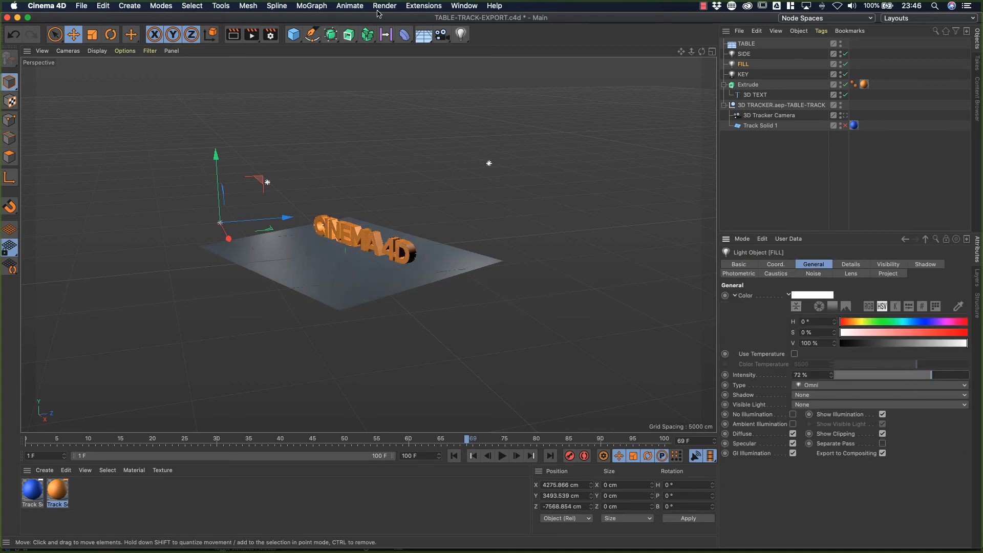
# - Save the scene from the 3D Tracker Camera view, and check the adjusted lighting in After Effects before returning to Cinema 4D
pyautogui.click(845, 116)
pyautogui.press('super+s')
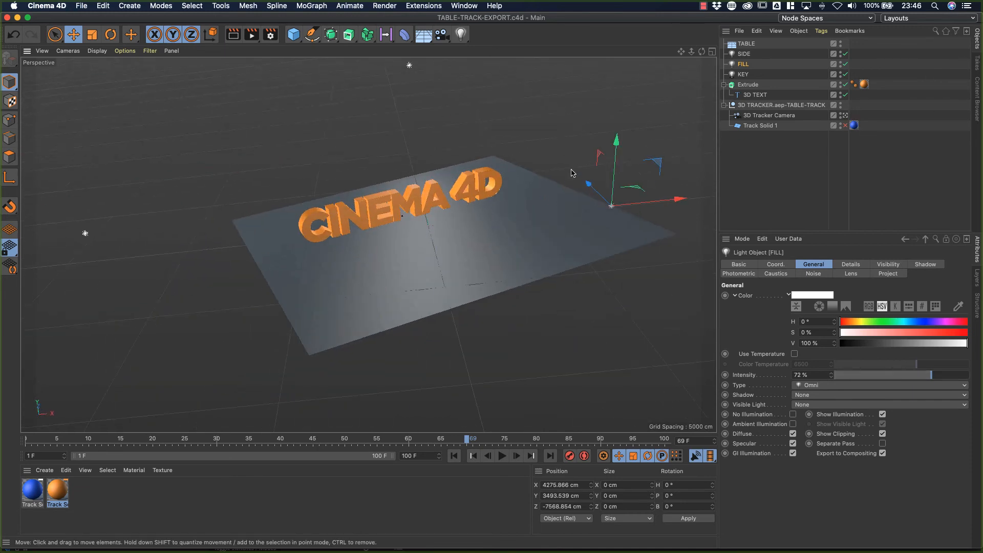
pyautogui.press('super+Tab')
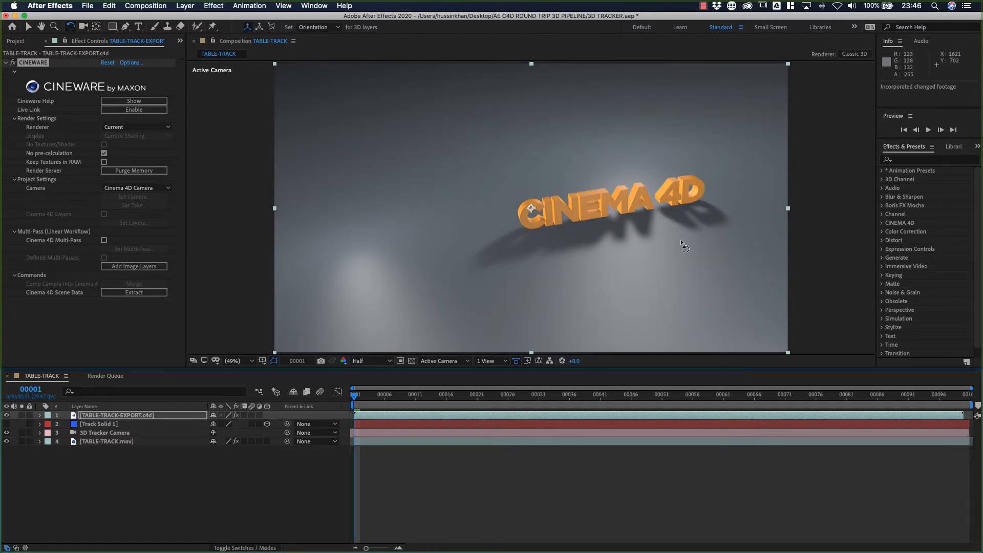
pyautogui.press('super+Tab')
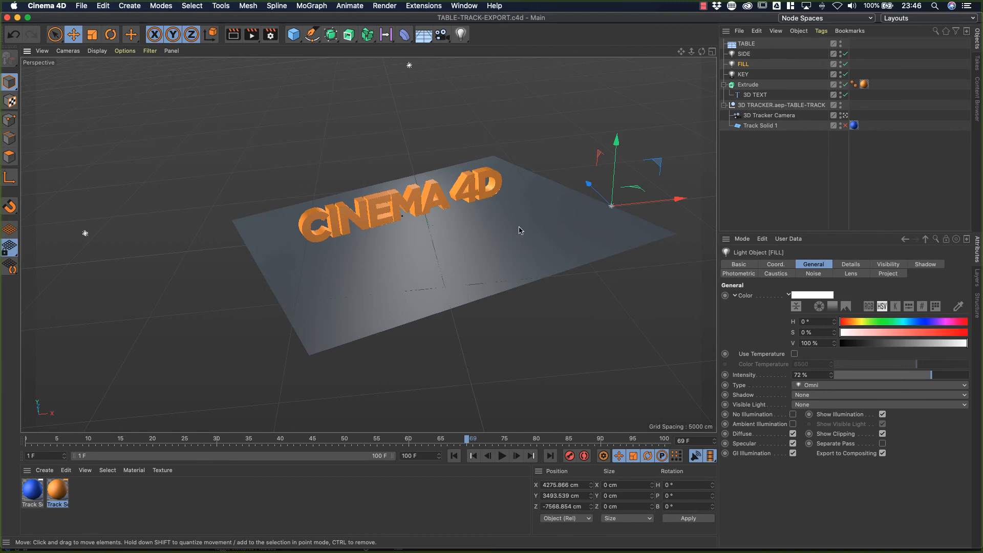
# - Add the Ambient Occlusion effect to the render settings and render the view to check the text's contact with the table
pyautogui.click(233, 34)
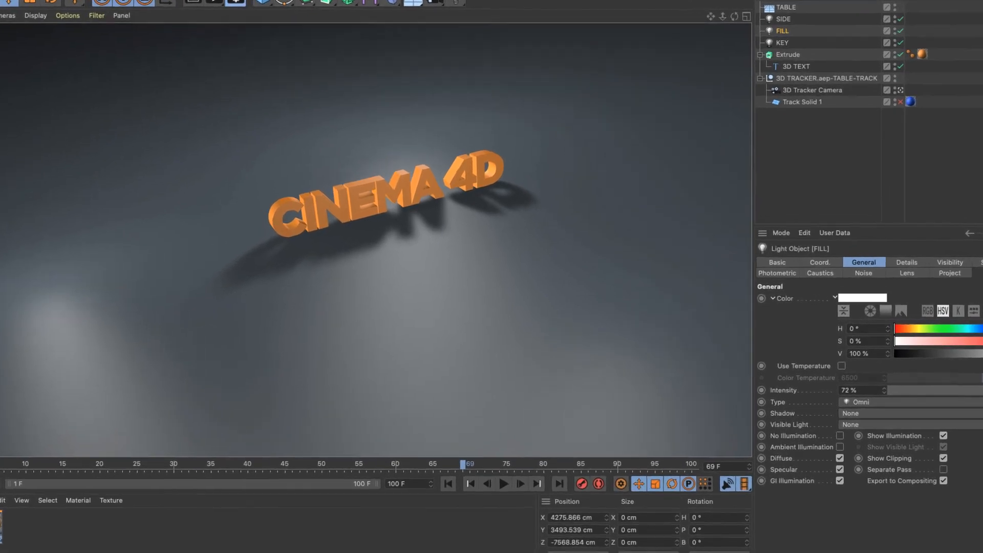
pyautogui.click(270, 34)
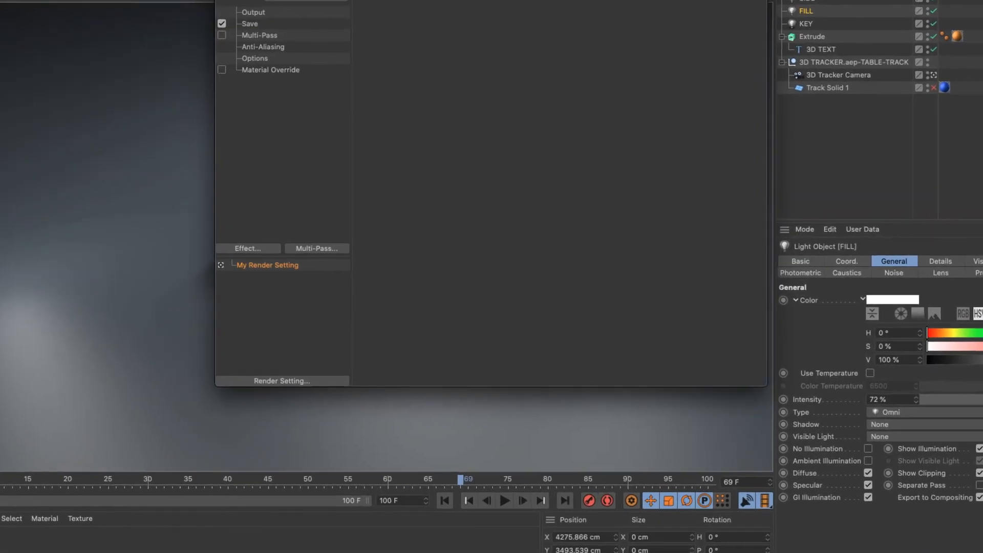
pyautogui.click(249, 248)
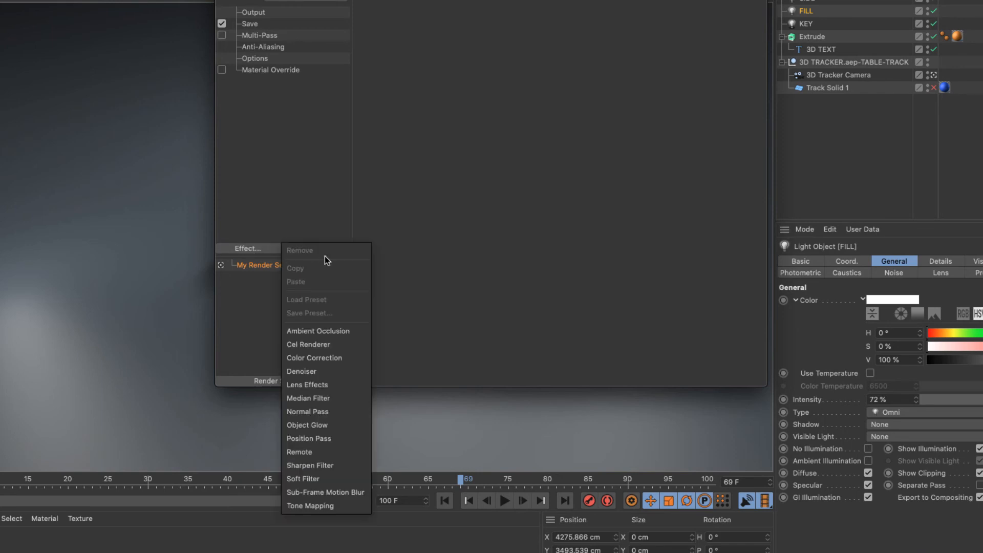
pyautogui.click(327, 334)
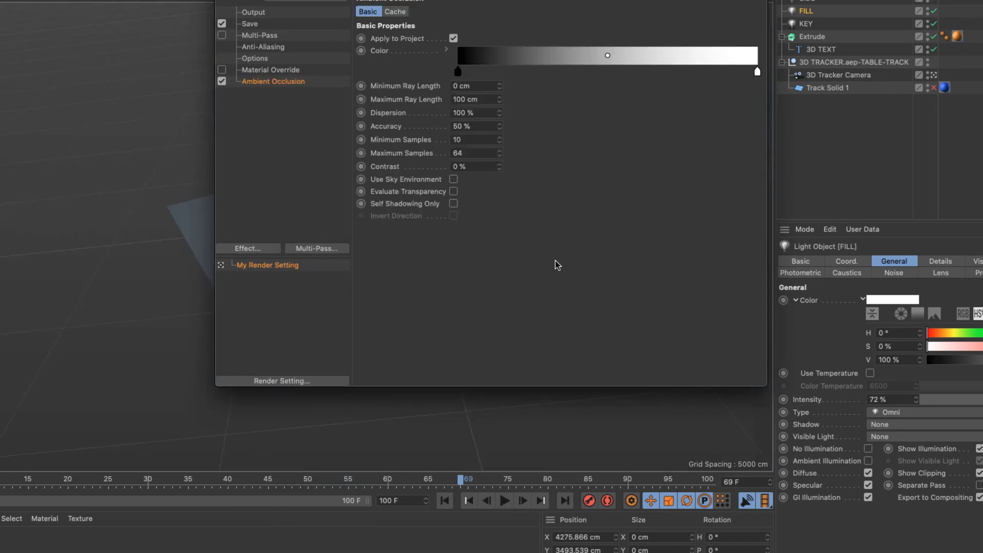
pyautogui.click(277, 28)
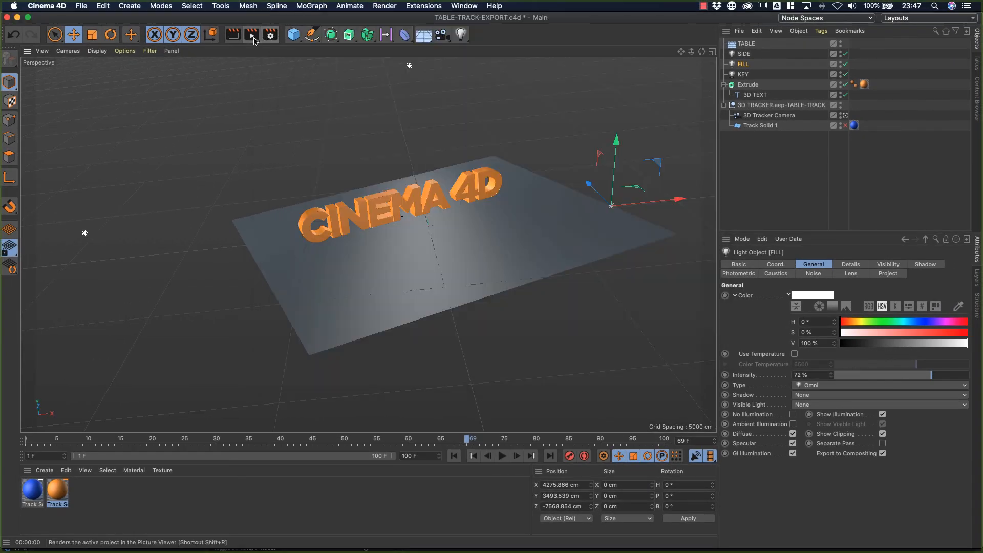
pyautogui.click(234, 34)
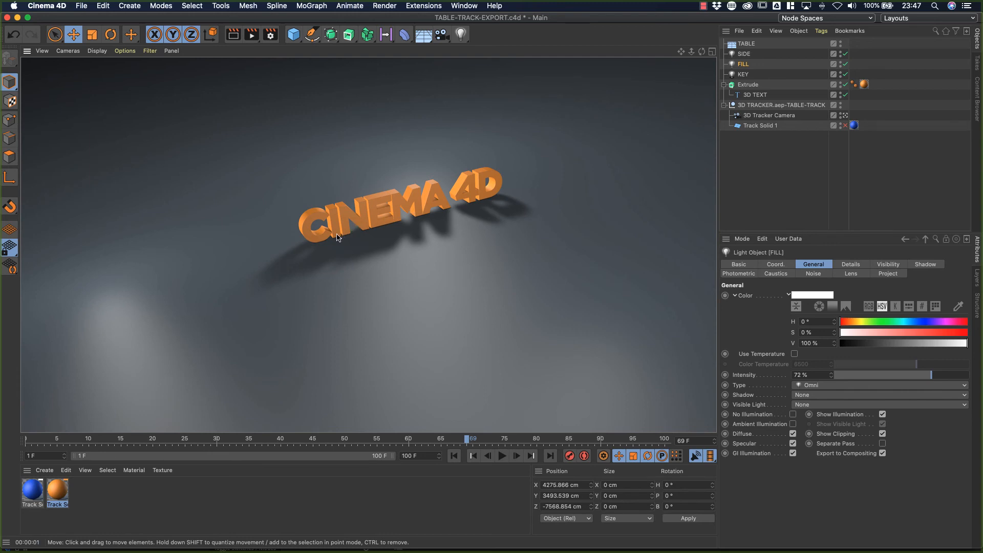
pyautogui.keyDown('alt'); pyautogui.click(426, 215); pyautogui.keyUp('alt')
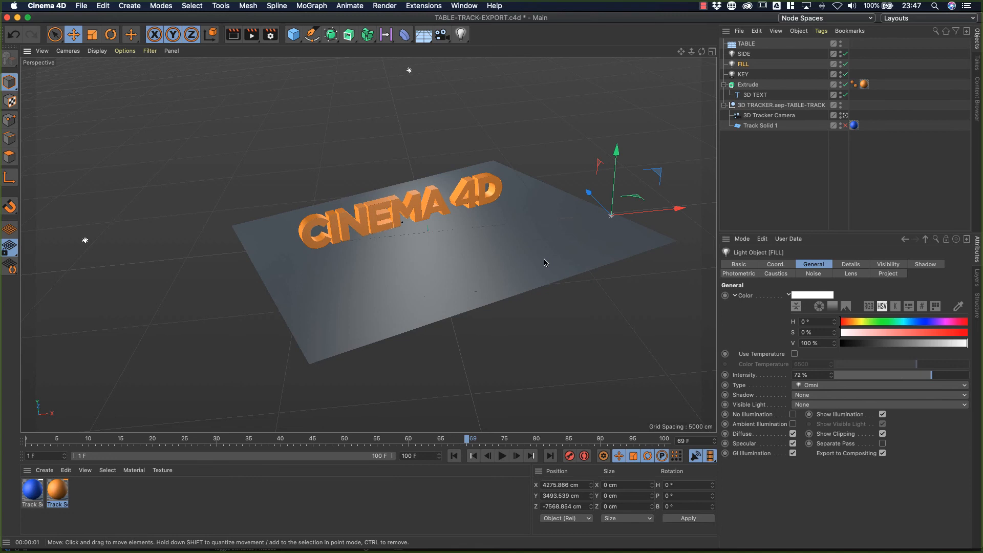
# - Collapse the object hierarchies and rename the Extrude object as 3D TEXT
pyautogui.click(761, 220)
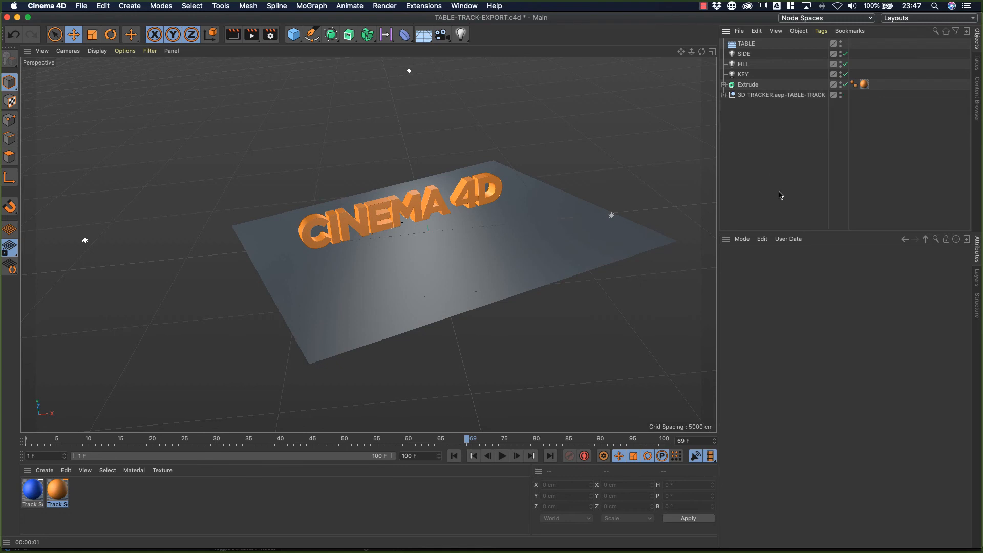
pyautogui.doubleClick(749, 85)
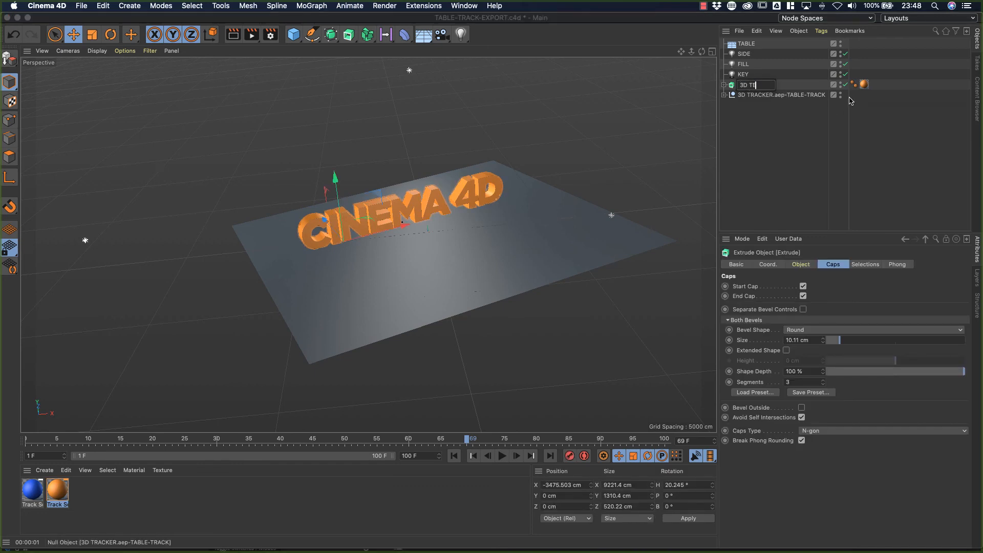
pyautogui.press('Return')
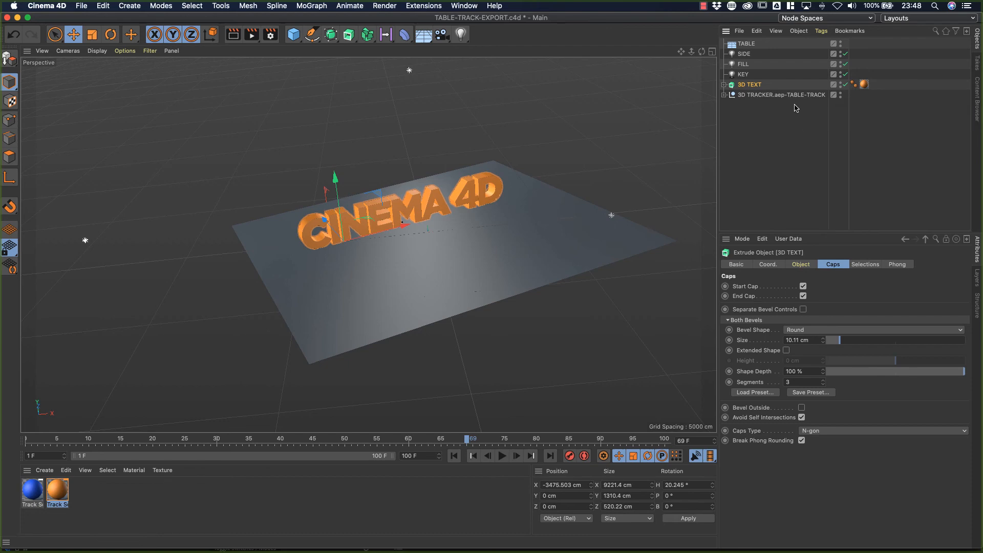
# - Put the 3D TEXT object on a new layer named 3D TEXT and save the scene
pyautogui.rightClick(768, 90)
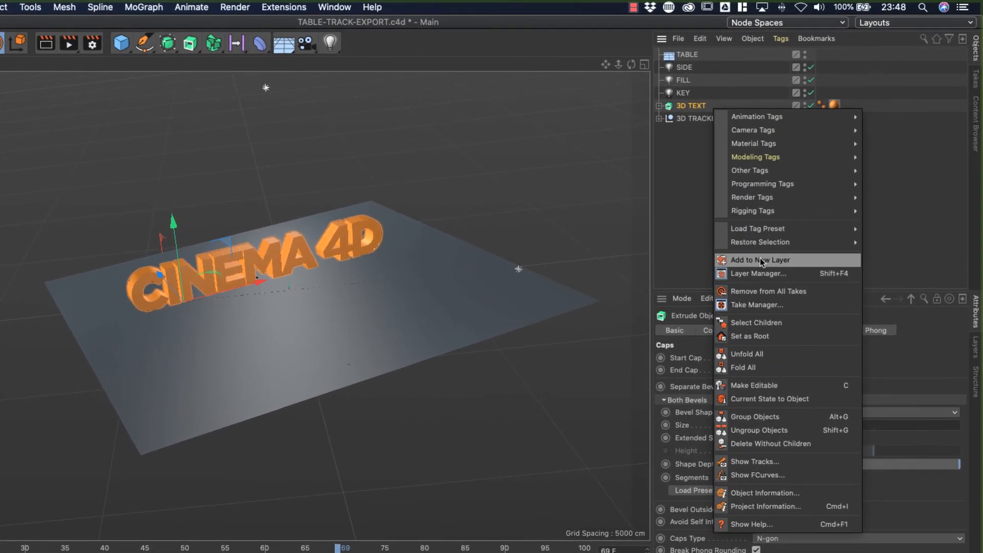
pyautogui.click(760, 260)
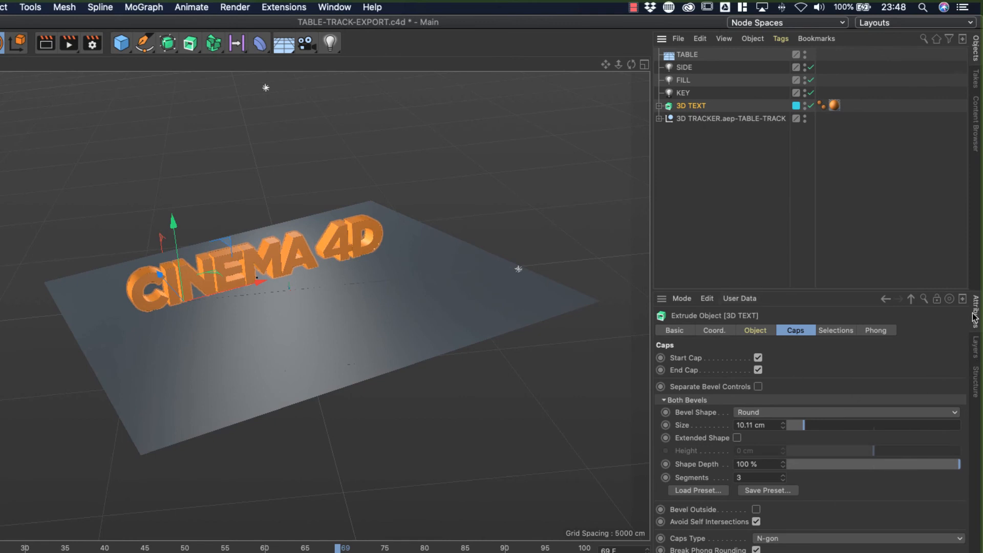
pyautogui.click(976, 348)
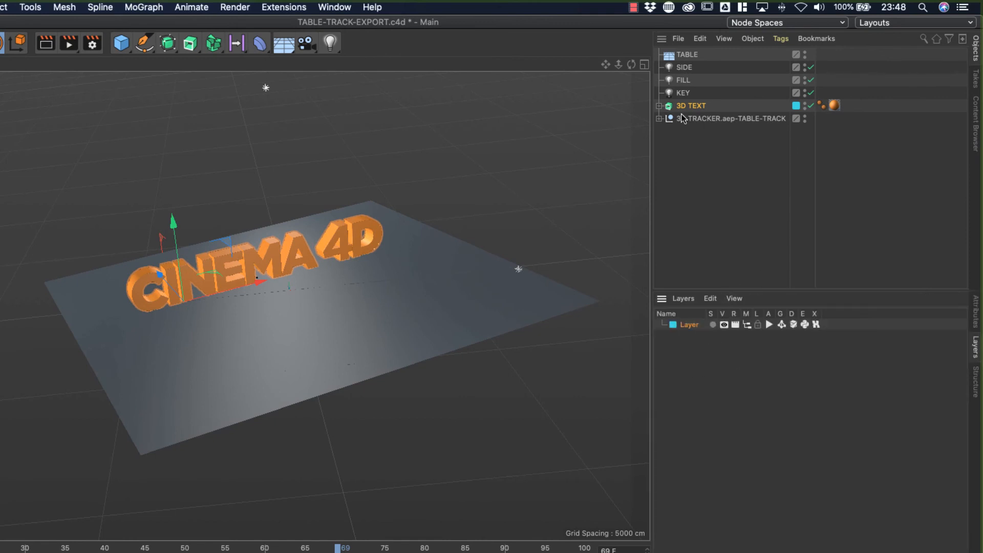
pyautogui.doubleClick(690, 326)
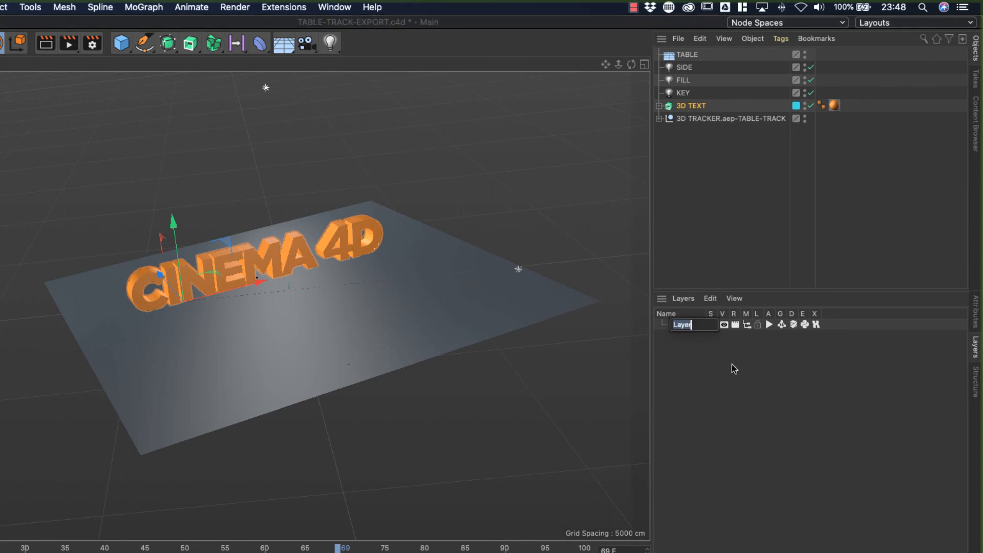
pyautogui.write('S')
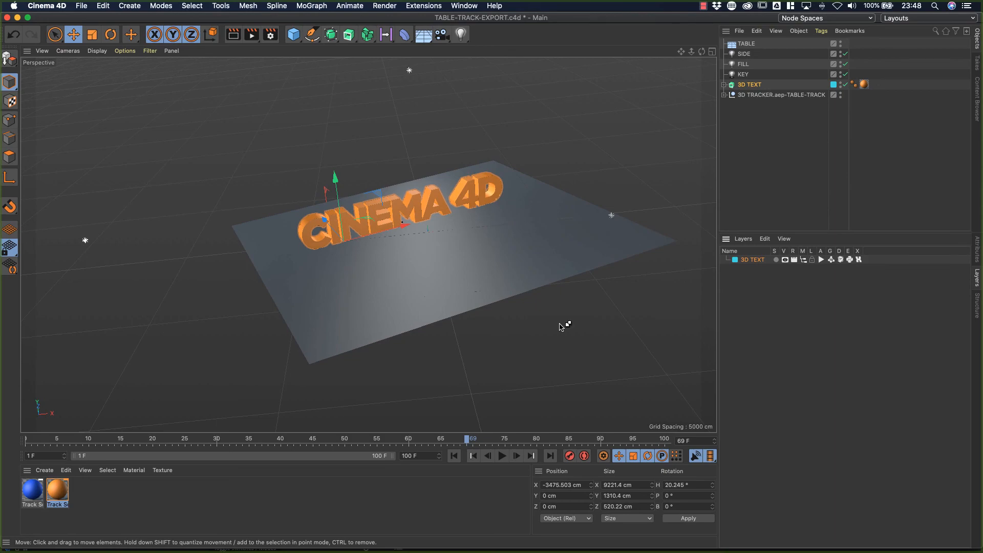
pyautogui.press('super+s')
# - Switch to After Effects, enable Cinema 4D Layers on the TABLE-TRACK-EXPORT.c4d layer and include only the 3D TEXT layer
pyautogui.press('super+Tab')
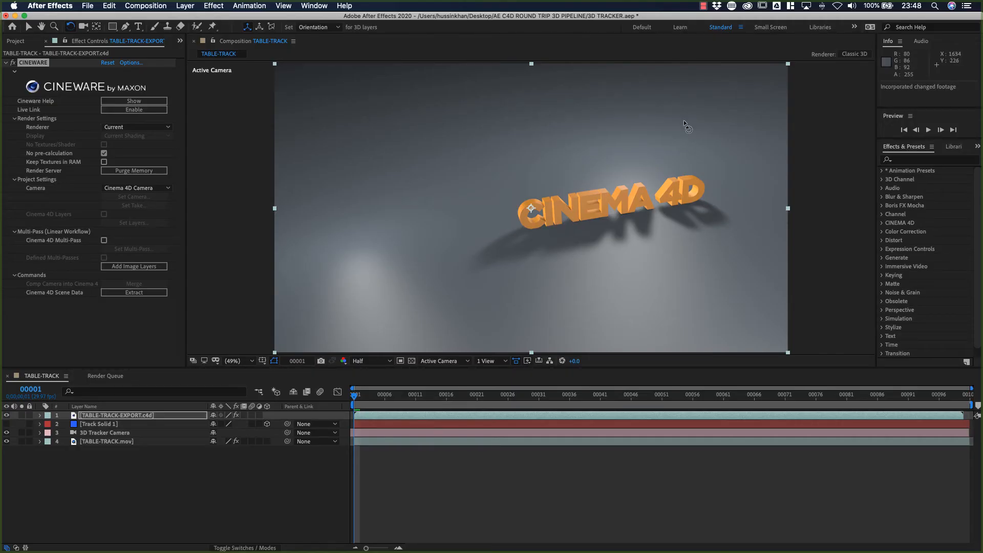
pyautogui.click(226, 483)
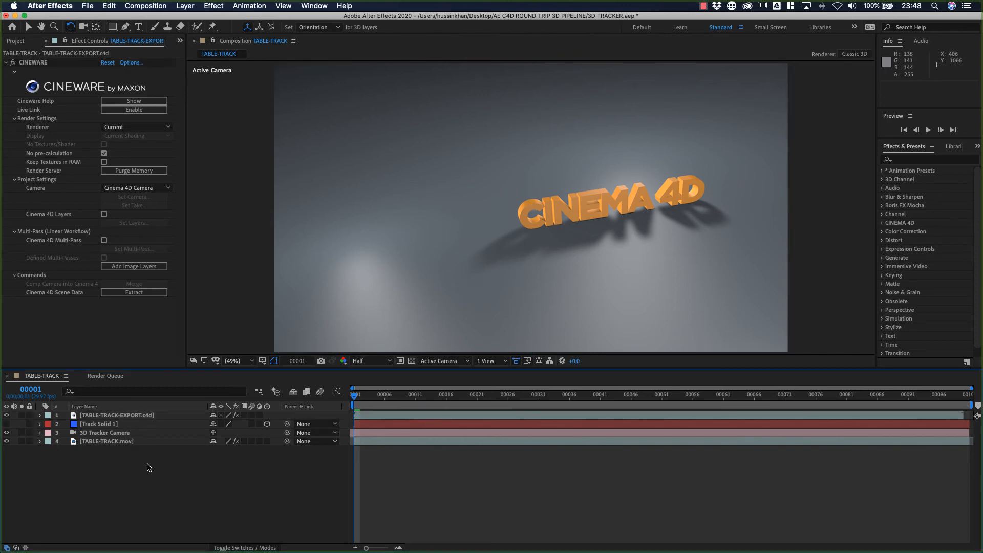
pyautogui.click(140, 415)
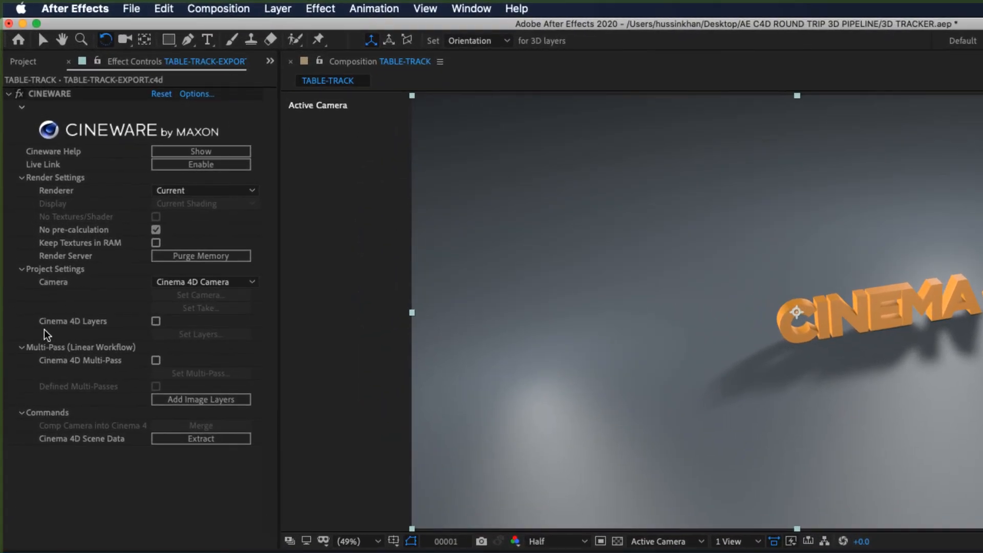
pyautogui.click(156, 322)
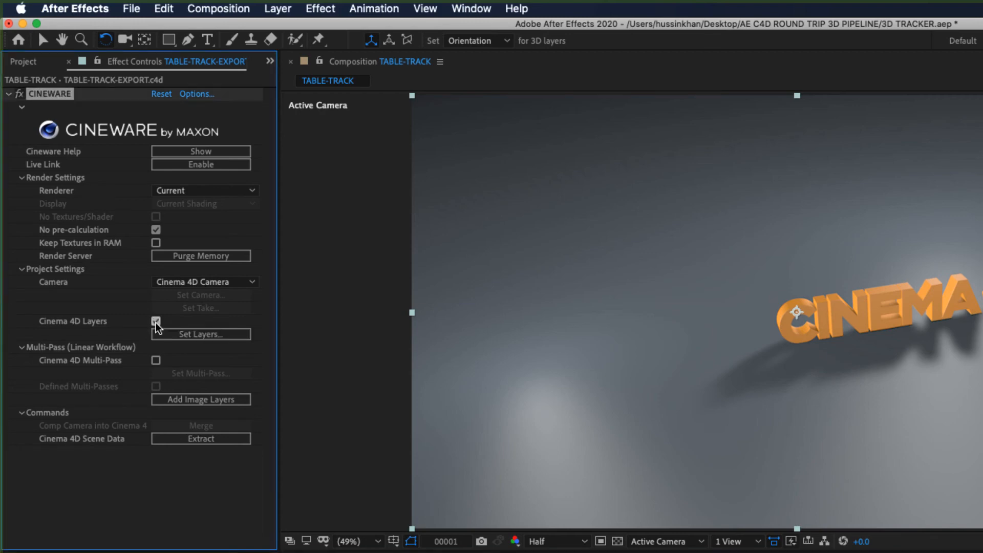
pyautogui.click(200, 336)
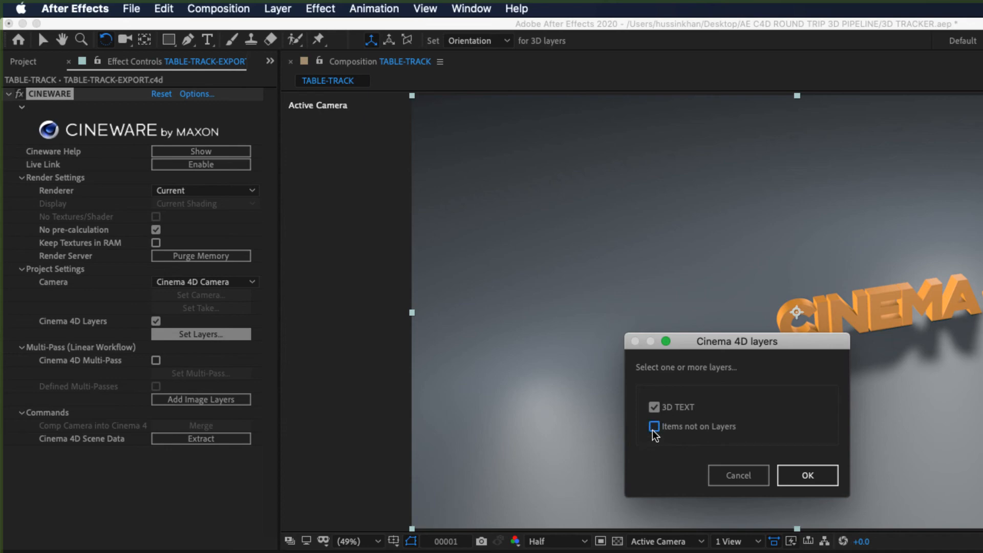
pyautogui.click(811, 474)
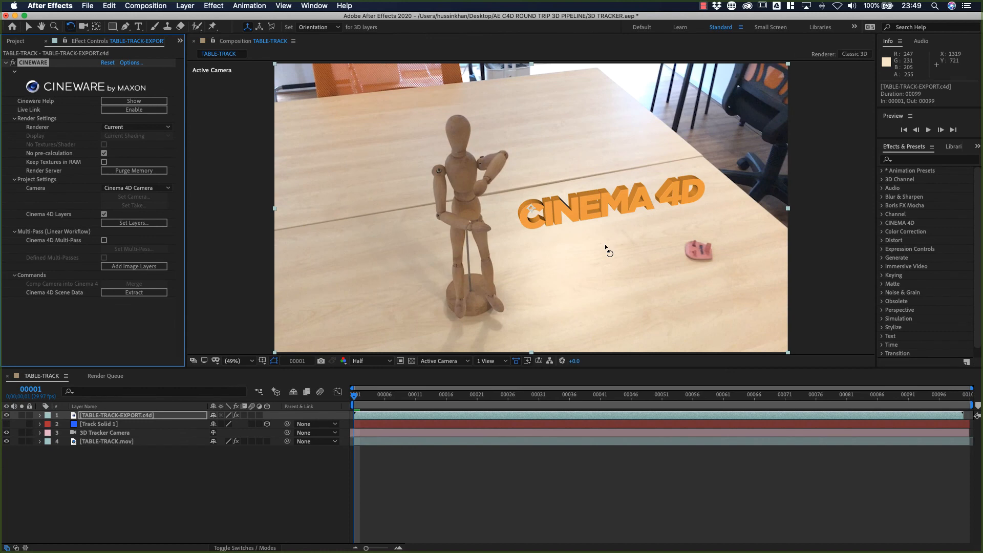
pyautogui.click(166, 451)
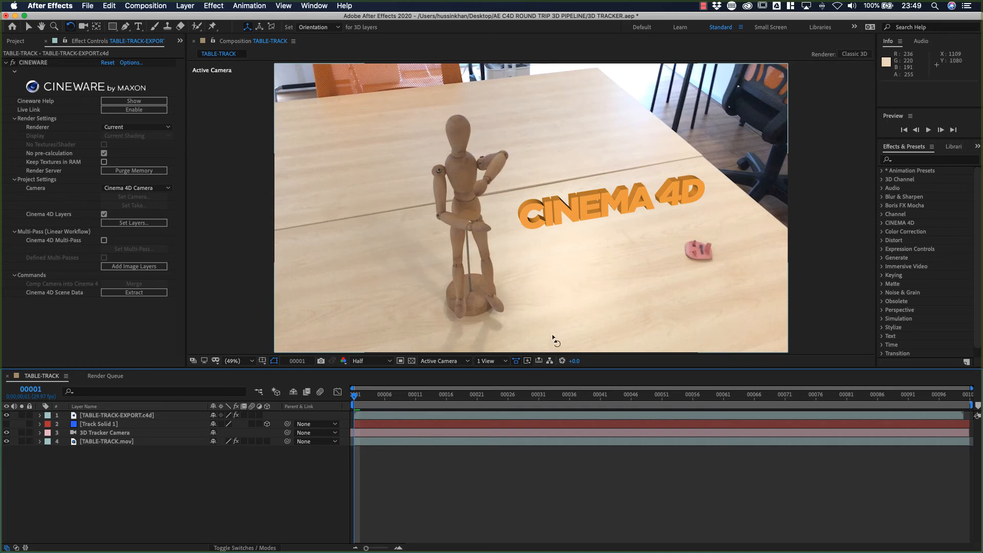
# - Switch to Cinema 4D and enable Multi-Pass in the render settings with RGBA Image, Shadow and Ambient Occlusion passes
pyautogui.press('super+Tab')
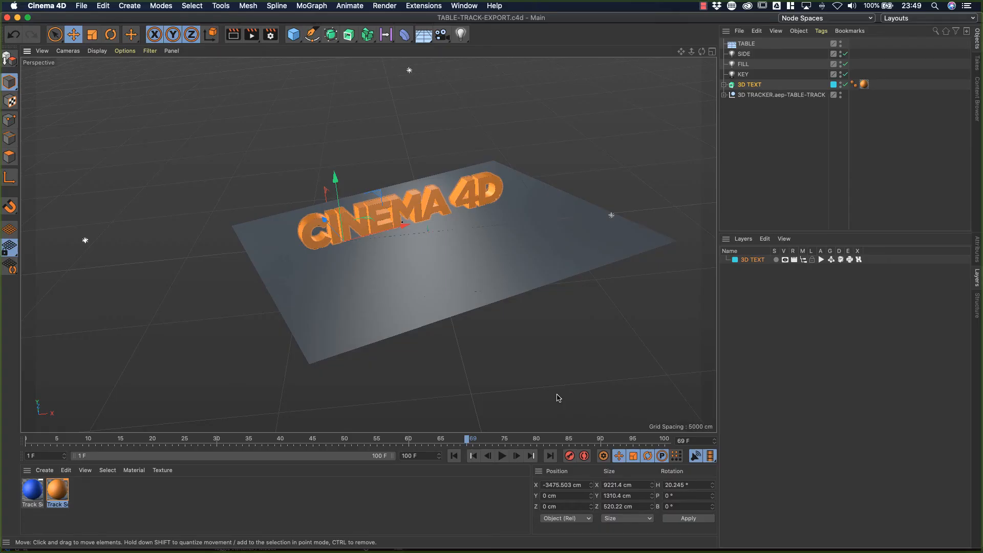
pyautogui.click(271, 37)
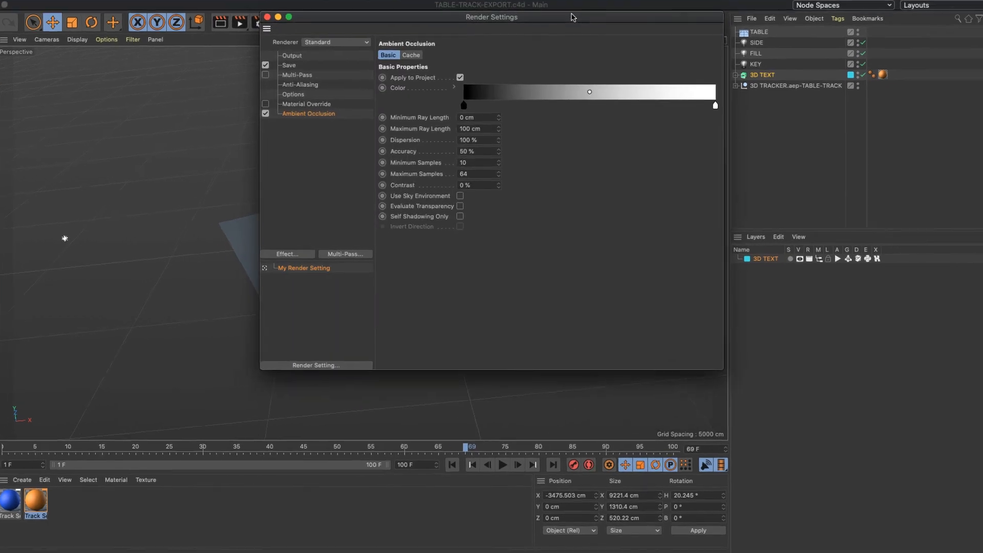
pyautogui.click(296, 75)
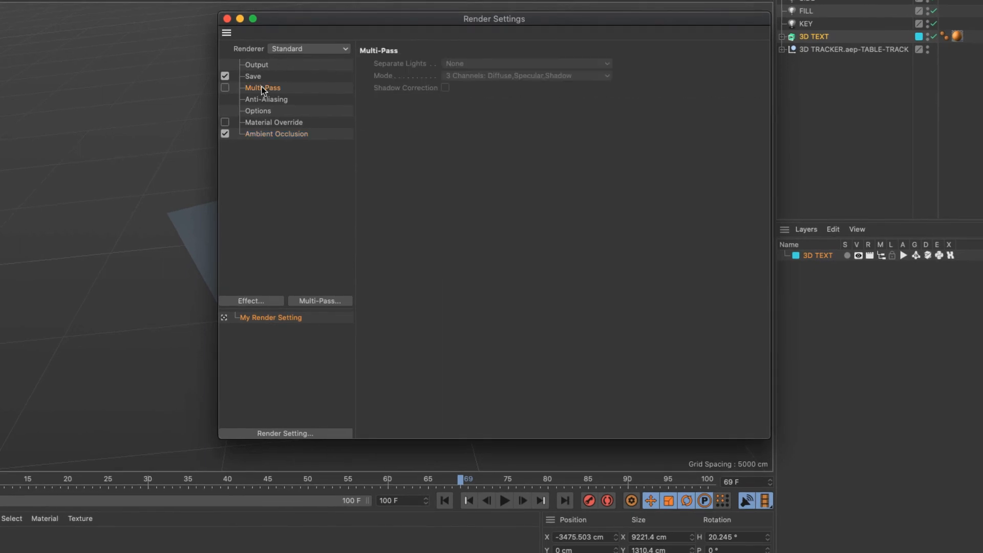
pyautogui.click(225, 88)
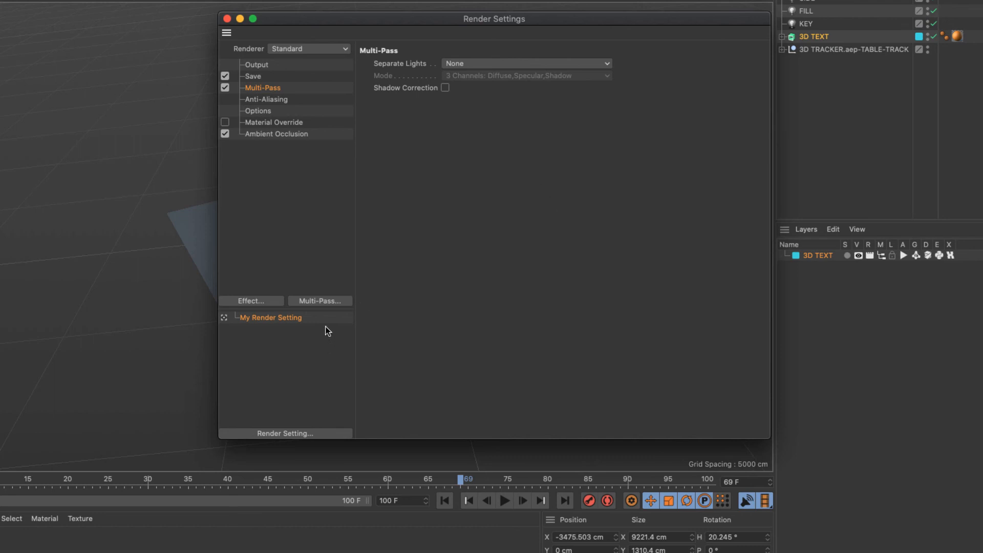
pyautogui.click(319, 302)
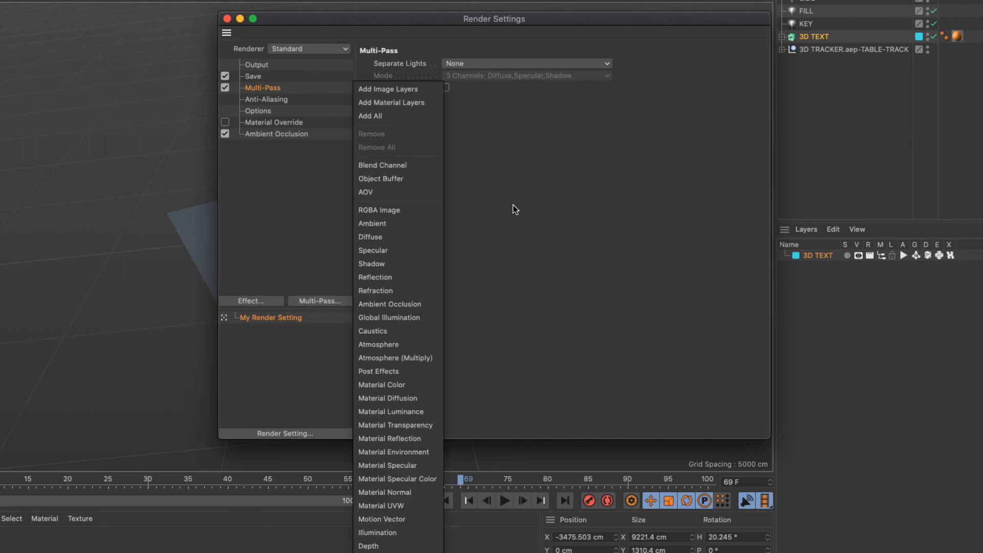
pyautogui.click(395, 216)
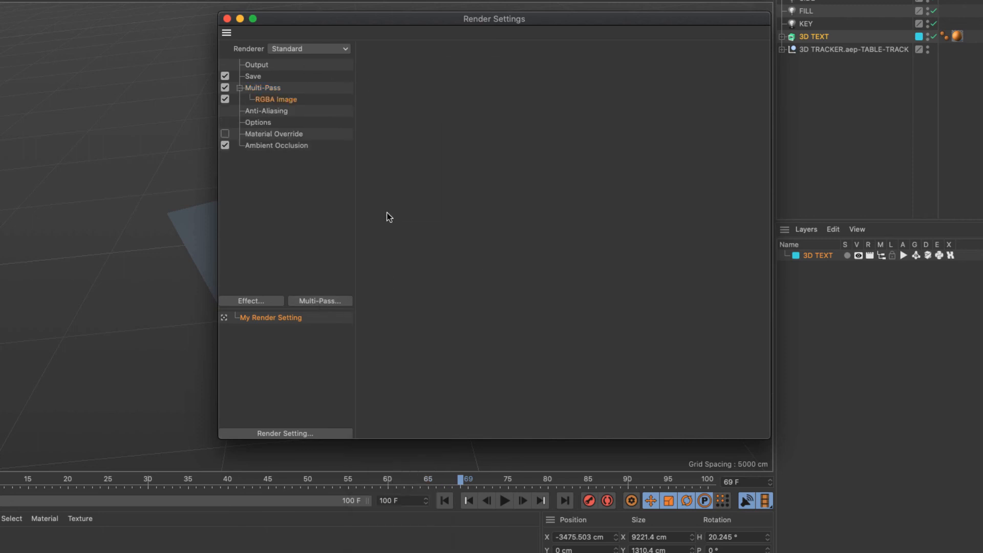
pyautogui.click(327, 300)
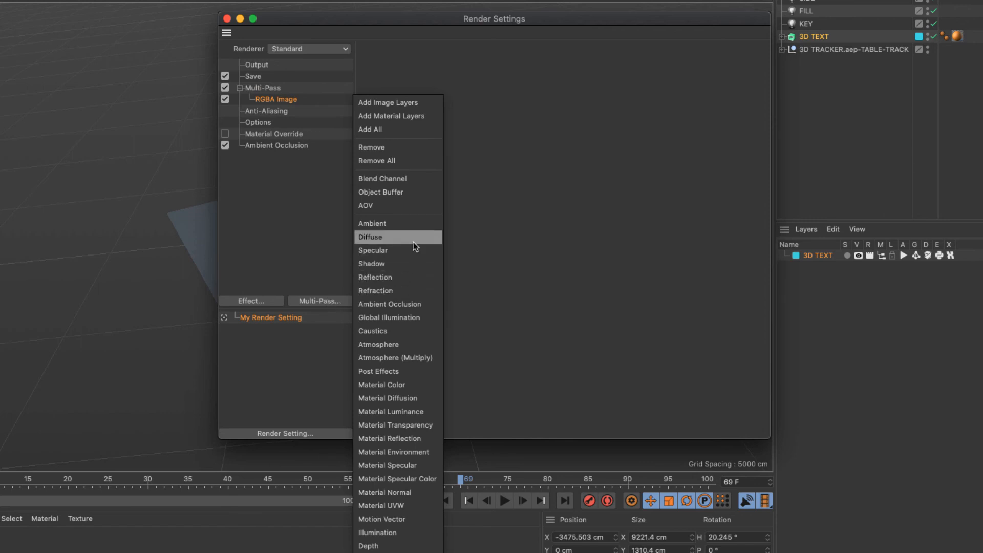
pyautogui.click(410, 268)
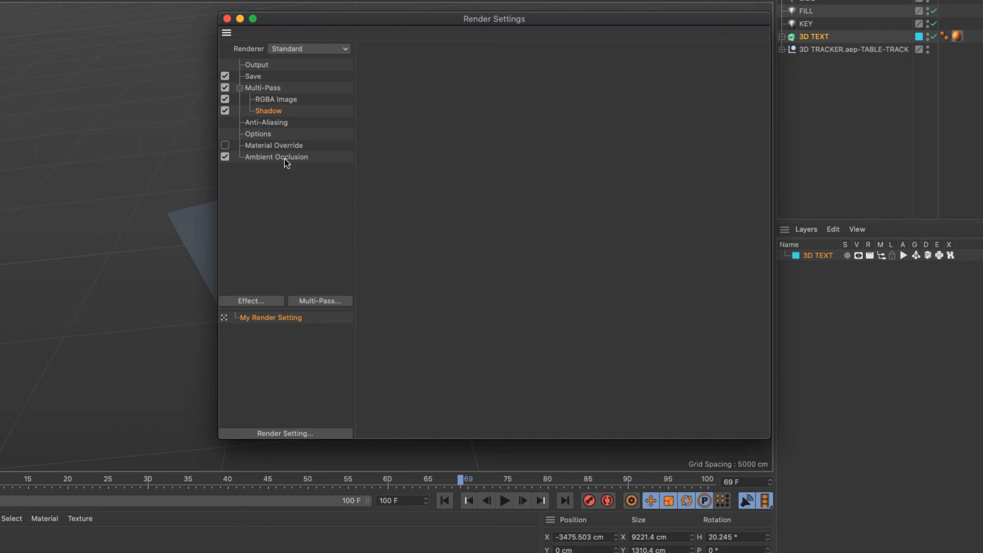
pyautogui.click(321, 304)
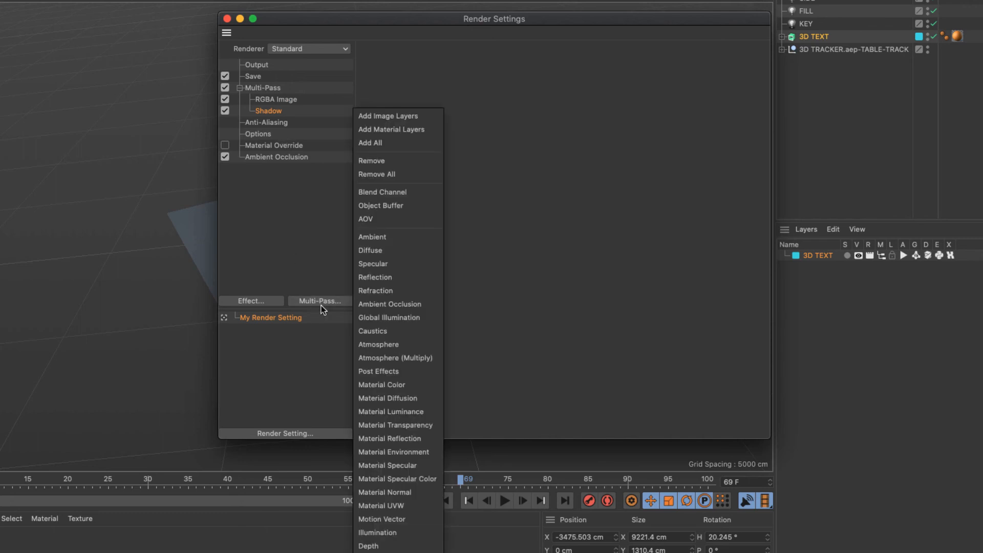
pyautogui.click(391, 306)
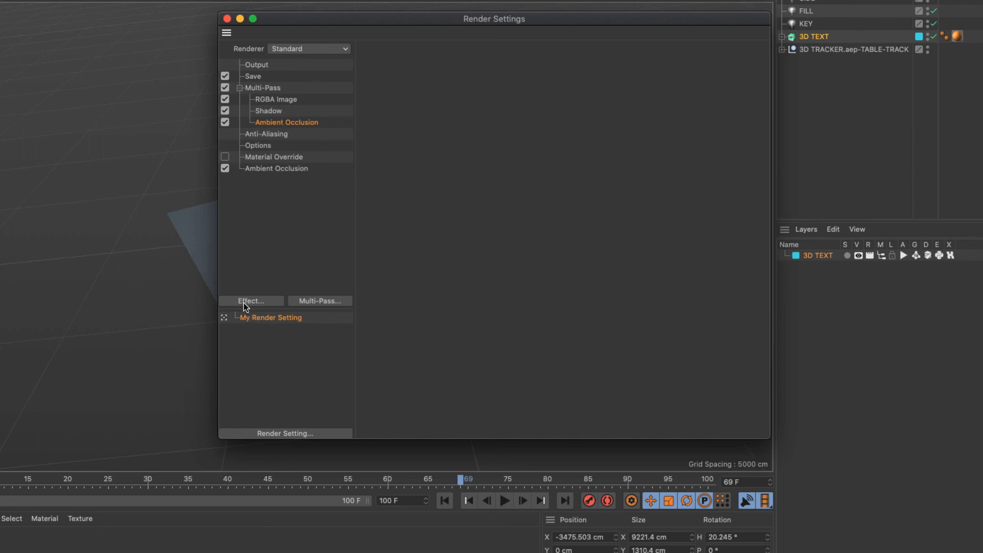
pyautogui.click(227, 19)
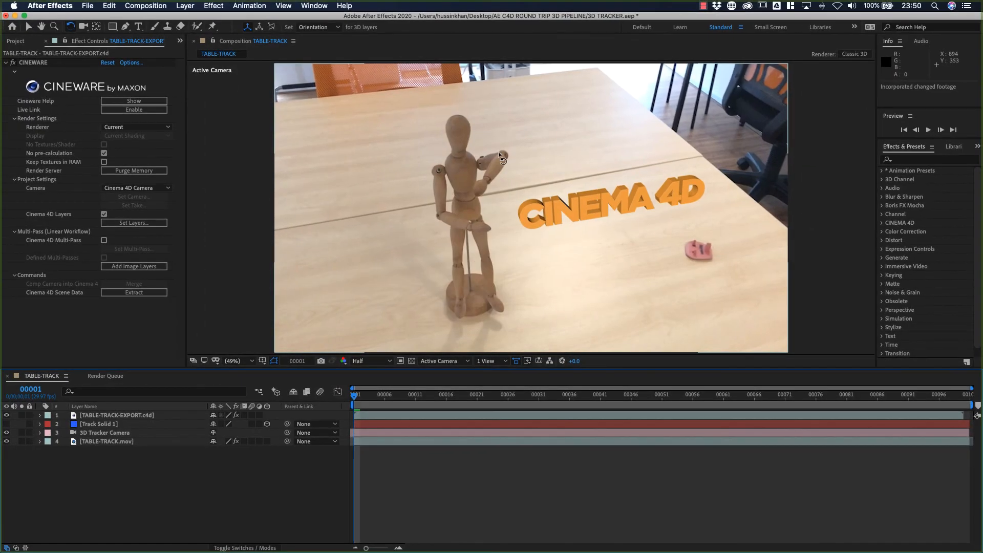
# - In After Effects, widen the project's Name column to show the full file name of TABLE-TRACK-EXPORT.c4d
pyautogui.click(15, 41)
pyautogui.click(62, 207)
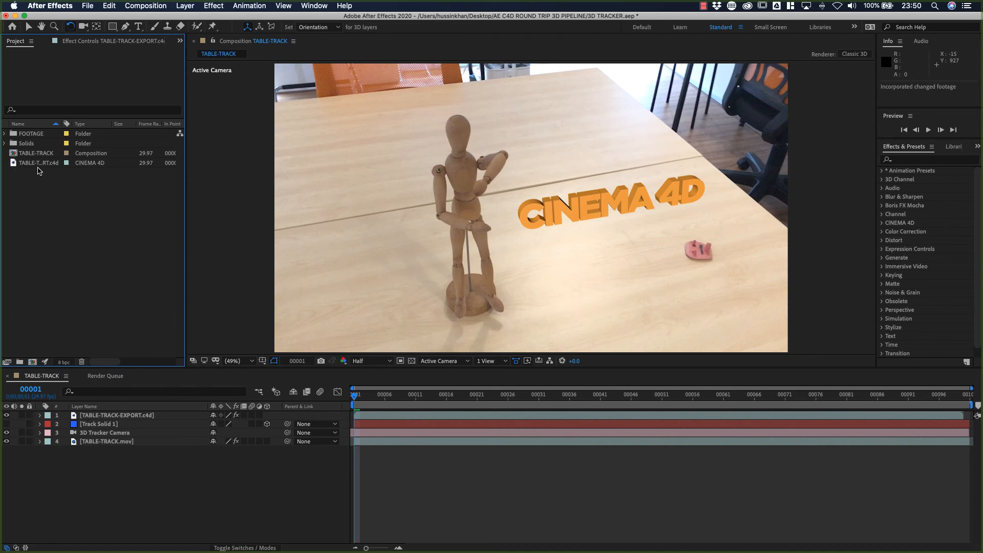
pyautogui.click(39, 164)
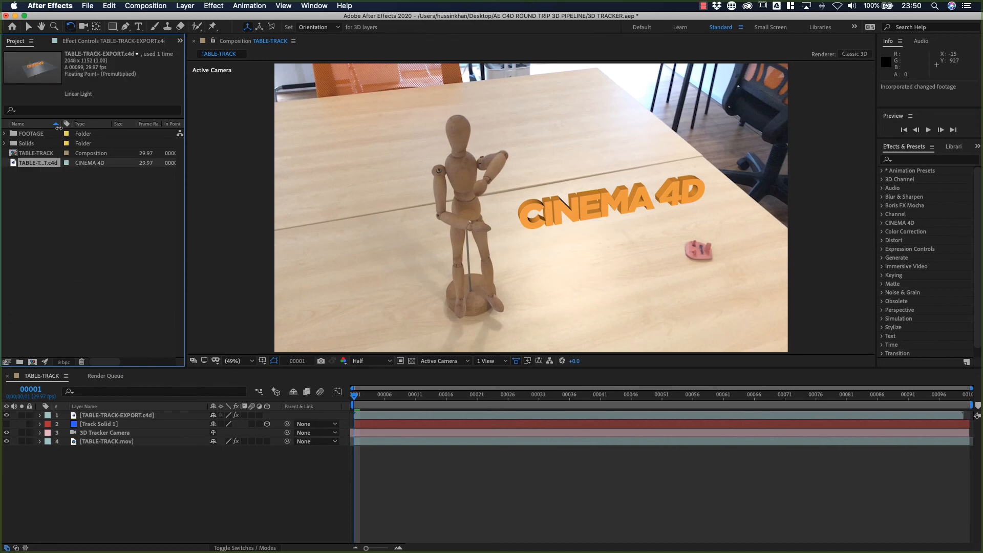
pyautogui.moveTo(59, 127); pyautogui.dragTo(103, 128)
pyautogui.click(101, 486)
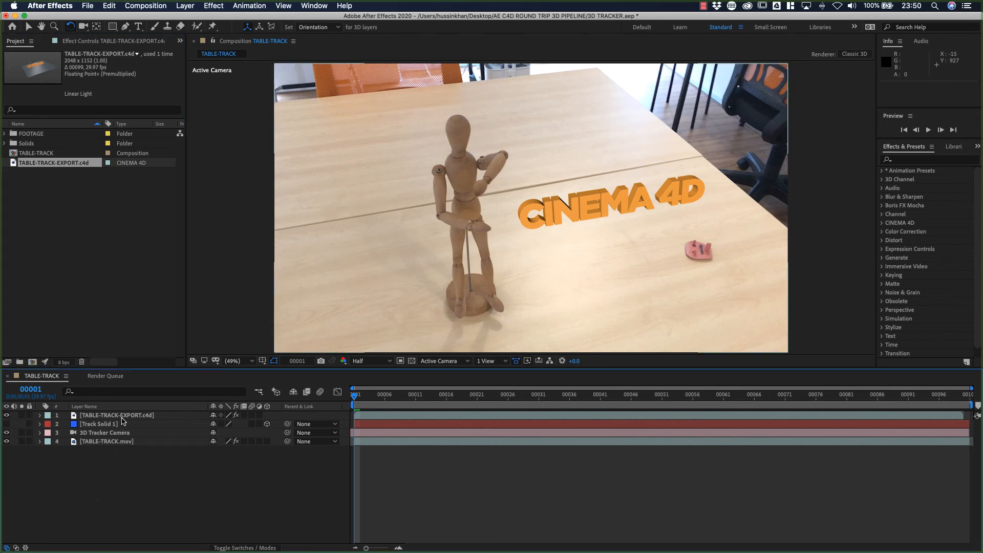
# - Toggle the visibility of the TABLE-TRACK-EXPORT.c4d layer off and on to check its contribution to the composite
pyautogui.click(122, 417)
pyautogui.click(6, 416)
pyautogui.click(6, 416)
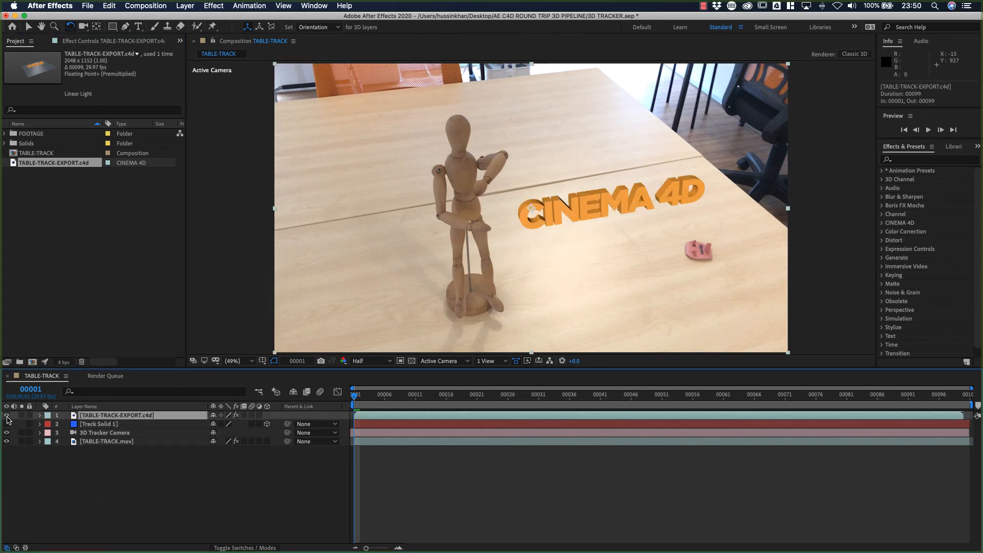
pyautogui.click(6, 416)
pyautogui.click(7, 415)
# - Enable Cinema 4D Multi-Pass in the layer's Cineware effect and choose the RGBA Image pass
pyautogui.click(98, 43)
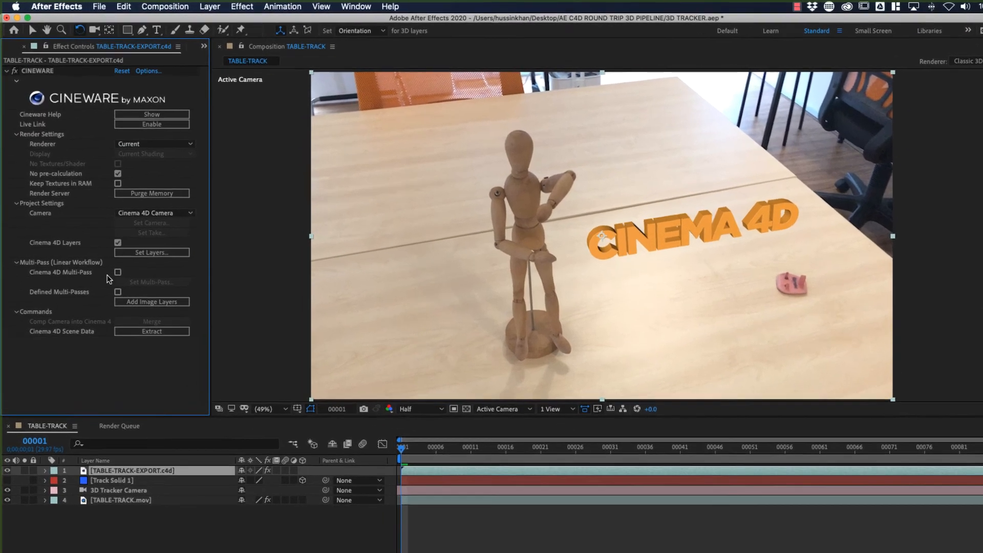
pyautogui.click(118, 272)
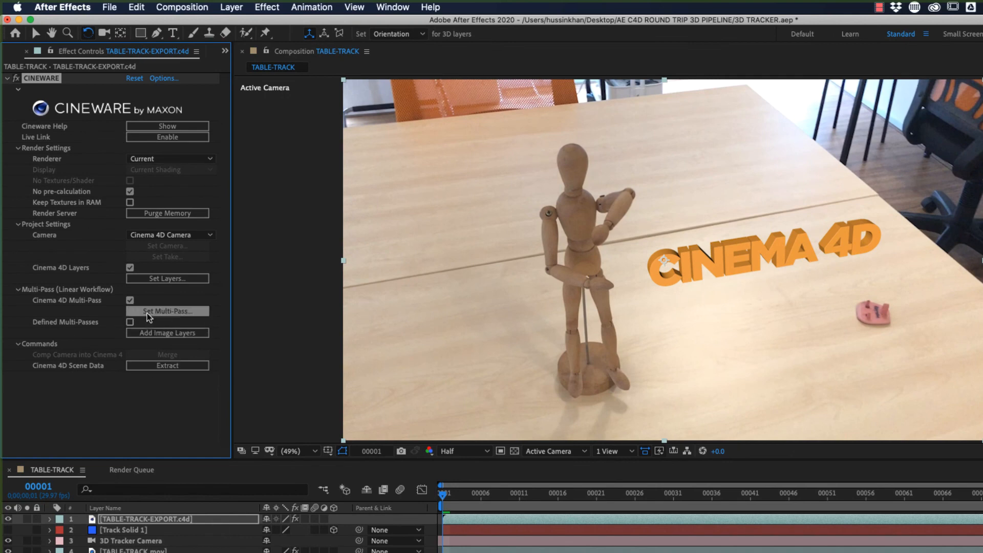
pyautogui.click(164, 311)
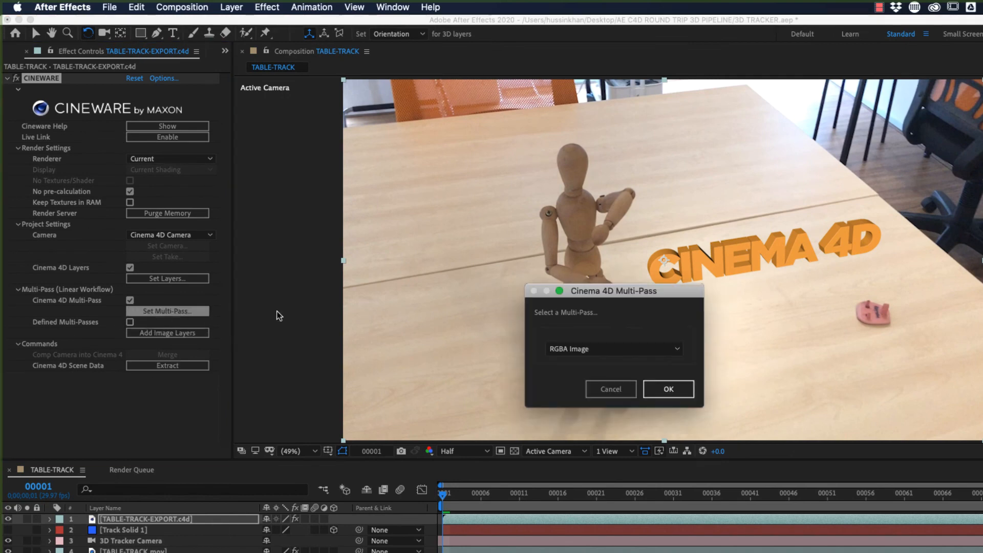
pyautogui.click(677, 392)
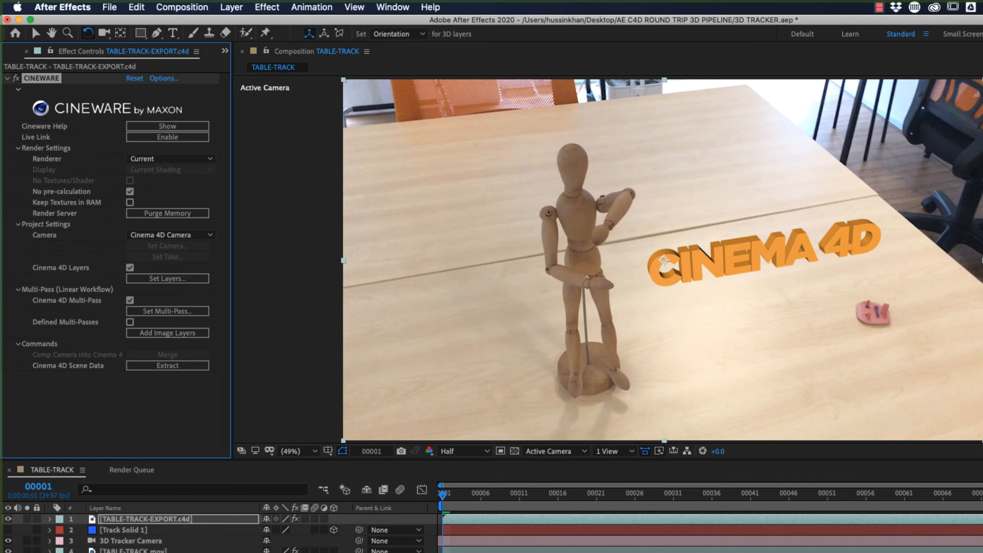
# - Add a second copy of TABLE-TRACK-EXPORT.c4d from the project to the TABLE-TRACK composition as the uppermost layer
pyautogui.click(215, 552)
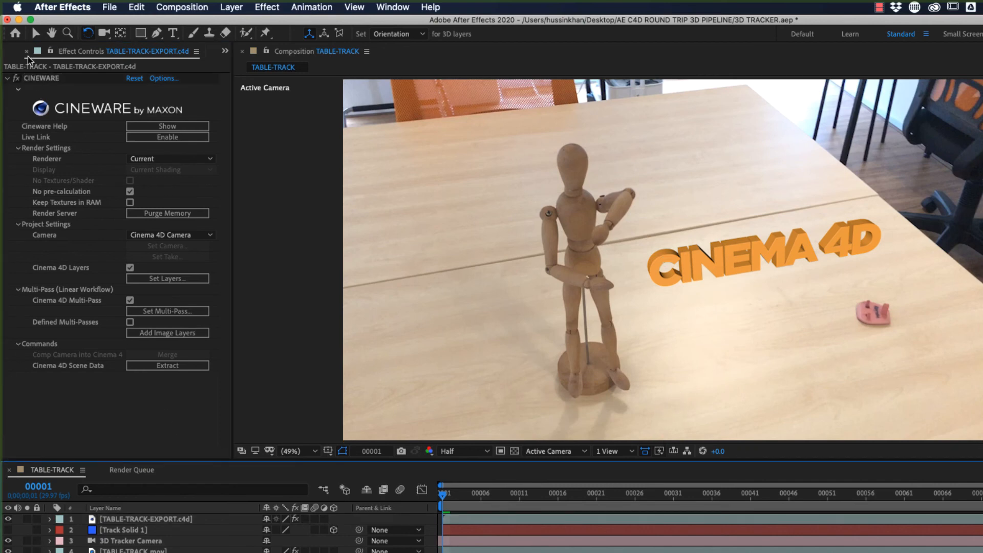
pyautogui.click(225, 51)
pyautogui.click(249, 70)
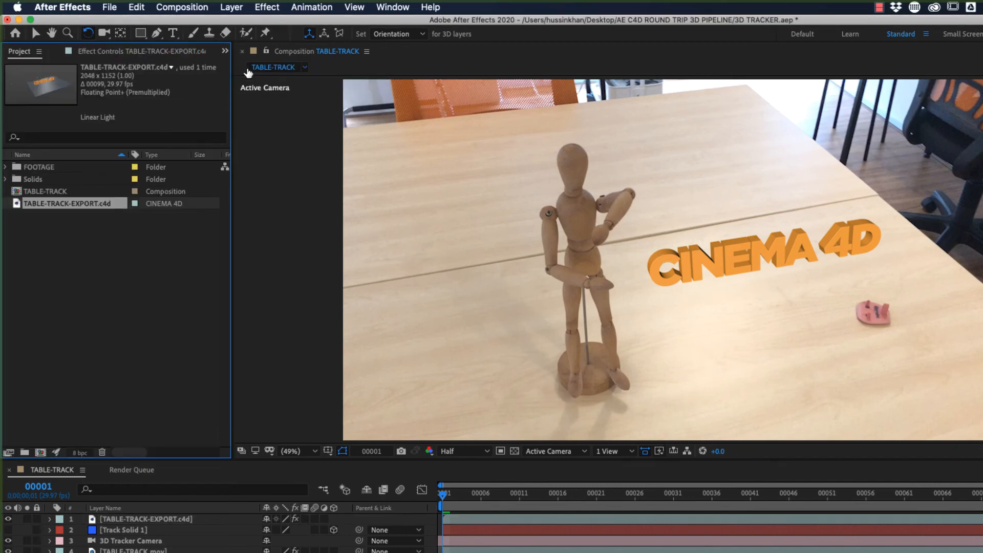
pyautogui.click(118, 318)
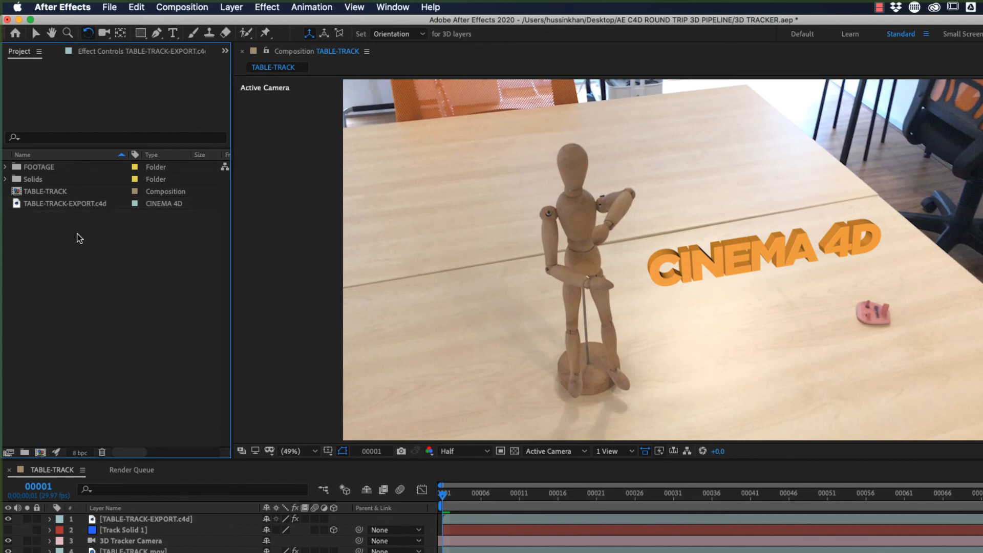
pyautogui.moveTo(77, 206); pyautogui.dragTo(142, 519)
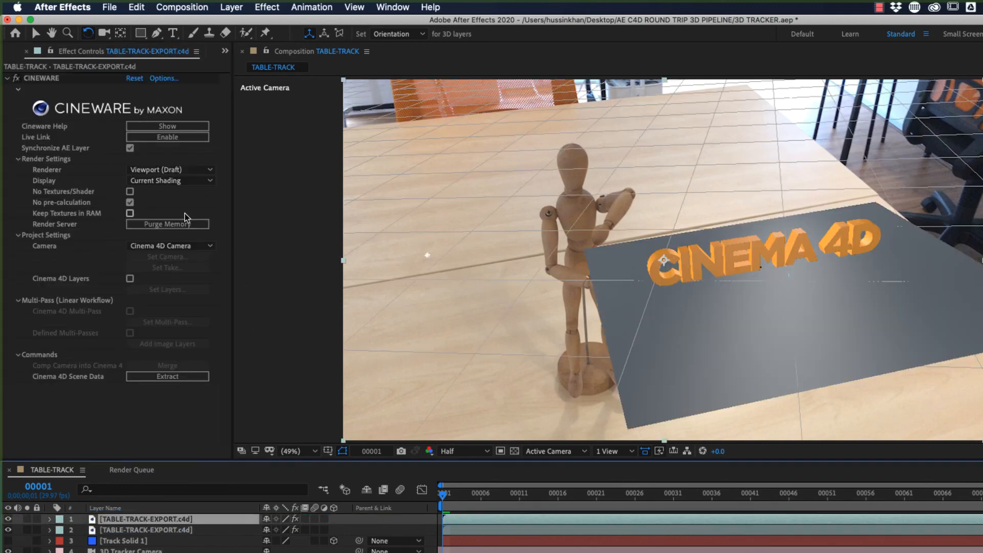
# - Set the uppermost TABLE-TRACK-EXPORT.c4d layer's Cineware renderer to Current, and enable Cinema 4D Multi-Pass with the Shadow pass
pyautogui.click(180, 170)
pyautogui.click(179, 183)
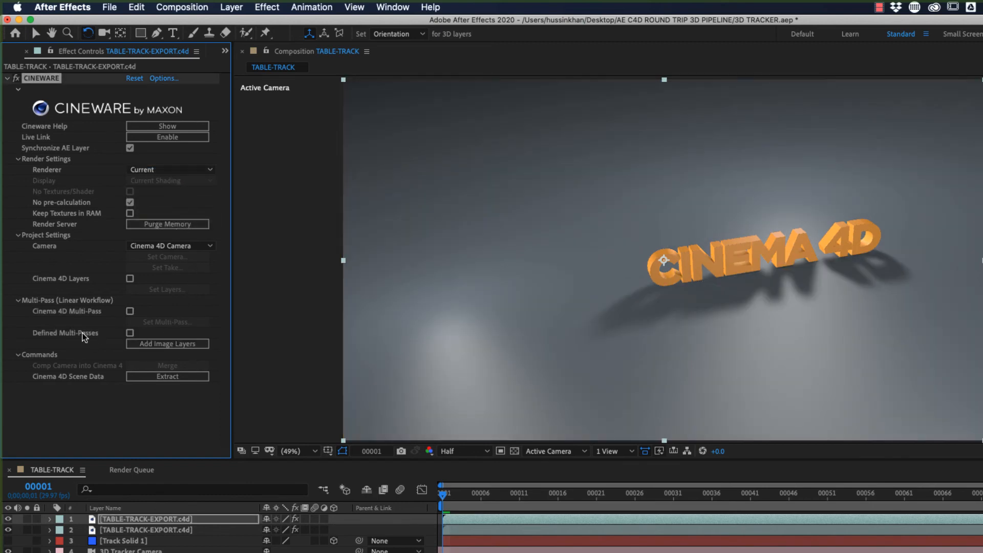
pyautogui.click(130, 311)
pyautogui.click(160, 324)
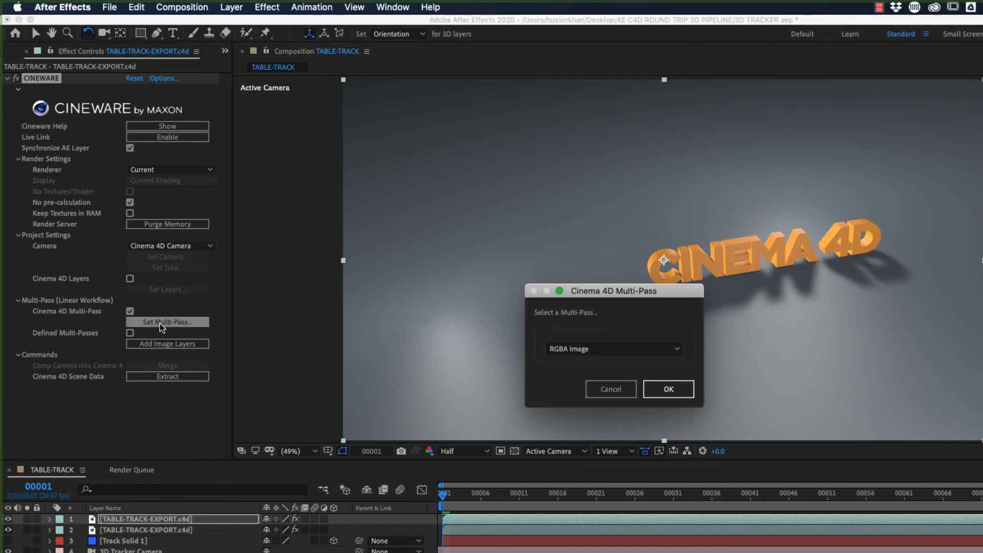
pyautogui.click(563, 350)
pyautogui.click(563, 376)
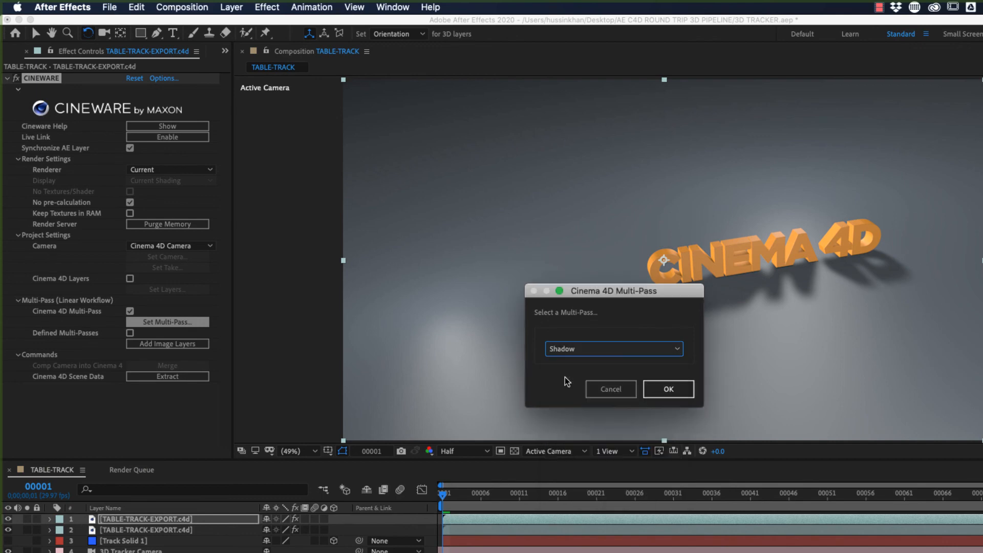
pyautogui.click(674, 393)
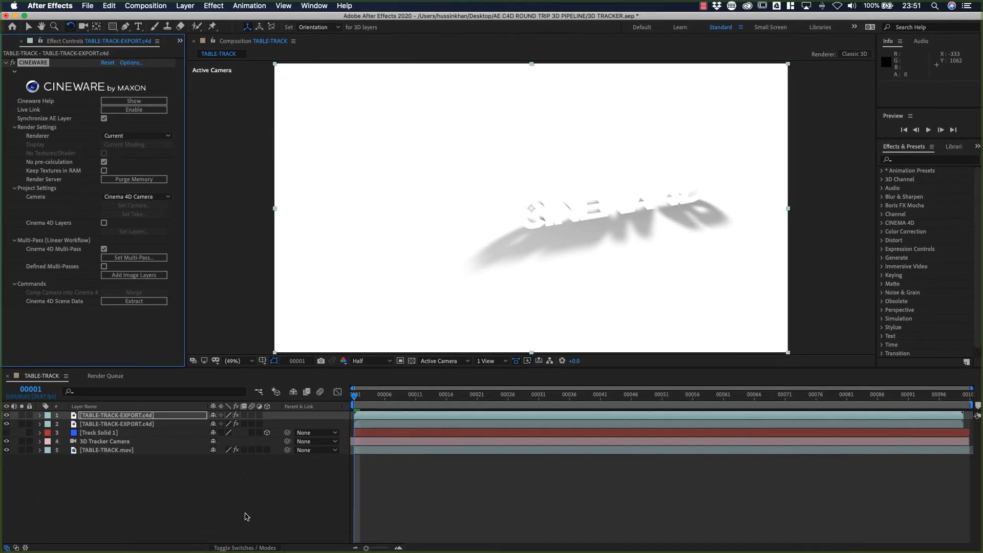
# - Set the shadow pass layer's blend mode to Multiply and toggle its visibility off and on to check the shadow
pyautogui.click(249, 548)
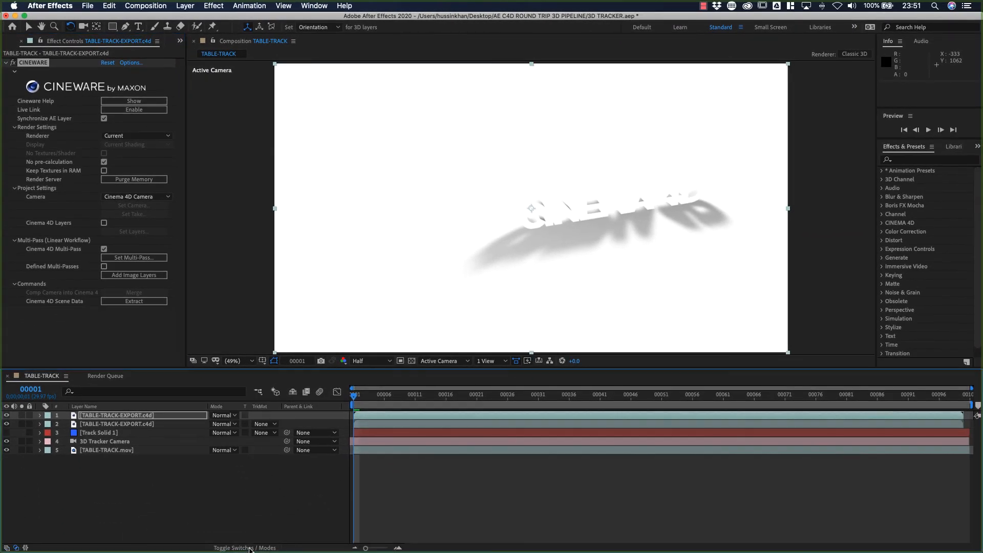
pyautogui.click(225, 416)
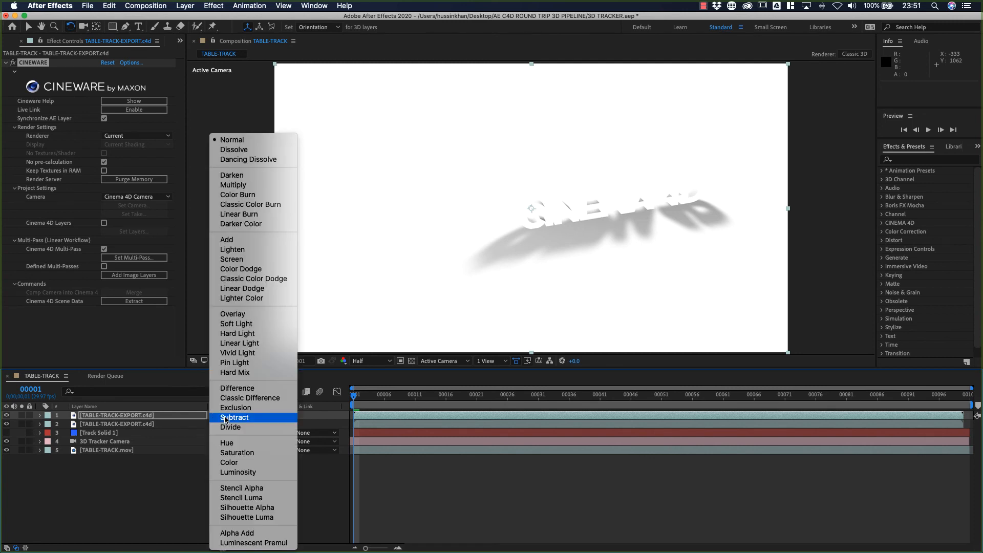
pyautogui.click(233, 185)
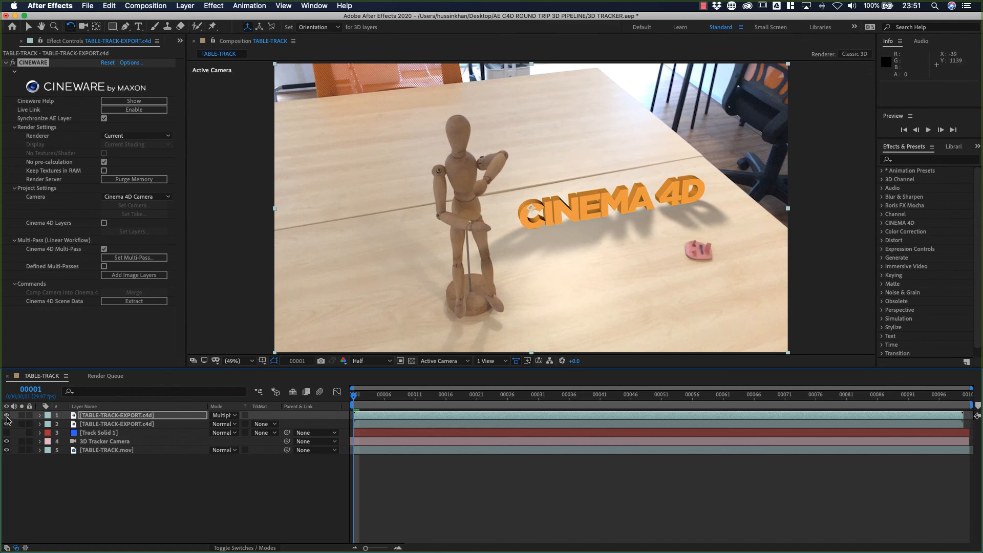
pyautogui.click(7, 416)
pyautogui.click(6, 416)
# - Rename the uppermost TABLE-TRACK-EXPORT.c4d layer as SHADOW
pyautogui.click(118, 416)
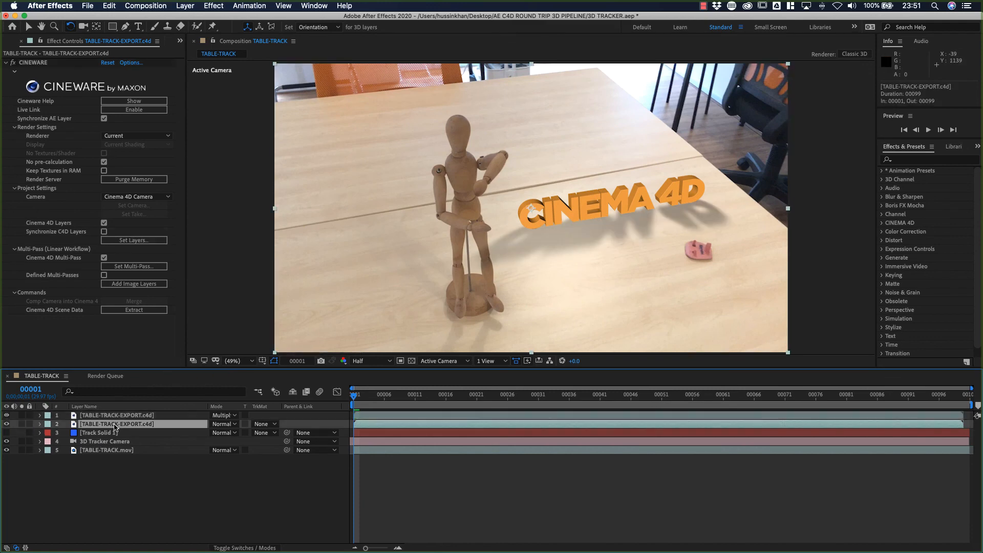
pyautogui.press('Return')
pyautogui.write('SHADOW')
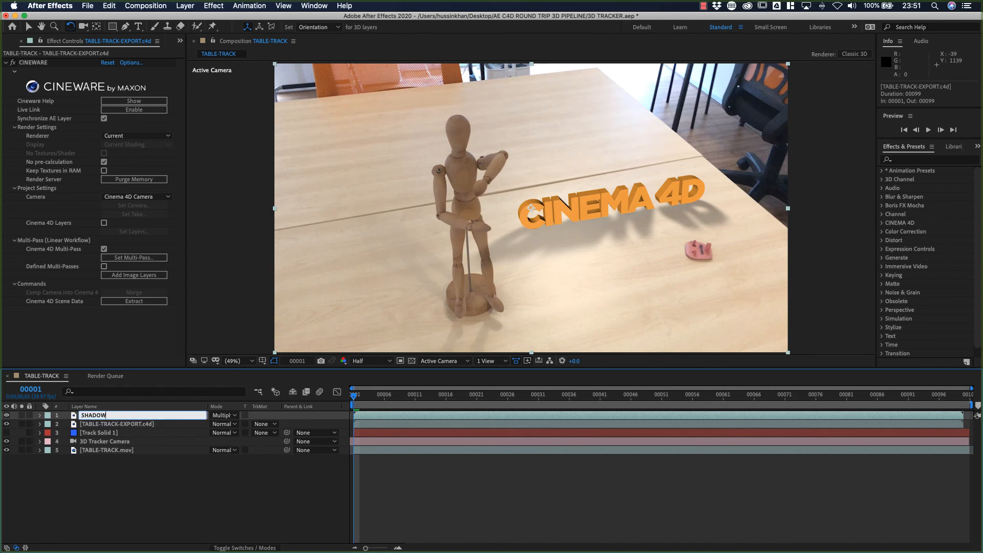
pyautogui.press('Return')
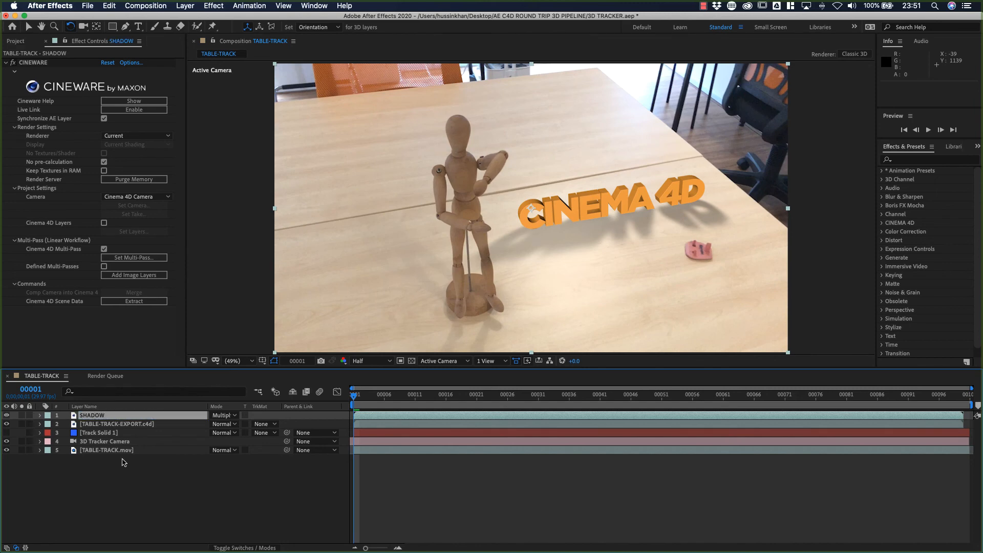
# - Rename the TABLE-TRACK-EXPORT.c4d layer beneath SHADOW as 3D LAYERS
pyautogui.click(137, 425)
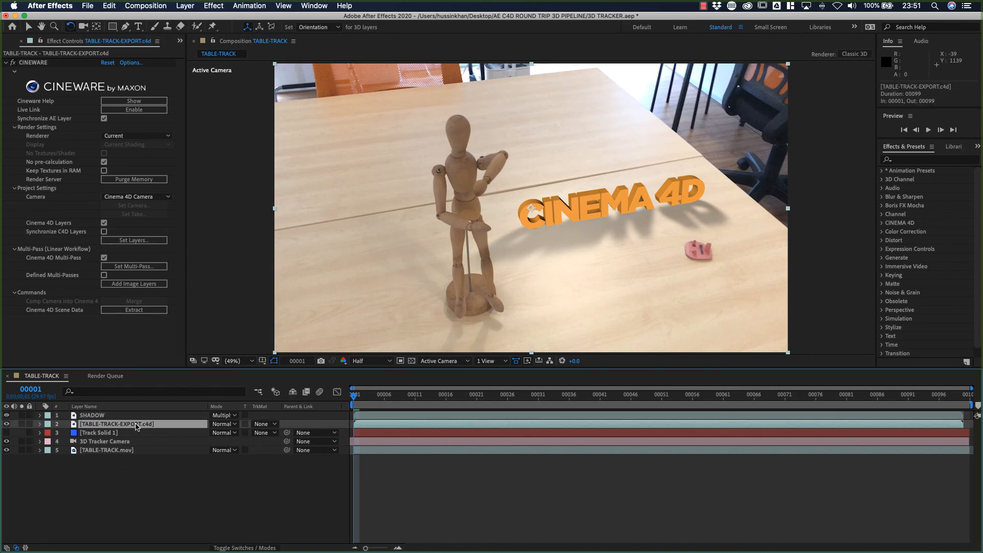
pyautogui.press('Return')
pyautogui.write('#')
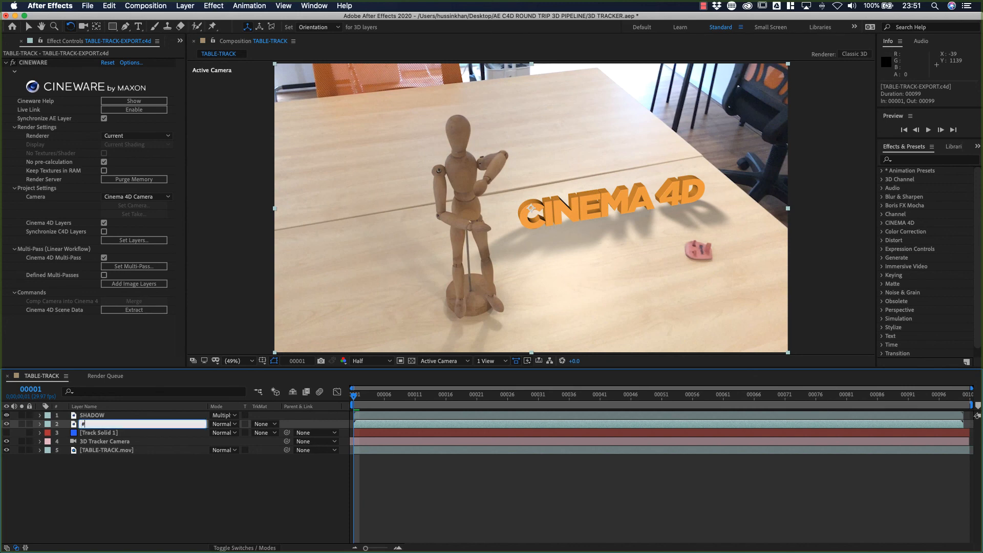
pyautogui.press('BackSpace')
pyautogui.press('BackSpace')
pyautogui.write('3D LAYERS')
pyautogui.press('Return')
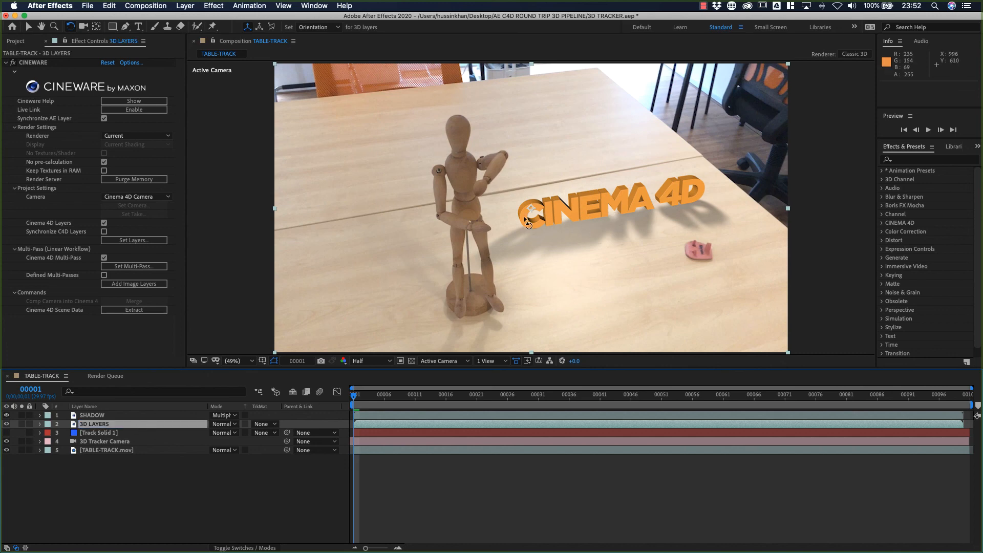
# - Add a third copy of TABLE-TRACK-EXPORT.c4d from the project above the SHADOW layer and name it AO
pyautogui.click(140, 495)
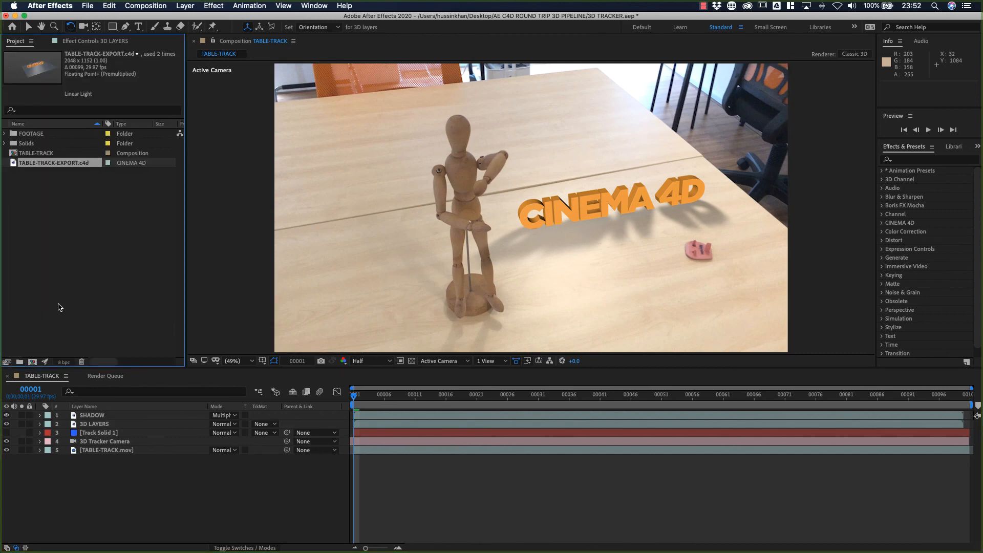
pyautogui.moveTo(31, 164); pyautogui.dragTo(105, 416)
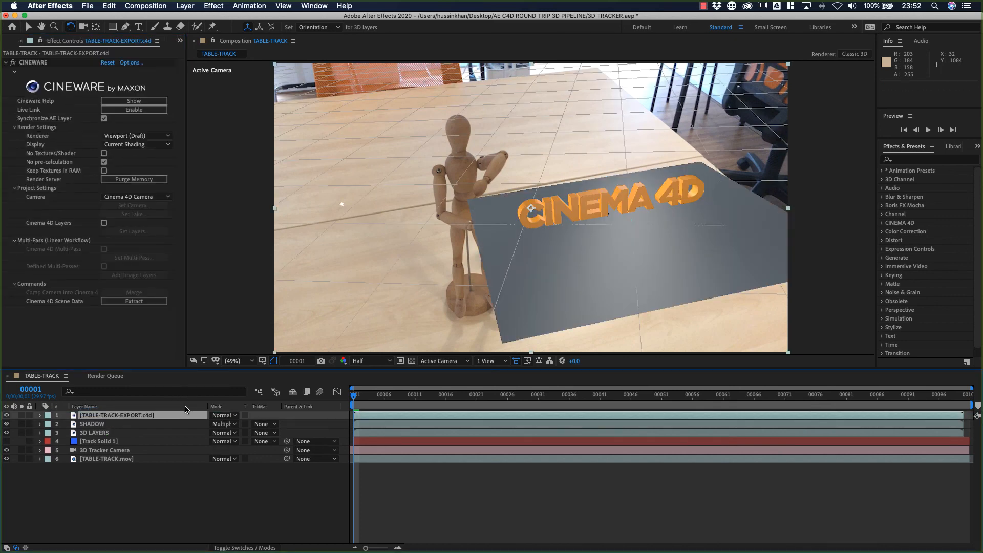
pyautogui.press('Return')
pyautogui.write('A')
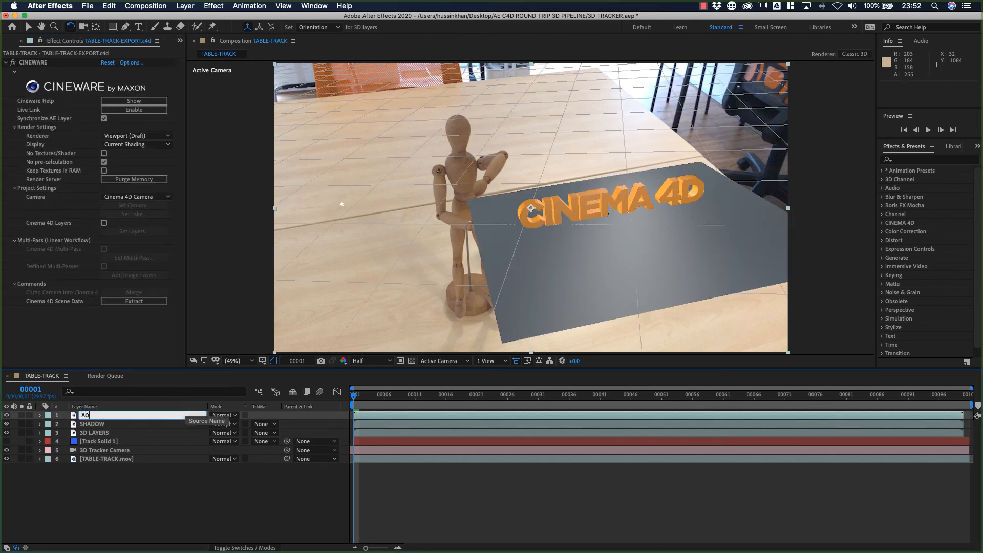
pyautogui.write('O')
pyautogui.press('Return')
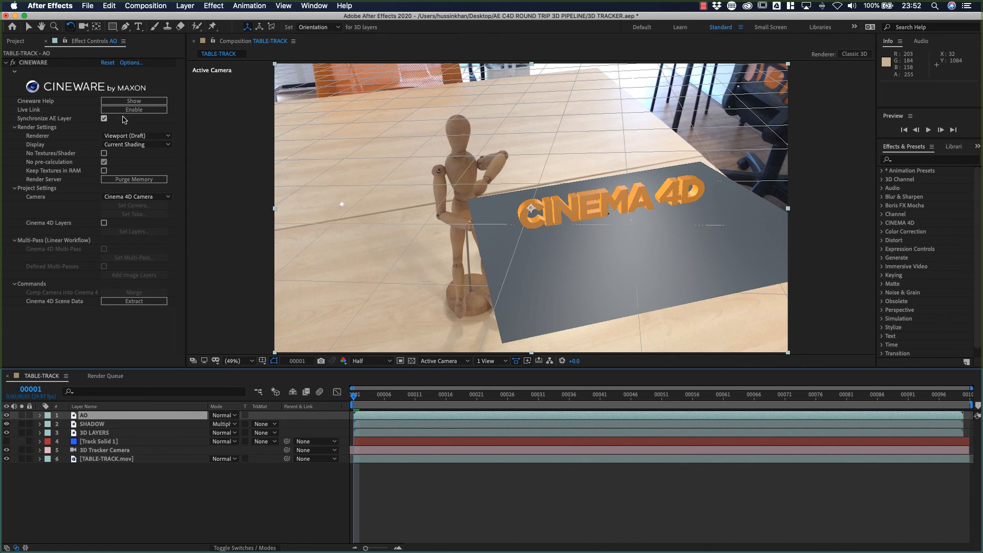
# - Set the AO layer's Cineware renderer to Current, and enable Cinema 4D Multi-Pass with the Ambient Occlusion pass
pyautogui.click(135, 136)
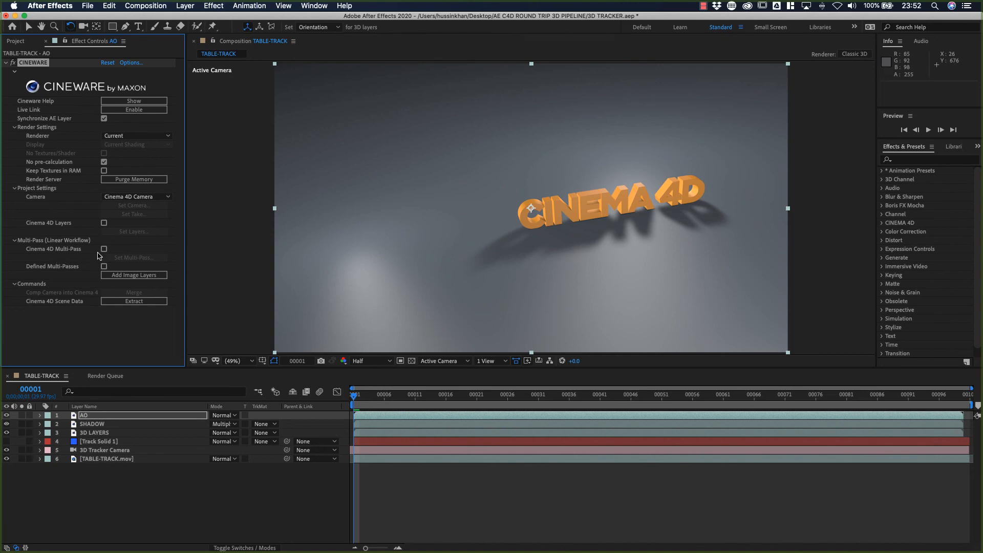
pyautogui.click(104, 249)
pyautogui.click(130, 257)
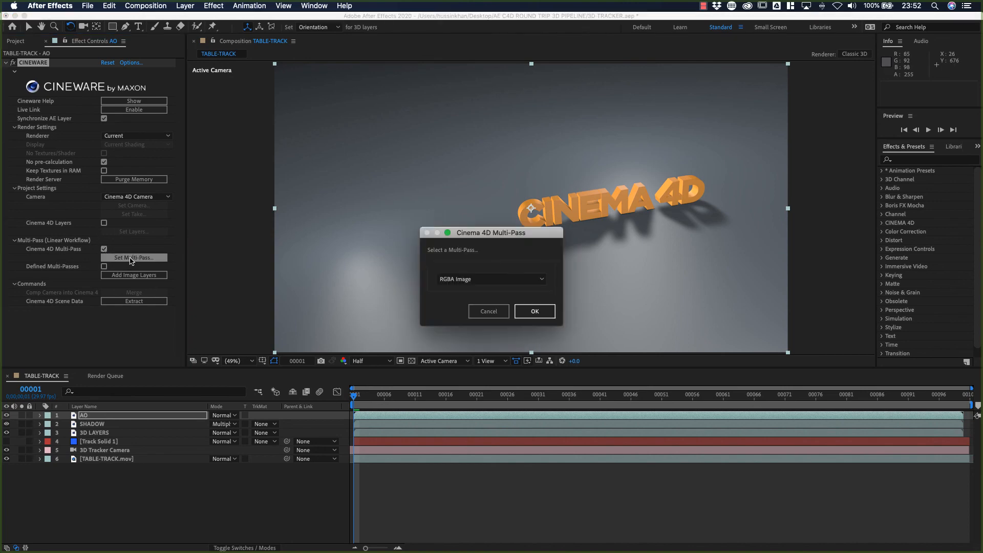
pyautogui.click(490, 279)
pyautogui.click(488, 314)
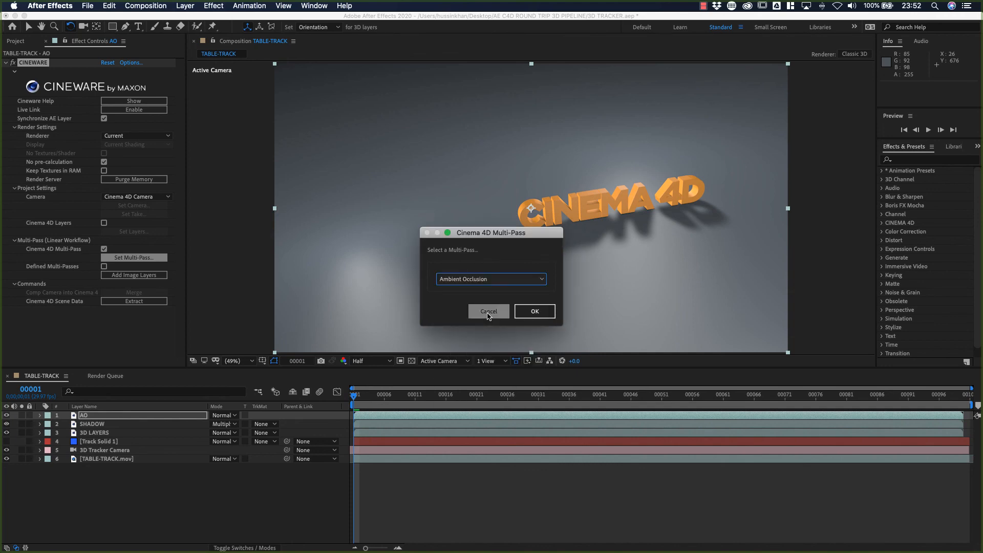
pyautogui.click(524, 315)
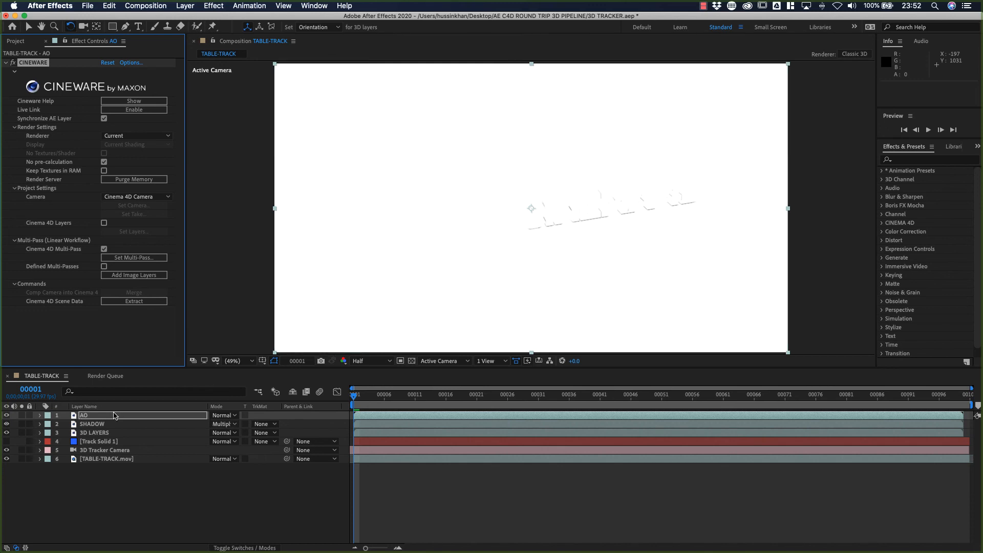
# - Set the AO layer's blend mode to Multiply and the composition's preview resolution to Full
pyautogui.click(224, 415)
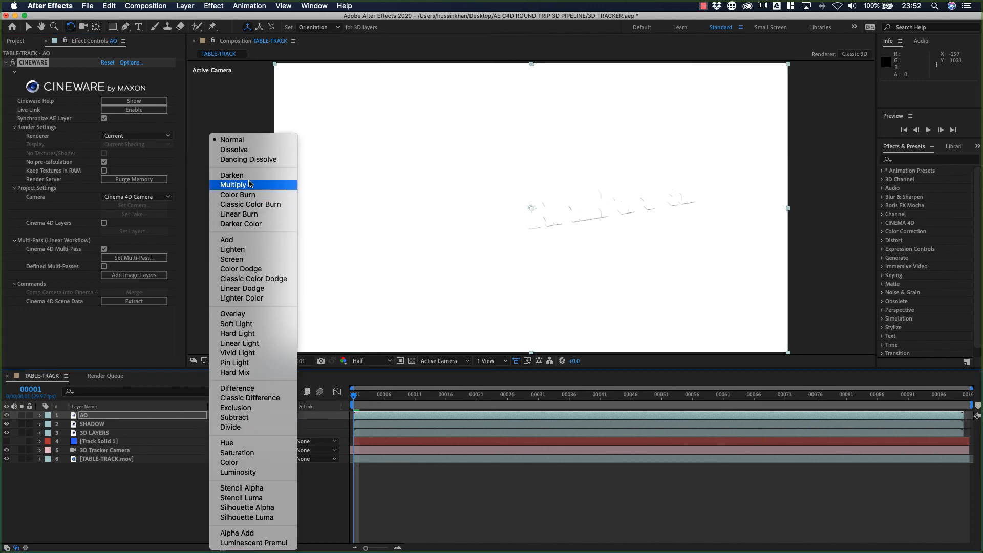
pyautogui.click(249, 184)
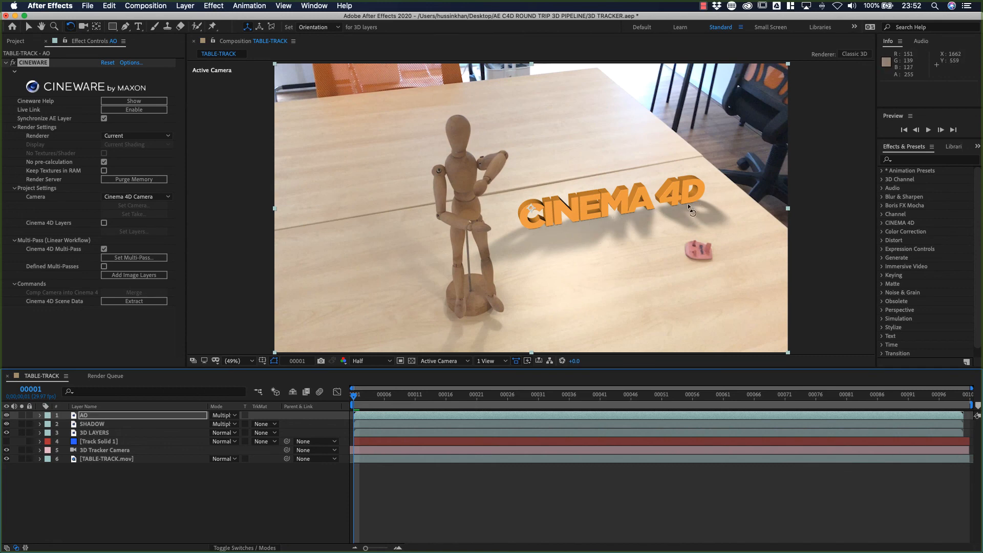
pyautogui.click(365, 363)
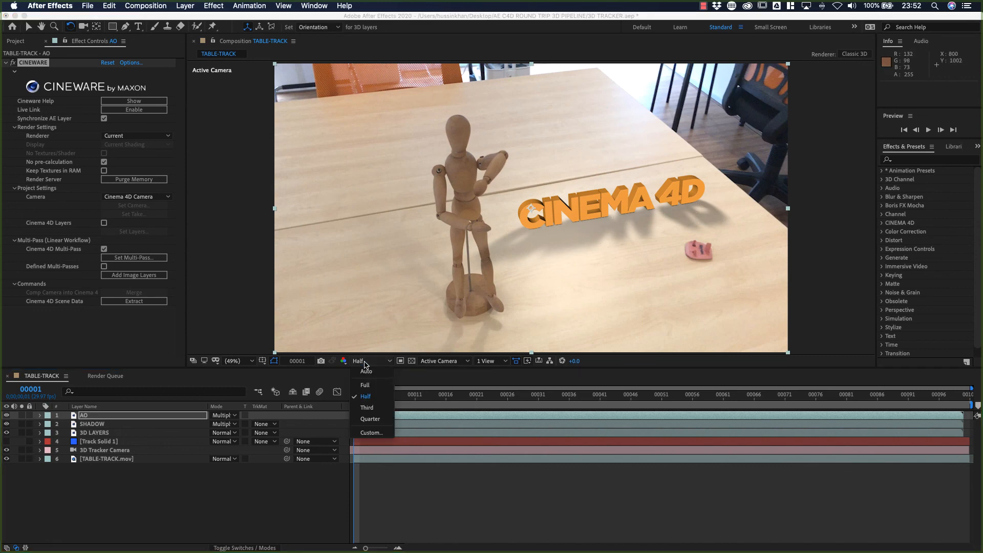
pyautogui.click(369, 379)
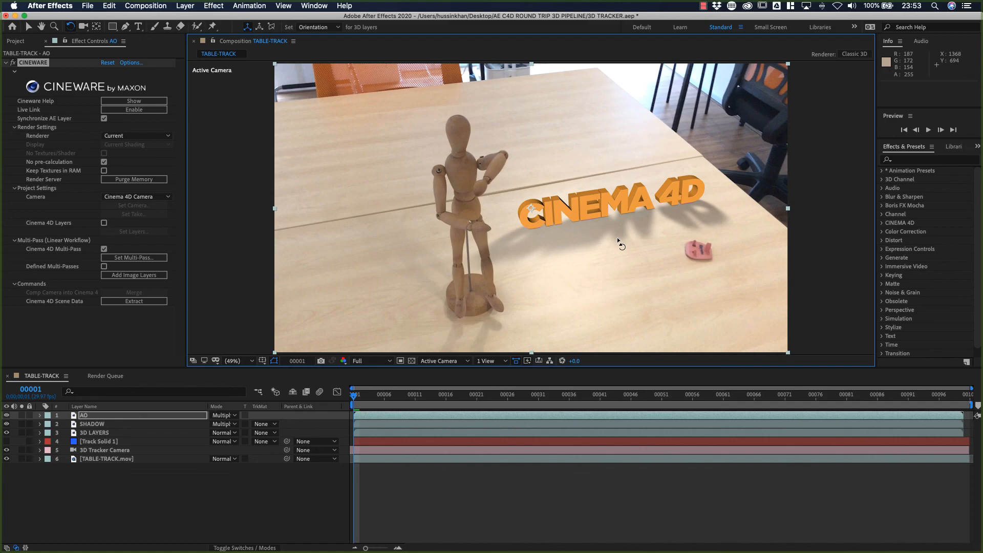
# - Save the After Effects project and move the TABLE-TRACK composition's current time to frame 26
pyautogui.press('super+s')
pyautogui.press('super+Tab')
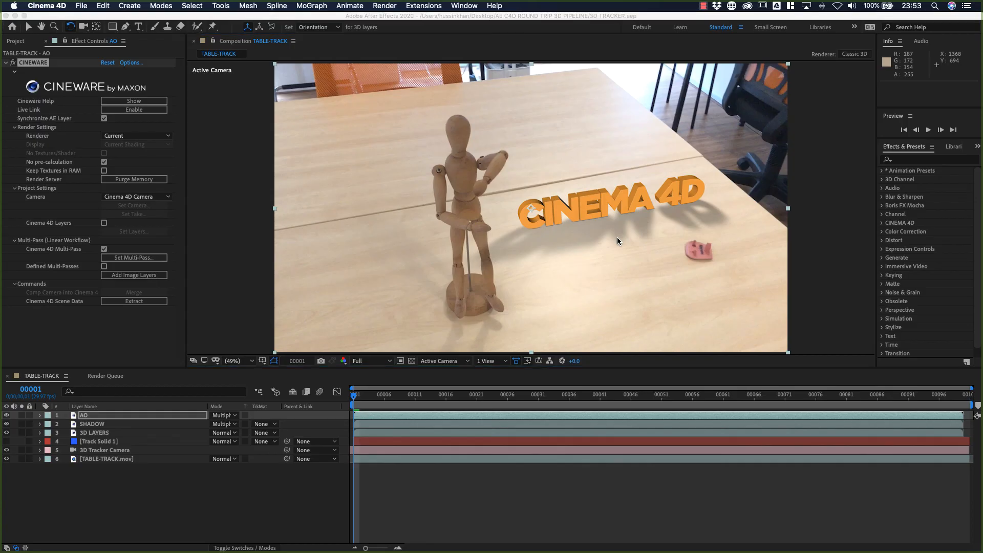
pyautogui.press('super+Tab')
pyautogui.press('super+Tab')
pyautogui.press('super+Tab')
pyautogui.press('super+Tab')
pyautogui.press('super+Tab')
pyautogui.press('super+Tab')
pyautogui.press('super+Tab')
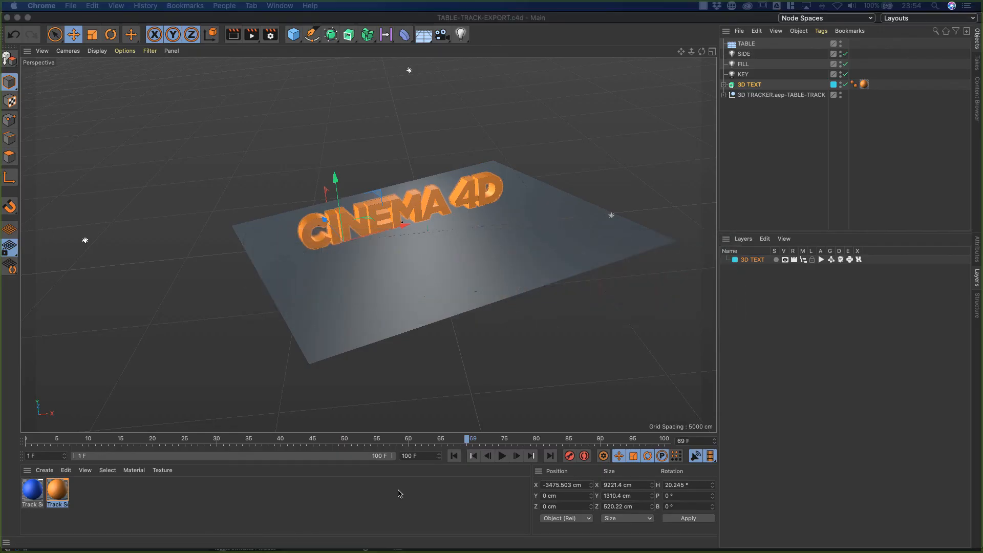
pyautogui.click(447, 472)
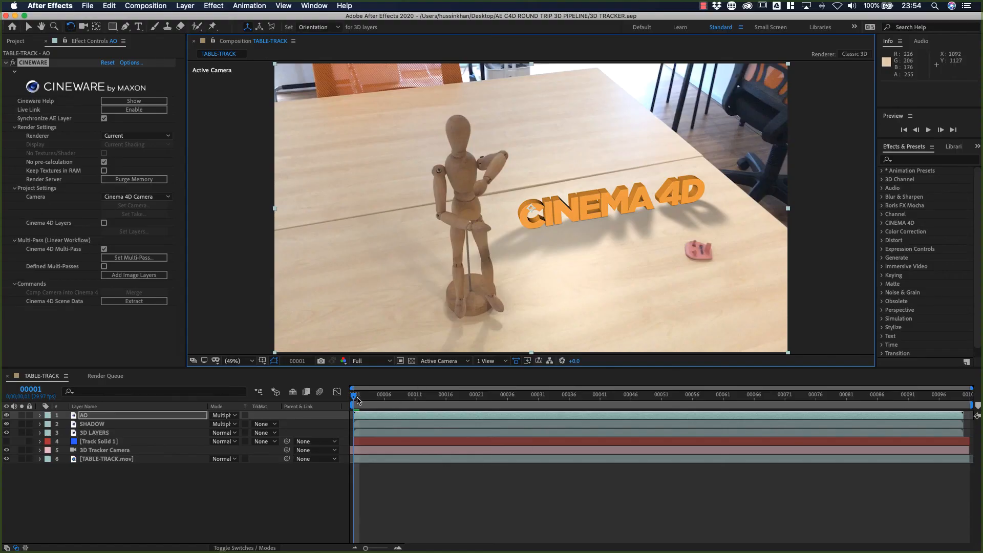
pyautogui.moveTo(358, 399); pyautogui.dragTo(507, 409)
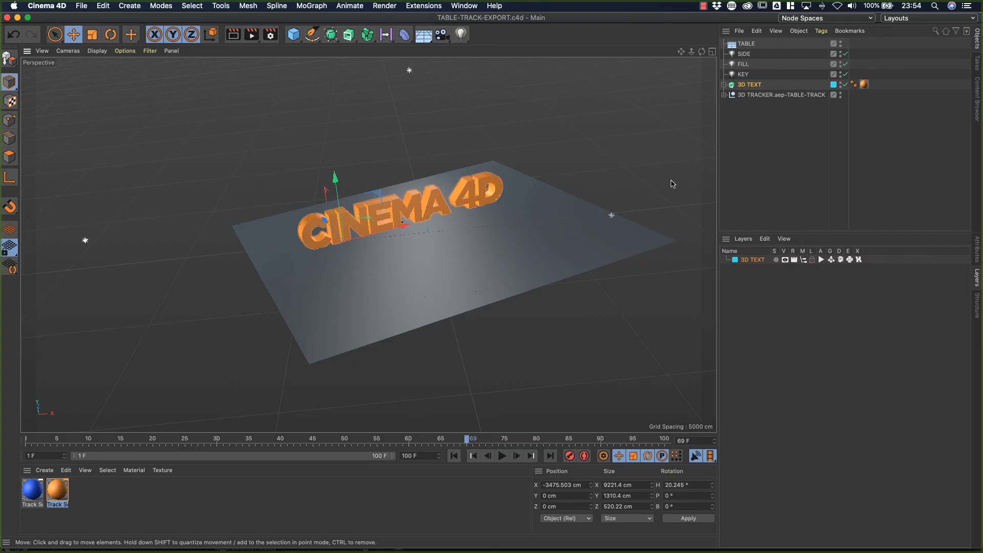
# - In Cinema 4D, replace the 3D TEXT spline's wording with AFTER EFFECTS and save the scene to update the After Effects composite
pyautogui.click(749, 87)
pyautogui.click(724, 84)
pyautogui.click(753, 94)
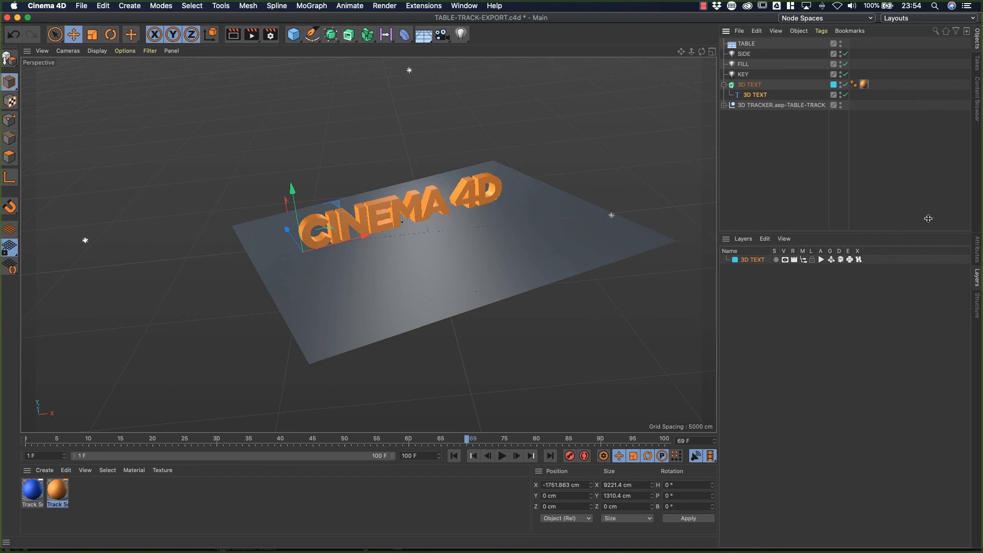
pyautogui.click(978, 251)
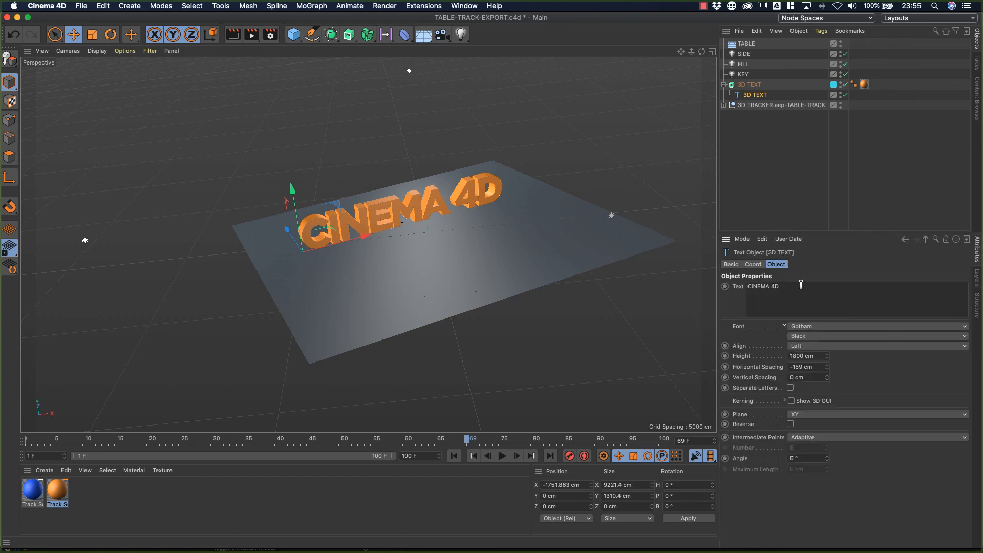
pyautogui.moveTo(800, 284); pyautogui.dragTo(717, 280)
pyautogui.write('AFTER EFFECTS')
pyautogui.click(914, 256)
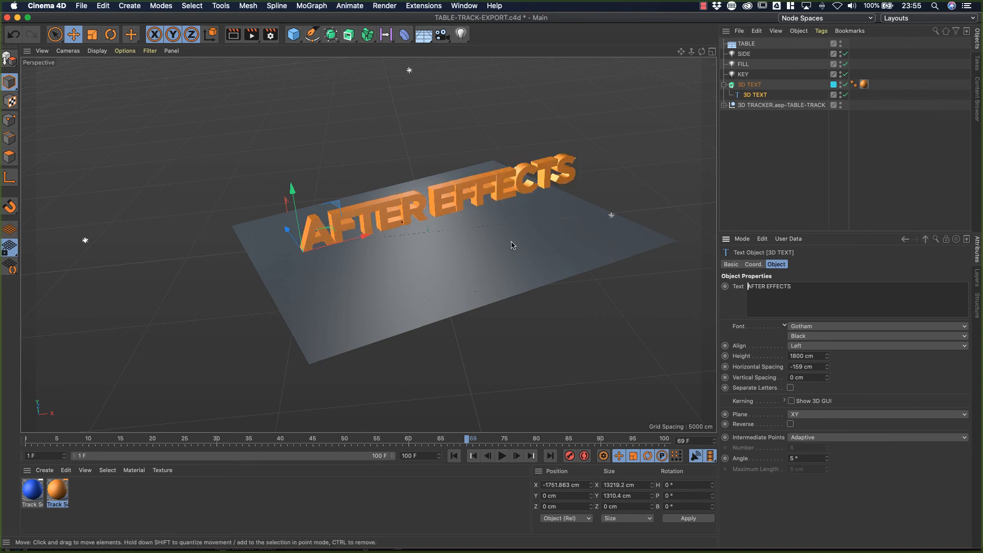
pyautogui.press('super+s')
pyautogui.press('super+Tab')
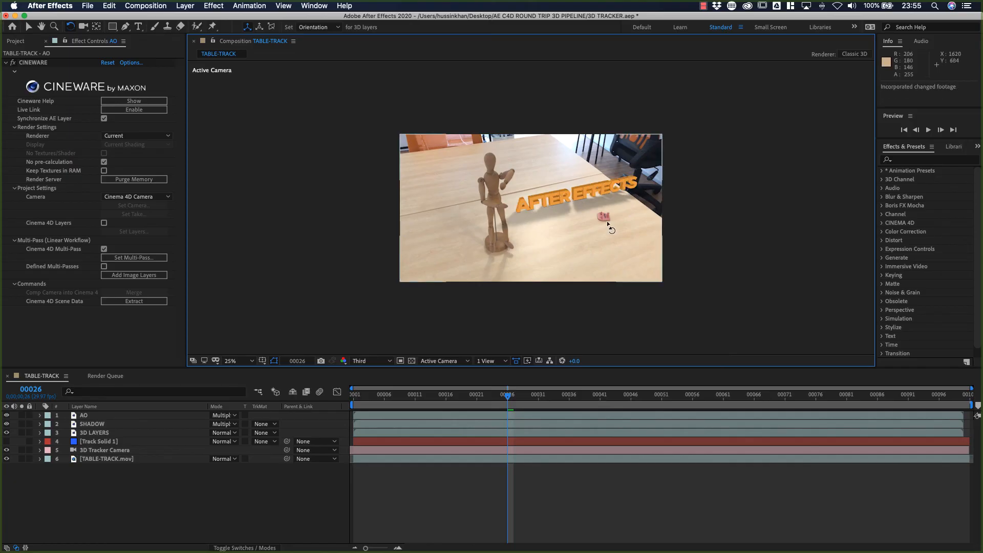
# - In Cinema 4D, move the AFTER EFFECTS text backwards along its X axis, and return to After Effects to check the composite
pyautogui.press('super+Tab')
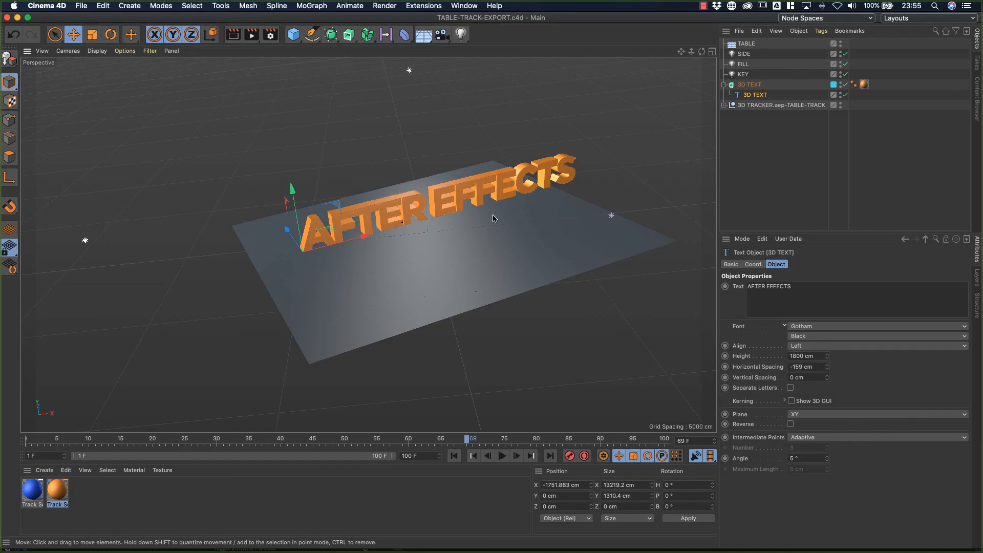
pyautogui.moveTo(363, 239); pyautogui.dragTo(330, 241)
pyautogui.press('super+Tab')
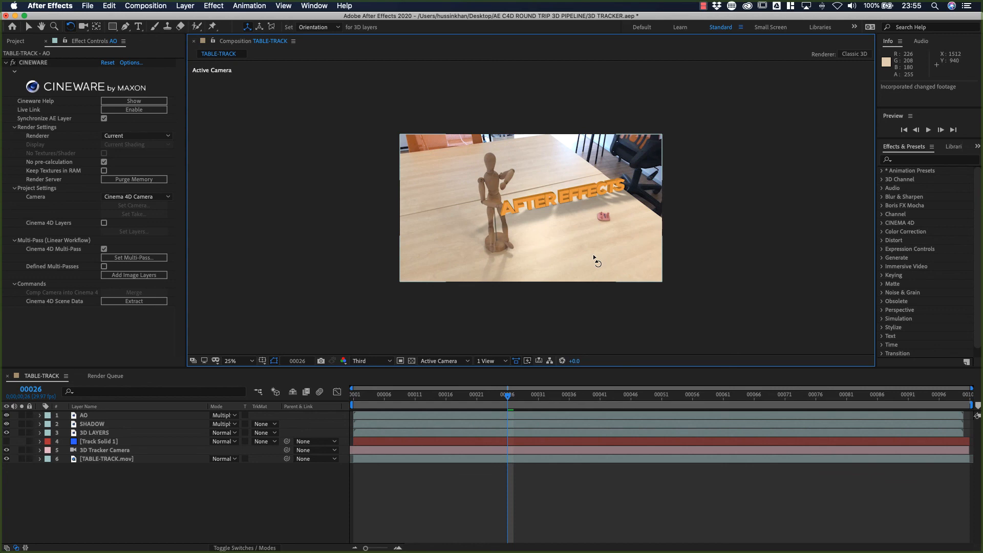
# - In Cinema 4D, replace the 3D TEXT spline's wording with SOLID and move it forward along its X axis to about 1348 cm
pyautogui.press('super+Tab')
pyautogui.moveTo(799, 289); pyautogui.dragTo(733, 289)
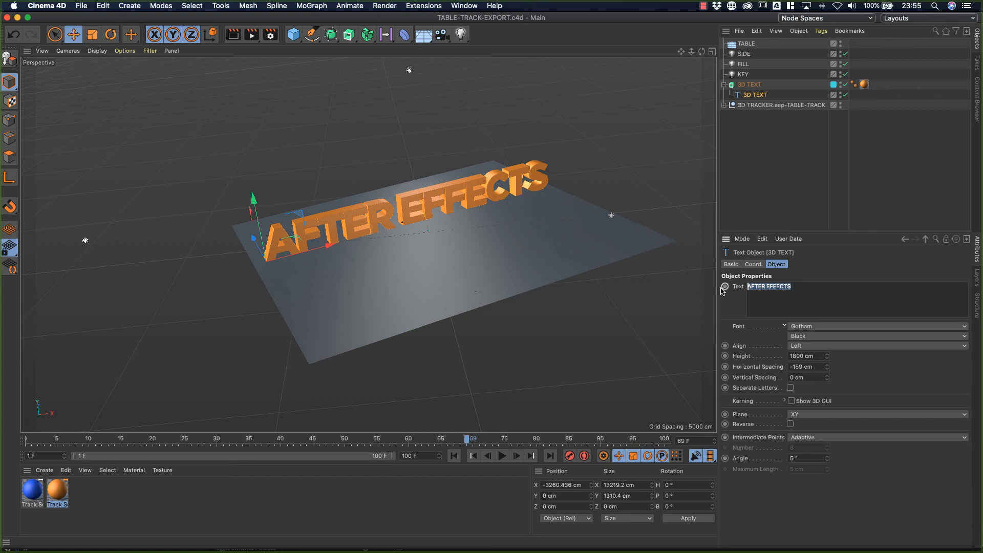
pyautogui.write('SI')
pyautogui.click(803, 259)
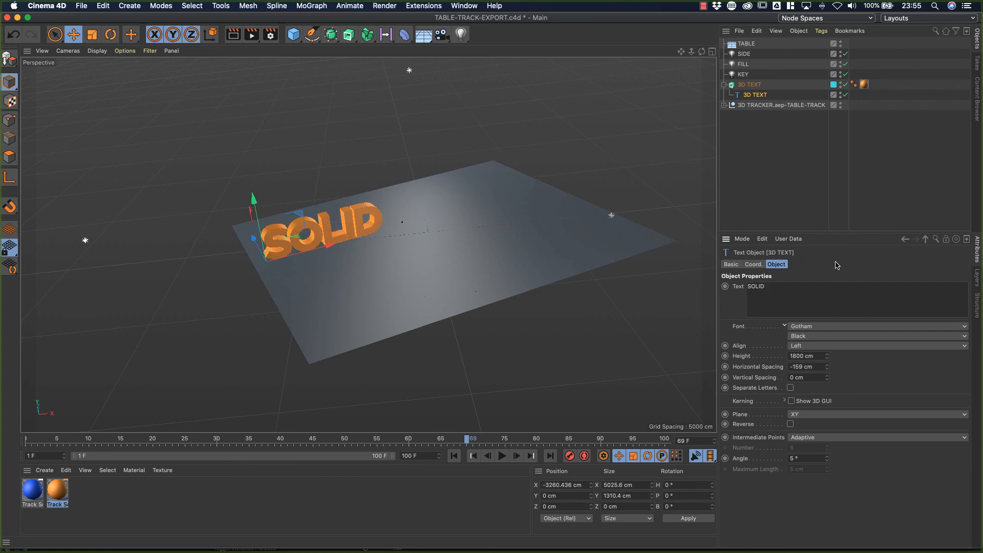
pyautogui.moveTo(327, 255); pyautogui.dragTo(432, 226)
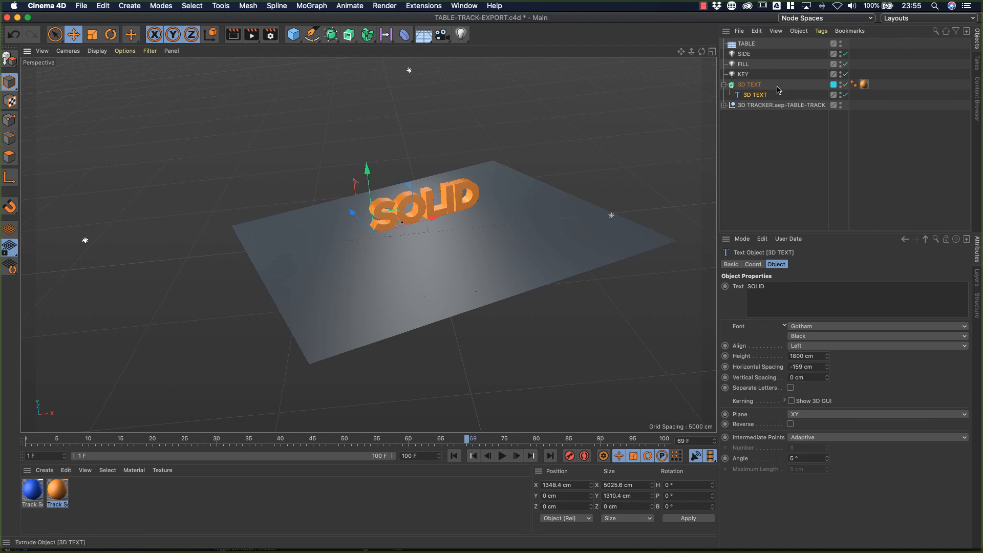
pyautogui.click(790, 200)
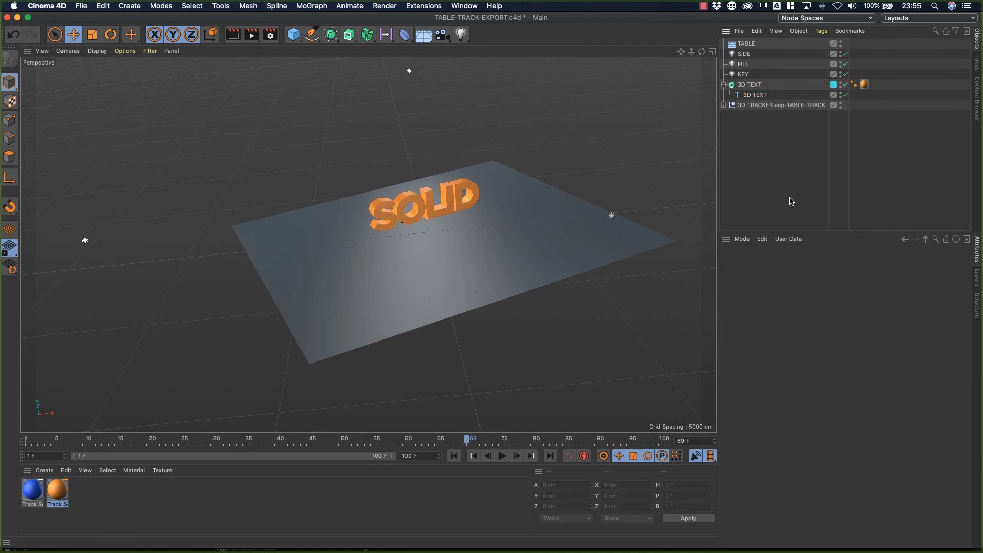
# - Set the SOLID text's height to 2643 cm, move it back along X to about 37 cm, and save the scene
pyautogui.click(756, 94)
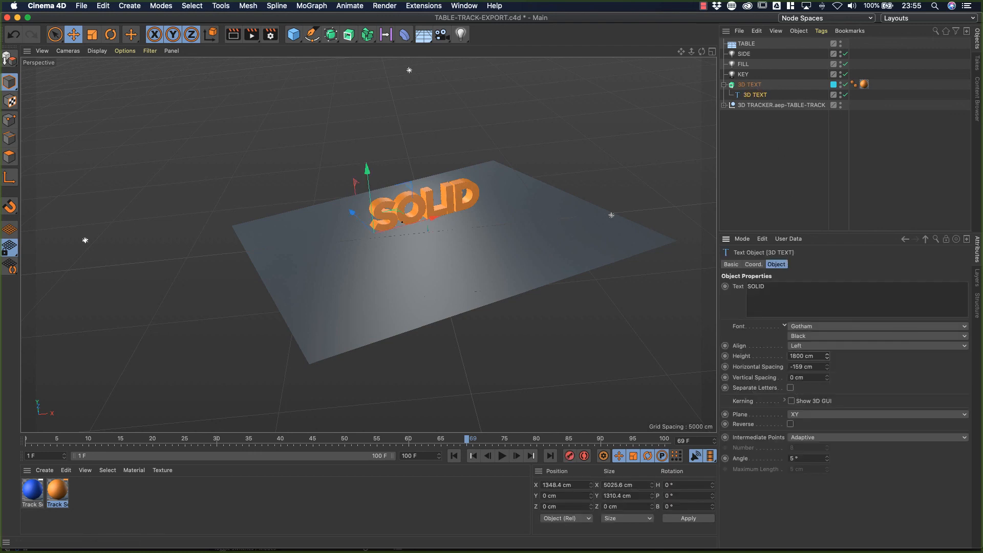
pyautogui.moveTo(827, 356); pyautogui.dragTo(827, 270)
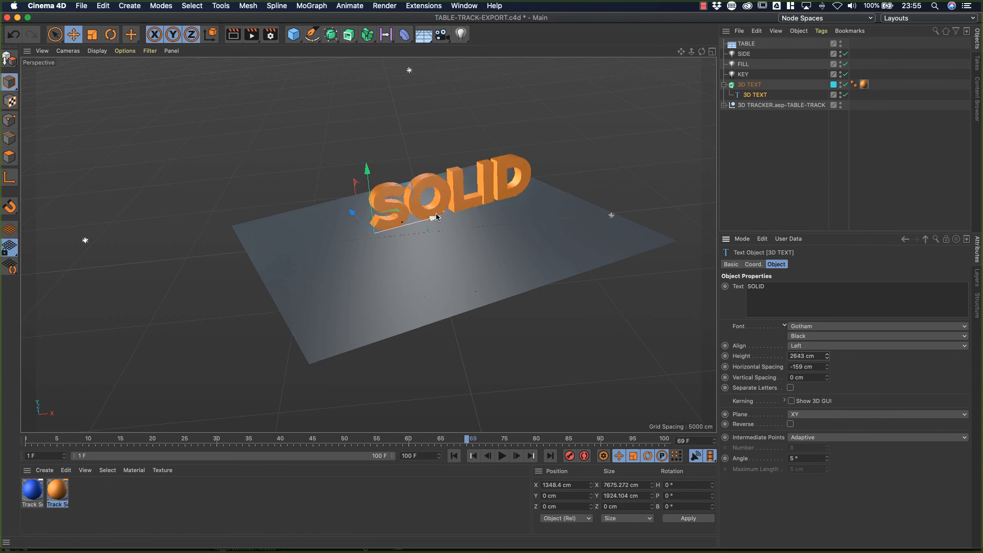
pyautogui.moveTo(437, 216); pyautogui.dragTo(407, 223)
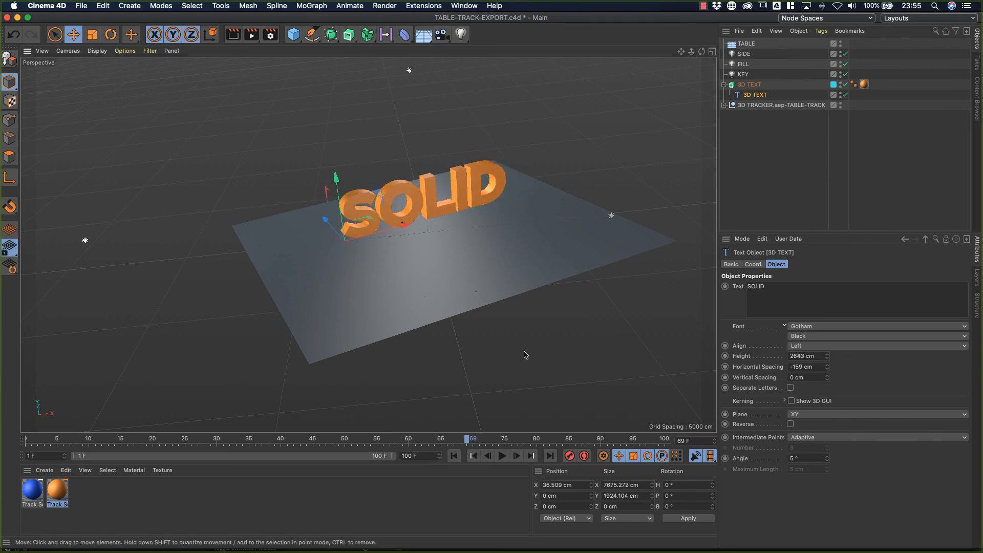
pyautogui.press('super+s')
# - In After Effects, magnify the TABLE-TRACK composition view to 50% and set its preview resolution to Full
pyautogui.press('super+Tab')
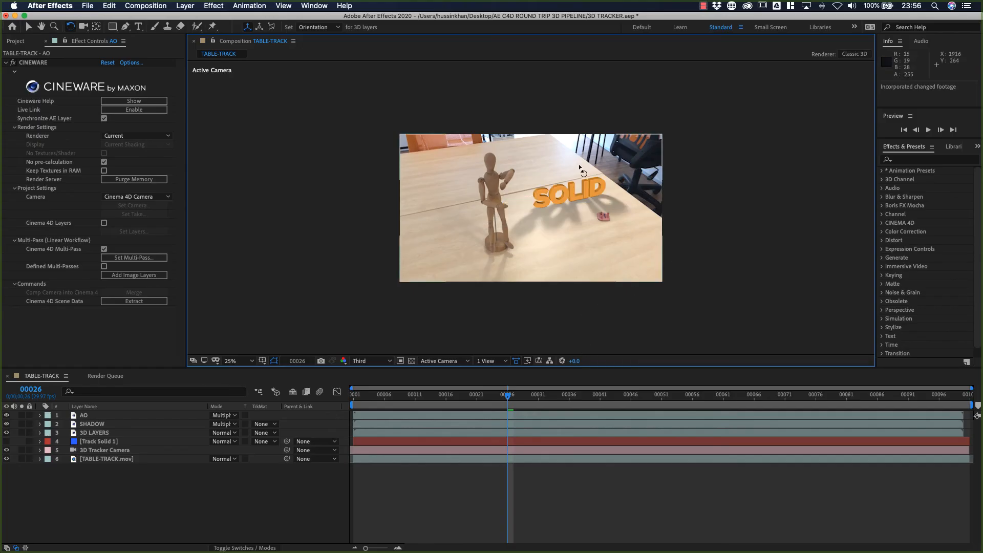
pyautogui.press('.')
pyautogui.click(382, 364)
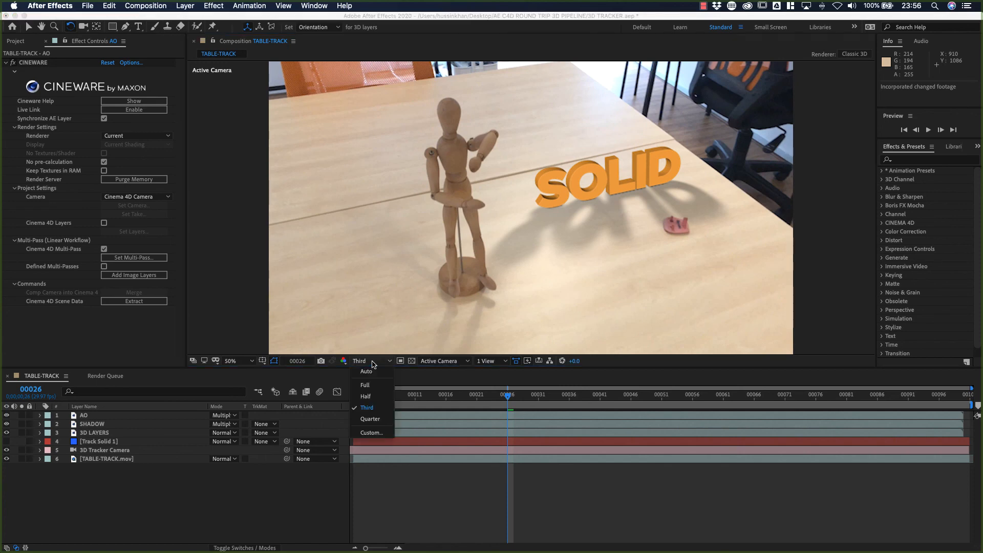
pyautogui.click(371, 385)
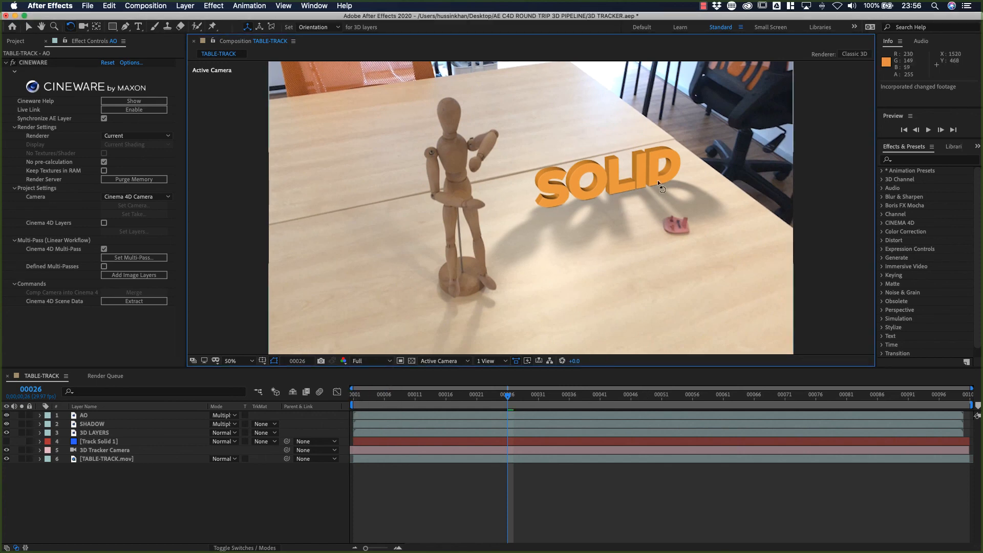
pyautogui.press('super+Tab')
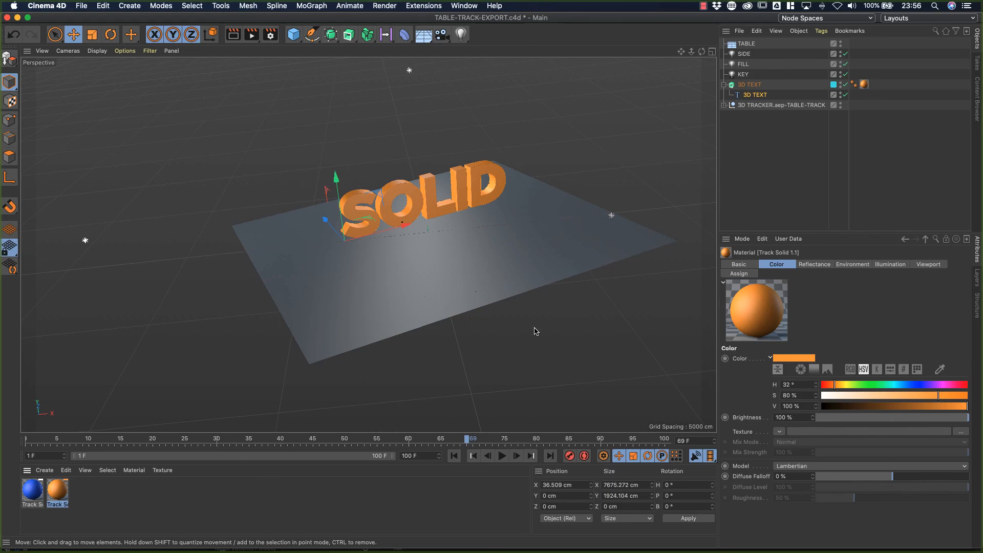
pyautogui.press('super+Tab')
pyautogui.click(180, 510)
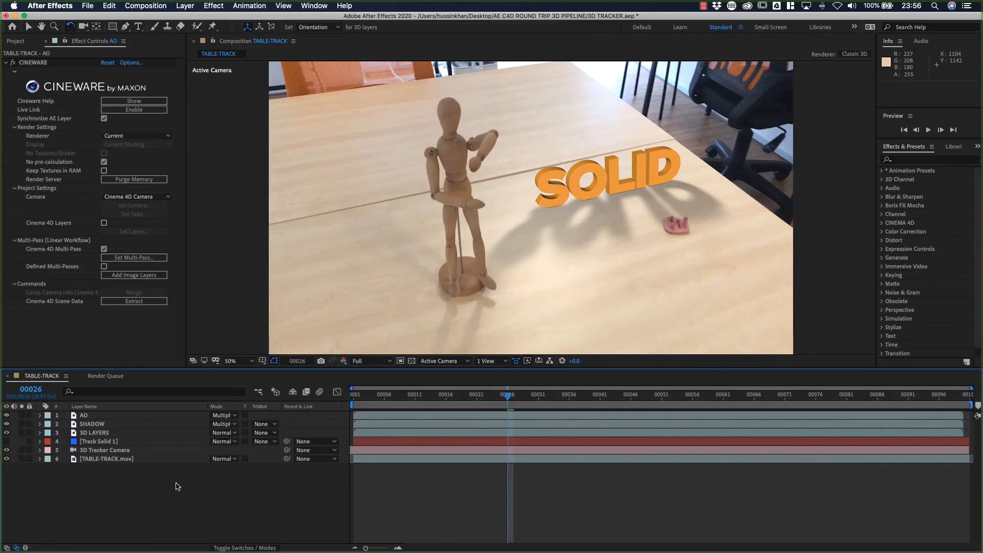
pyautogui.press('super+Tab')
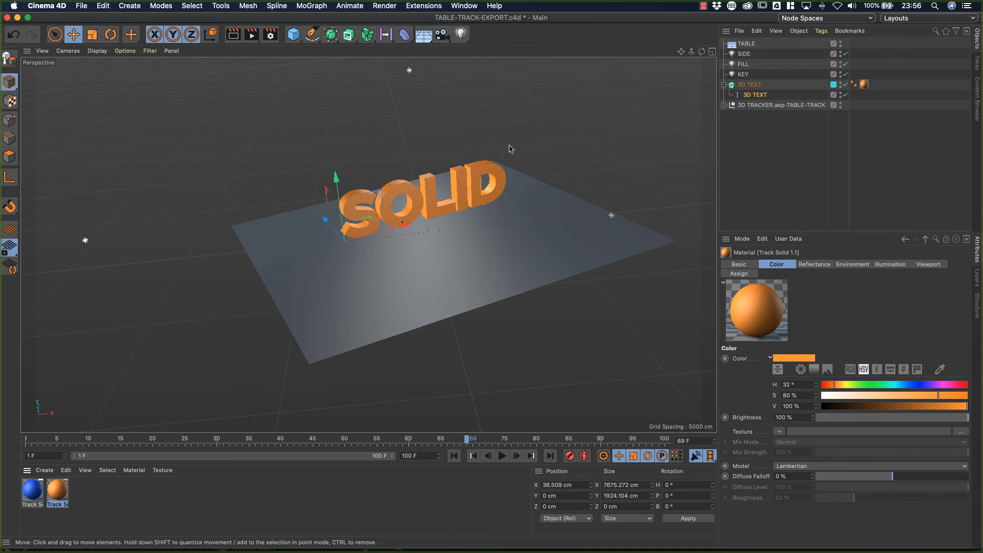